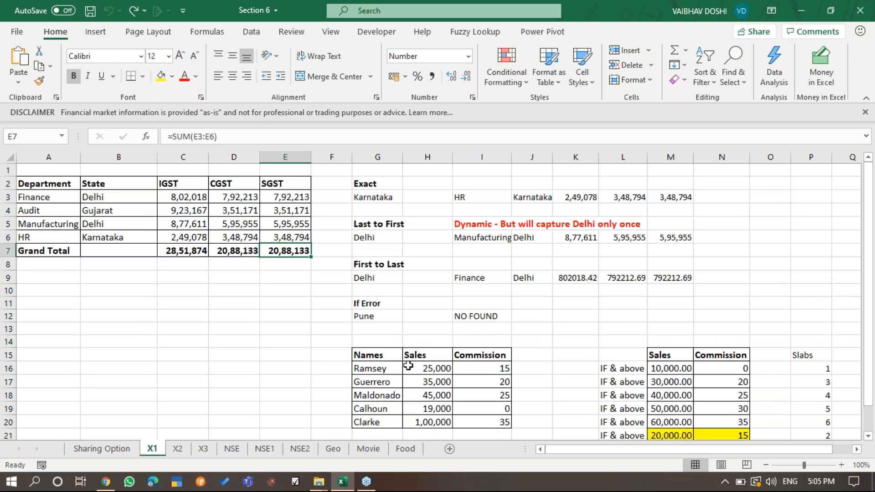
- Enter the label XLOOKUP in cell B10 below the tax table
key(Left)
key(Left)
key(Left)
key(Down)
key(Down)
key(Down)
text(XLOOKUP)
key(Return)
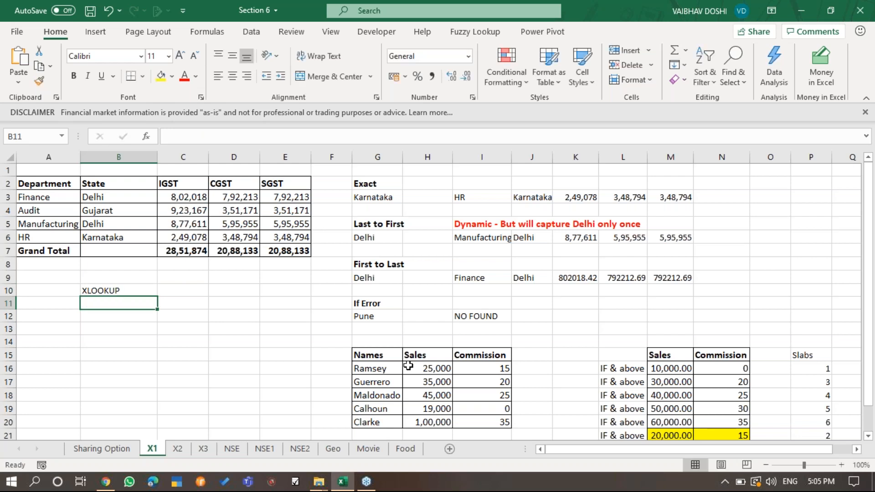
key(Up)
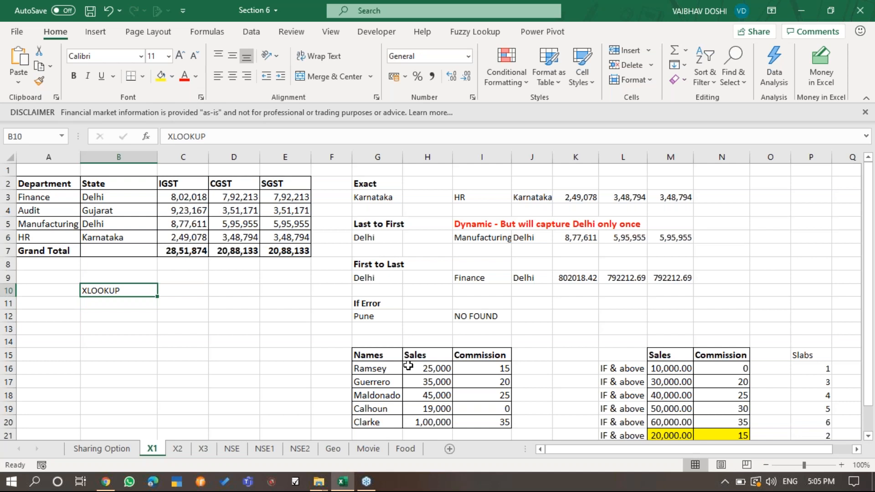
- Enter the label VLOOKUP in cell B12, two rows below the XLOOKUP label
key(Down)
key(Down)
text(VLOOKUP)
key(Return)
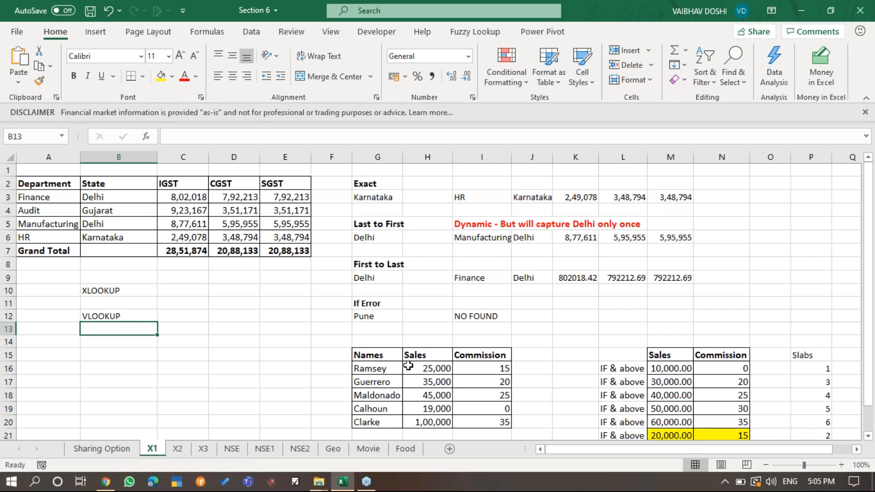
key(alt+Tab)
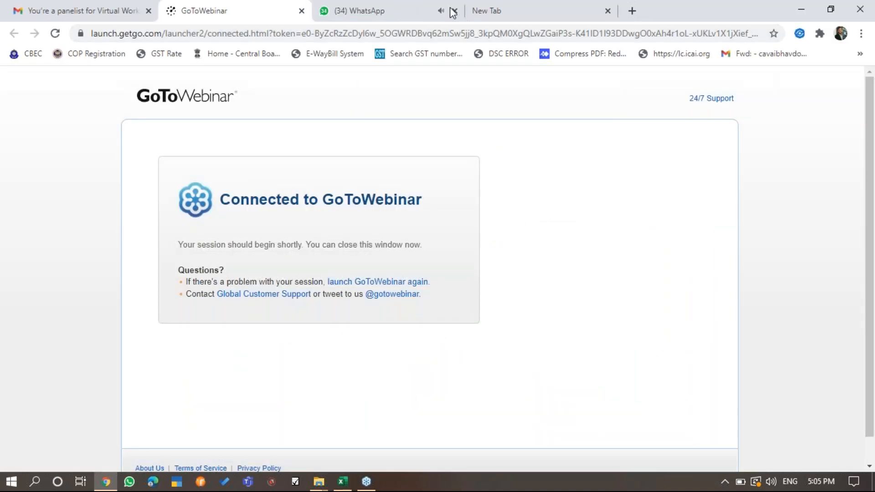
click(801, 9)
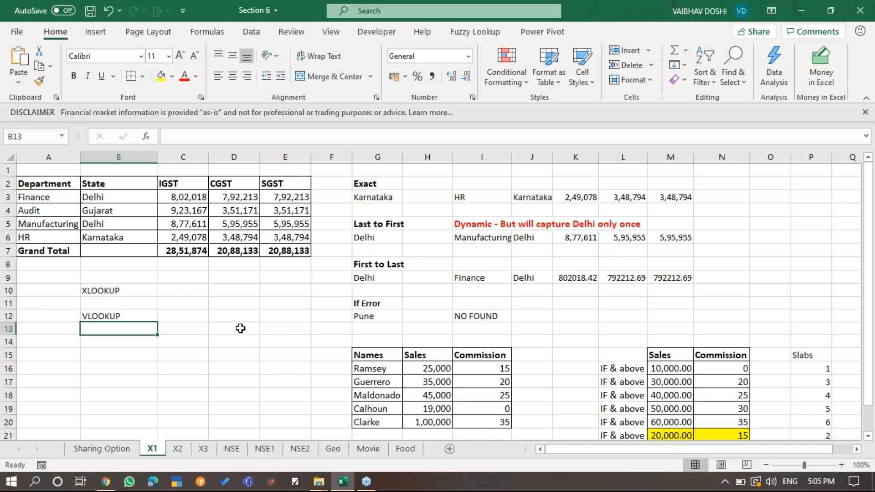
- Make the VLOOKUP label in B12 bold and underlined
click(163, 316)
click(113, 315)
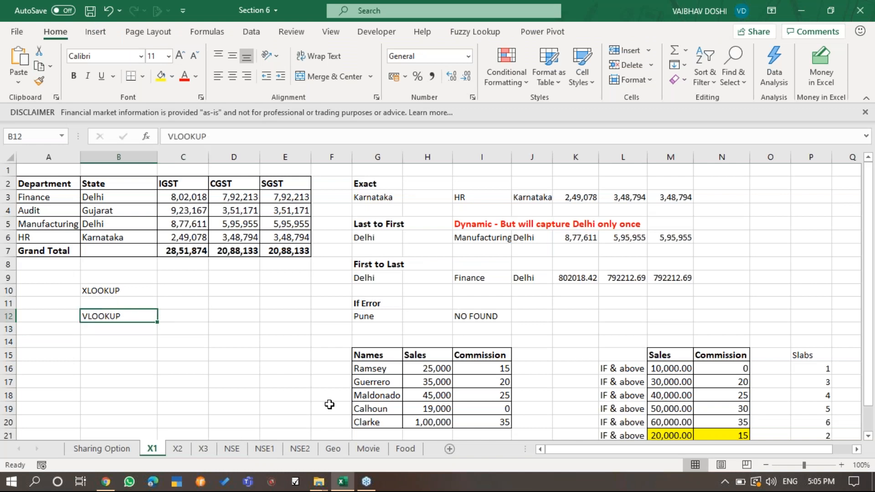
key(ctrl+b)
key(ctrl+u)
key(Return)
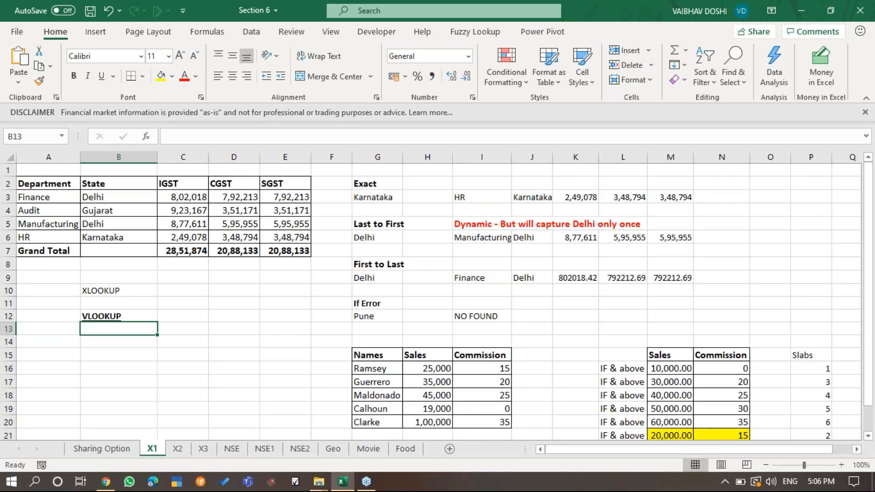
drag(46, 184, 275, 239)
drag(137, 198, 23, 238)
drag(94, 197, 96, 238)
drag(55, 193, 62, 239)
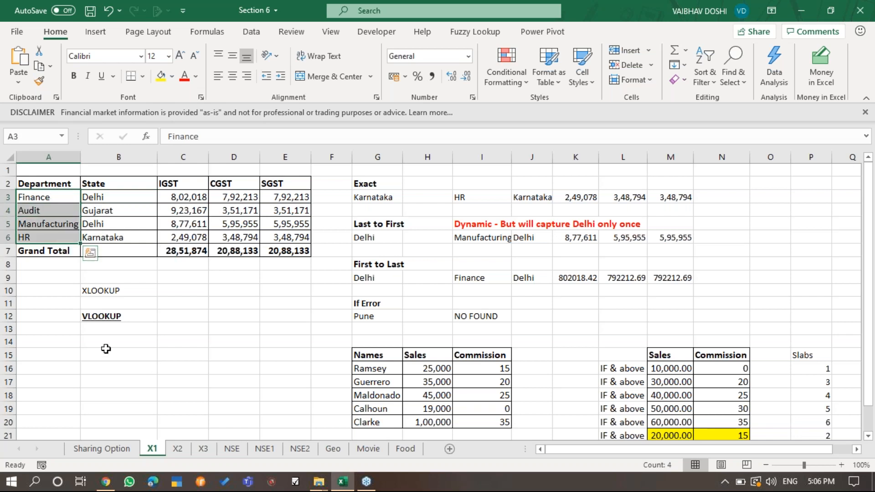
- Enter the note RIGHT TO LEFT in B13, directly under the VLOOKUP heading
click(97, 329)
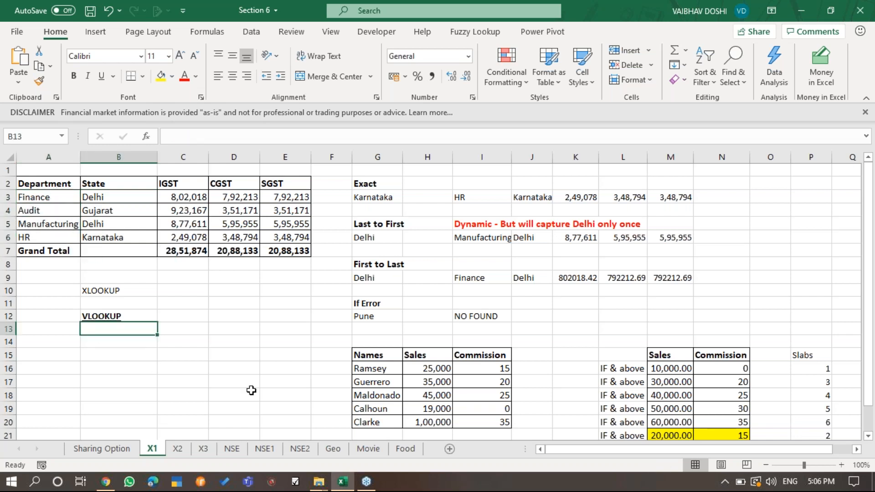
text(RIGHT )
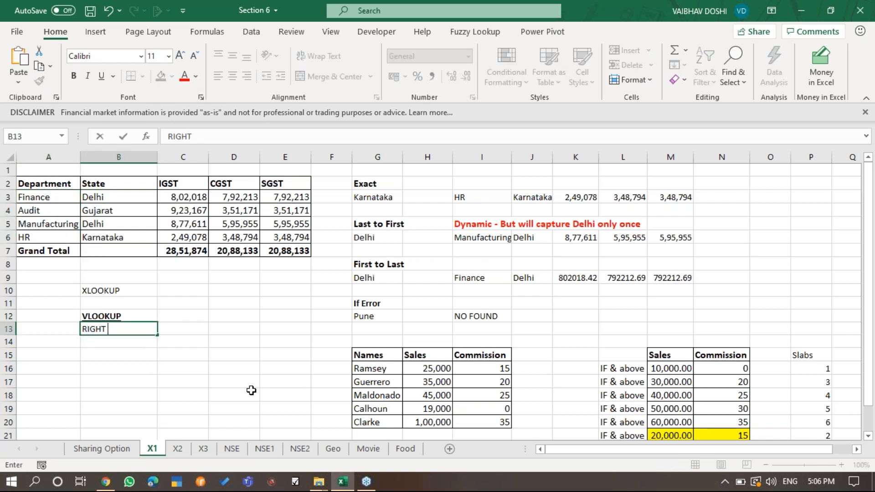
text(TO LEFT)
key(Return)
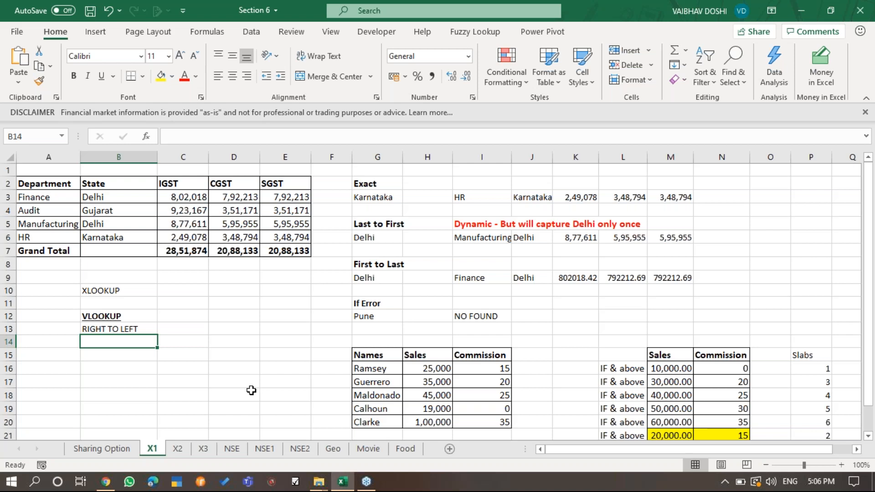
- Add the note ROW NO. in B14 of the VLOOKUP list
text(RWO)
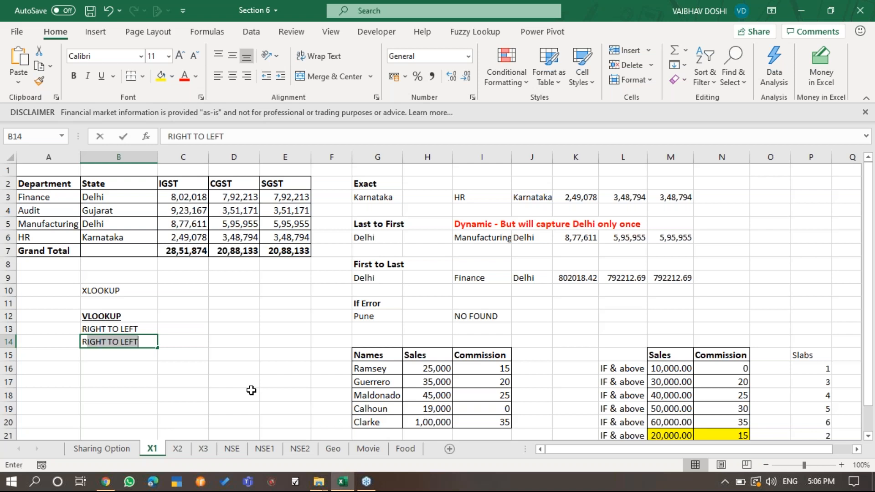
key(BackSpace)
key(BackSpace)
text(OW NO.)
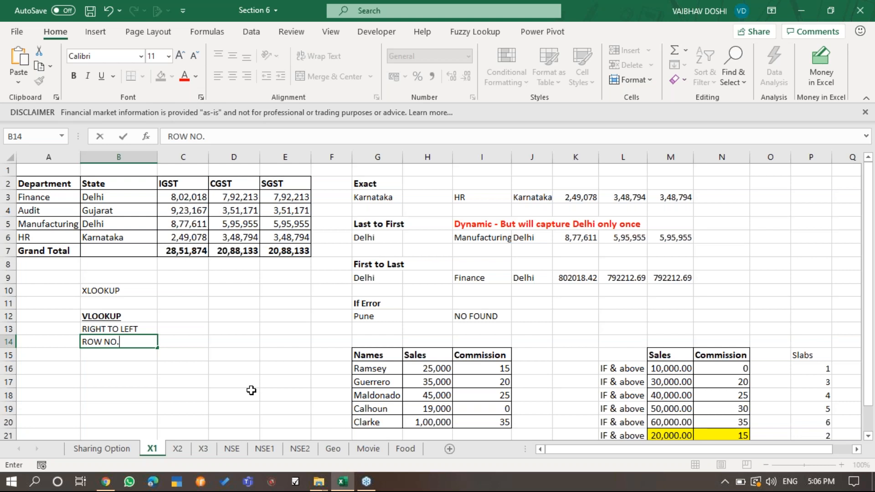
key(ctrl+Return)
key(Return)
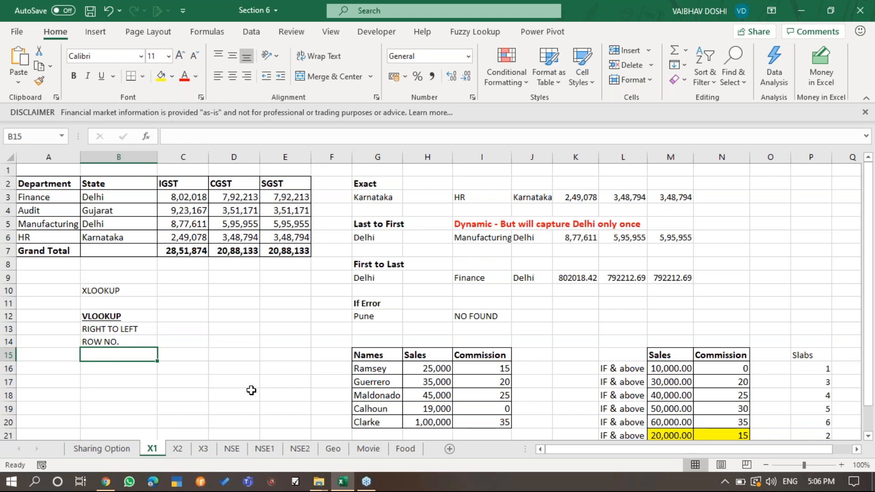
text(REPETITION)
key(Return)
key(Up)
key(Delete)
- Add the note UNIQUE VALUE - REPETITION in B15 of the VLOOKUP list
text(UNIQUE)
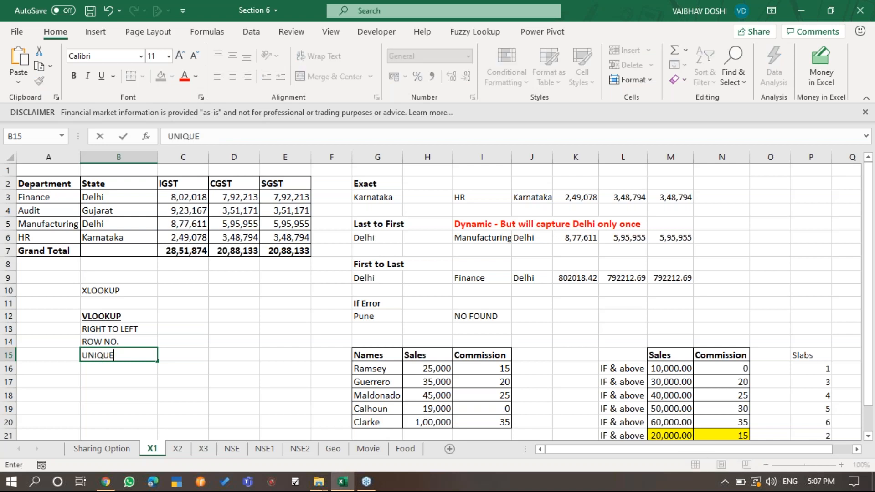
text( VALUE)
key(Return)
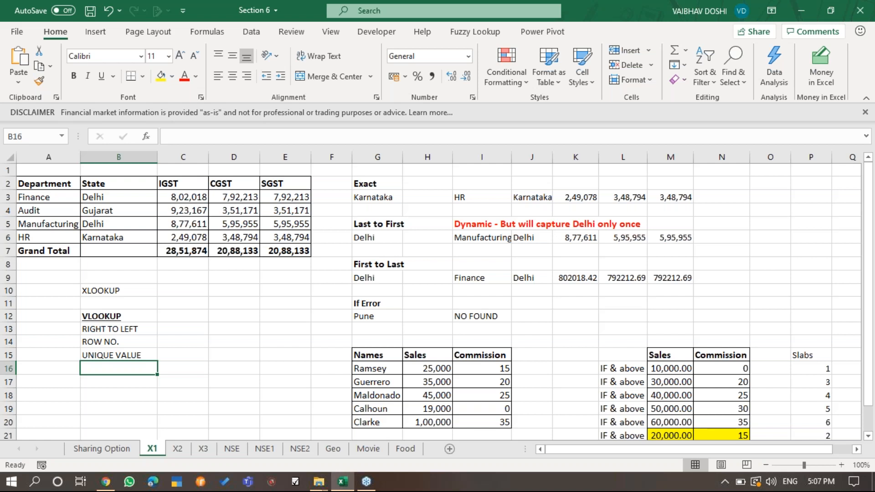
key(Up)
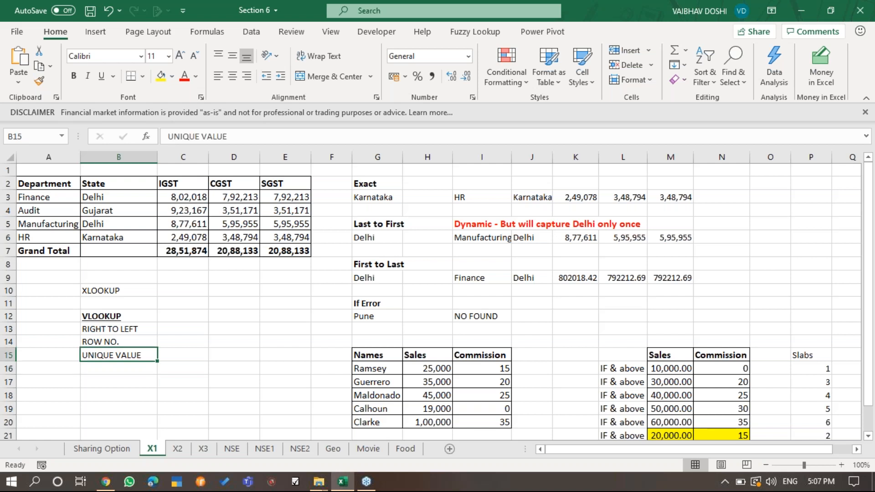
key(F2)
text(- REPE)
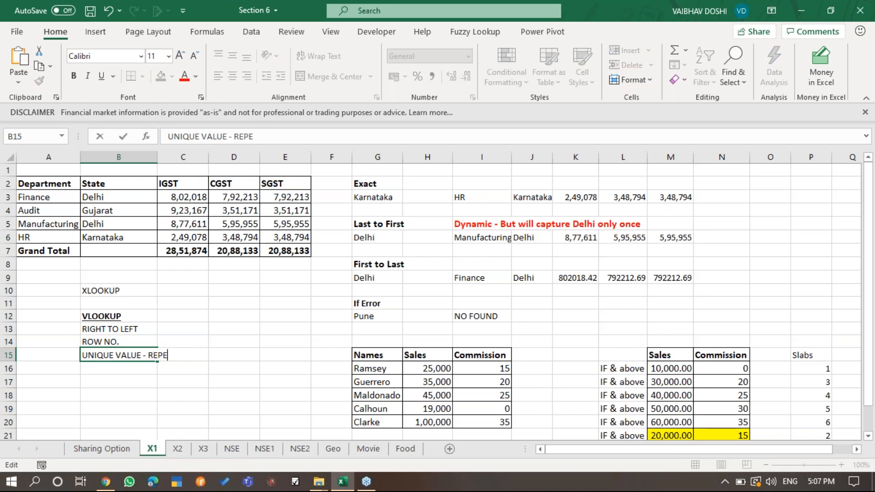
text(TITION)
key(Return)
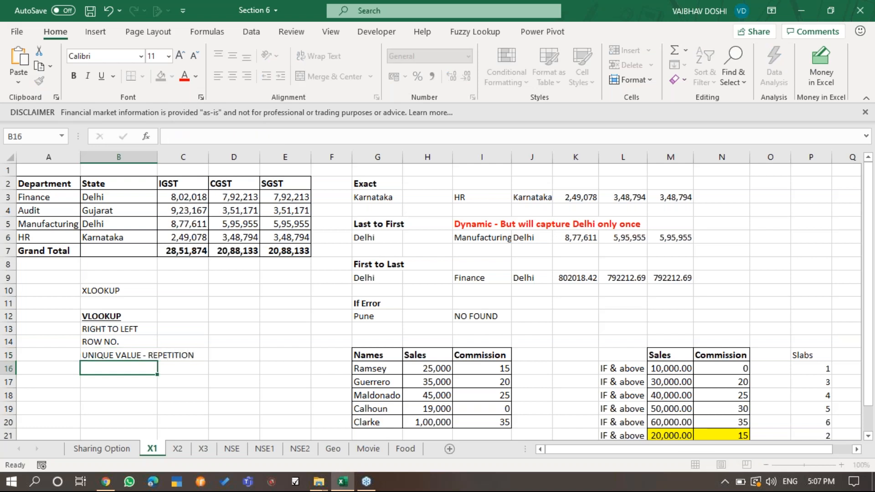
- Compare the repeated Delhi entries in B3 and B5 of the State column with the VLOOKUP note on repetition
click(152, 356)
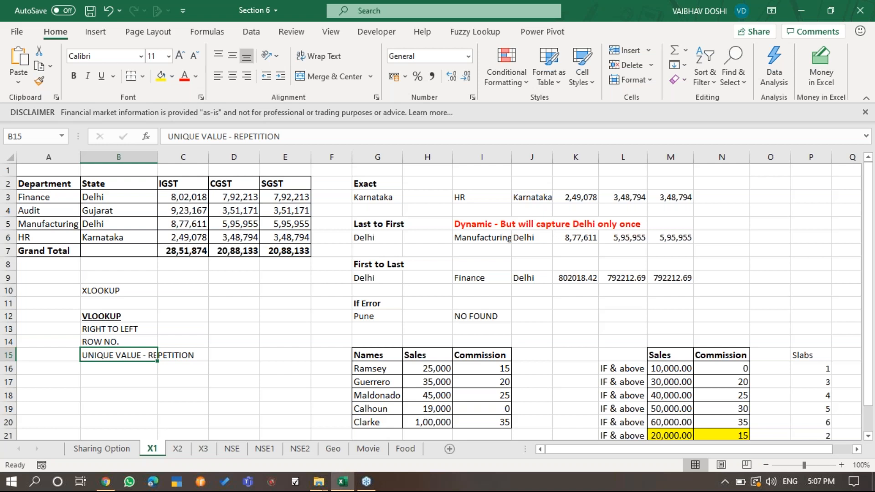
key(Up)
key(Up)
key(Up)
key(Up)
key(Up)
key(Up)
key(Up)
key(Up)
key(Up)
key(Up)
key(Up)
key(Up)
key(F2)
key(Escape)
key(Down)
key(Down)
key(F2)
key(Escape)
key(Up)
key(Up)
key(F2)
key(Escape)
key(Down)
key(Down)
key(F2)
key(Escape)
key(Up)
key(Down)
key(Up)
key(Up)
key(Down)
key(Down)
key(Up)
key(Up)
key(F2)
key(Escape)
key(Down)
key(Down)
key(F2)
key(Escape)
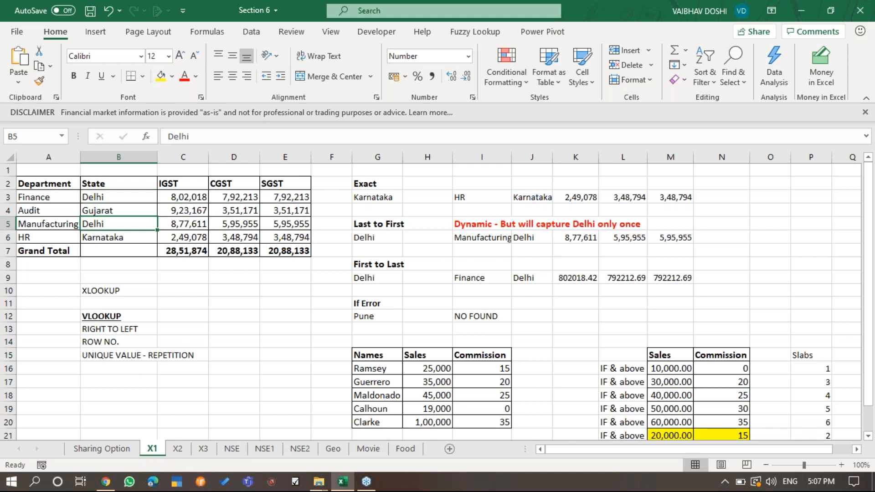
key(Up)
key(Up)
key(F2)
key(Escape)
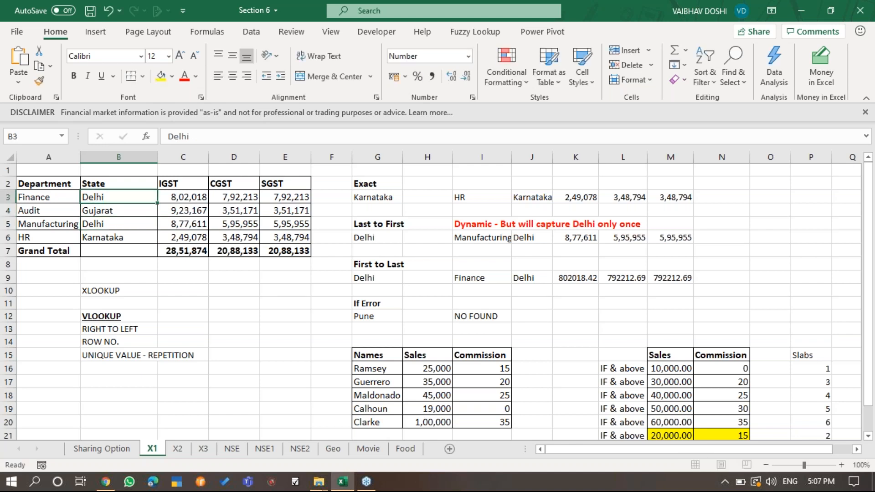
key(Down)
key(Down)
key(F2)
key(Escape)
key(Down)
key(Down)
key(Down)
key(Down)
key(Down)
key(Down)
key(Down)
key(Down)
key(Down)
key(Down)
key(Down)
key(Down)
key(Down)
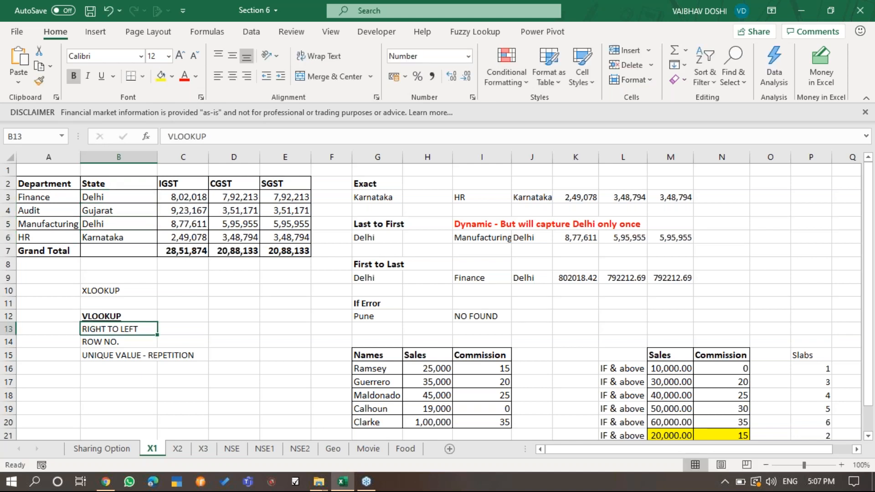
key(Up)
key(Up)
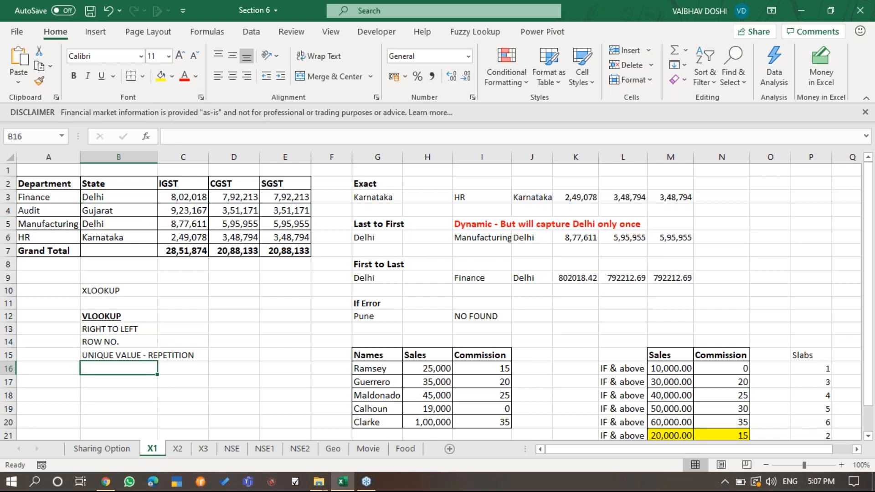
text(XLOO)
key(BackSpace)
key(BackSpace)
key(BackSpace)
key(BackSpace)
key(Escape)
- Add the note IF ERROR NESTING in B16 of the VLOOKUP list
text(IF )
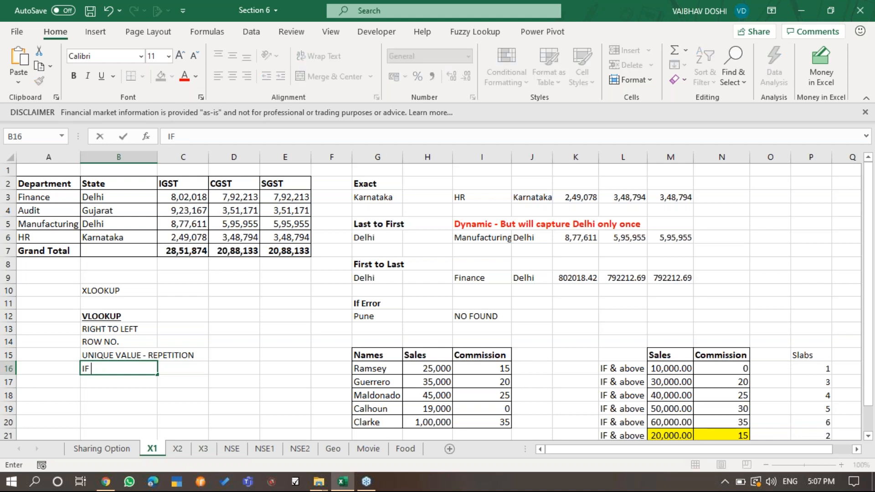
text(ERROR NESTING)
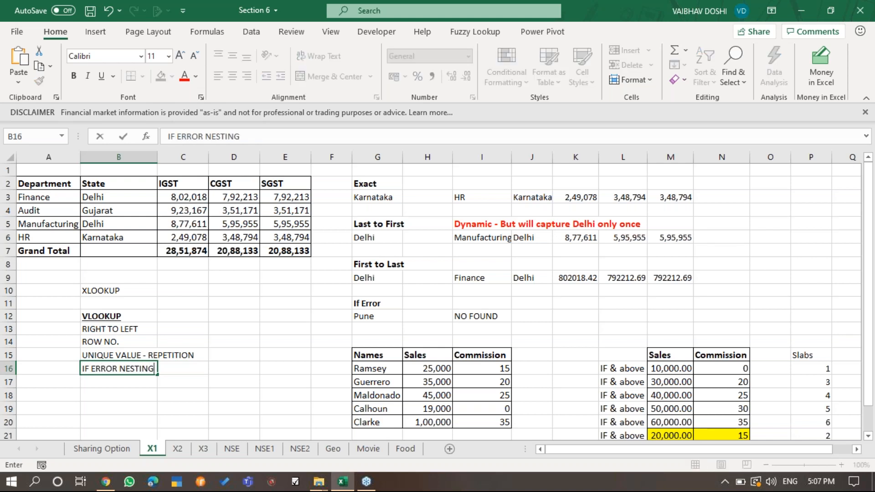
key(Return)
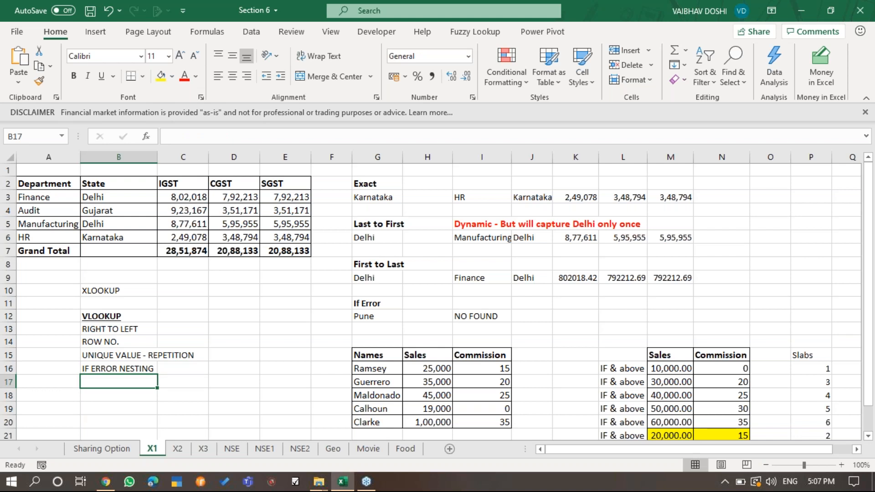
- Add the note APPROX MATCH - * in B17 of the VLOOKUP list
text(APPROX MATCH)
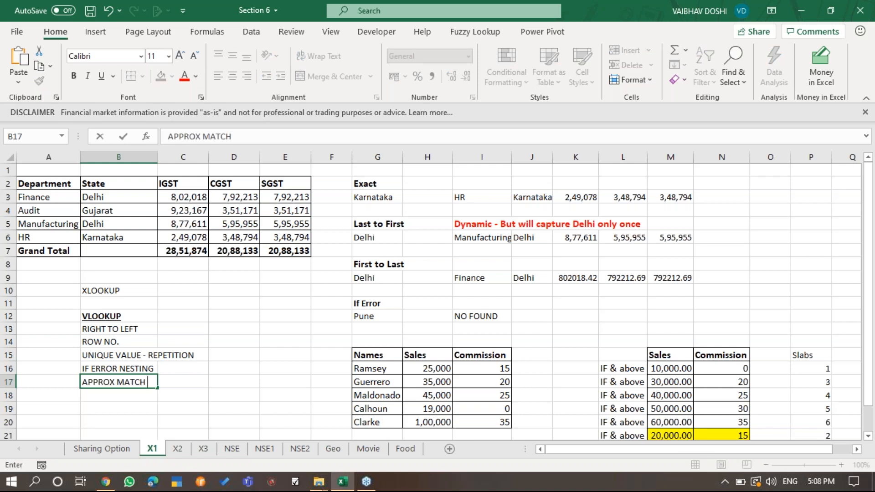
text( - *)
key(Return)
key(Up)
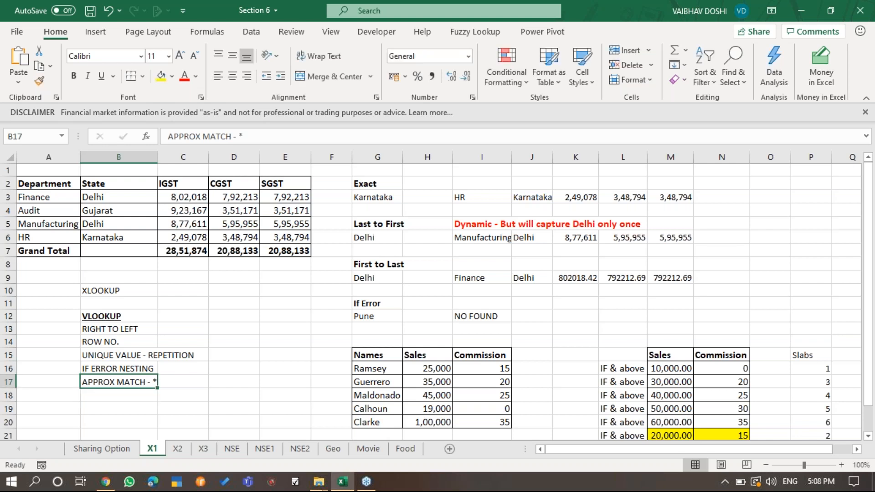
click(865, 50)
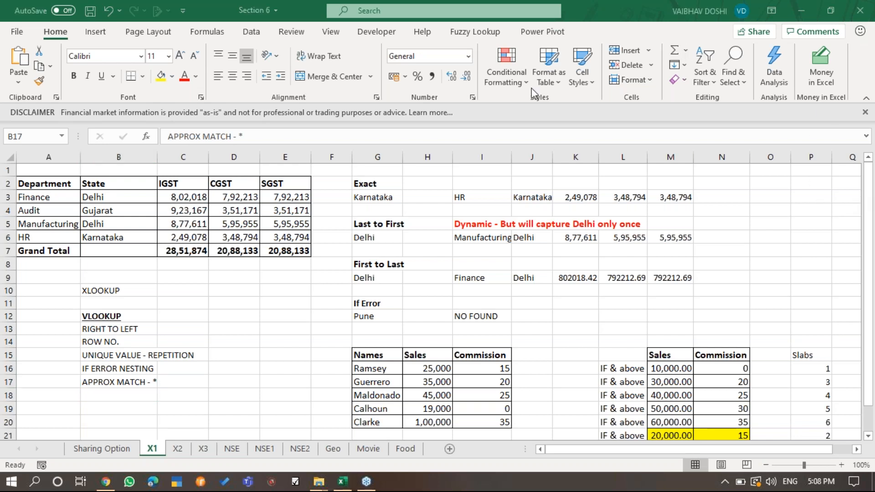
- Add the note DYNAMIC in B18 of the VLOOKUP list
click(144, 398)
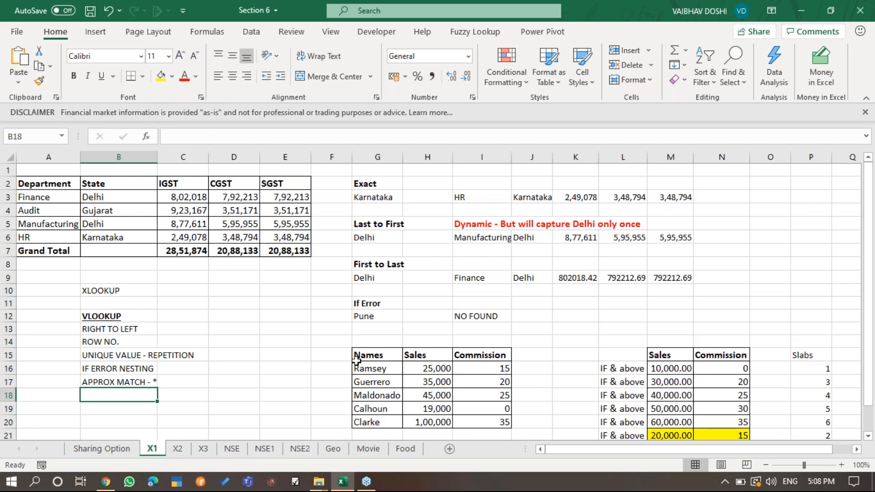
text(DYNAMIC)
key(Return)
- Examine the existing XLOOKUP formulas for Karnataka in row 3 of the Exact example
key(Up)
key(Up)
key(Up)
key(Up)
key(Up)
key(Up)
key(Up)
key(Up)
key(Up)
key(Up)
key(Down)
key(Down)
key(Down)
key(Down)
key(Down)
key(Down)
key(Down)
key(Down)
key(Down)
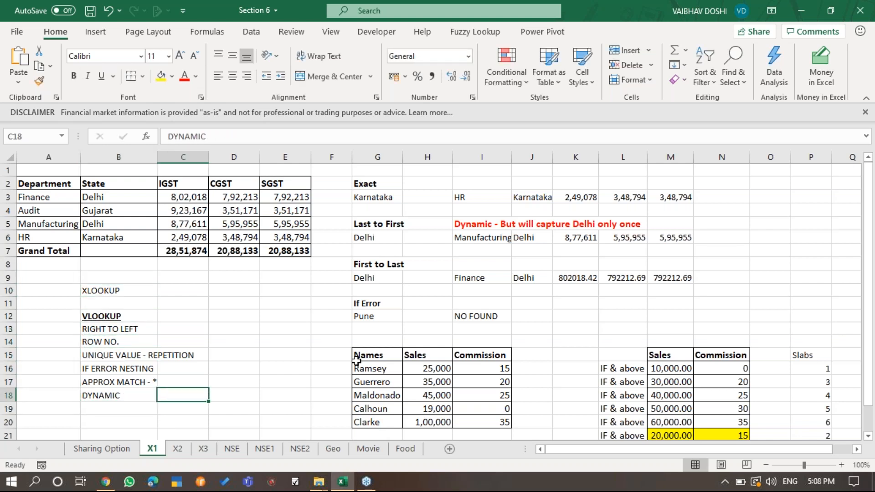
key(Up)
key(Up)
key(Up)
key(Up)
key(Up)
key(Up)
key(Up)
key(Up)
key(Up)
key(Up)
key(Up)
key(Up)
key(Up)
key(Up)
key(Up)
key(Up)
key(Up)
key(Down)
key(Down)
key(Down)
key(Right)
key(Right)
key(Right)
key(Right)
key(Right)
key(Right)
key(Right)
key(Up)
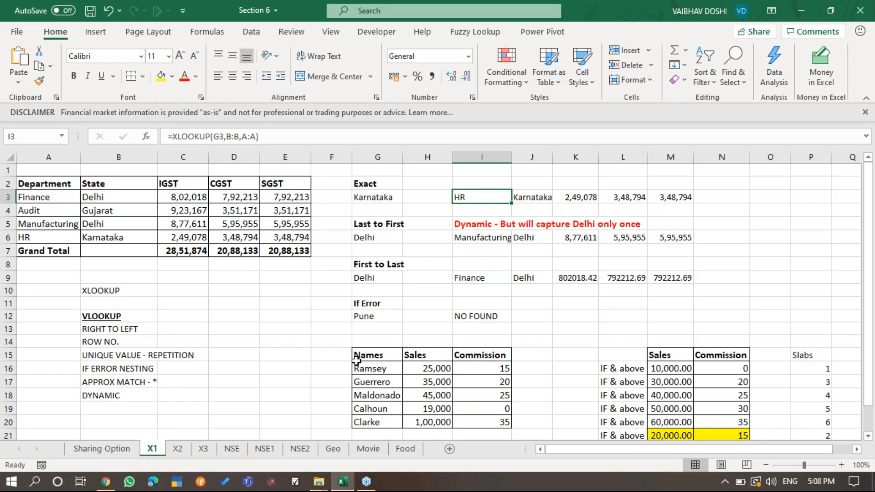
key(F2)
key(Escape)
key(F2)
key(Escape)
key(Right)
key(F2)
key(Escape)
key(Right)
key(F2)
key(Escape)
- Clear the XLOOKUP results in I3:M3 of the Exact example
key(Right)
key(F2)
key(Escape)
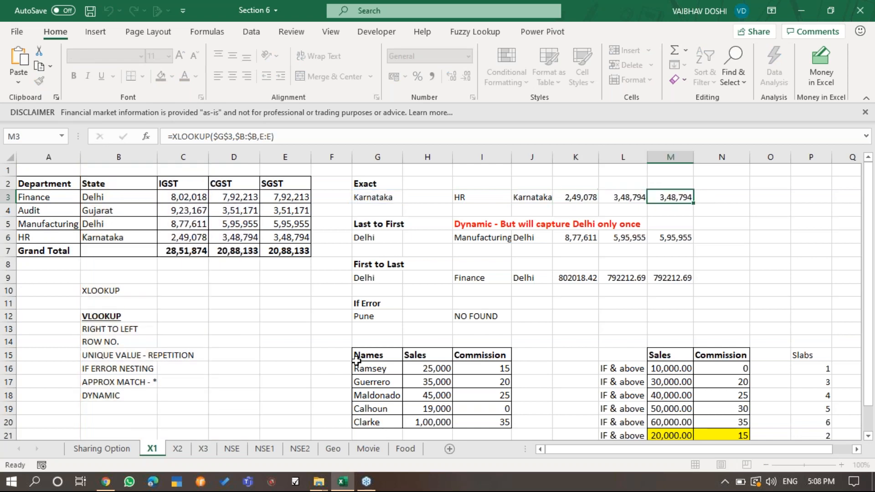
key(Left)
key(Left)
key(Left)
key(ctrl+shift+Right)
key(Delete)
key(Left)
key(Right)
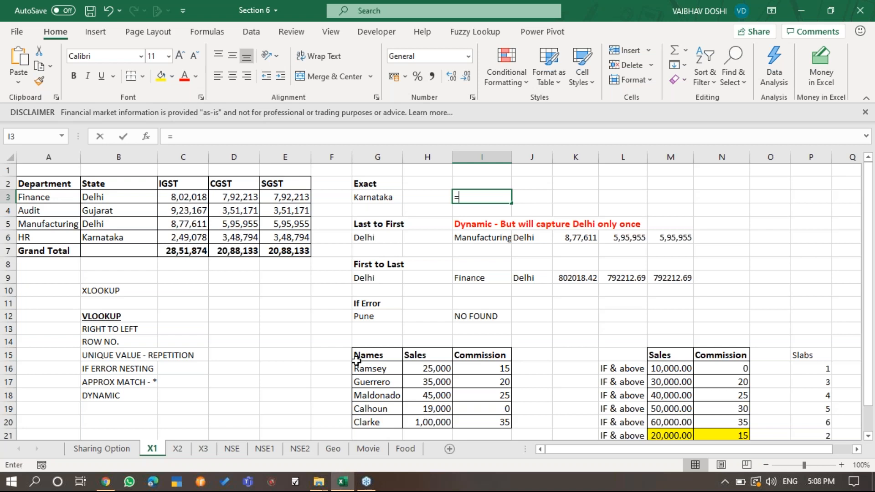
- Enter =XLOOKUP(G3,B:B,A:A) in I3 to return Karnataka's department in the Exact example
text(=XL)
key(Tab)
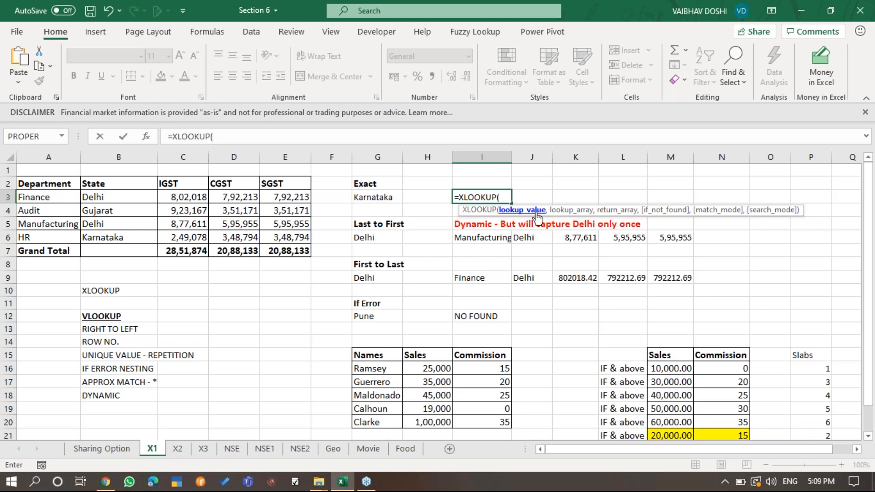
click(370, 197)
text(,)
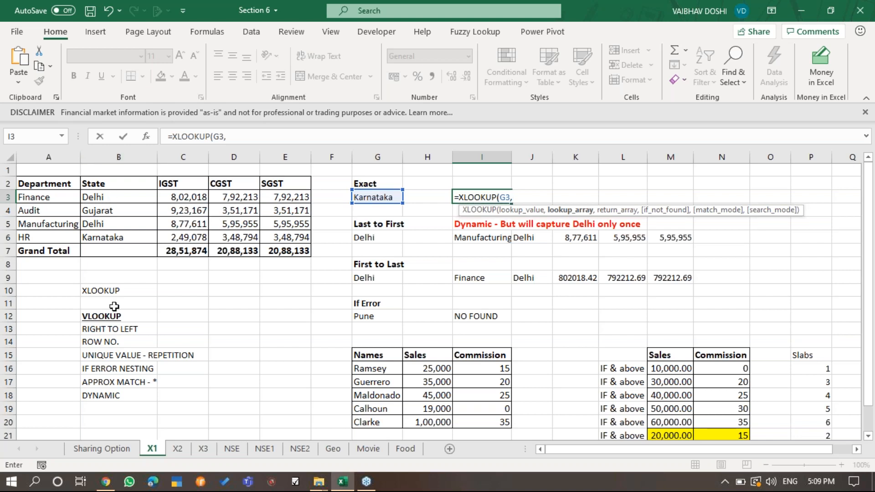
click(117, 156)
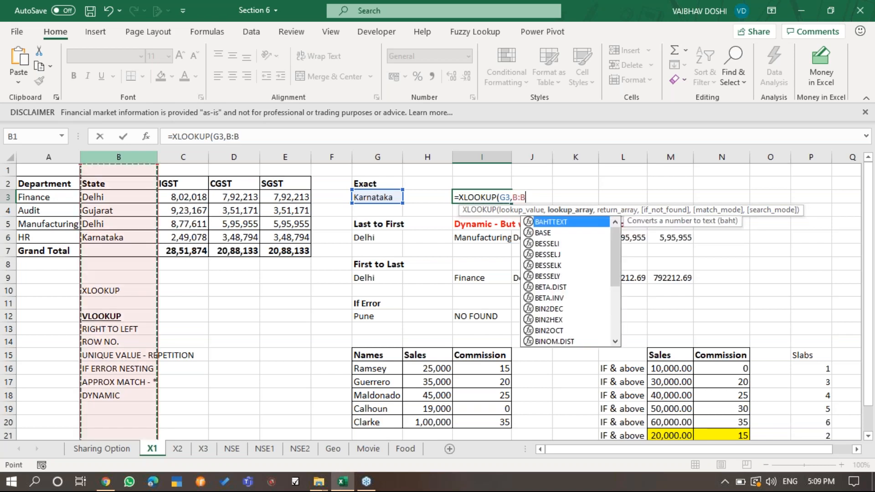
text(,)
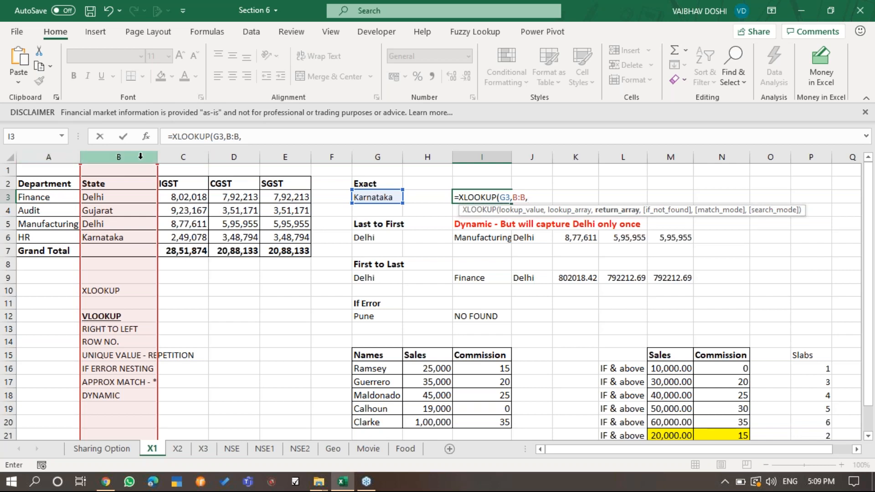
click(33, 152)
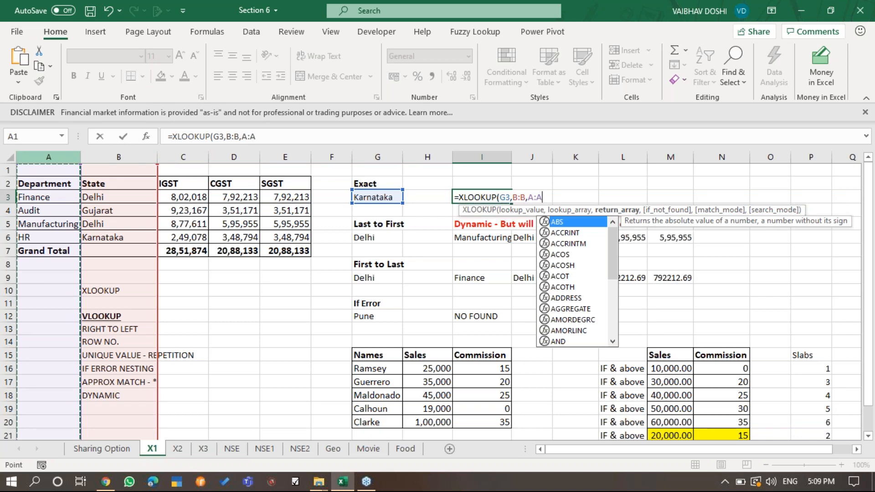
text())
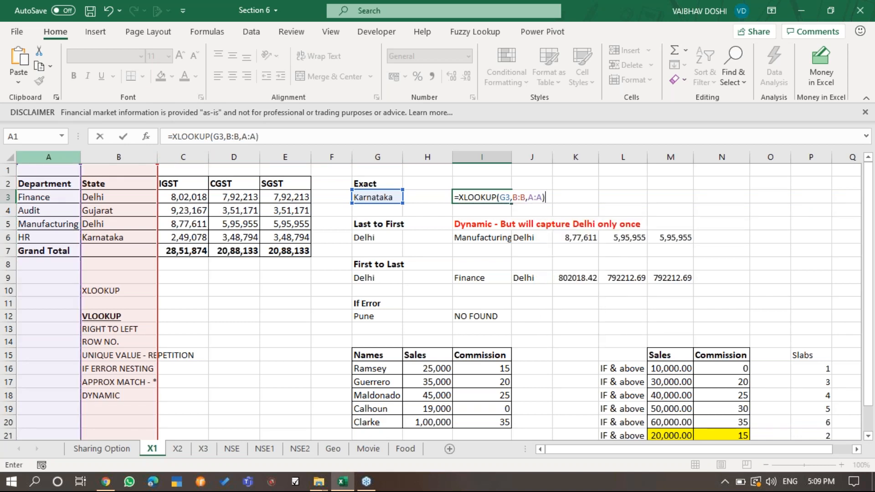
key(ctrl+Return)
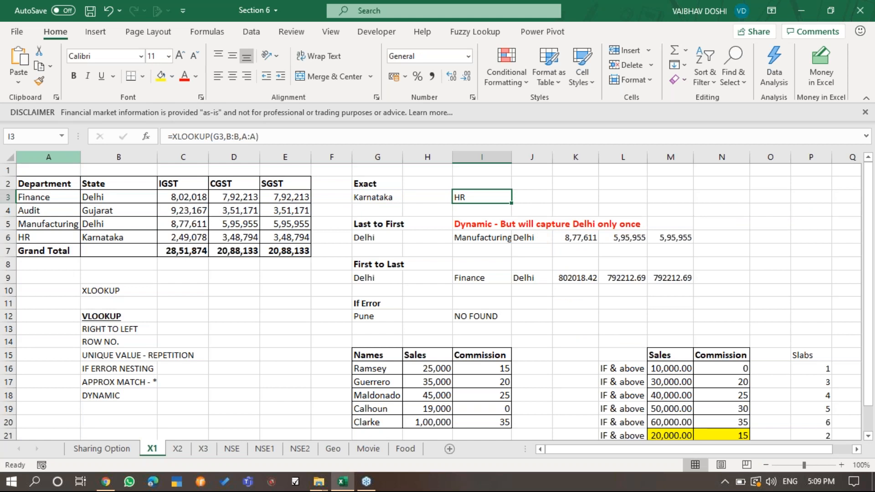
- Clear I3 and rebuild its Karnataka lookup as =XLOOKUP(G3,B:B,A:A)
key(Delete)
text(XL)
text(=X)
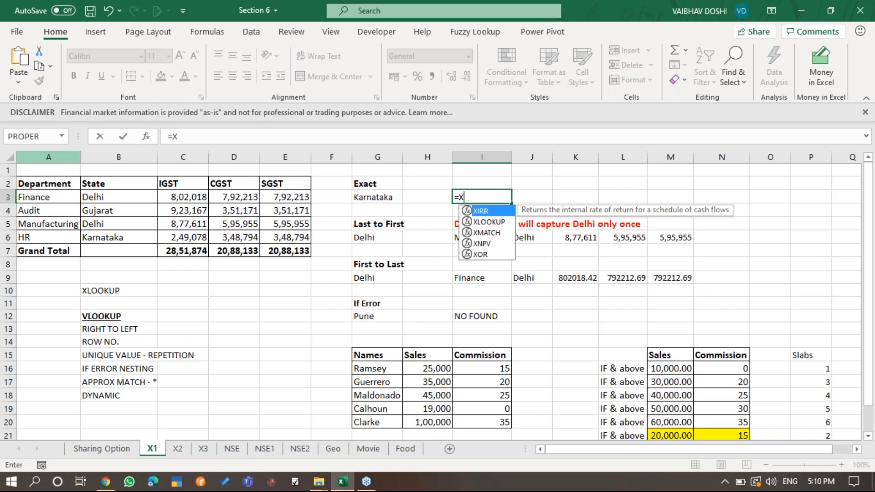
text(L)
key(Tab)
key(Left)
key(Left)
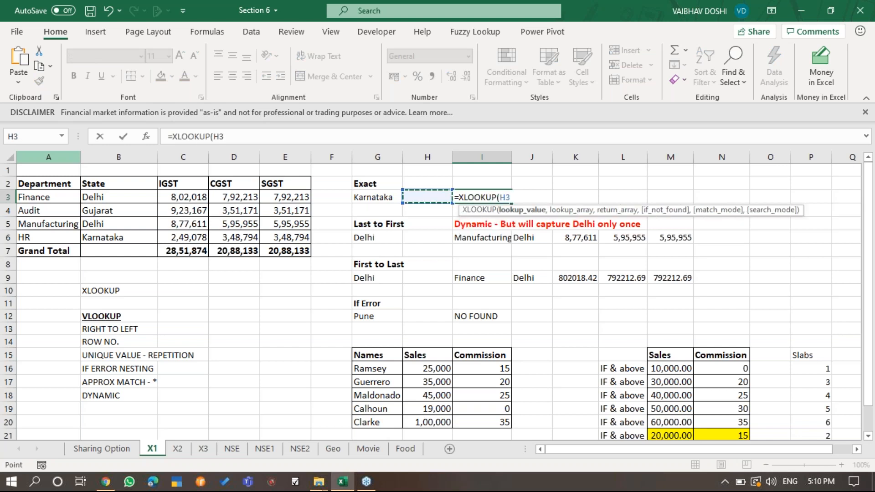
text(,)
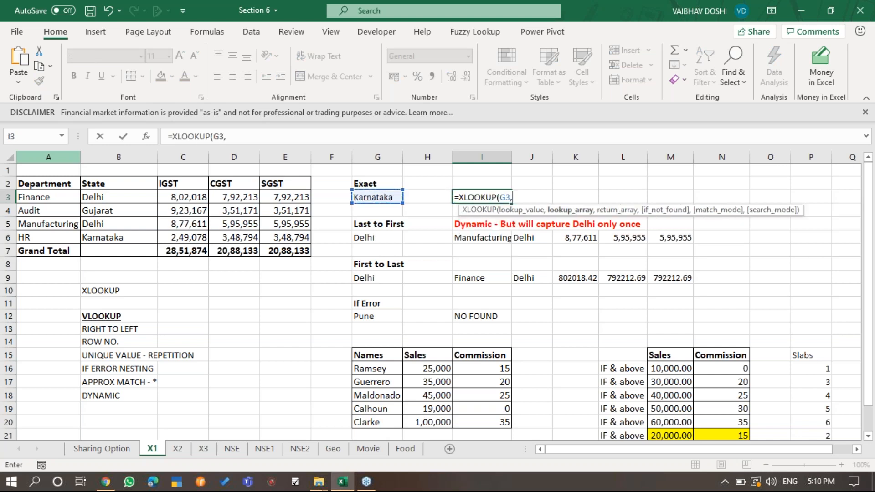
click(134, 156)
text(,)
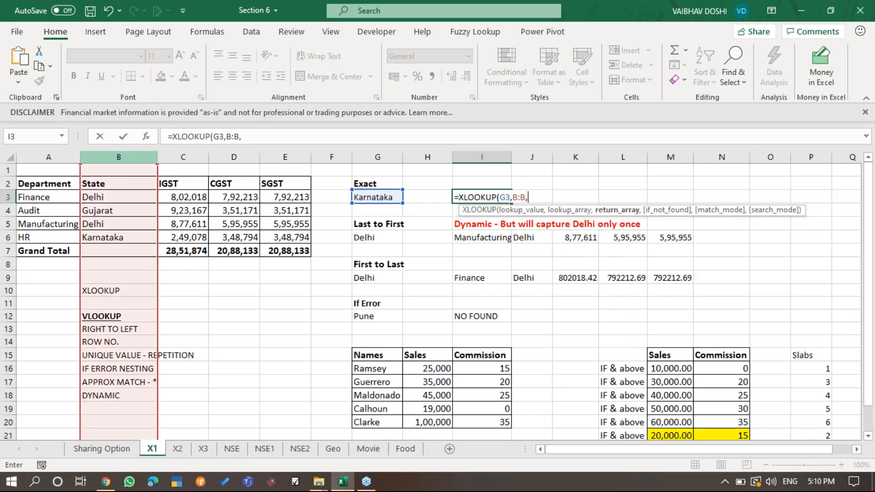
click(65, 156)
key(ctrl+Return)
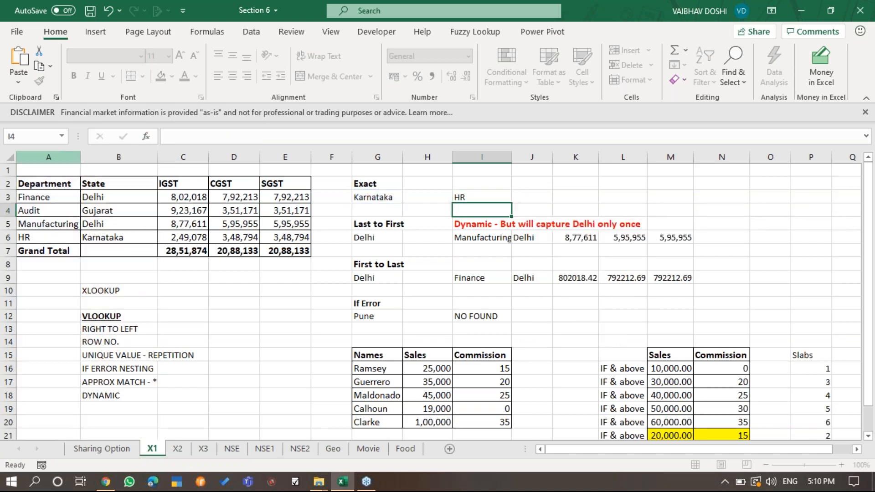
- Lock the lookup value and lookup array in I3's formula as $G$3 and $B:$B
key(F2)
key(Left)
key(Left)
key(Left)
key(Left)
key(Left)
key(Left)
key(Left)
key(Left)
key(Left)
key(Left)
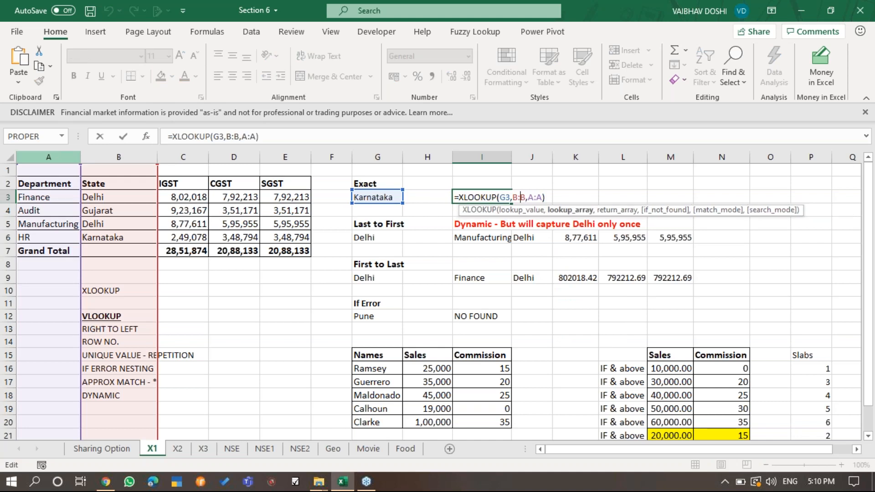
key(F4)
key(Right)
key(Right)
key(Right)
key(Right)
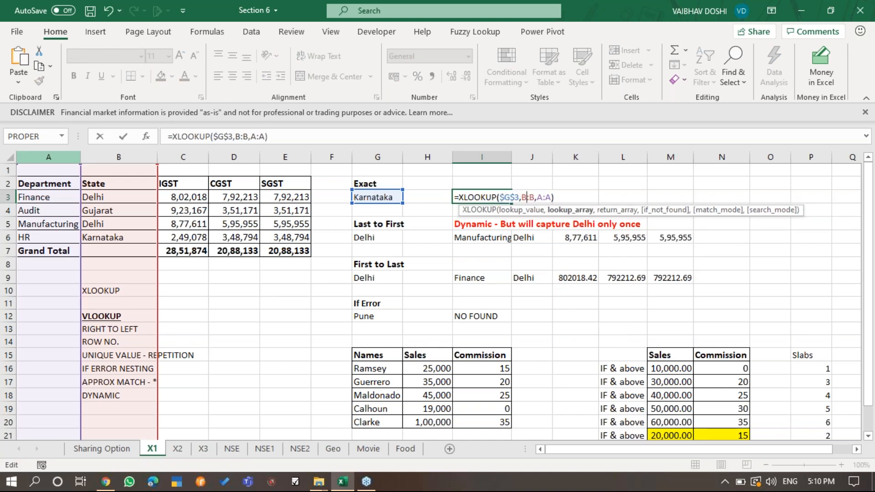
key(shift+Left)
key(F4)
key(Return)
- Copy the locked XLOOKUP formula from I3 across to M3
key(Up)
key(ctrl+c)
key(shift+Right)
key(shift+Right)
key(shift+Right)
key(shift+Right)
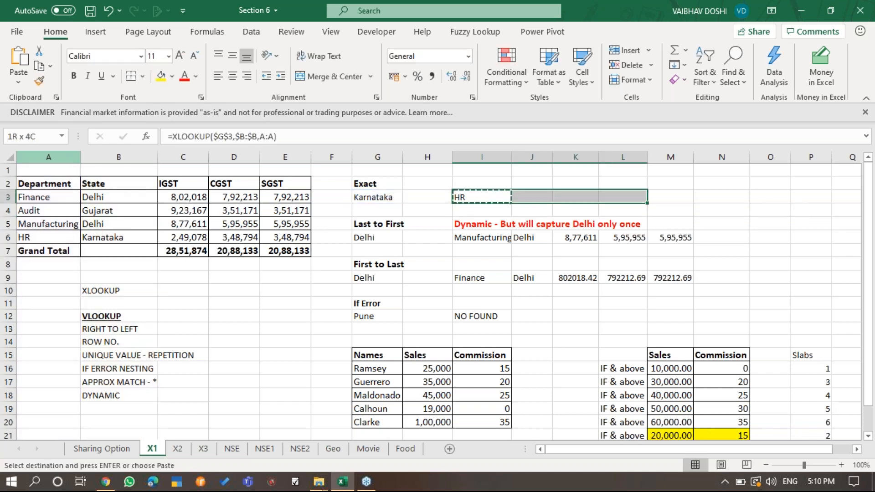
key(ctrl+v)
- Examine how the return column shifts in the copied XLOOKUP formulas in row 3
key(Right)
key(Right)
key(F2)
key(Escape)
key(Right)
key(Right)
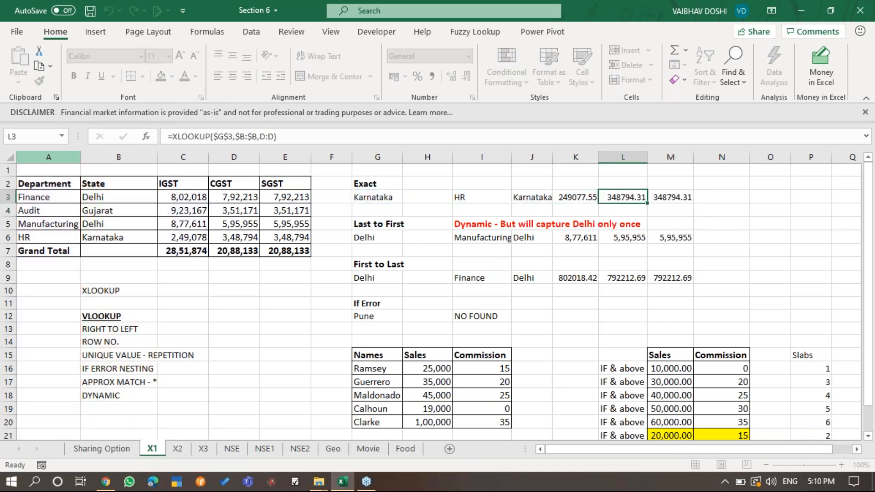
key(Left)
key(Left)
key(Left)
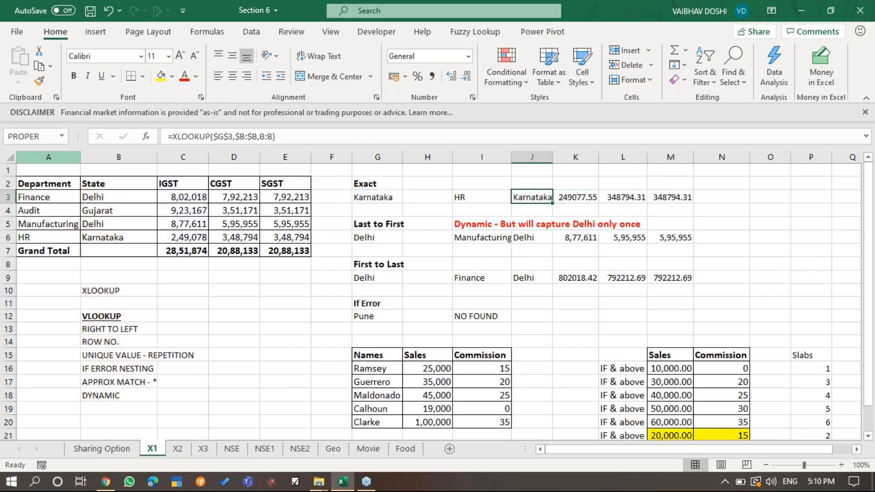
key(F2)
key(Escape)
key(Left)
key(F2)
key(Escape)
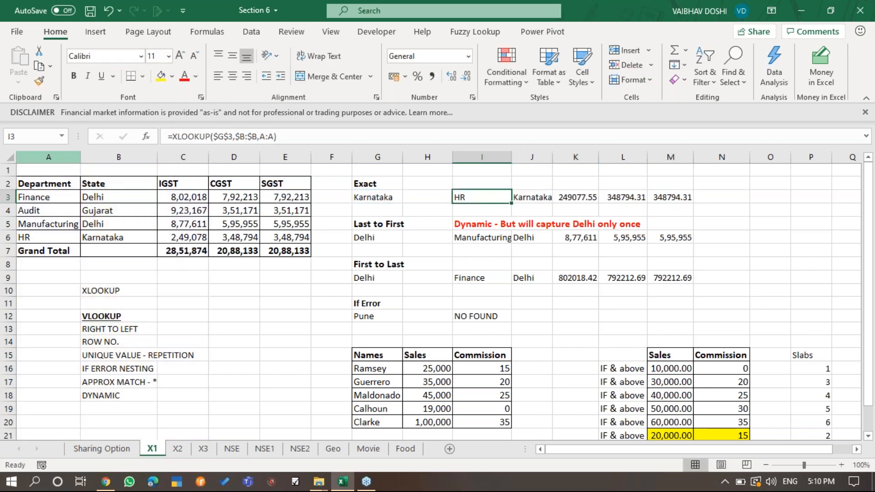
key(Down)
key(Down)
key(Down)
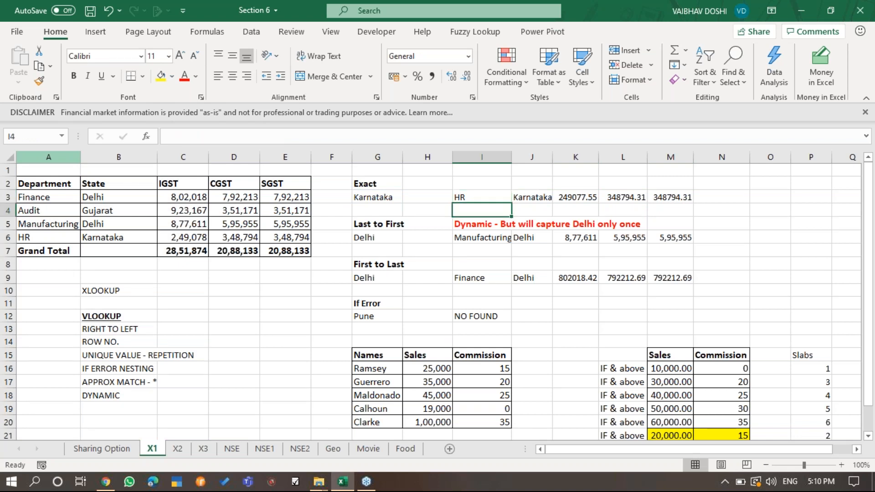
key(Up)
key(Up)
key(Up)
key(Up)
key(Down)
key(Down)
key(Down)
key(Down)
key(Up)
key(Up)
key(Down)
key(Down)
key(Up)
key(Up)
key(Up)
key(Down)
key(Down)
key(Down)
key(Down)
key(Up)
key(Up)
key(Up)
key(Up)
key(Down)
key(Down)
key(Down)
key(Up)
key(Up)
key(Up)
- Clear the Exact example's results in row 3 and enter =XLOOKUP(G3,B:B,A:A) in I3
key(Delete)
key(Page_Down)
key(Page_Up)
text(=XLOOKUP()
key(Left)
key(Left)
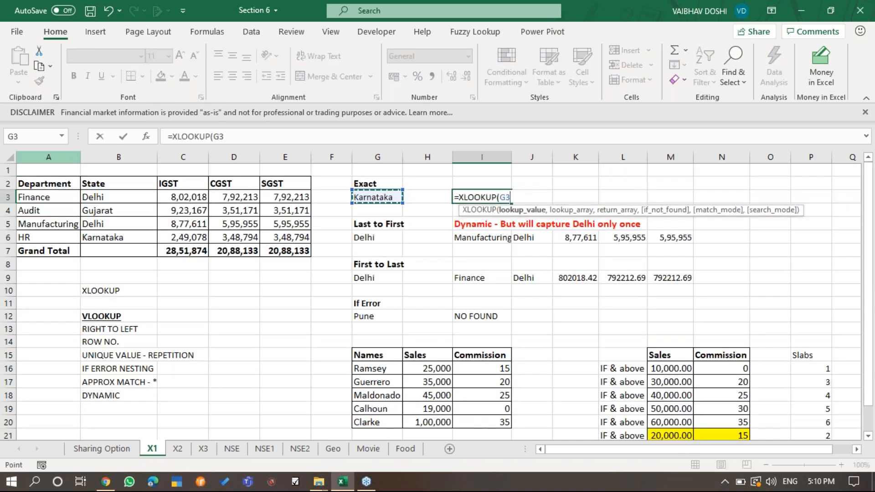
text(,)
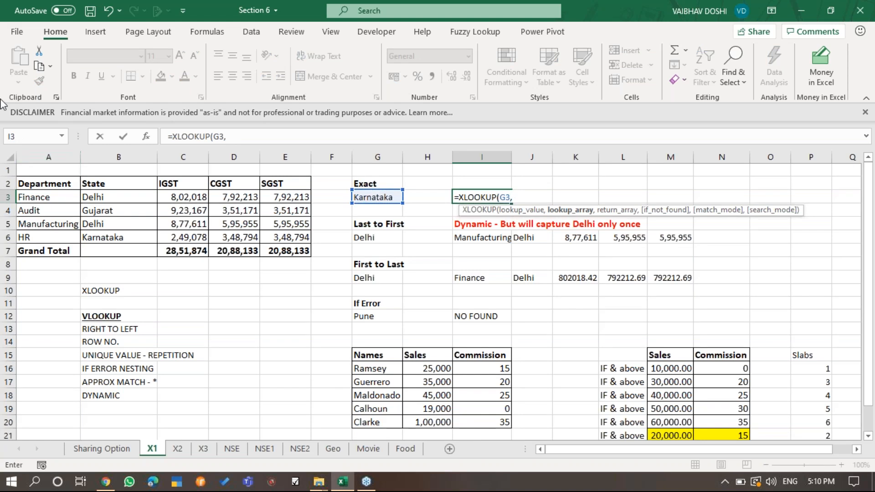
click(117, 154)
text(,)
click(49, 158)
text())
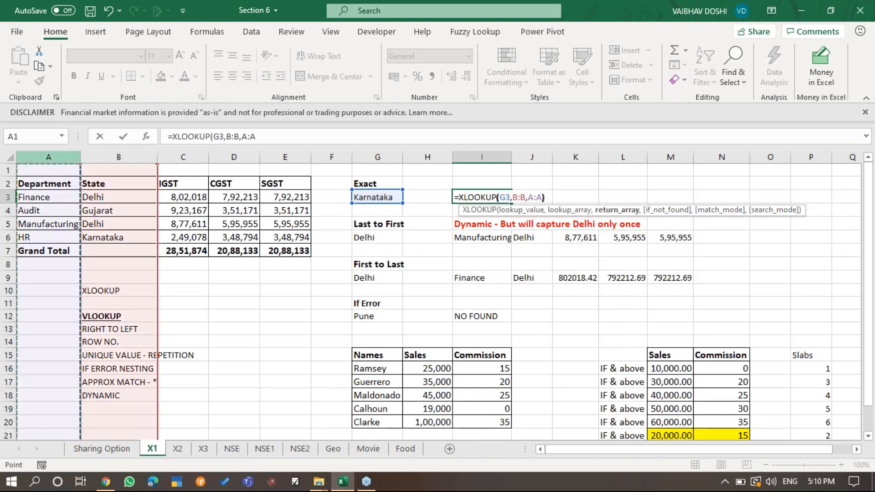
key(Return)
- Make the lookup value and lookup array absolute in I3, giving =XLOOKUP($G$3,$B:$B,A:A)
key(Up)
key(F2)
key(Left)
key(Left)
key(Left)
key(Left)
key(Left)
key(Left)
key(Left)
key(Left)
key(Left)
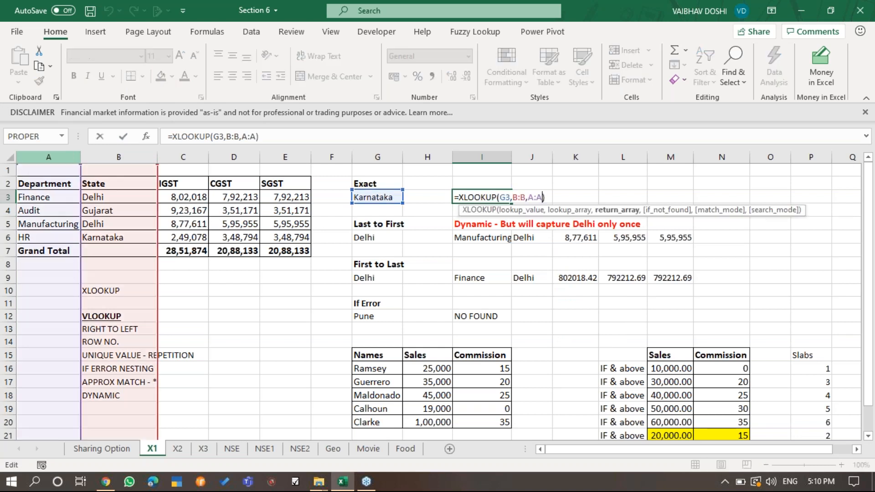
key(F4)
key(Right)
key(Right)
key(Right)
key(Right)
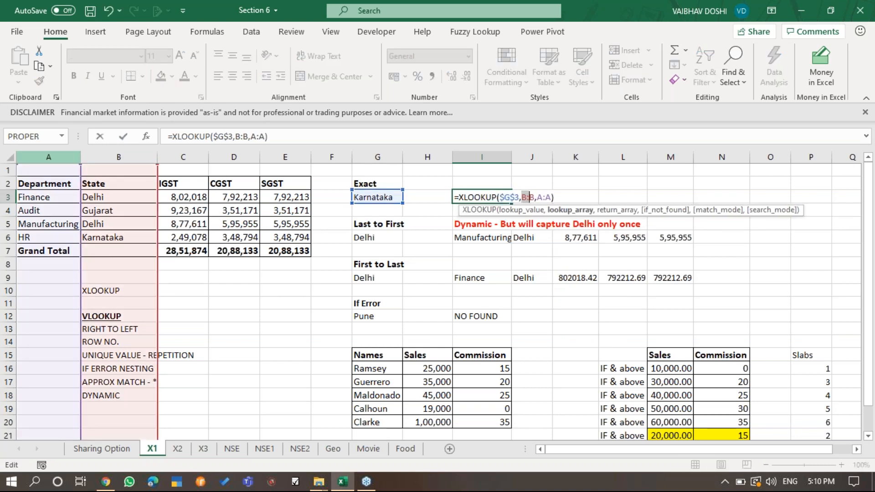
key(F4)
key(Return)
- Copy the XLOOKUP formula in I3 across J3:M3 to return Karnataka's remaining columns
key(Up)
key(ctrl+c)
key(shift+Right)
key(shift+Right)
key(shift+Right)
key(shift+Right)
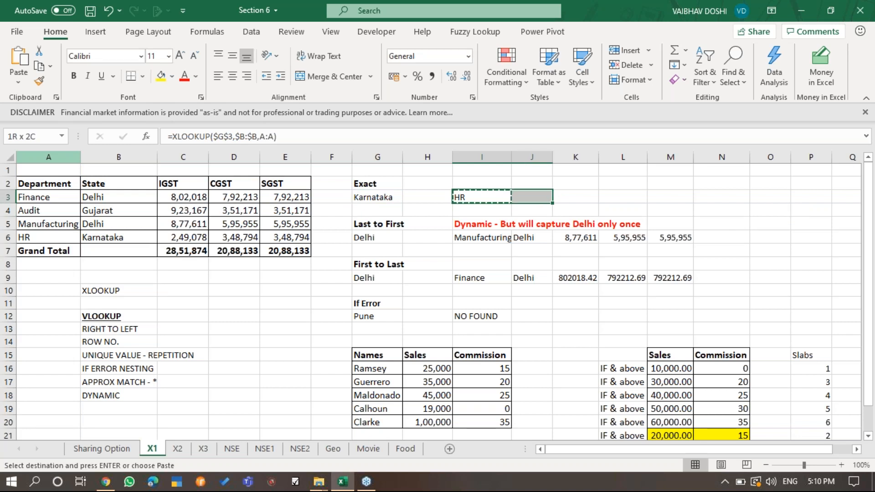
key(Return)
- Examine the references in the Karnataka XLOOKUP formulas across I3:M3
key(Left)
key(Right)
key(F2)
key(Escape)
key(Right)
key(Right)
key(Right)
key(F2)
key(Escape)
key(Right)
key(F2)
key(Escape)
key(Left)
key(Left)
key(Left)
key(Left)
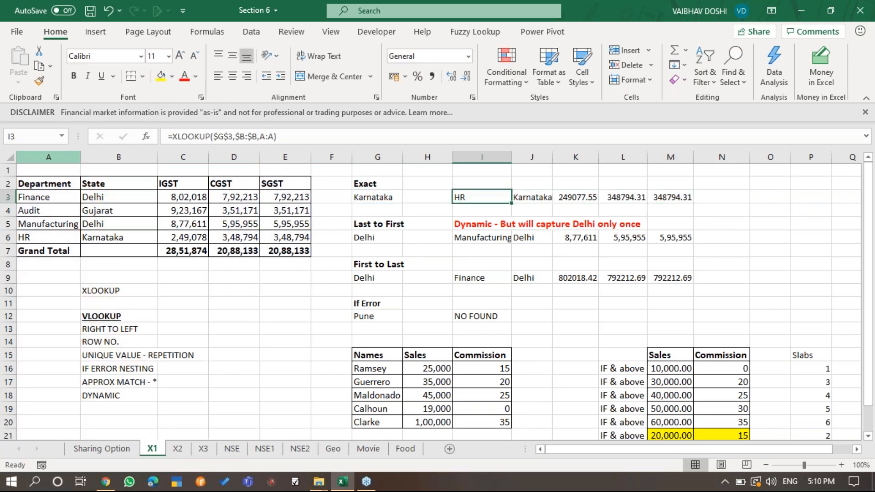
click(868, 40)
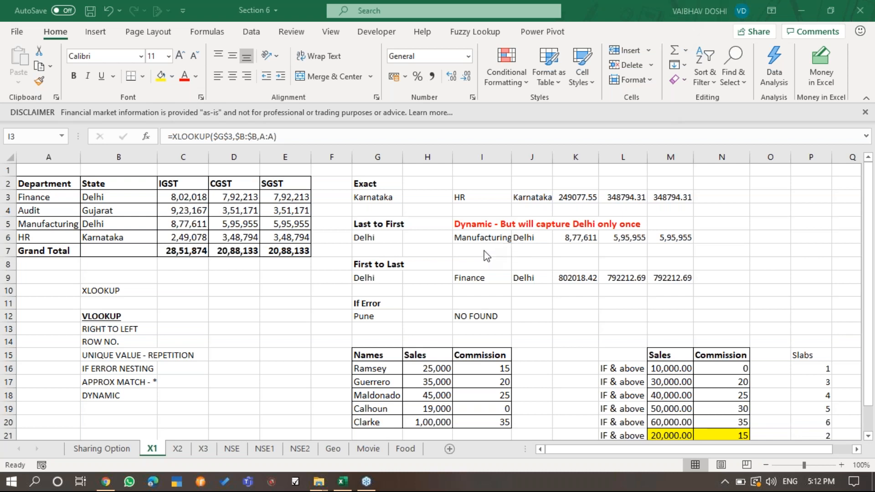
double_click(485, 197)
key(Escape)
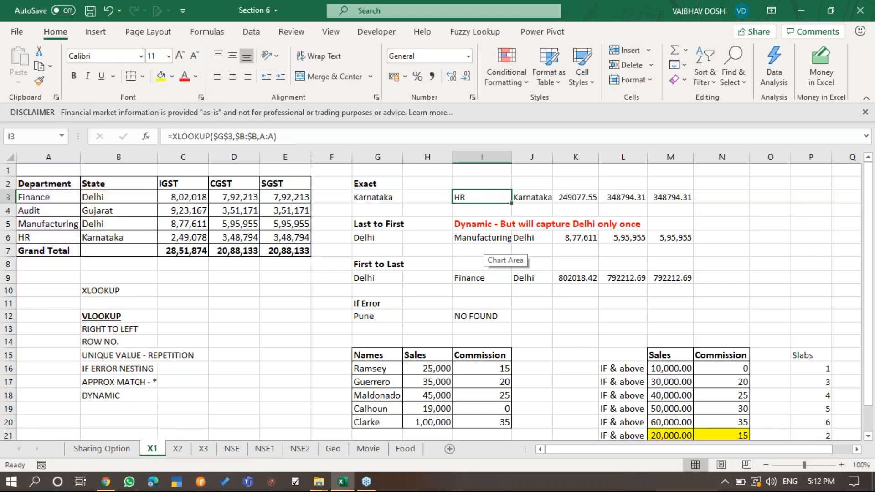
- Widen column I to fit Manufacturing and examine the Last to First XLOOKUP formula across I6:M6
click(483, 238)
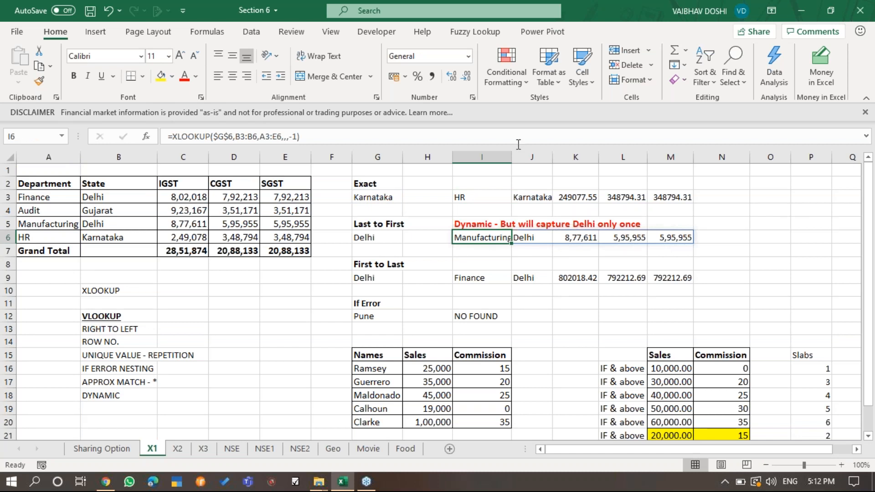
drag(512, 153, 519, 153)
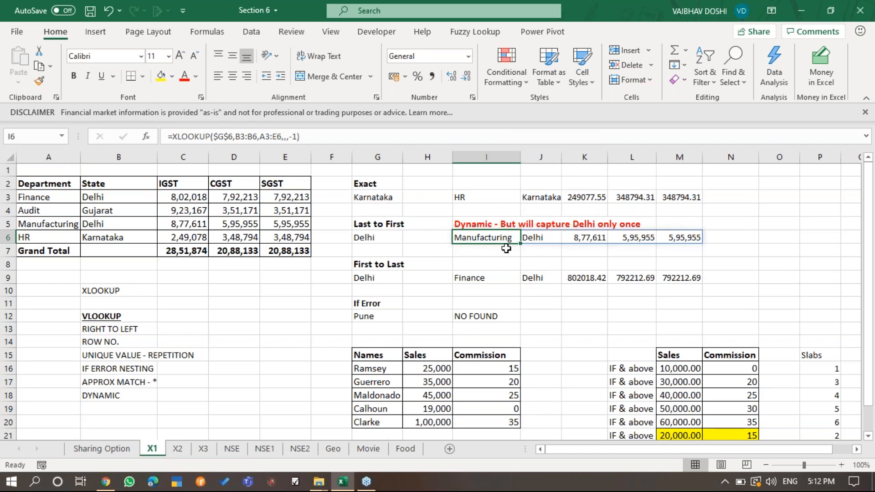
key(F2)
key(Tab)
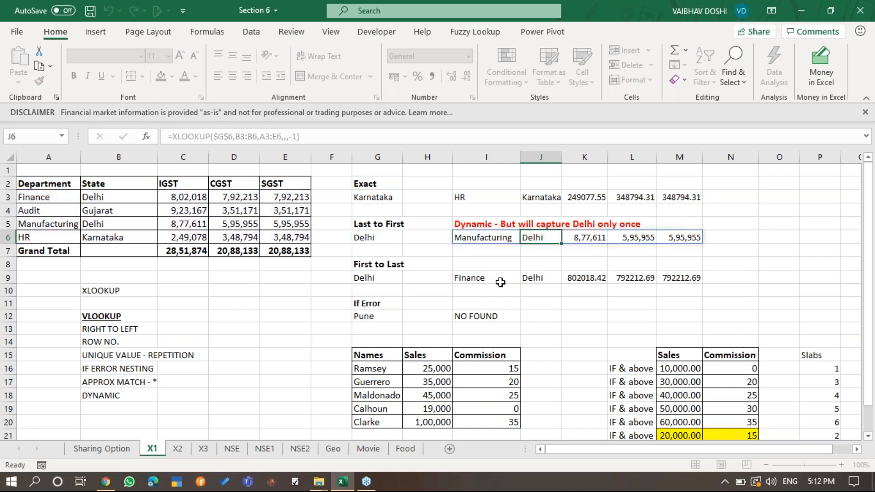
key(Right)
key(Right)
key(Right)
key(Left)
key(Left)
key(Left)
key(Left)
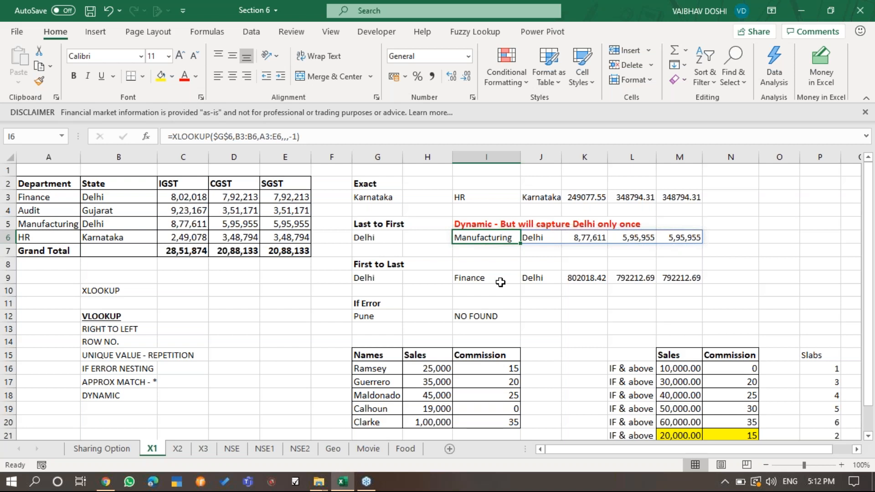
- Extend the DYNAMIC entry in B18 of the VLOOKUP limitations list to read DYNAMIC ARRAY
key(Left)
key(Left)
key(Left)
key(Left)
key(Down)
key(Down)
key(Down)
key(Down)
key(Down)
key(Down)
key(Down)
key(Down)
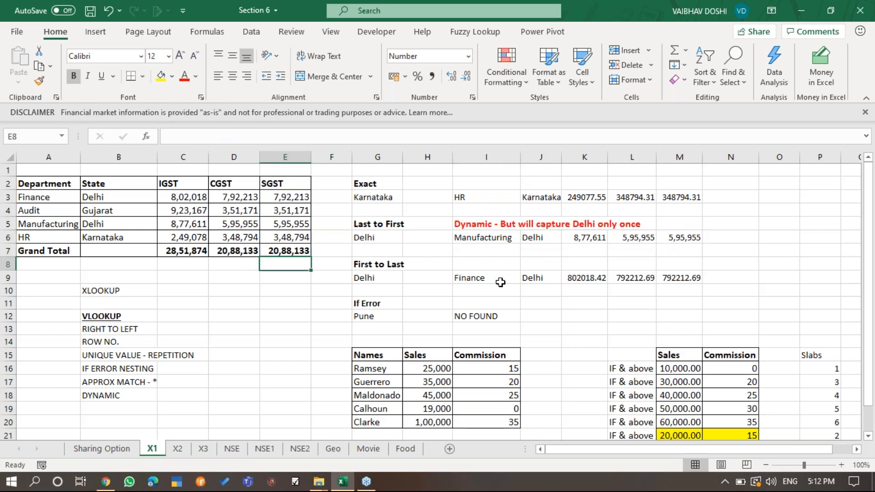
key(Down)
key(Down)
key(Down)
key(Down)
key(Left)
key(Left)
key(Left)
key(F2)
text(ARRAY)
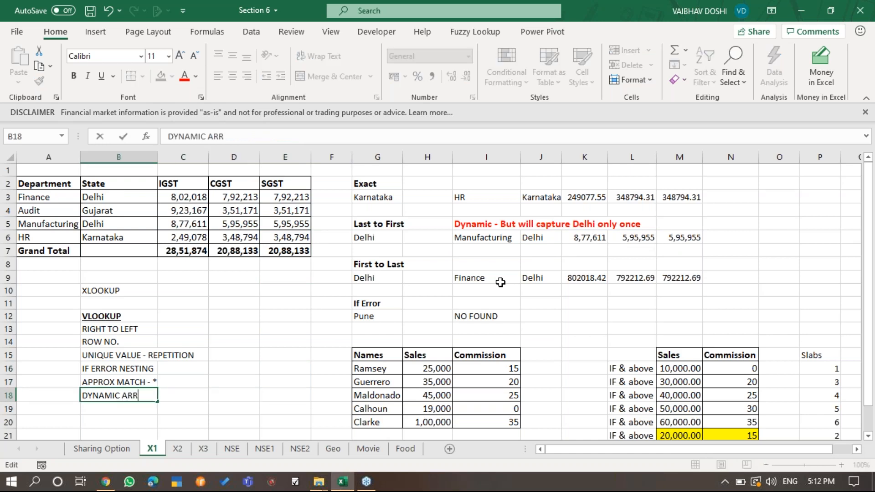
key(Return)
- Examine each result cell of the Last to First lookup across J6:M6 for its own editable formula
key(Up)
key(Right)
key(Right)
key(Right)
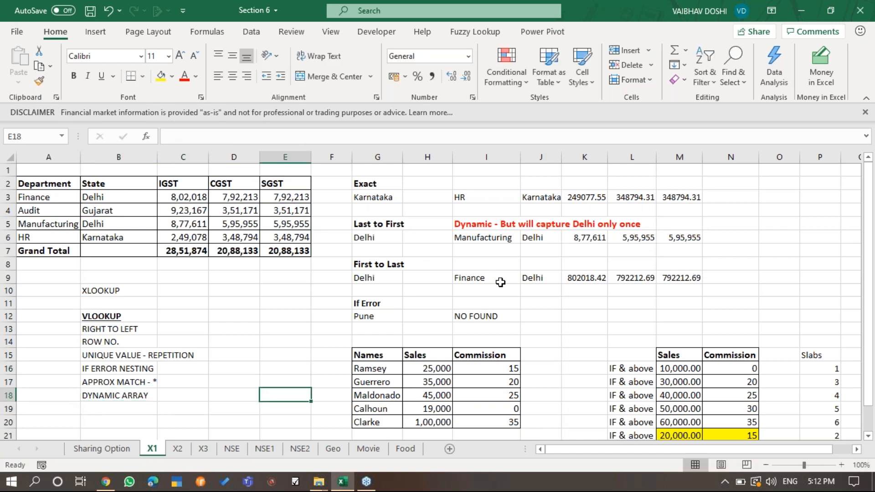
key(Right)
key(Right)
key(Right)
key(Right)
key(Right)
key(Right)
key(Up)
key(Up)
key(Up)
key(Up)
key(Up)
key(Up)
key(Up)
key(Up)
key(Up)
key(Up)
key(Up)
key(Up)
key(Left)
key(Left)
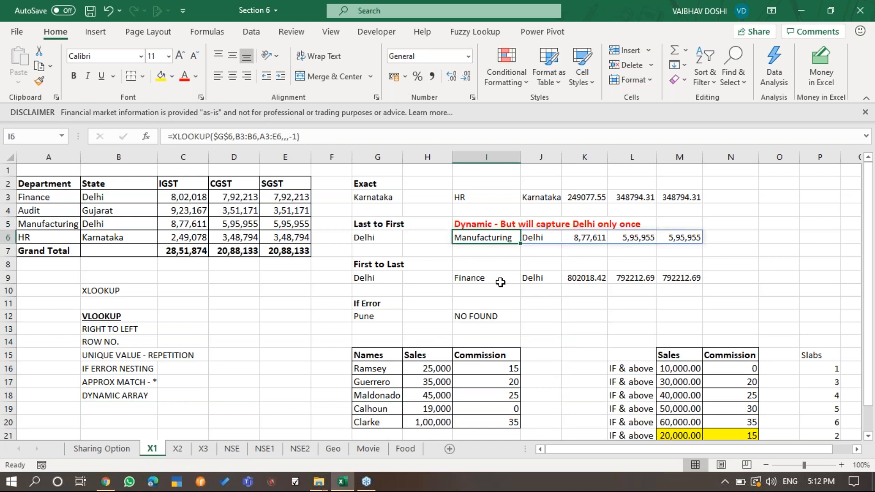
key(Right)
key(F2)
key(Escape)
key(Right)
key(F2)
key(Escape)
key(Right)
key(F2)
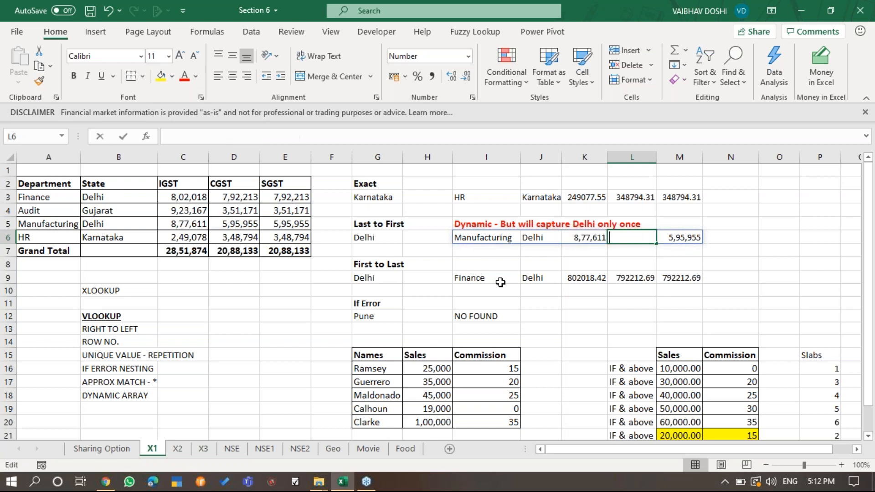
key(Escape)
key(Right)
key(F2)
key(Escape)
key(Left)
key(Left)
key(Left)
key(F2)
key(Escape)
key(Right)
key(F2)
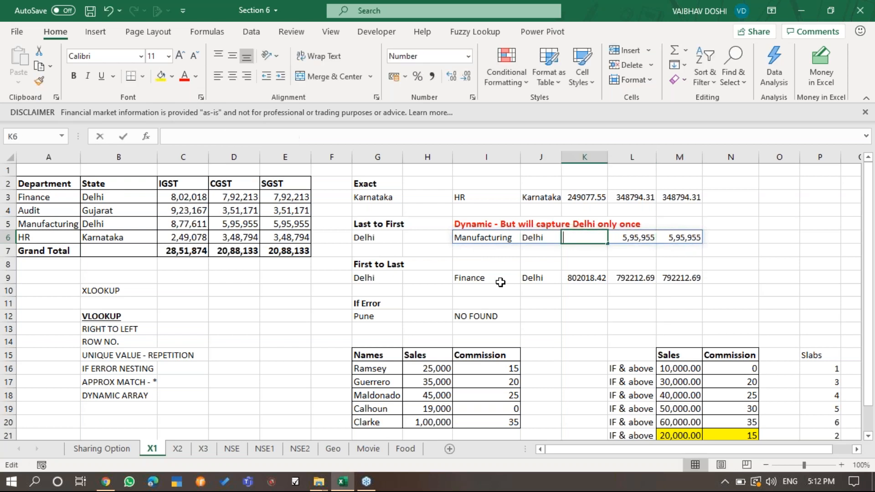
key(Escape)
key(Right)
key(F2)
key(Escape)
key(Right)
key(F2)
key(Escape)
key(Left)
key(F2)
key(Escape)
key(Left)
key(F2)
key(Escape)
key(Left)
key(F2)
key(Escape)
key(F2)
key(Escape)
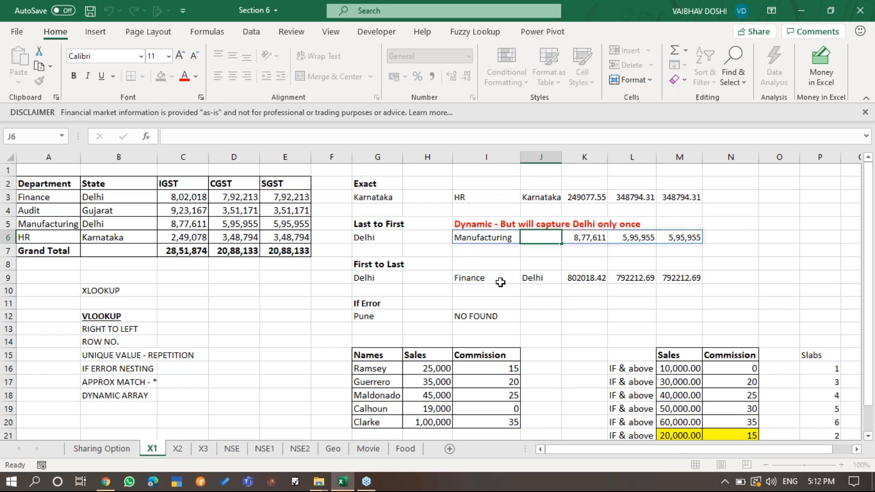
- Compare the source XLOOKUP formula in I6 with the spilled cells through M6
key(Right)
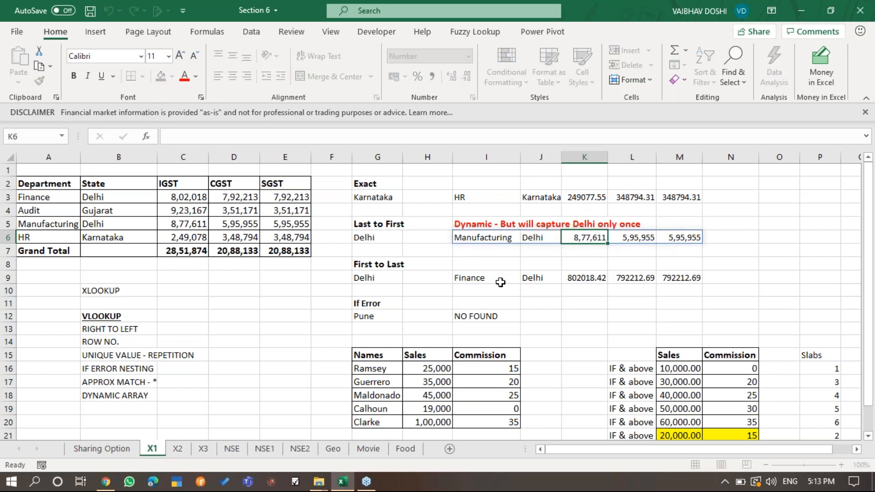
key(Right)
key(Right)
key(Left)
key(Left)
key(Left)
key(Left)
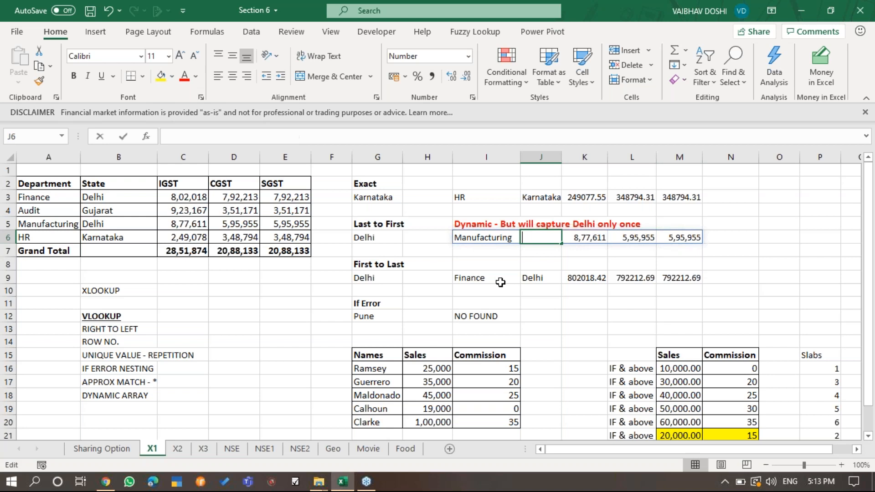
key(F2)
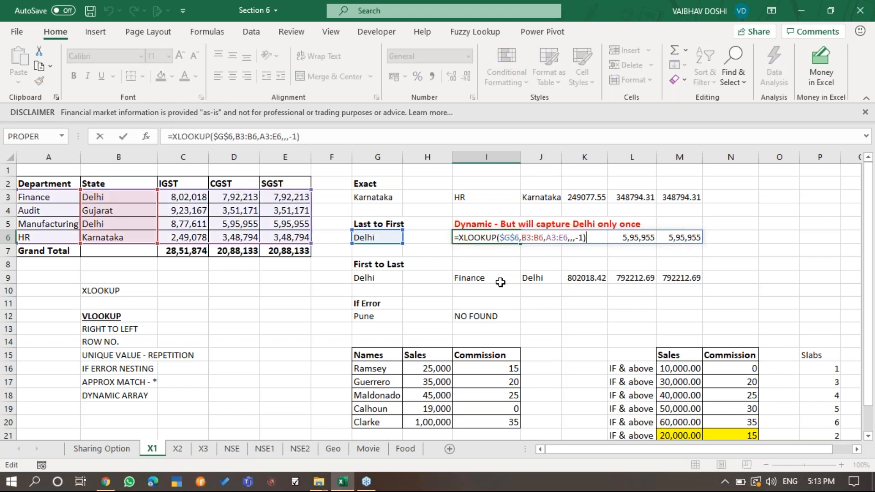
key(Tab)
key(Right)
key(Right)
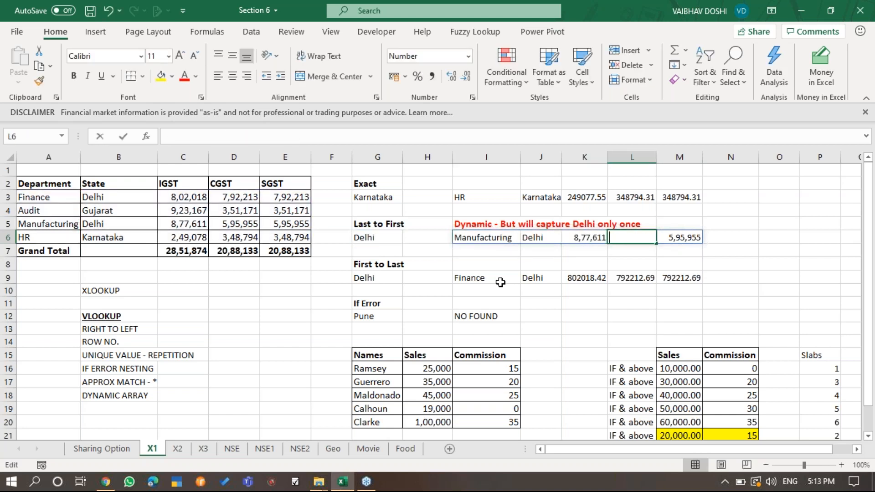
key(Right)
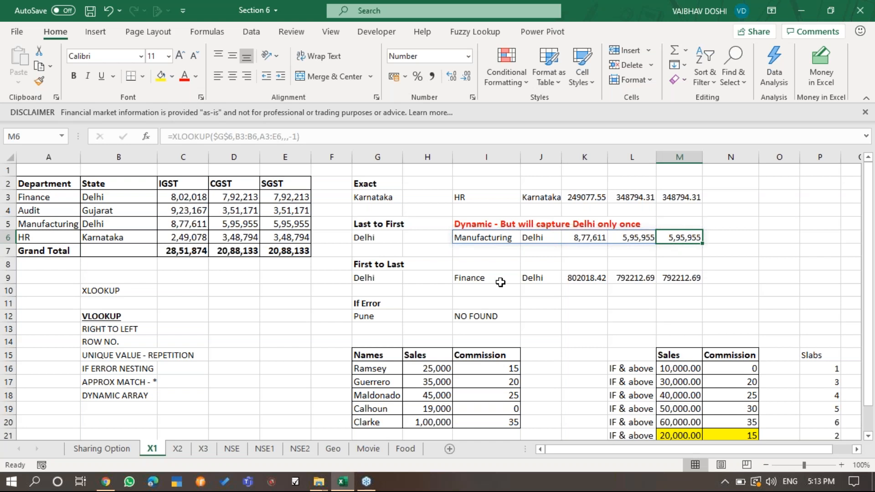
key(Left)
key(Left)
key(Left)
key(Left)
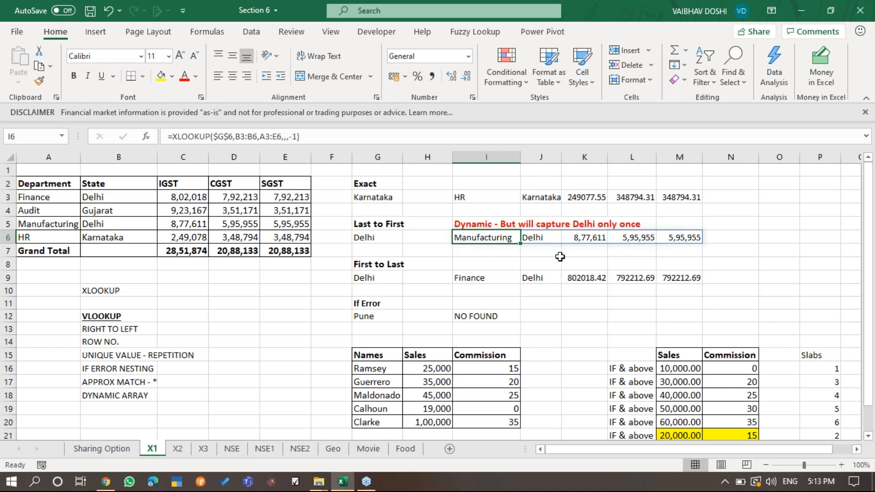
- Clear the Last to First formula in I6 and begin a new XLOOKUP with lookup value G6 and lookup array B3:B6
key(Delete)
text(=XLOOKUP()
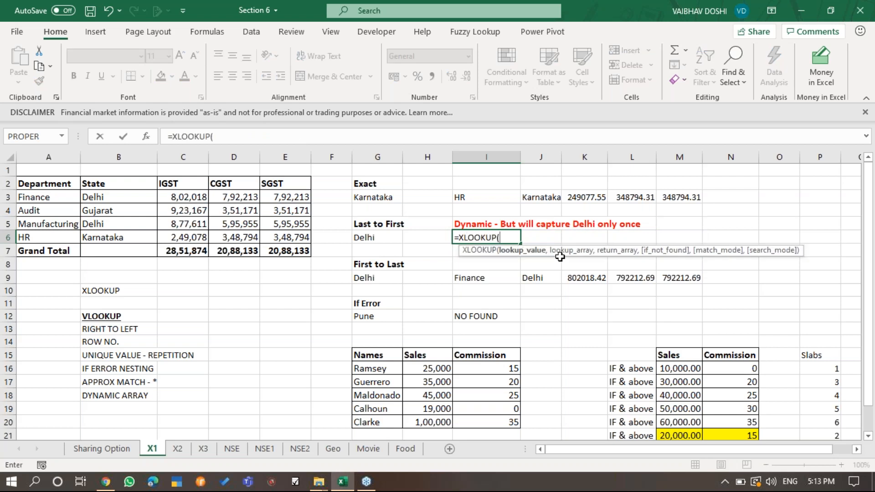
key(Left)
key(Left)
text(,)
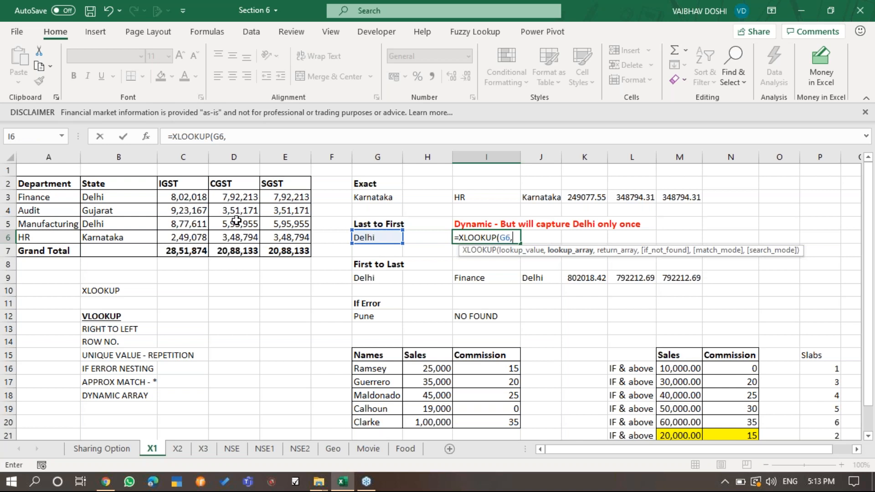
drag(114, 196, 121, 238)
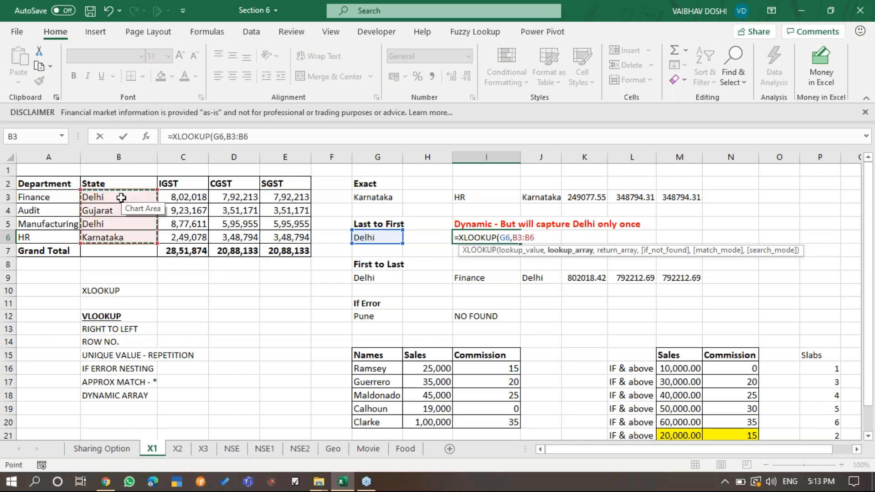
key(F4)
key(F4)
key(F4)
key(F4)
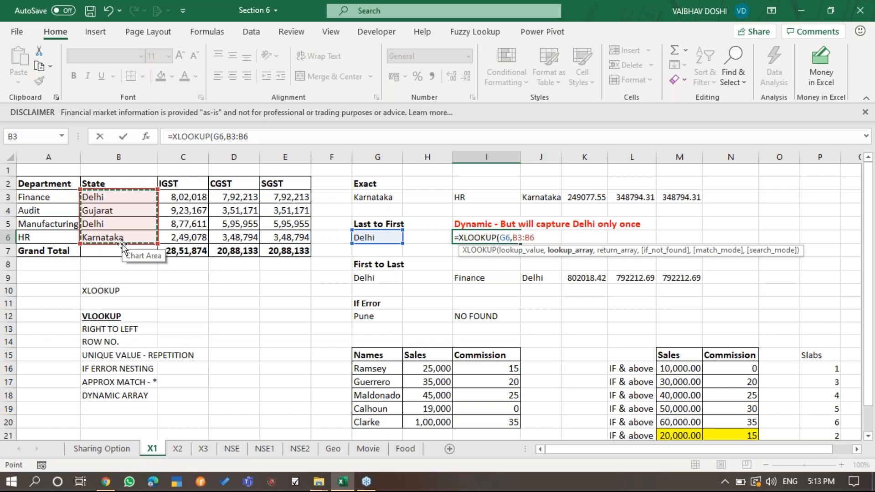
- Use A3:E6 as the return array and complete the formula in I6 as =XLOOKUP(G6,B3:B6,A3:E6)
text(,)
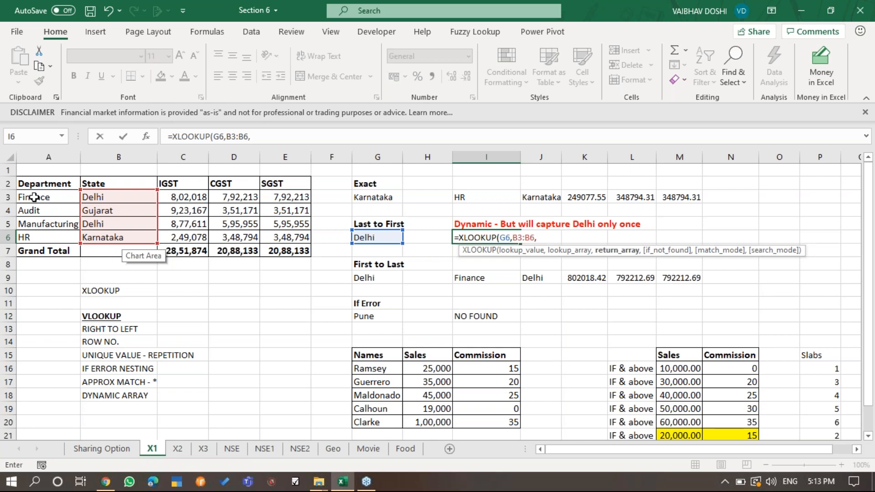
drag(34, 196, 275, 242)
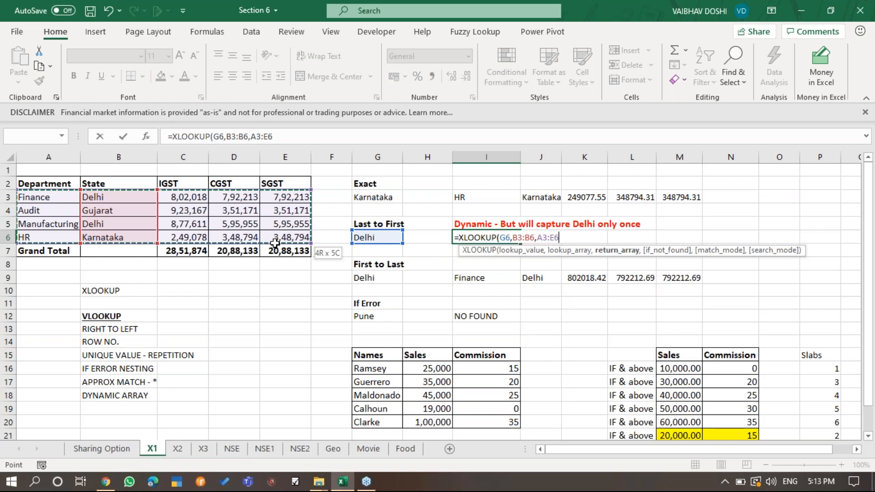
drag(275, 243, 275, 243)
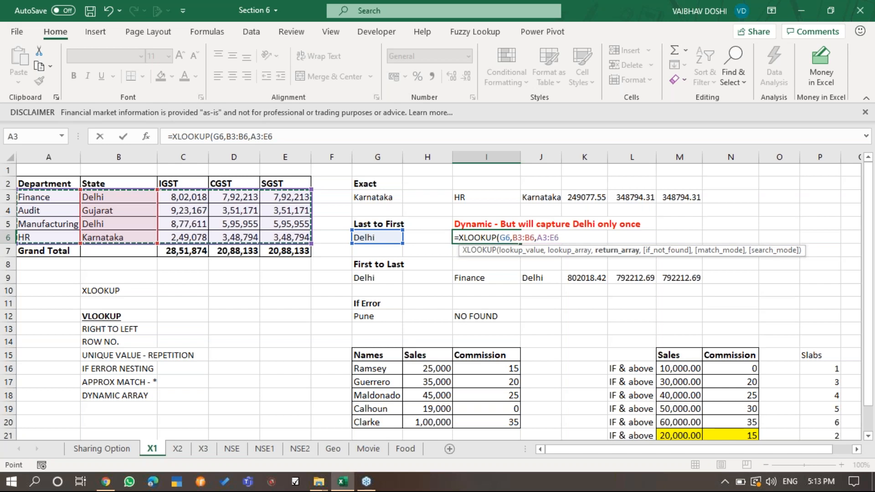
text())
key(Return)
- Examine the rebuilt XLOOKUP formula in I6 and the range J6:M6 it spills into
key(Up)
key(F2)
key(Escape)
key(F2)
key(Tab)
click(475, 267)
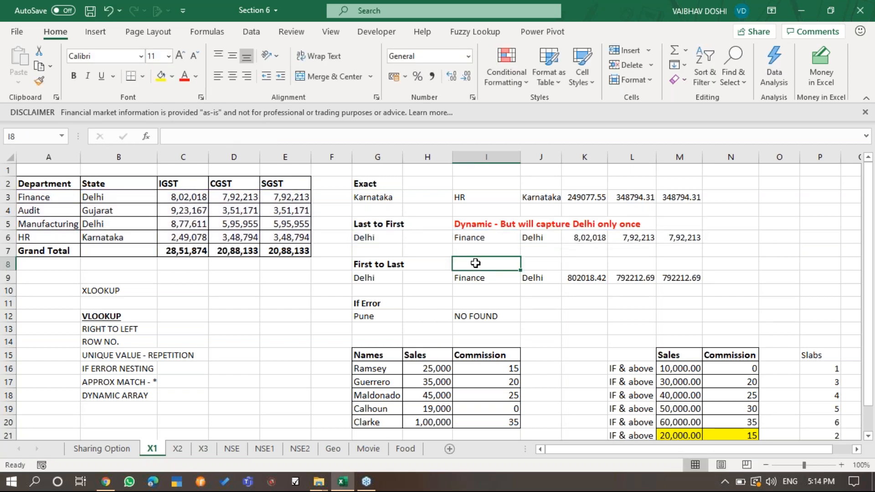
click(490, 238)
click(48, 236)
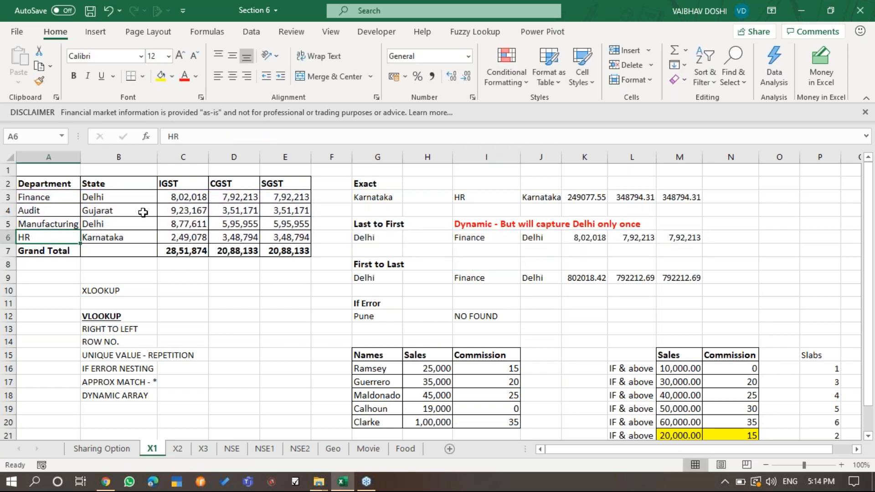
click(143, 213)
click(463, 236)
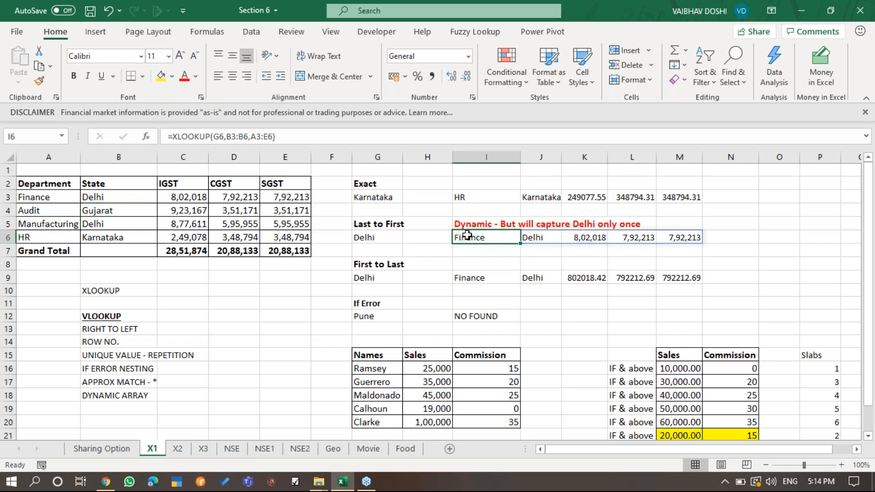
drag(529, 234, 679, 239)
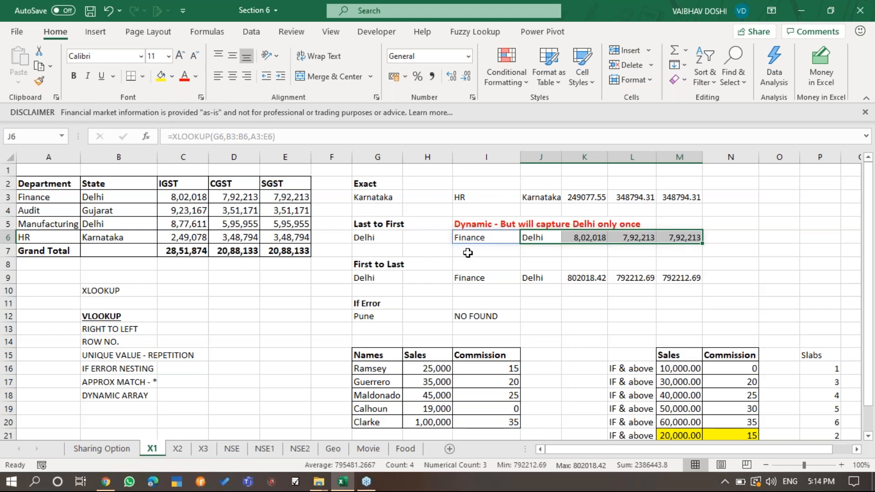
click(499, 239)
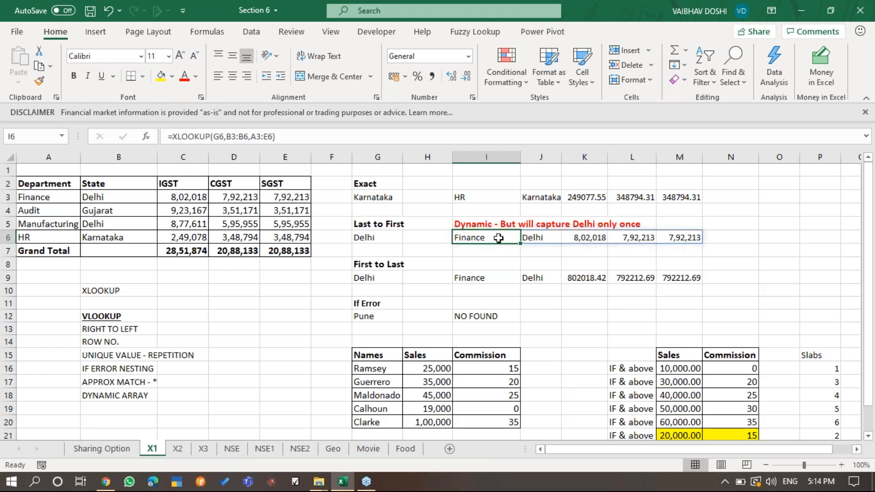
- Compare the spilled Delhi values in J6:M6 with the Finance row's IGST, CGST and SGST amounts in the tax table
click(545, 238)
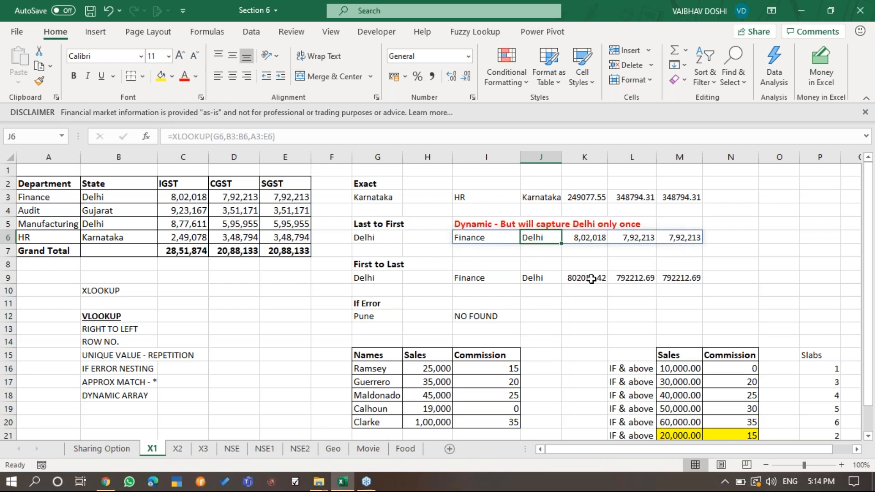
click(590, 238)
click(650, 236)
click(688, 236)
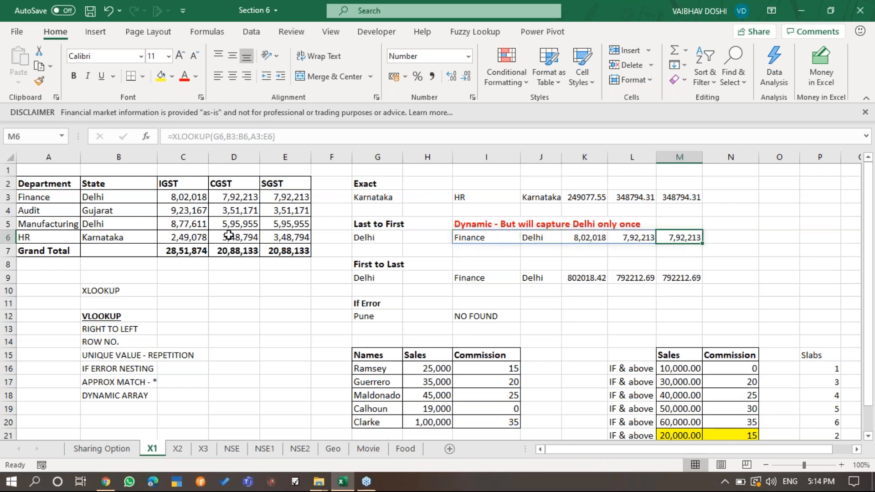
click(187, 197)
click(246, 187)
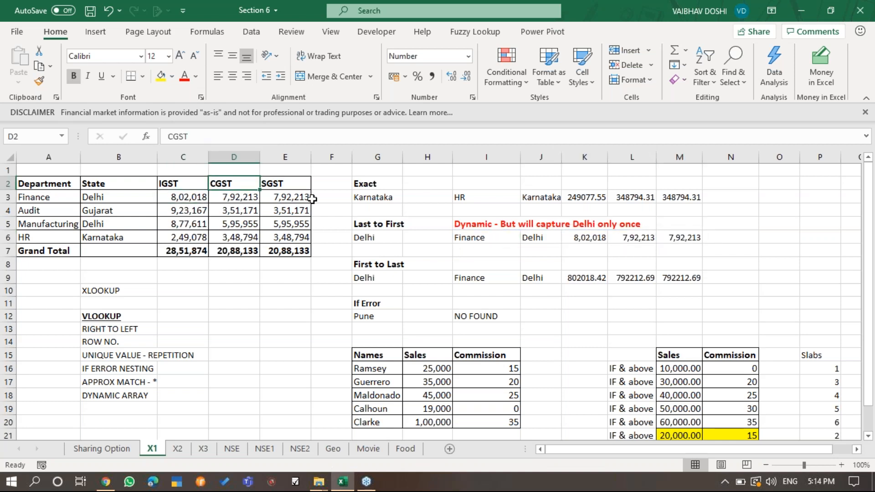
click(234, 198)
click(274, 197)
click(501, 252)
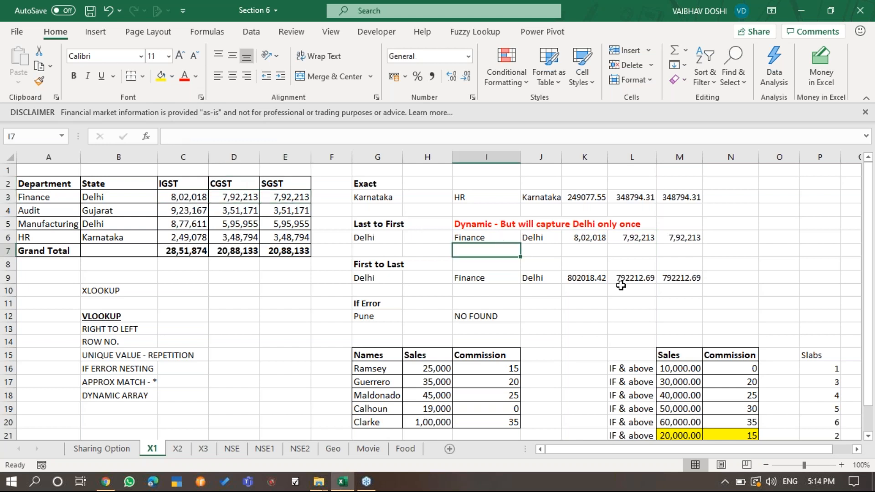
- Review the spill from I6 across row 6 against the department rows of the source tax table
key(Up)
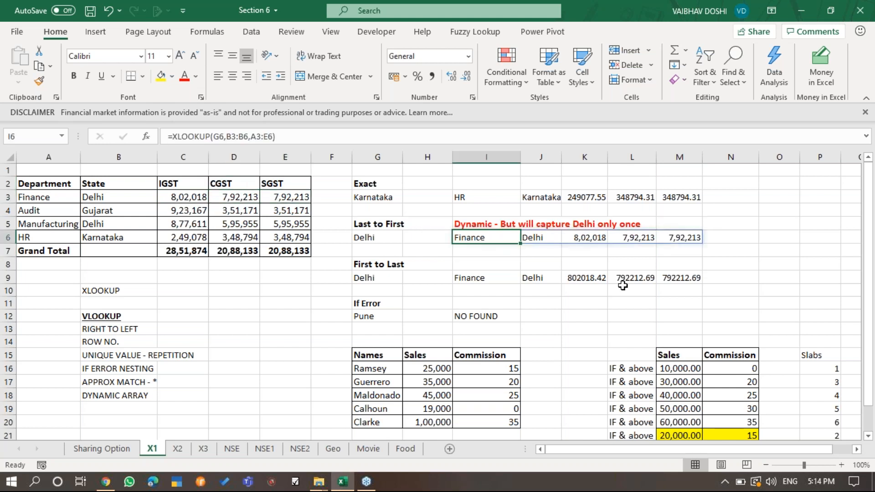
click(642, 235)
click(567, 236)
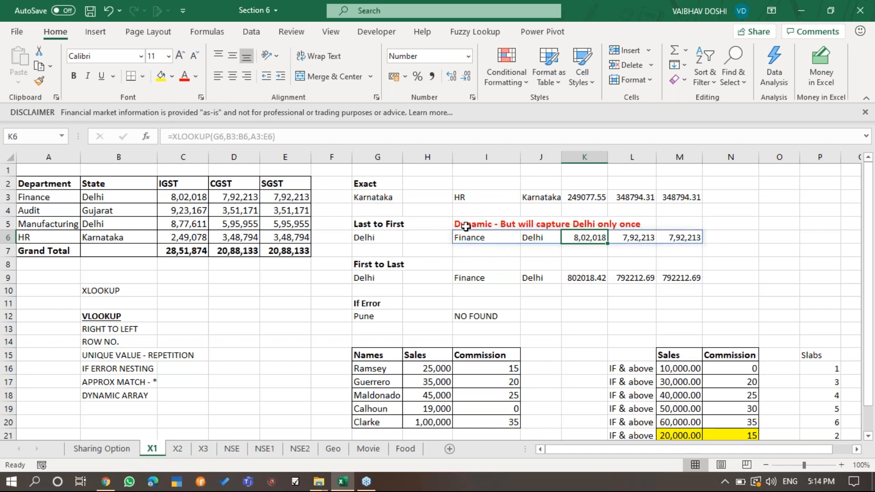
click(458, 235)
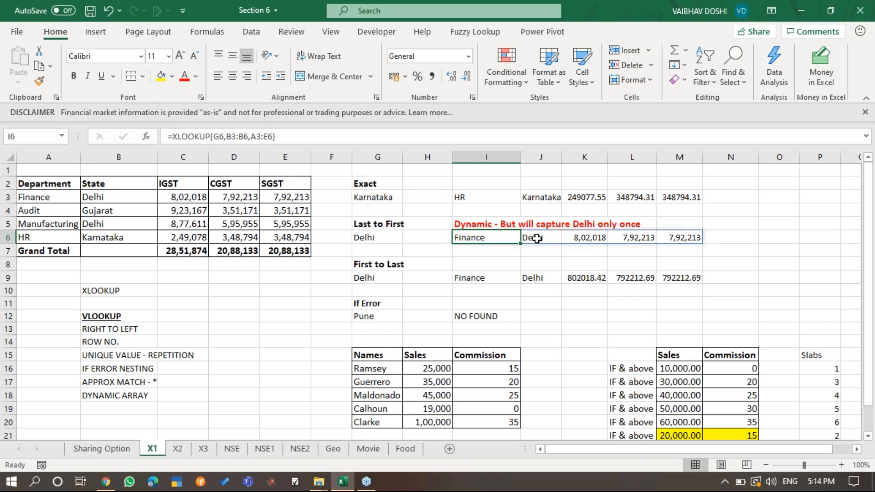
drag(533, 237, 641, 236)
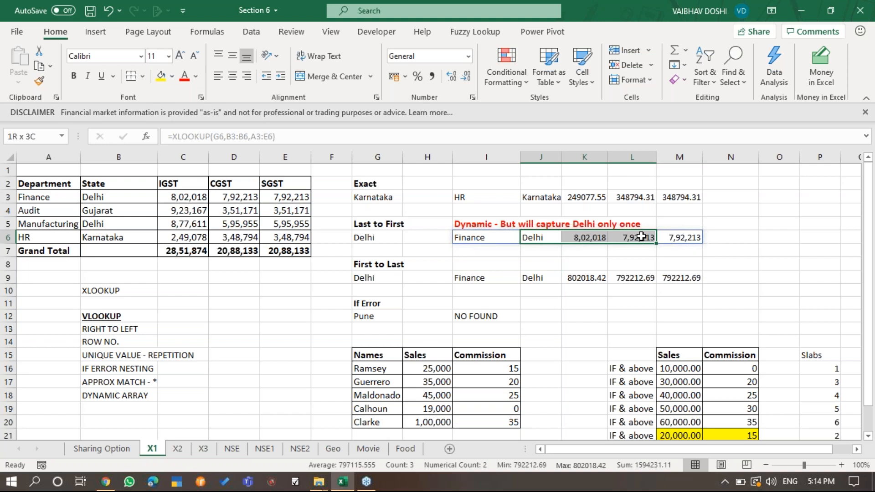
drag(651, 236, 662, 236)
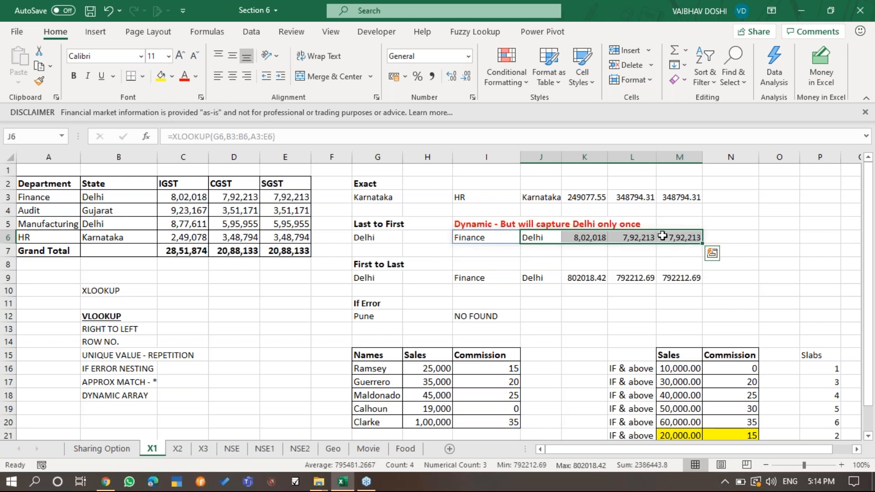
click(195, 197)
click(173, 220)
click(267, 226)
click(236, 224)
click(182, 214)
click(147, 215)
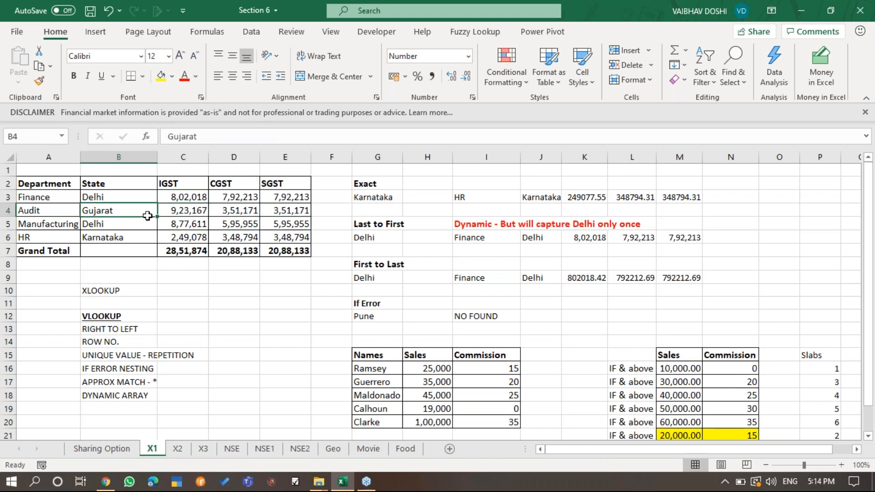
- Examine the XLOOKUP formula in I6 and its spilled range J6:M6
click(75, 216)
click(503, 252)
drag(527, 235, 685, 238)
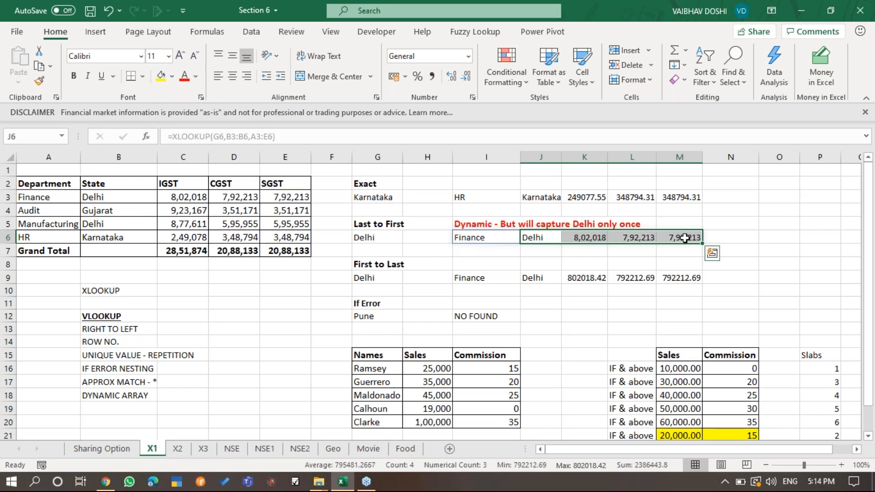
click(492, 241)
drag(541, 235, 688, 238)
click(483, 237)
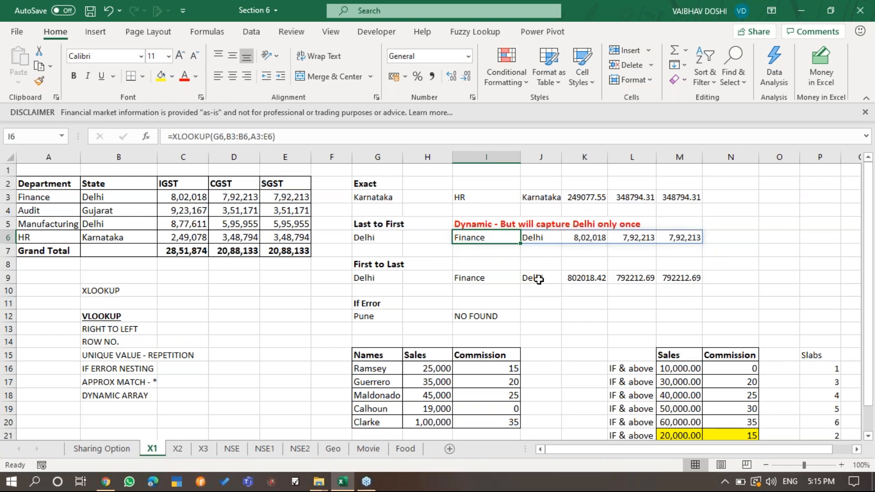
- Highlight both Delhi cells, B3 and B5, in the State column with yellow fill
click(108, 195)
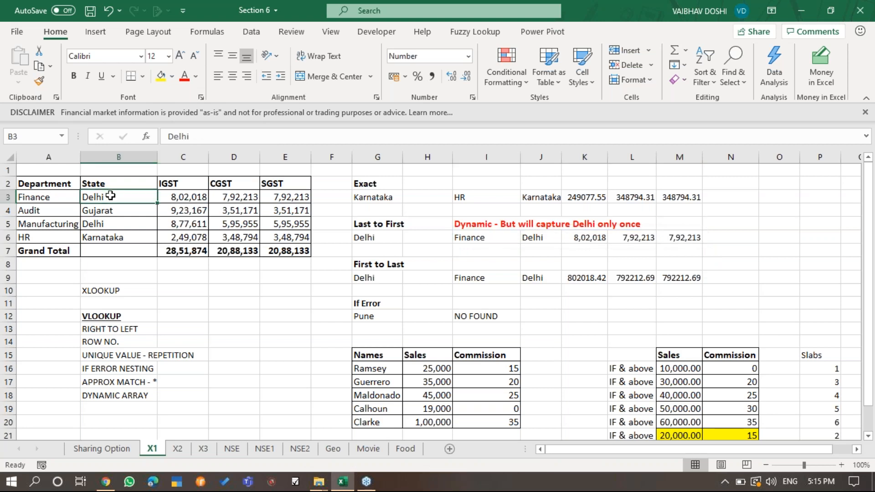
click(161, 75)
click(93, 223)
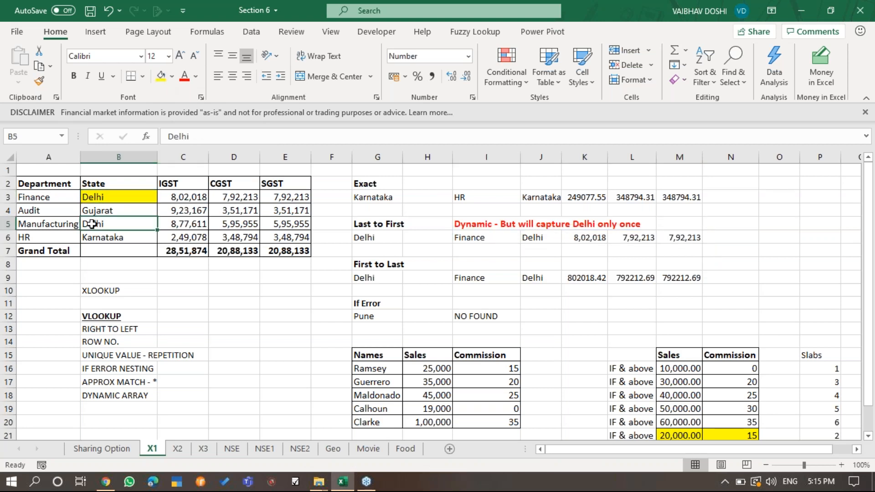
click(164, 78)
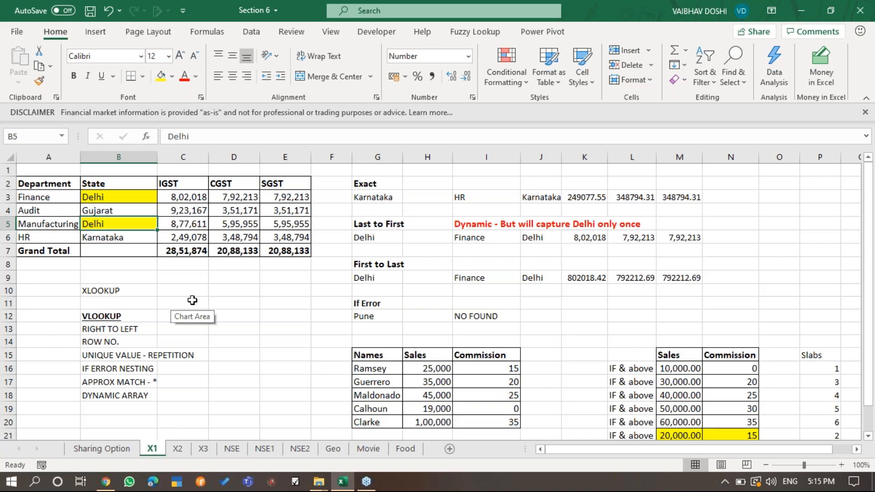
- Extend the formula in I6 to search last-to-first, making it =XLOOKUP(G6,B3:B6,A3:E6,,,-1)
click(479, 236)
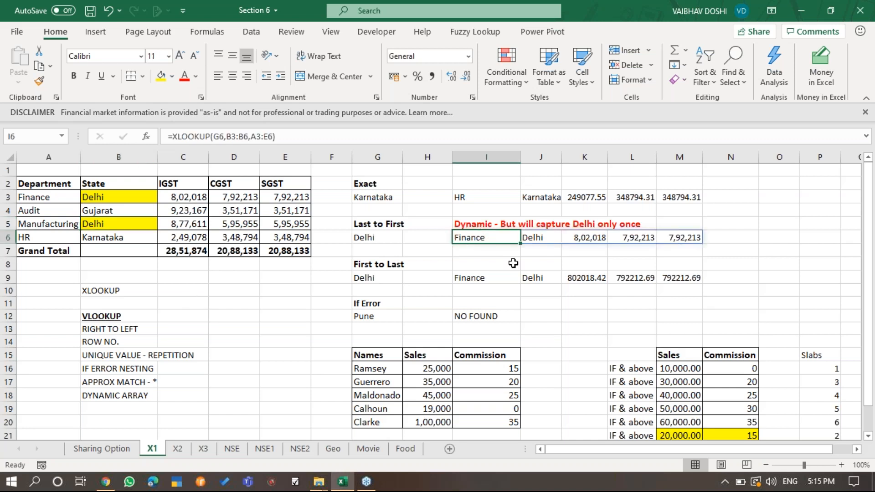
key(F2)
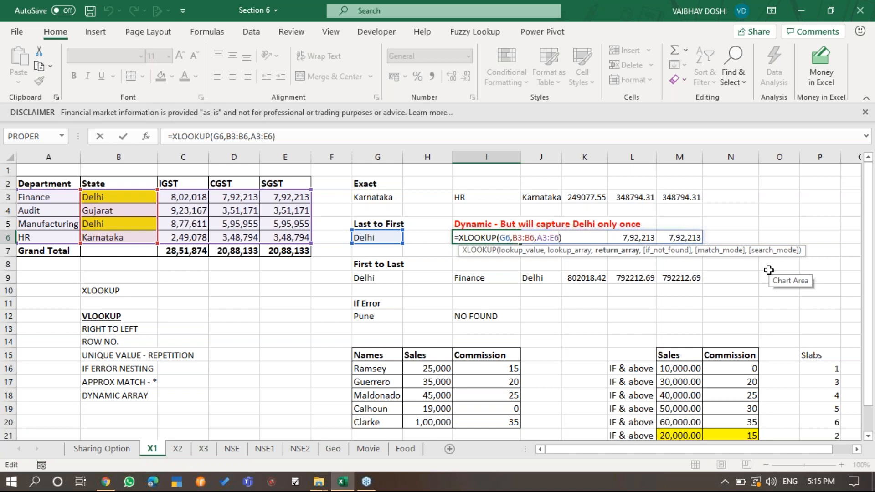
text(,)
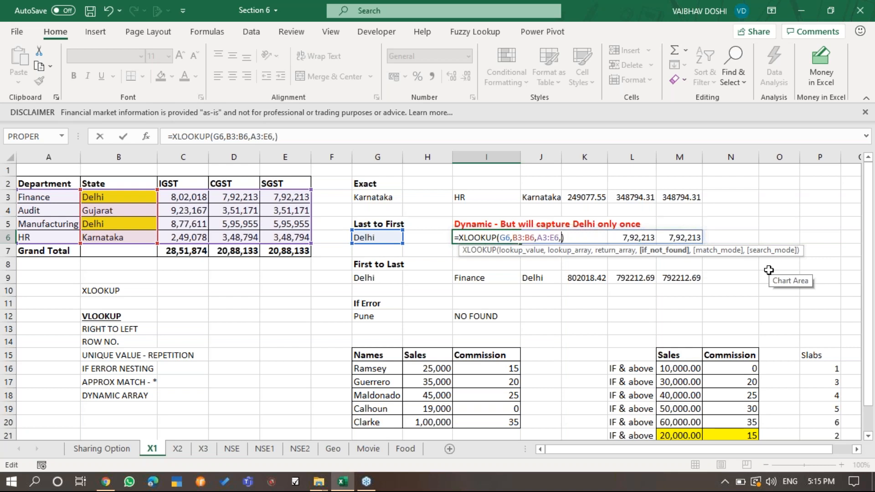
text(,)
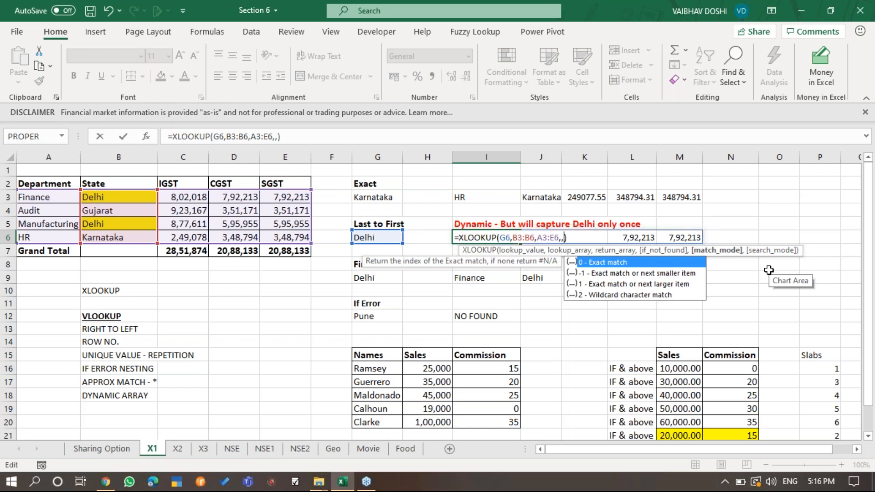
text(,)
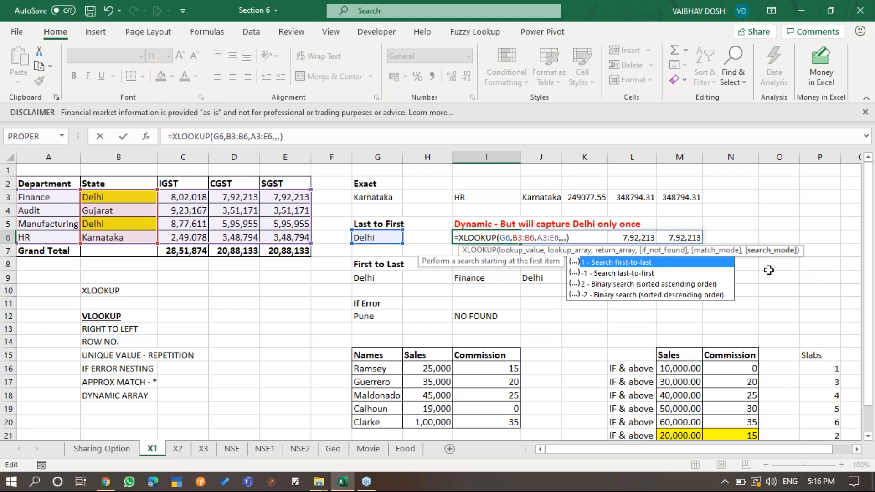
key(Down)
key(Up)
key(Down)
key(Tab)
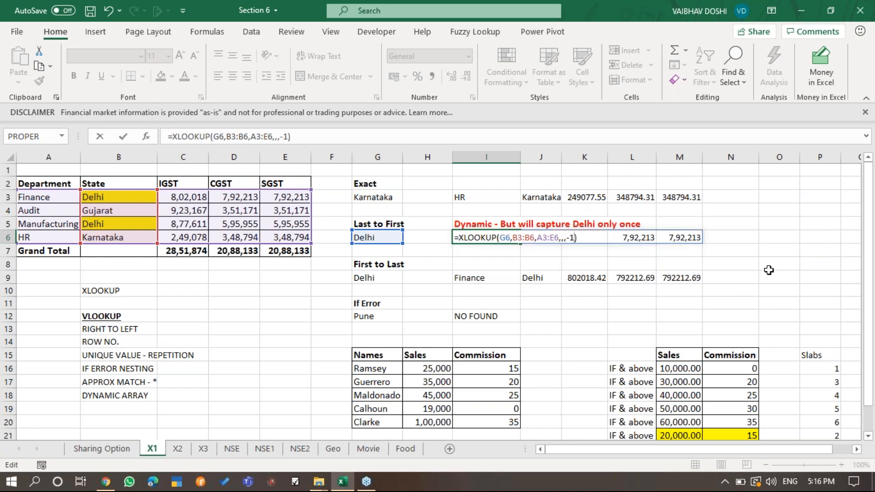
key(ctrl+Return)
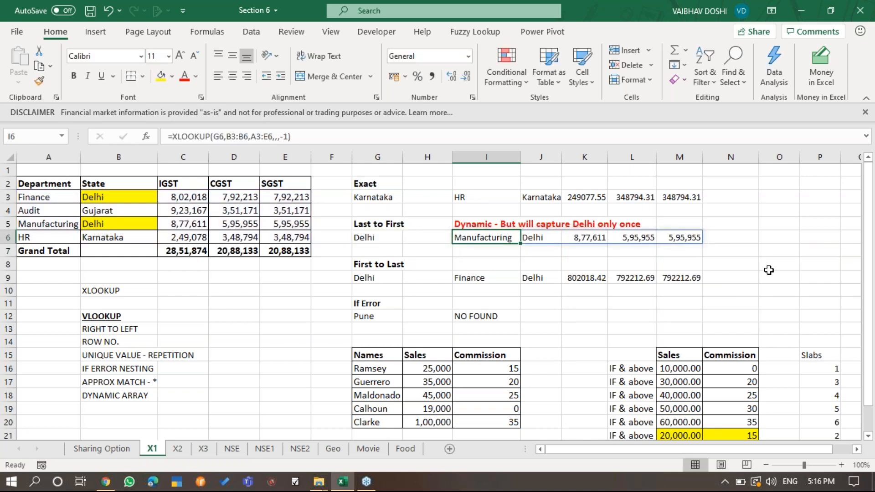
- Compare the values spilled across row 6 with the Manufacturing row's Delhi entry and tax amounts in B5:E5
key(Right)
key(Right)
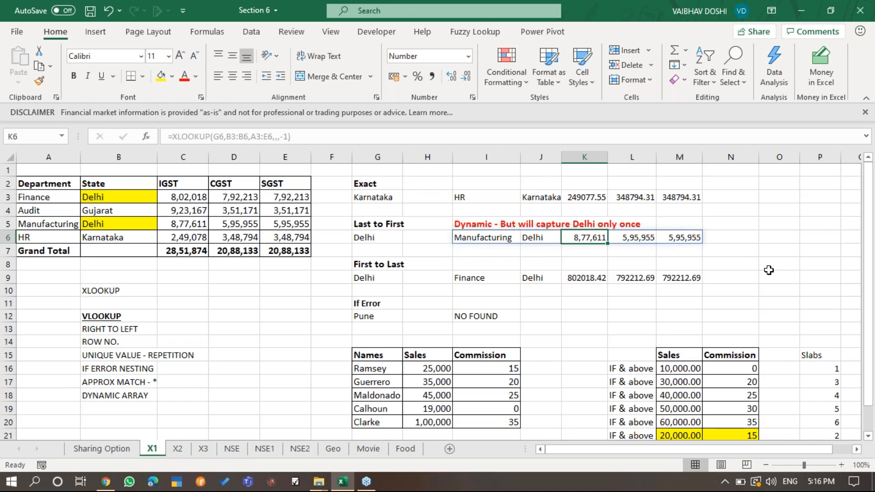
key(Left)
key(Left)
key(Left)
key(Left)
key(Left)
key(Left)
key(Left)
key(Left)
key(Left)
key(Up)
key(shift+Right)
key(shift+Right)
key(shift+Right)
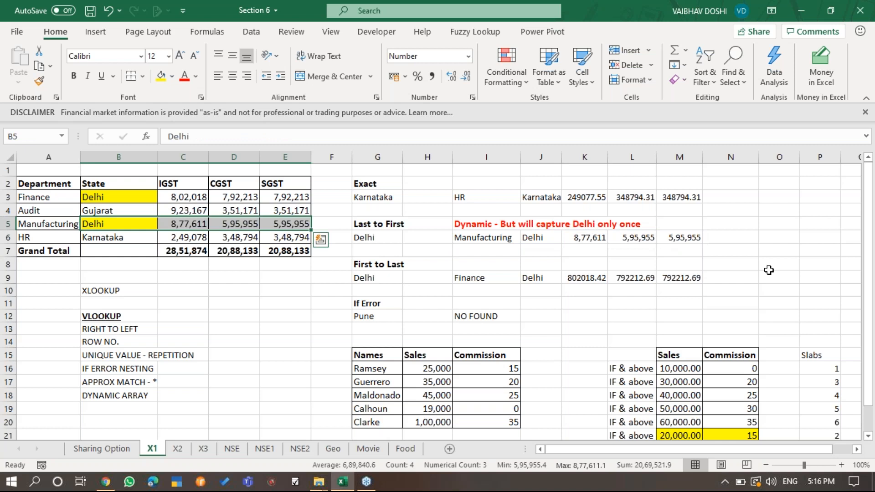
click(862, 40)
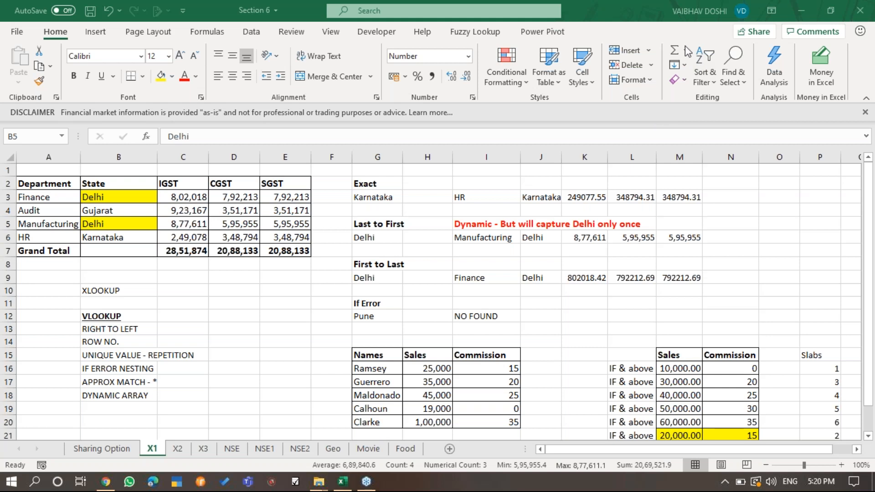
- Strip the optional arguments from the formula in I6, leaving =XLOOKUP(G6,B3:B6,A3:E6) in edit mode
click(503, 230)
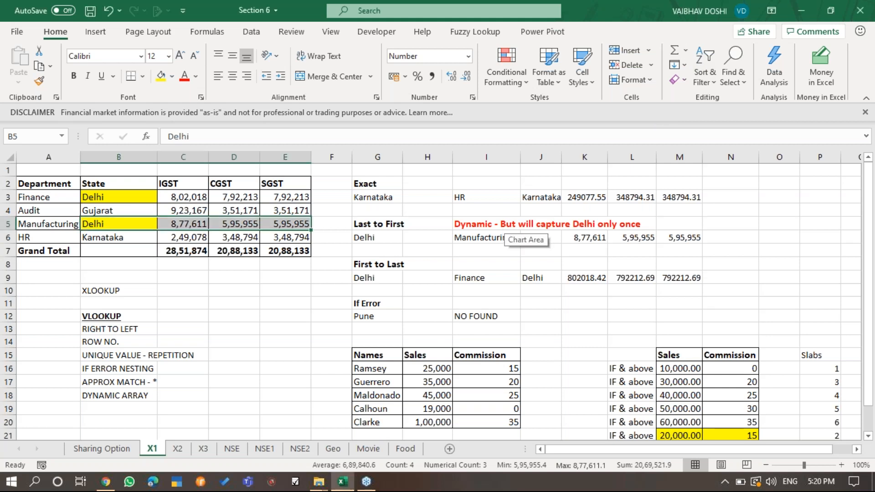
click(500, 236)
key(F2)
key(Left)
key(BackSpace)
key(BackSpace)
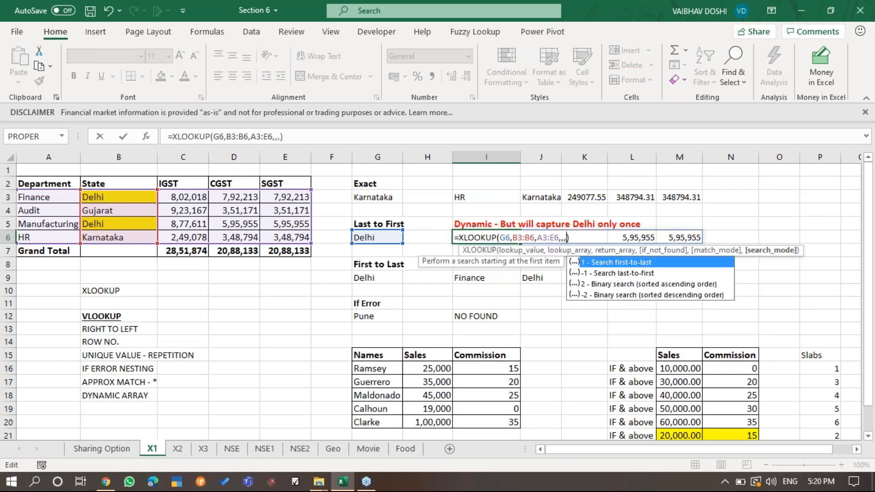
key(BackSpace)
key(BackSpace)
key(BackSpace)
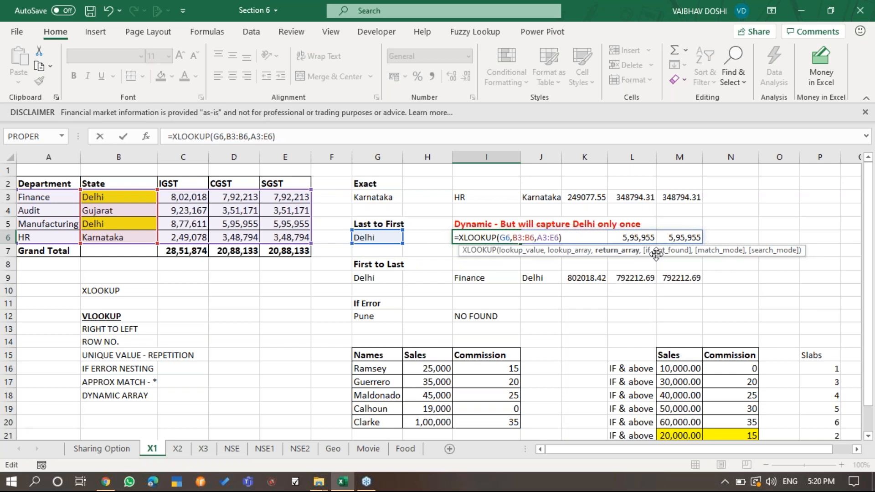
- Re-enter the search mode in I6 as -1 after skipping the if_not_found and match_mode arguments
text(,)
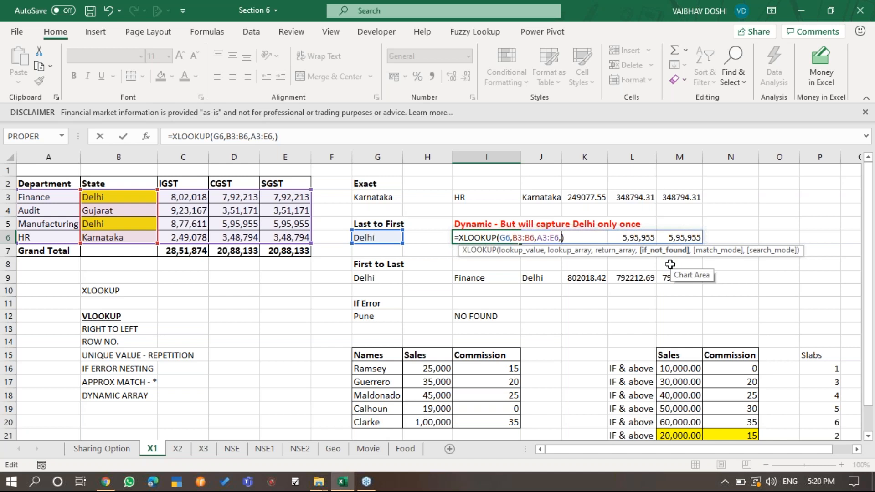
text(,)
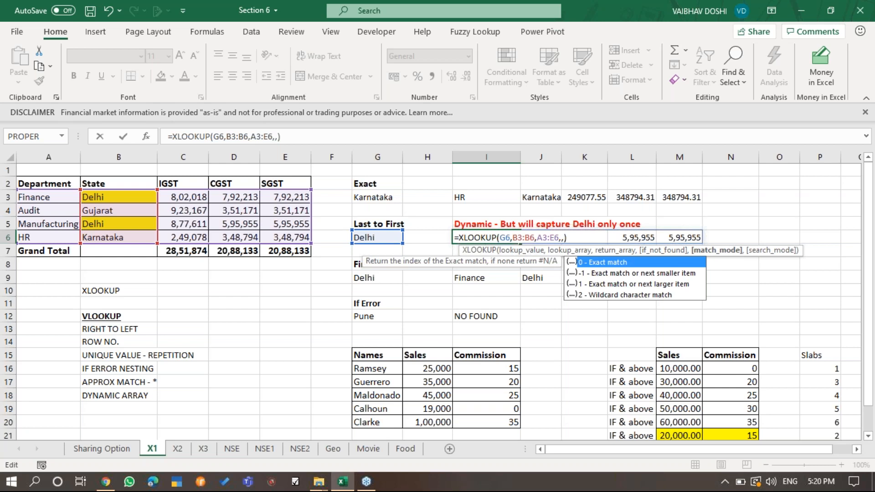
text(,)
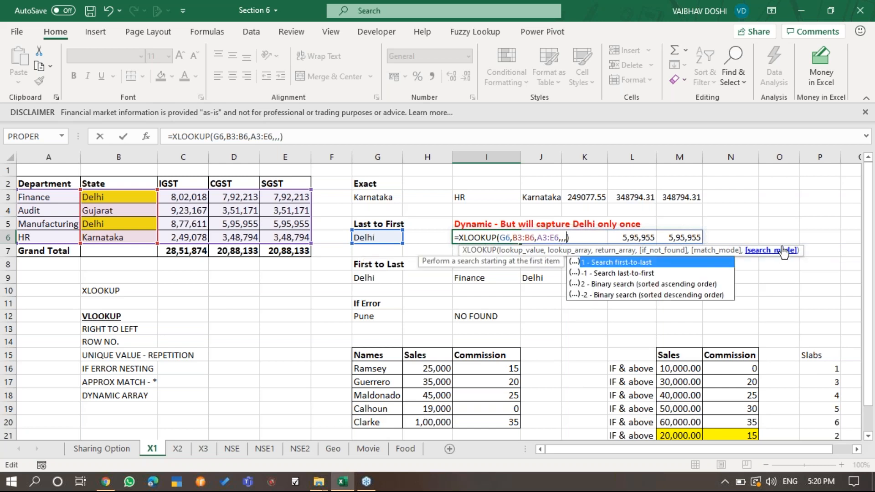
text(-1)
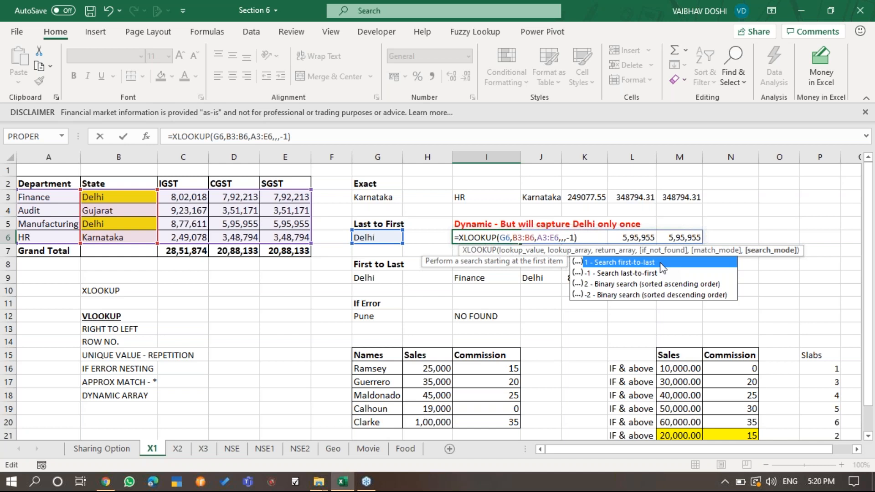
key(Escape)
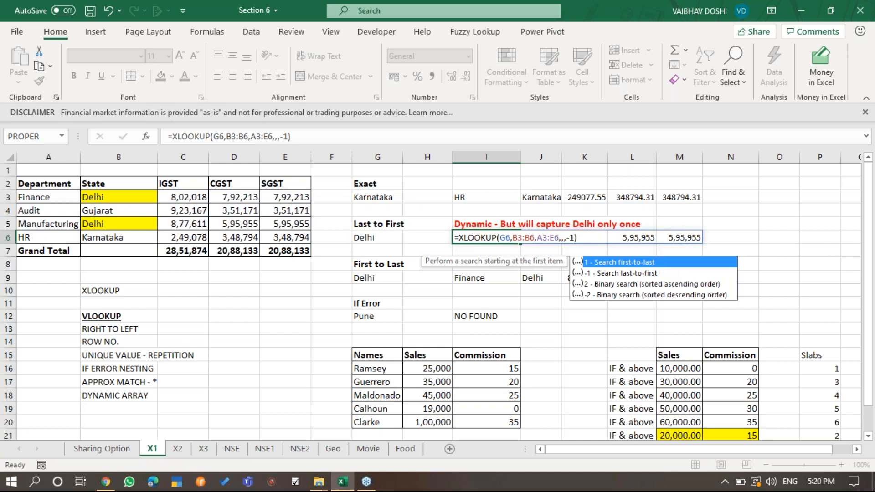
key(ctrl+Return)
key(Left)
key(Right)
- Change the search mode in I6 to 1 for first-to-last and check the result against the Finance row
key(F2)
key(Left)
key(Left)
key(BackSpace)
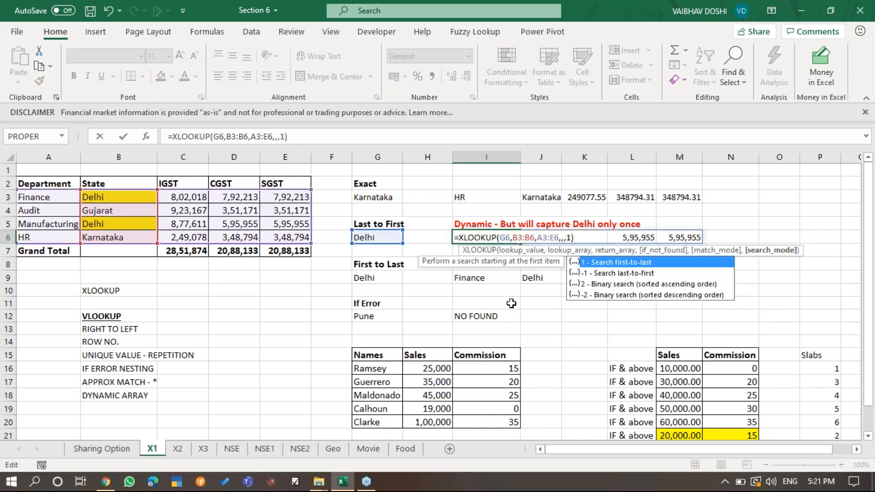
key(ctrl+Return)
click(197, 200)
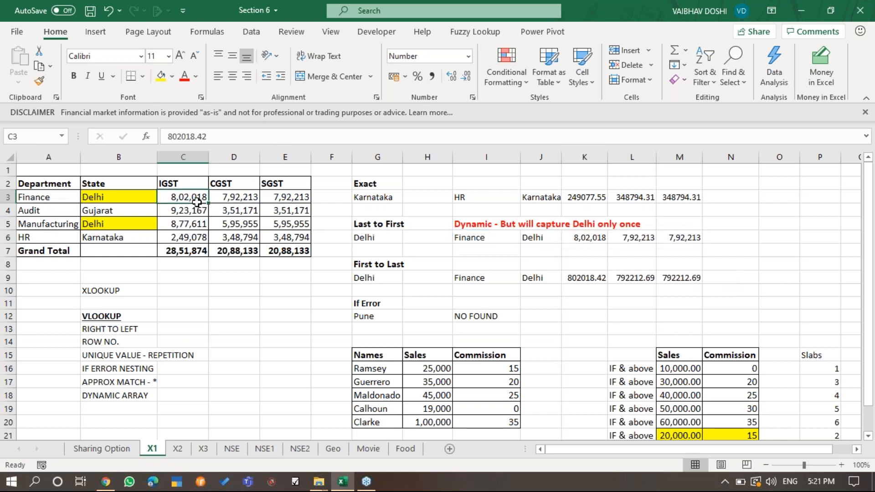
- Inspect the First to Last XLOOKUP formulas in I9, K9 and L9 and the ranges they reference
click(496, 278)
key(F2)
key(Escape)
key(Right)
key(Right)
key(F2)
key(Escape)
key(Right)
key(F2)
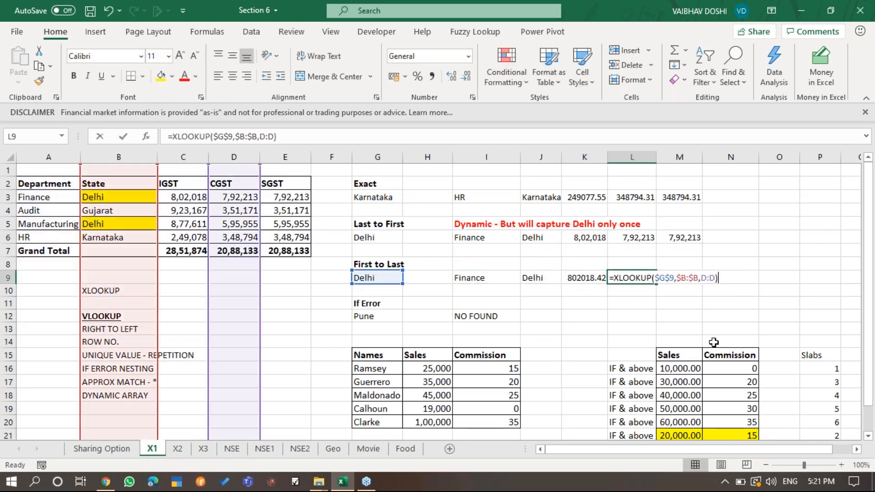
- Return to the First to Last formula in I9 and examine its lookup and return array arguments
key(Tab)
key(Left)
key(Left)
key(Left)
key(Left)
key(F2)
key(Escape)
key(F2)
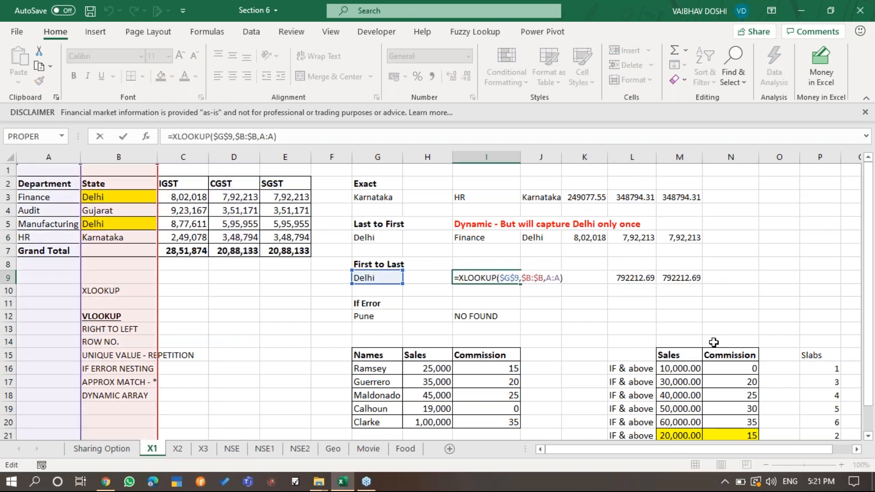
key(Left)
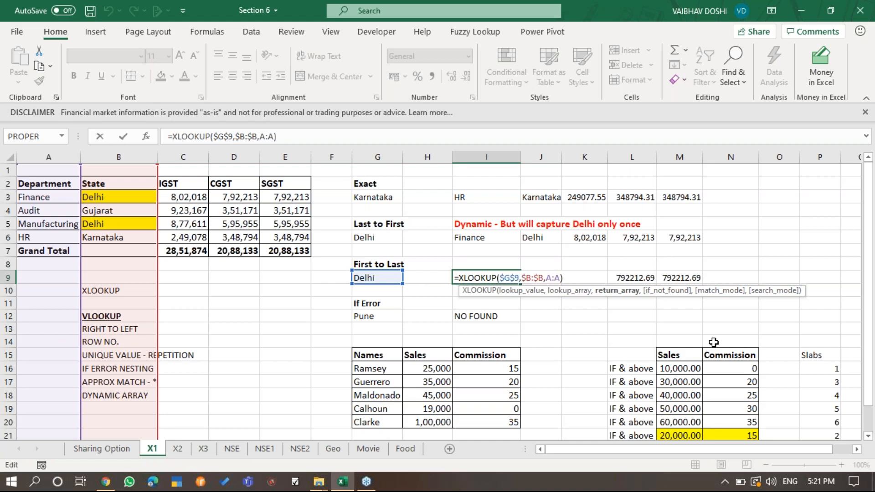
key(Escape)
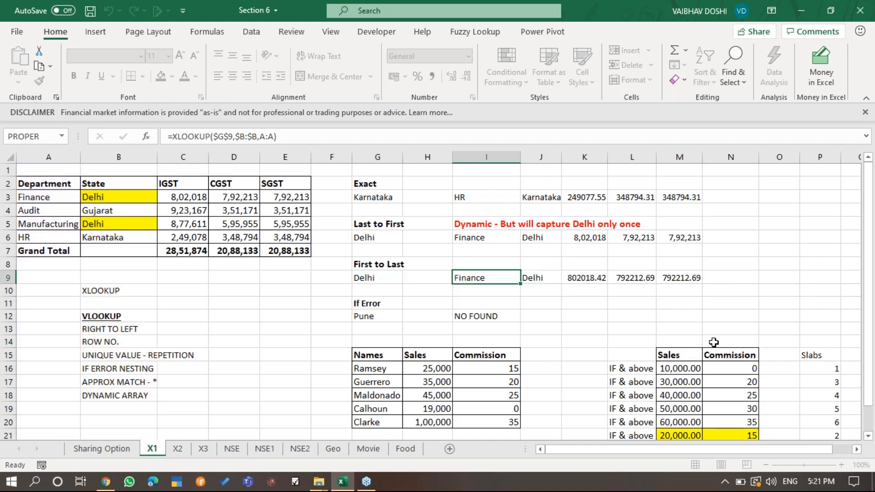
- Set the search mode in I6 to -1 for last-to-first and recheck the formula
key(Up)
key(Up)
key(Up)
key(F2)
key(Left)
key(Left)
text(-)
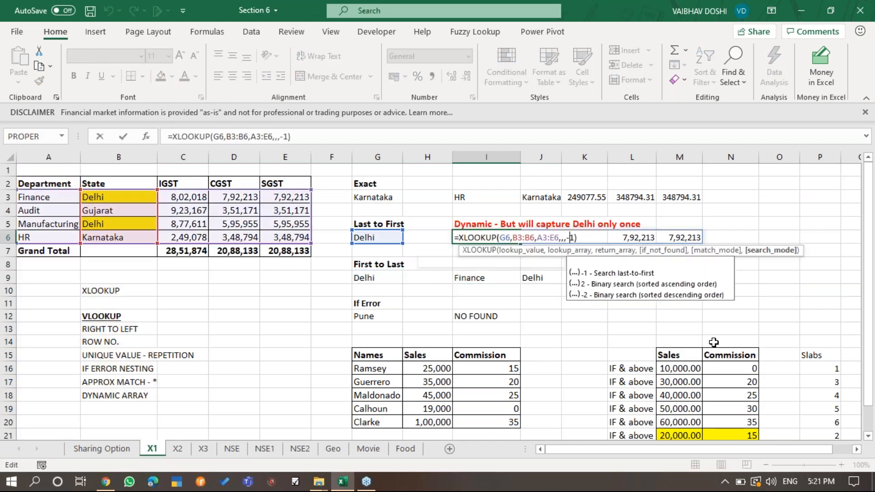
key(Return)
key(Up)
key(F2)
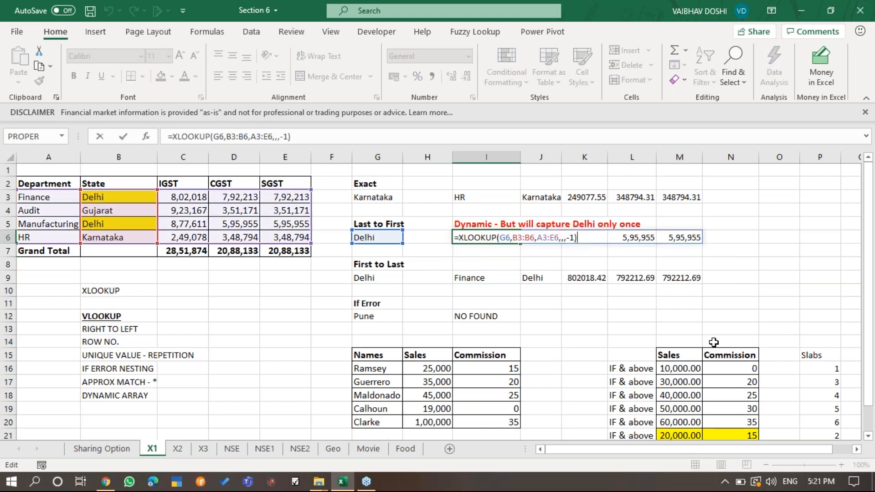
key(Escape)
- Review the XLOOKUP formula in I9 and the results across row 9 against the last-to-first results in row 6
key(Down)
key(Down)
key(Down)
key(F2)
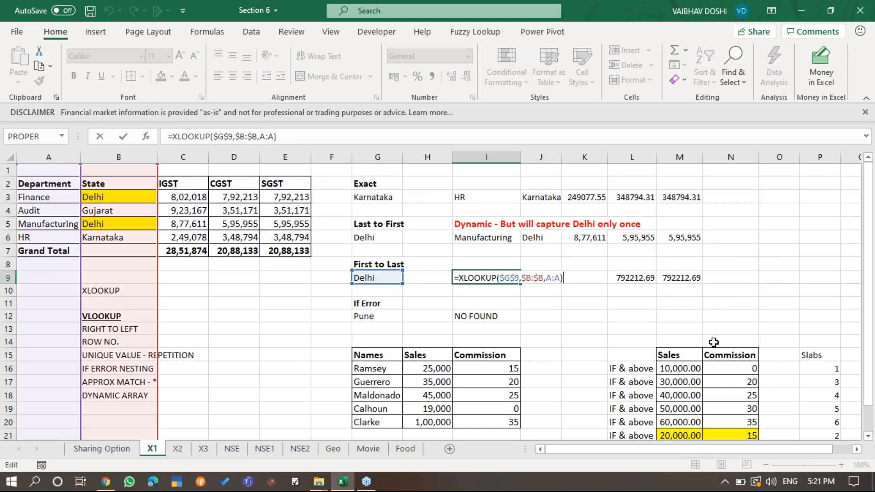
key(Tab)
key(Right)
key(Right)
key(Right)
key(Left)
key(Left)
key(Left)
key(Left)
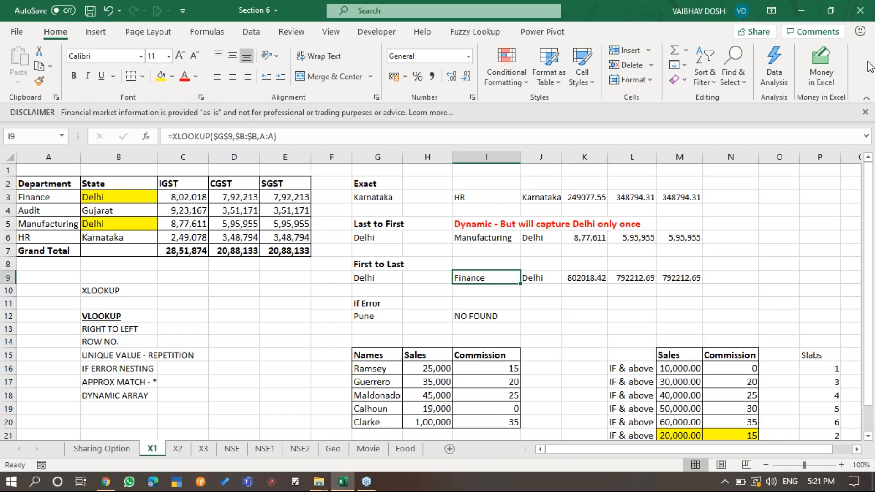
click(865, 48)
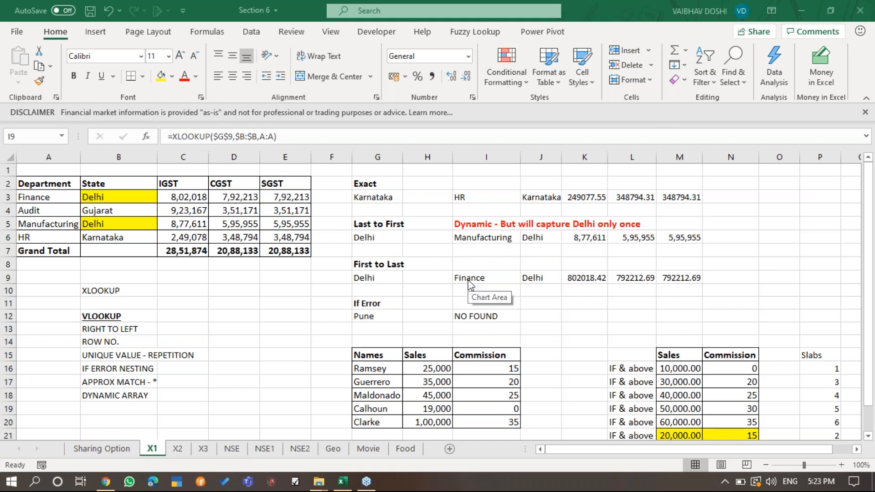
- Examine the If Error XLOOKUP formula in I12, clear it, and return to the lookup value in G12
click(501, 319)
key(F2)
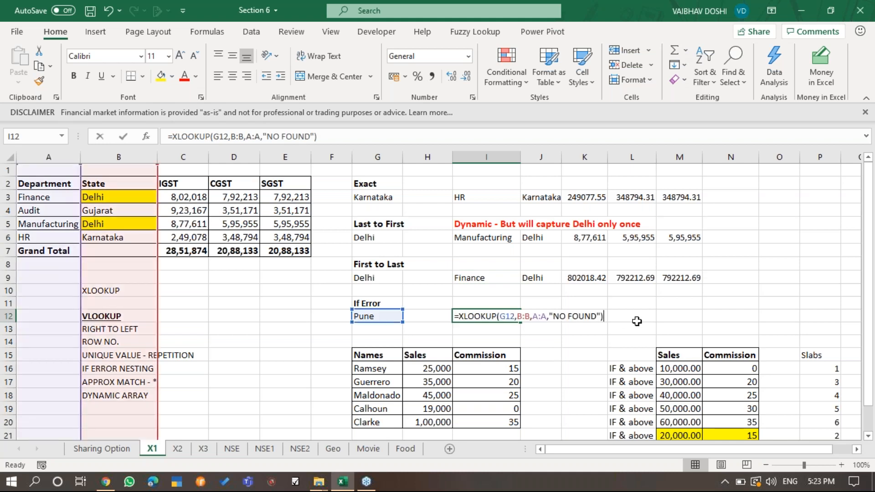
key(Escape)
key(F2)
key(Escape)
key(F2)
key(Escape)
click(365, 318)
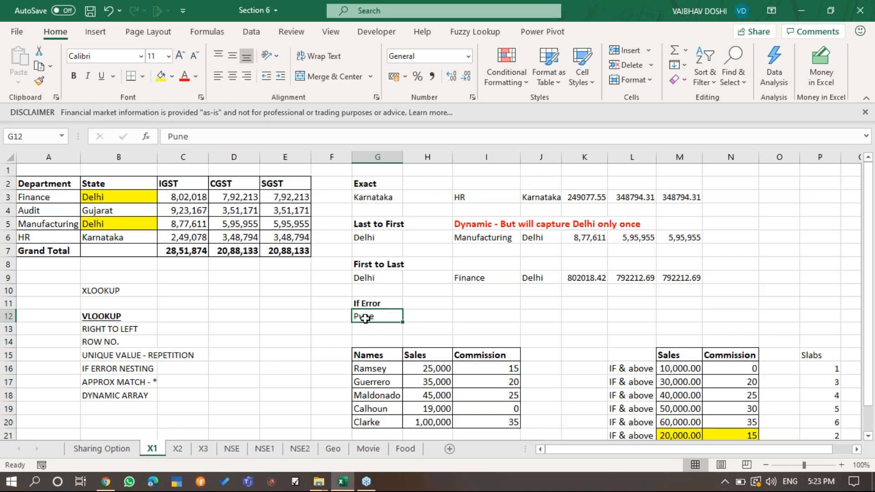
- Compare the last-to-first XLOOKUP formula in I6 with the Exact XLOOKUP formula in I3
double_click(488, 249)
double_click(483, 238)
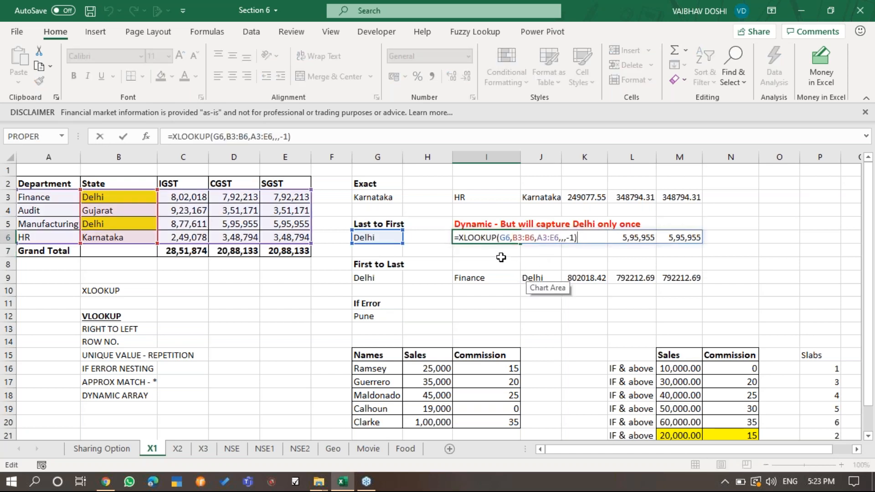
key(Escape)
double_click(498, 199)
key(Escape)
double_click(514, 201)
key(Escape)
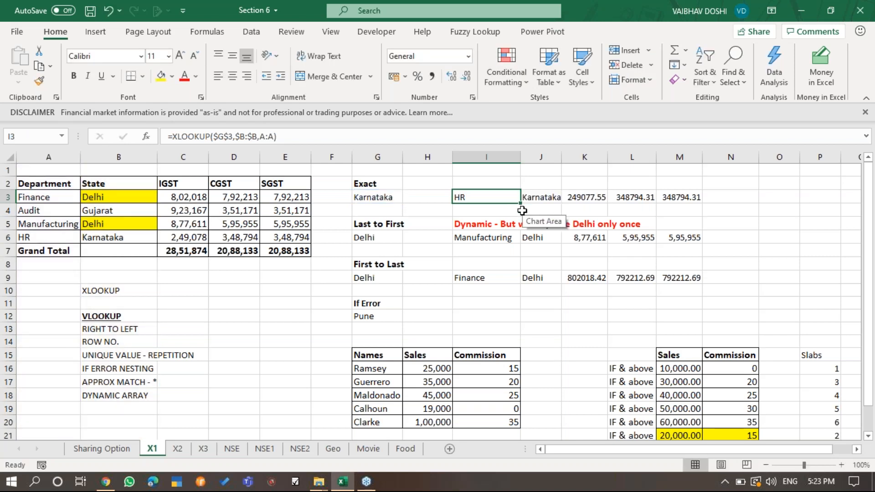
- Copy the Exact XLOOKUP formula from I3 into J3 and check its shifted return array
key(ctrl+c)
key(Right)
key(Return)
key(Left)
key(ctrl+c)
key(Right)
key(Return)
key(F2)
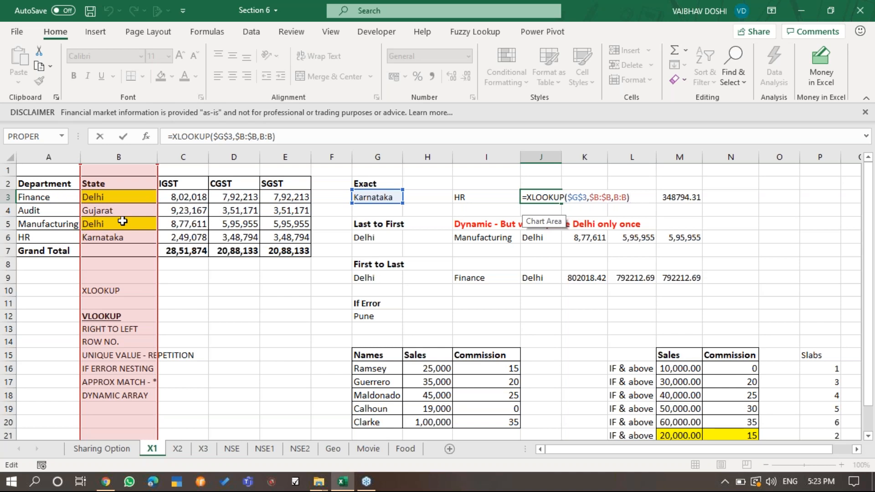
key(ctrl+Return)
- Check the lookup value Pune in G12 against the State entries in B3:B6
key(Down)
key(Down)
key(Down)
key(Down)
key(Down)
key(Down)
key(Down)
key(Down)
key(Down)
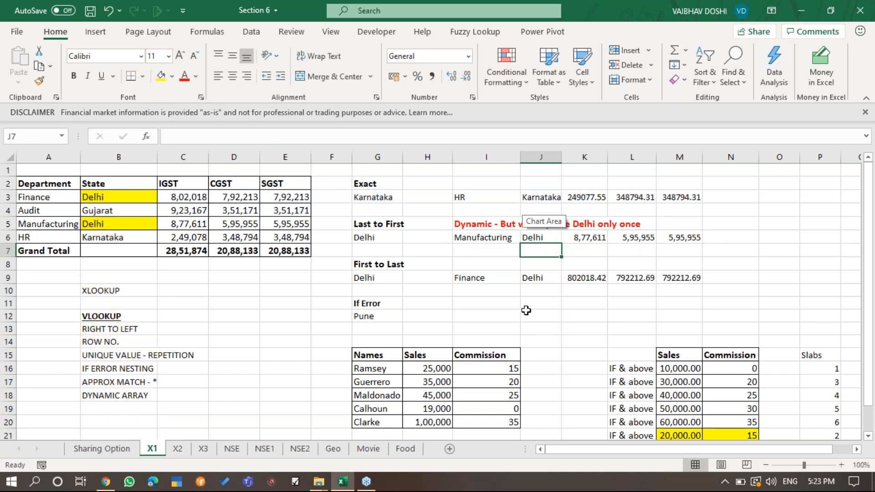
key(Left)
key(Left)
key(Left)
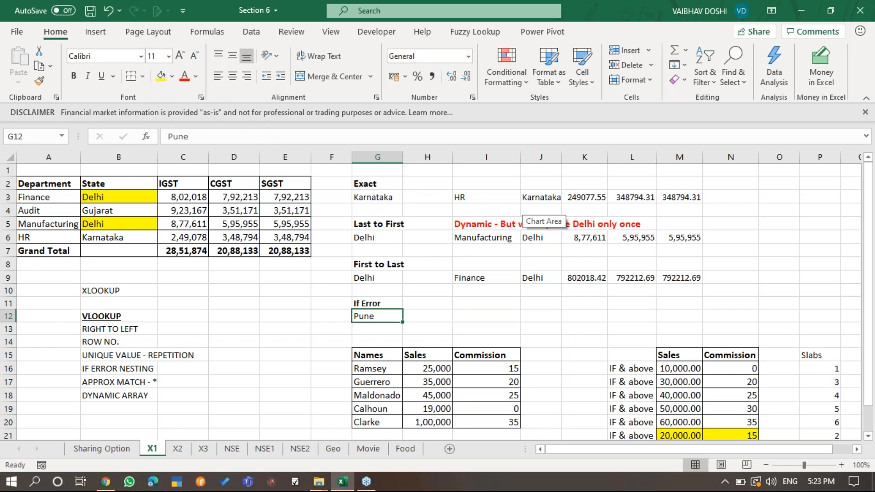
click(107, 199)
drag(108, 202, 109, 237)
- Begin an XLOOKUP formula in I12 with G12 as lookup value and column B as lookup array
click(484, 318)
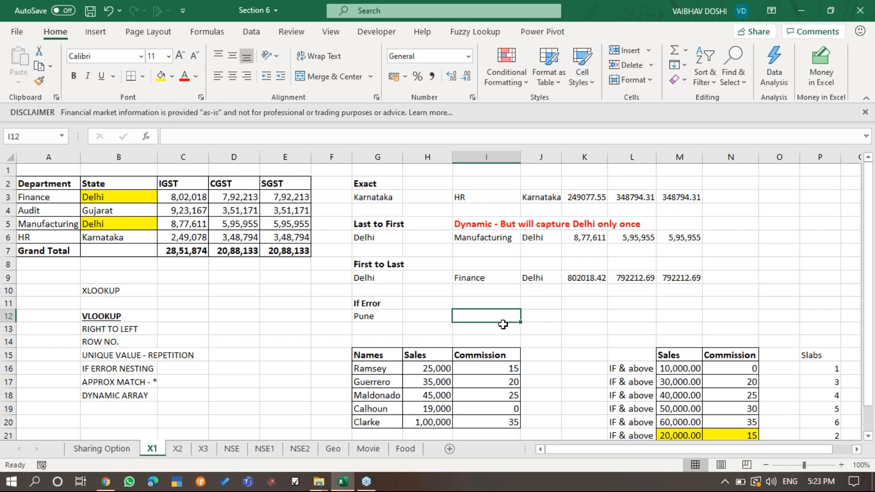
text(=xl)
key(Tab)
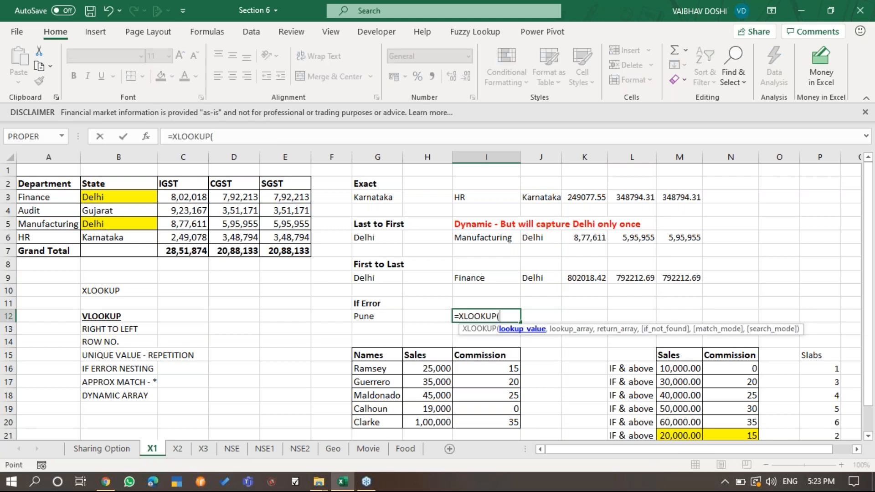
key(Left)
key(Left)
text(,)
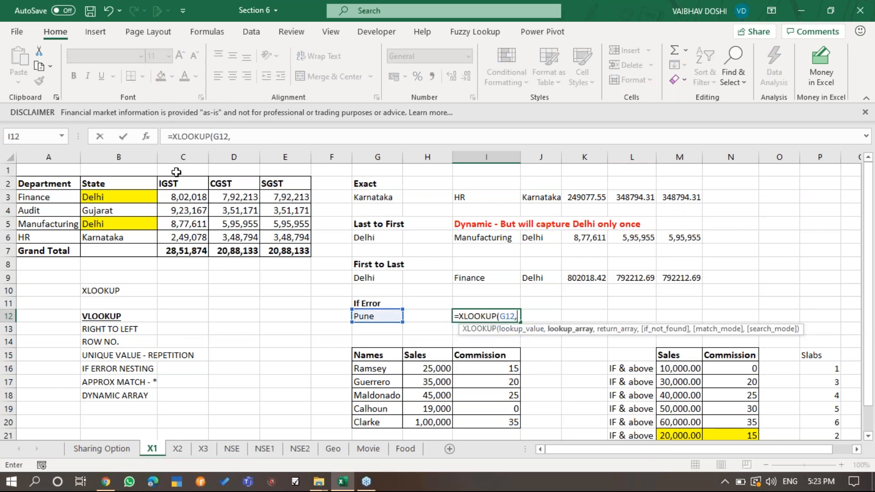
click(142, 160)
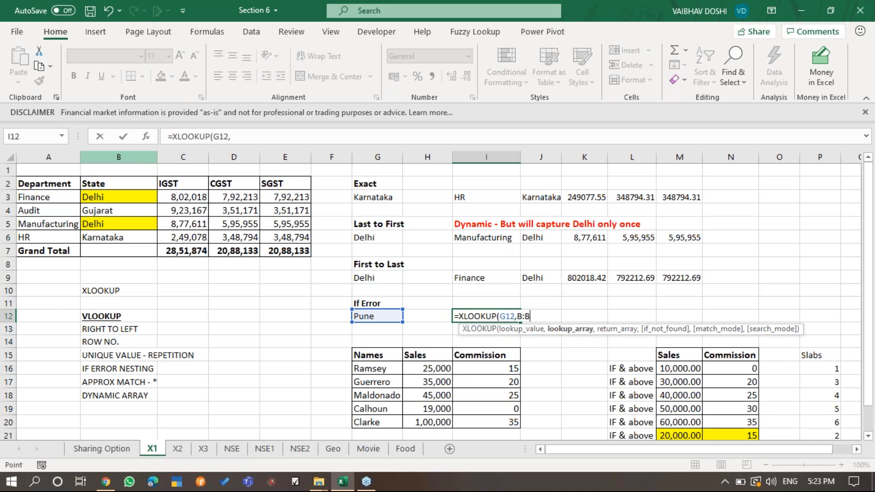
text(,)
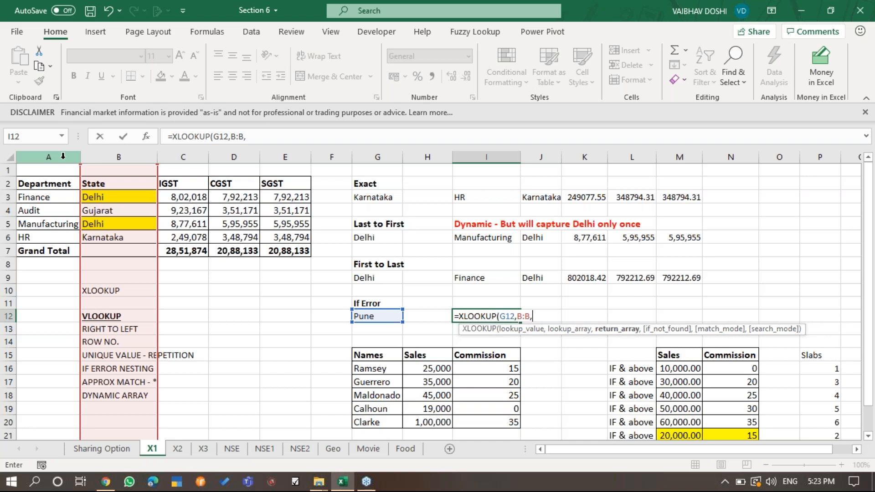
- Complete the I12 XLOOKUP with column A as return array and "NO FOUND" as the if_not_found argument
click(63, 156)
text(,))
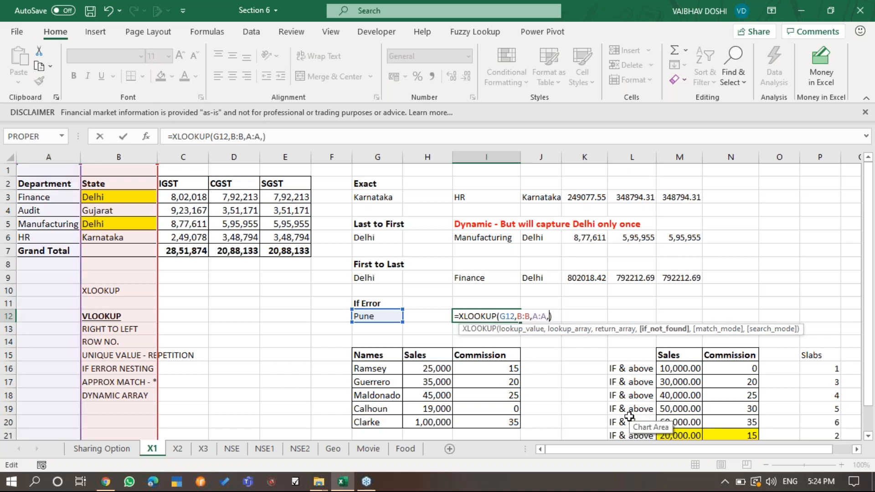
text("NO FOUND")
key(ctrl+Return)
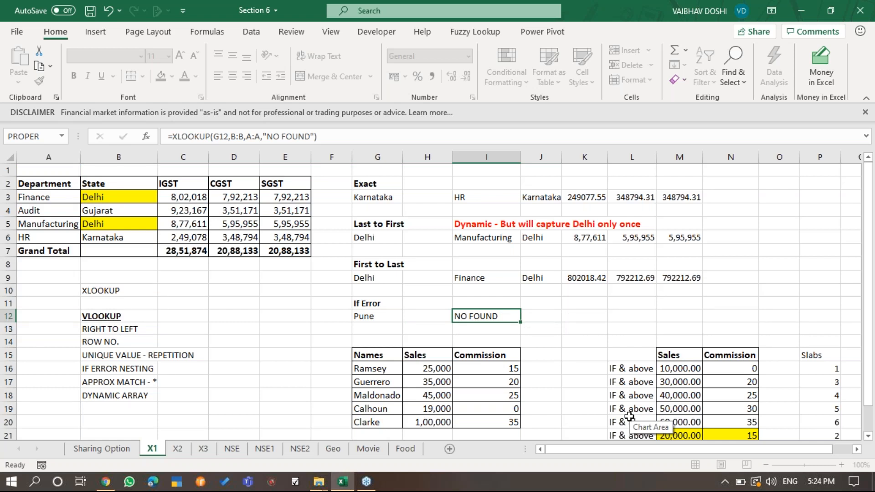
key(Return)
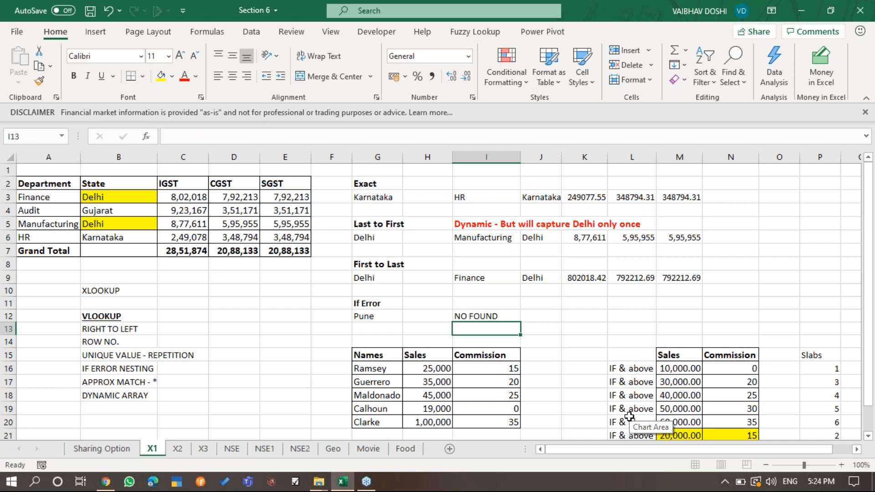
key(Up)
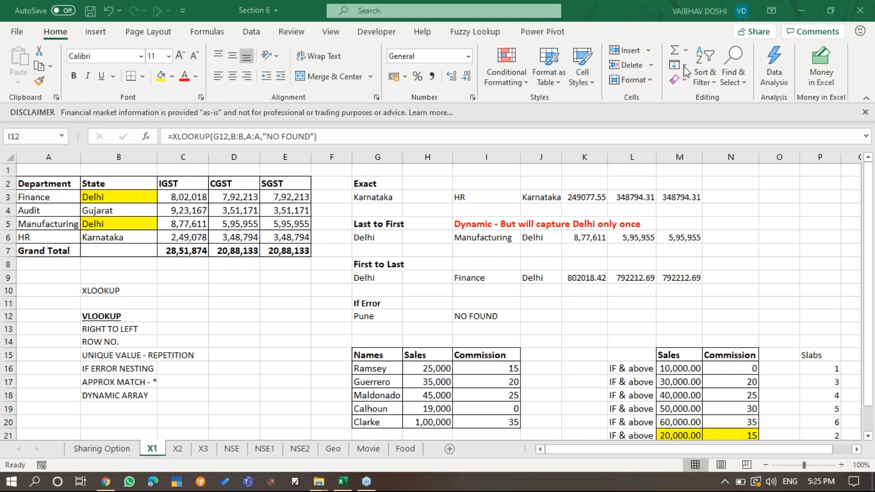
click(489, 398)
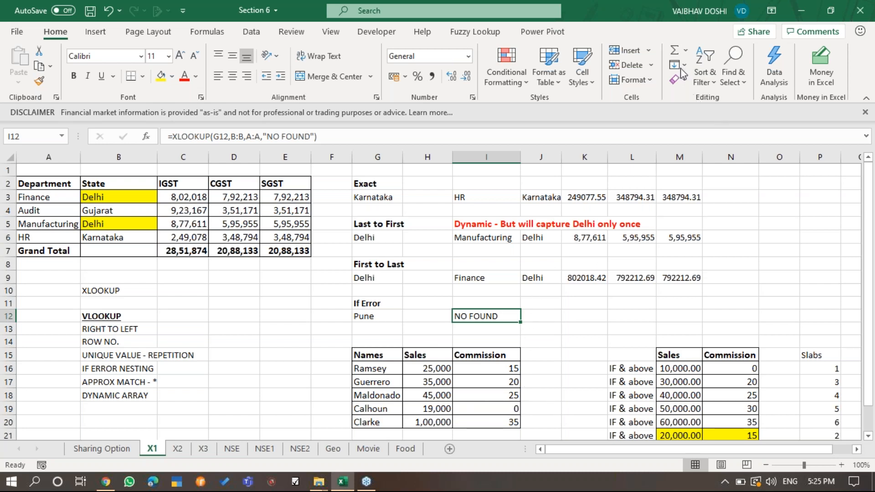
click(838, 191)
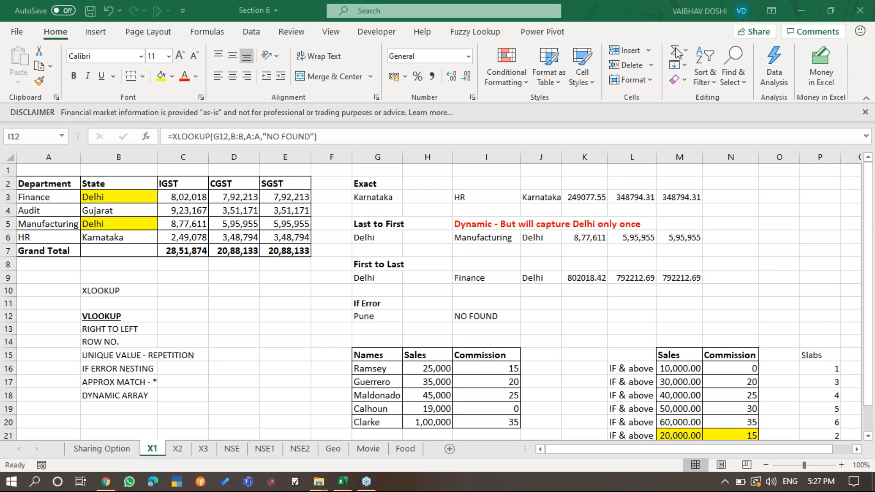
- Examine the approximate-match XLOOKUP formula for Ramsey's commission in I16
scroll(492, 340, down, 3)
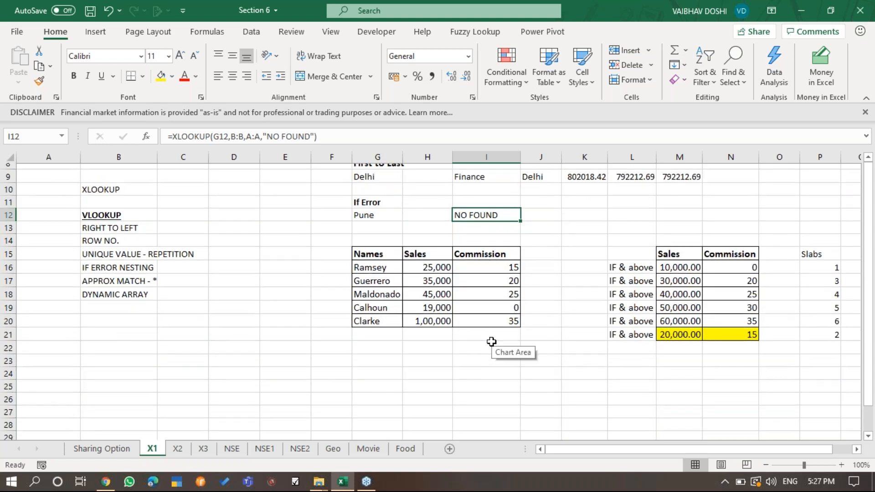
double_click(482, 262)
key(Escape)
key(F2)
key(Escape)
key(F2)
key(Escape)
- Read through the Sales thresholds and Commission rates of the slab table in M16:N21
key(Right)
key(Right)
key(Right)
key(Right)
key(Right)
key(Left)
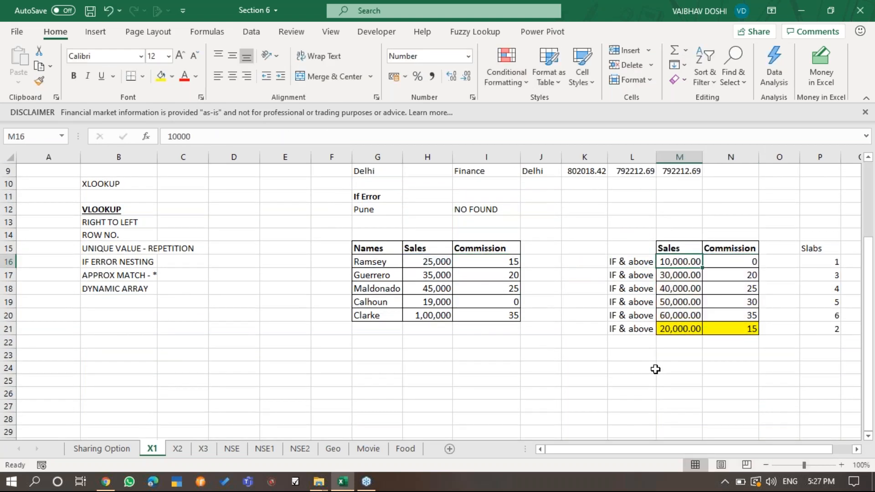
key(Right)
key(Down)
key(Left)
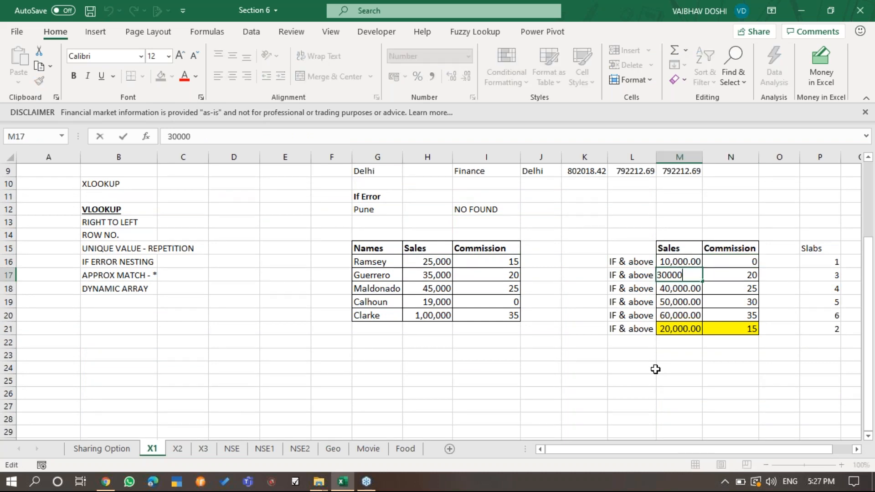
key(Up)
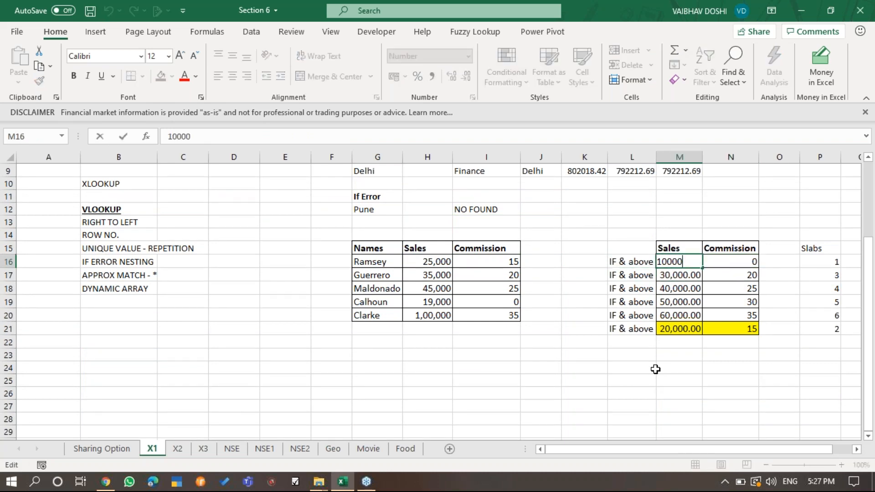
key(Right)
key(Left)
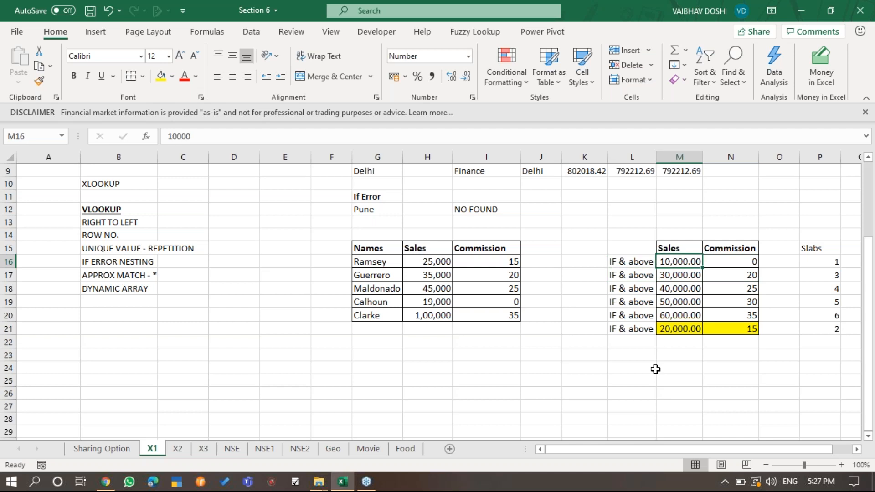
key(Right)
key(Left)
key(Left)
key(Right)
key(Right)
key(Down)
key(Down)
key(Down)
key(Down)
key(Down)
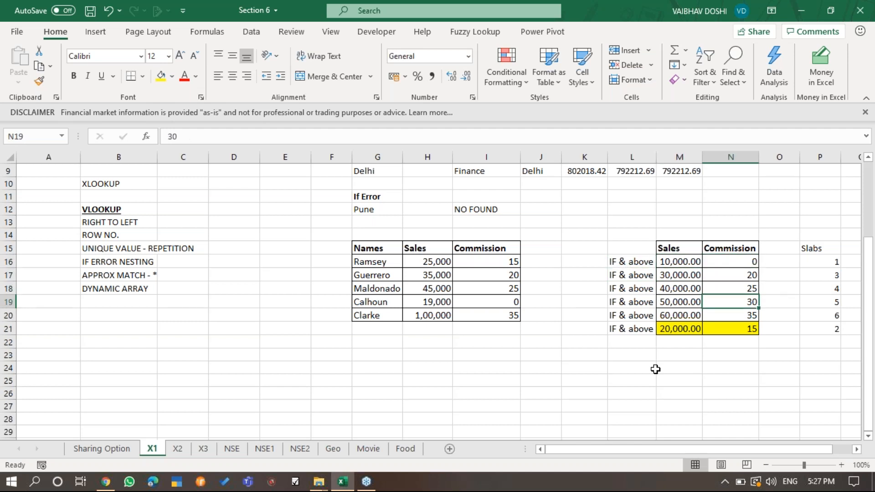
key(Left)
key(Left)
key(Right)
key(Right)
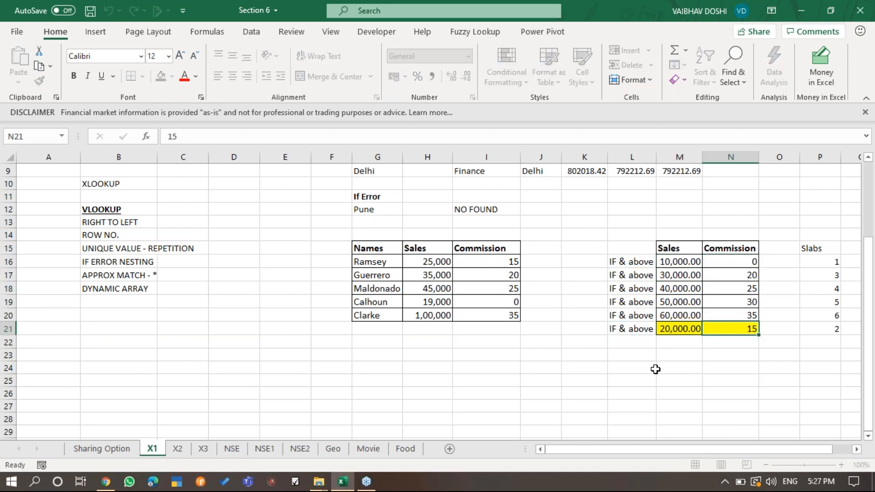
- Review the order of the slabs in M17:N20 against the highlighted, unsorted slab in row 21
key(Up)
key(Up)
key(Up)
key(Up)
key(Left)
key(Right)
key(F2)
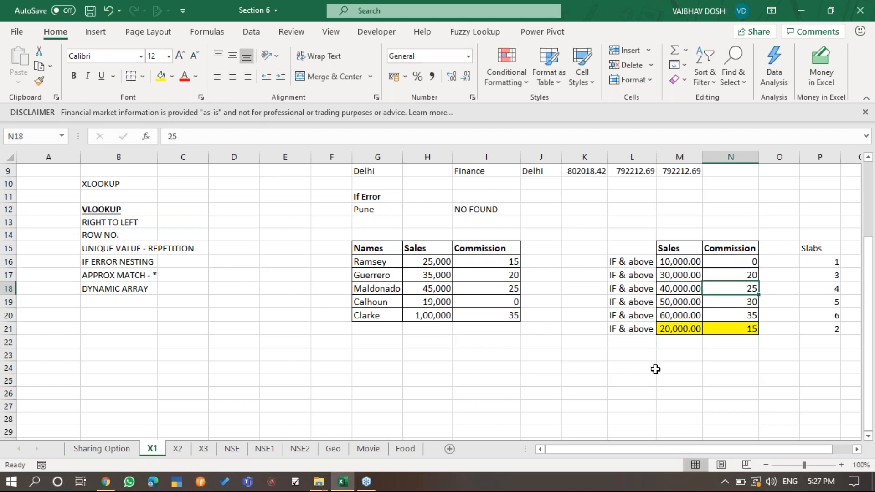
key(Return)
key(Right)
key(F2)
key(Escape)
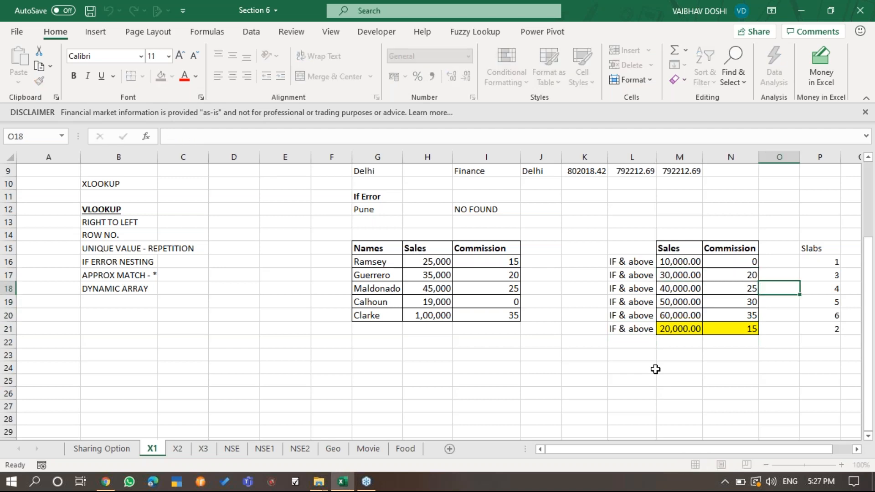
key(Down)
key(Down)
key(Left)
key(Left)
key(Up)
key(Up)
key(Up)
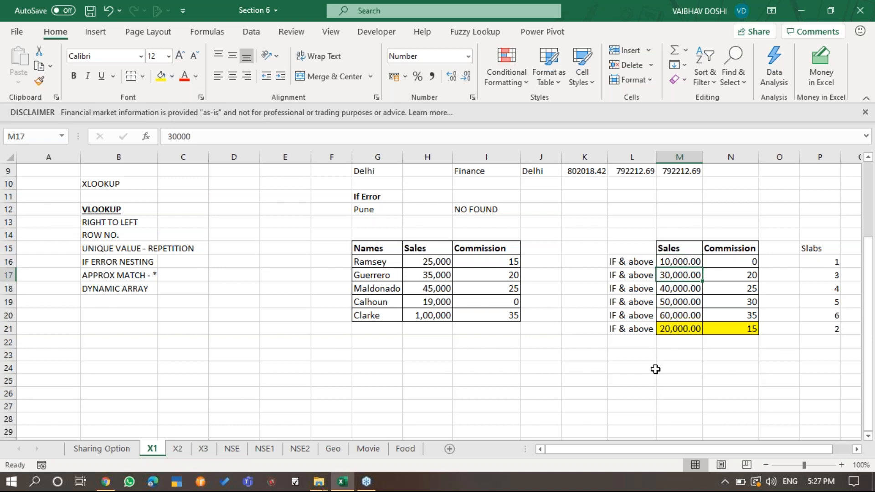
key(Down)
key(Down)
key(Down)
key(Down)
key(F2)
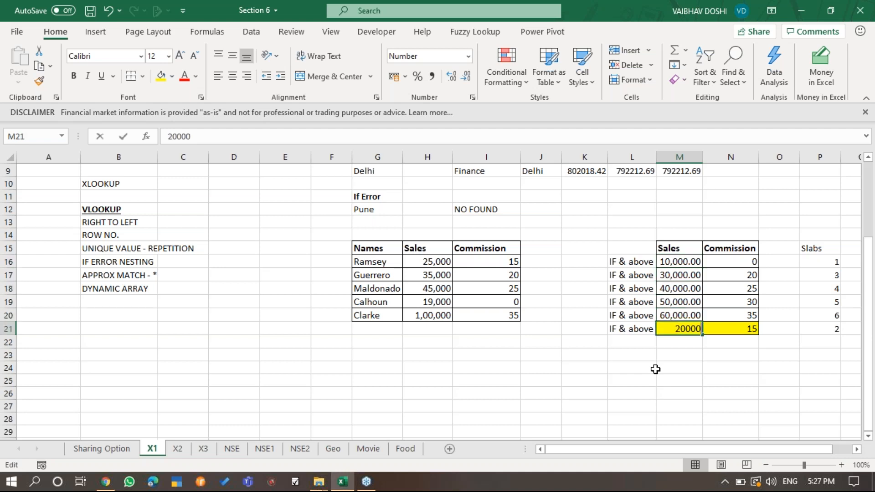
key(Escape)
- Re-enter the match mode in I16's XLOOKUP as -1, exact match or next smaller item
key(Left)
key(Left)
key(Left)
key(Left)
key(Up)
key(Up)
key(Up)
key(Up)
key(Up)
key(F2)
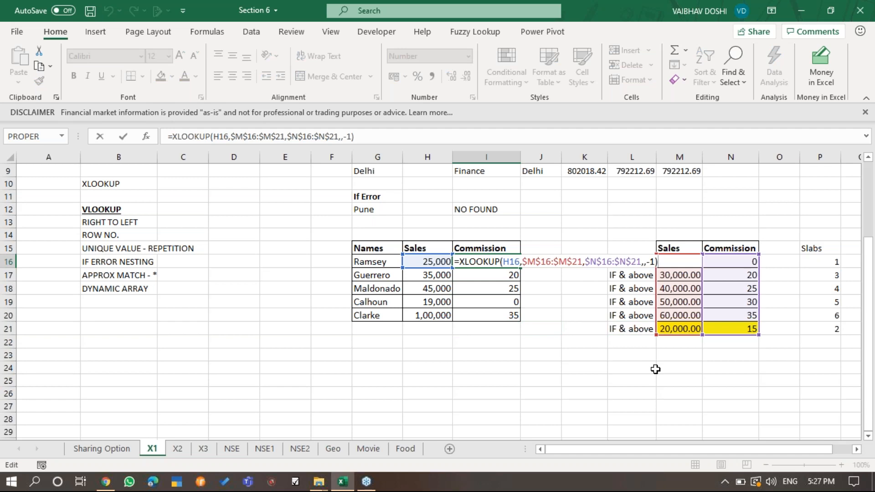
key(Left)
key(BackSpace)
key(BackSpace)
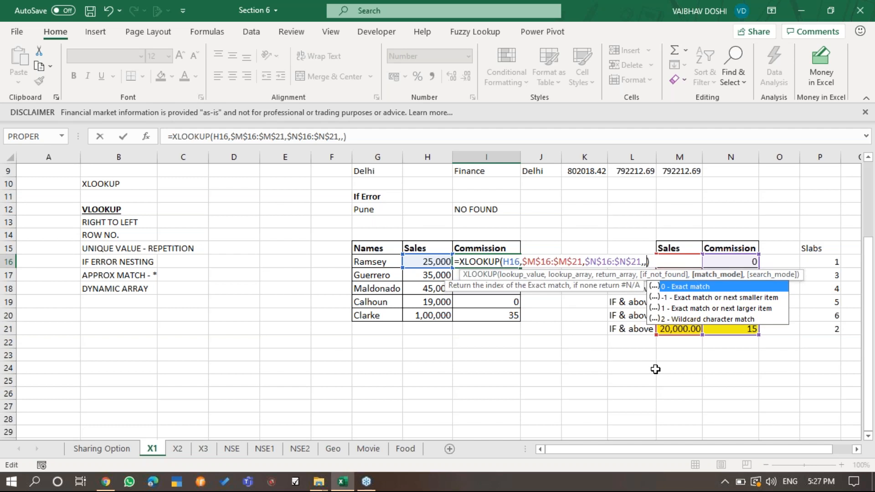
text(-1)
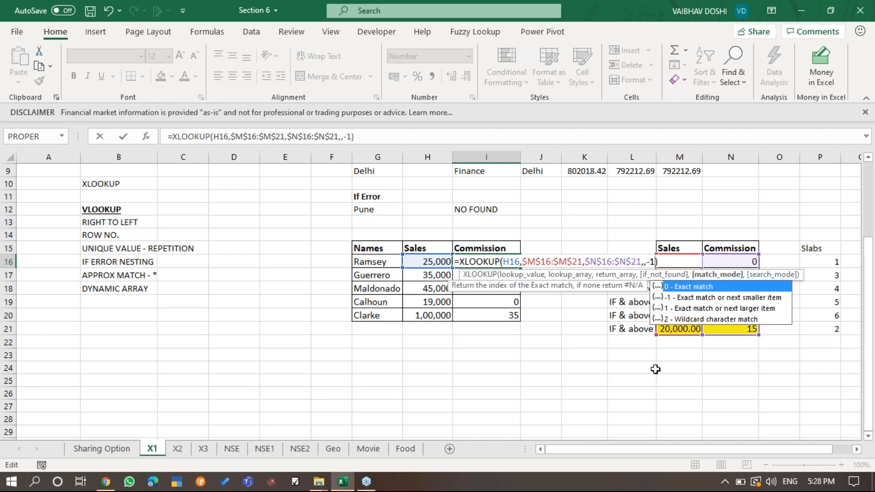
key(Escape)
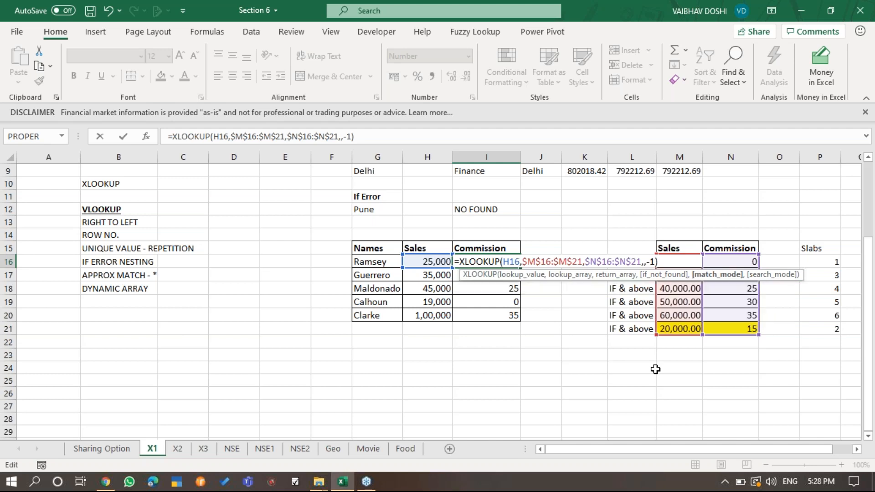
key(ctrl+Return)
- Clear the Commission formulas in I16:I20
key(ctrl+shift+Down)
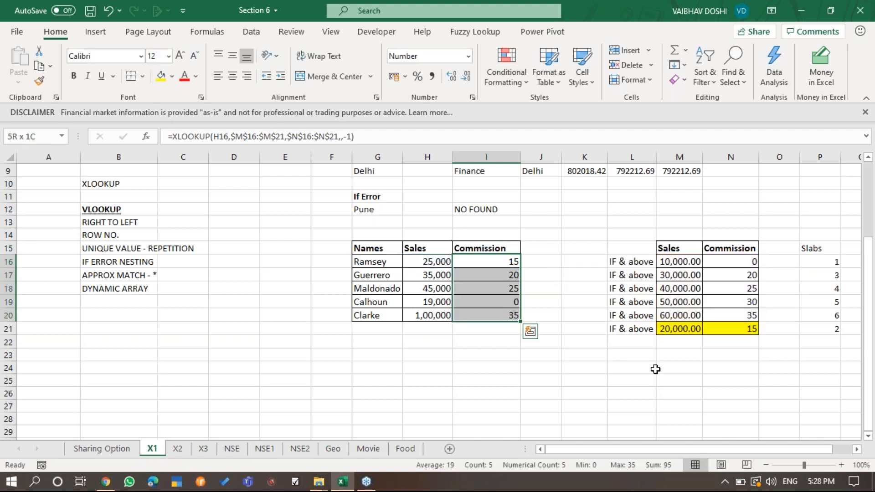
key(Delete)
key(shift+BackSpace)
- Enter =XLOOKUP(H16,$M$16:$M$21,$N$16:$N$21) in I16, leaving out the optional arguments
text(=XLOOKUP()
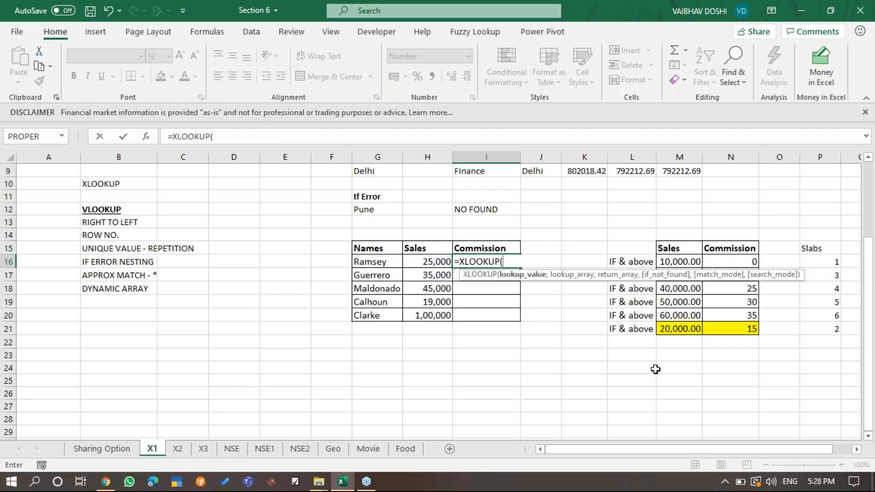
key(Left)
text(,)
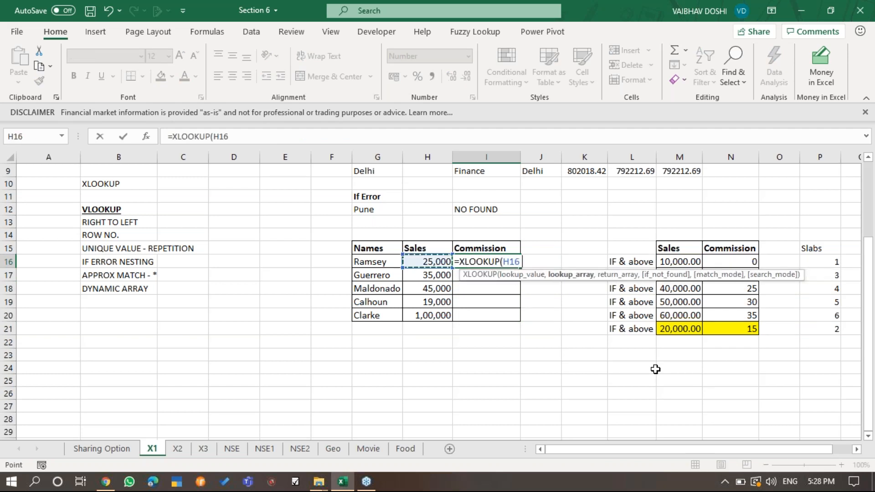
drag(688, 262, 693, 329)
key(F4)
text(,)
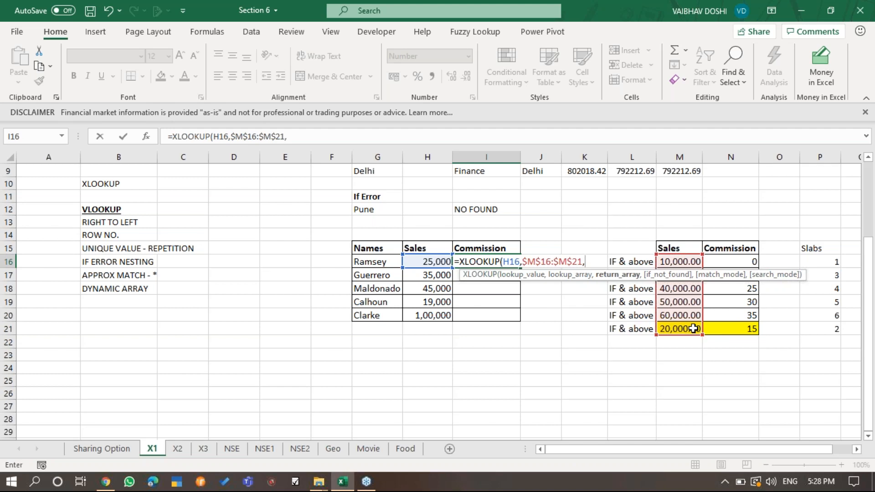
click(746, 261)
drag(744, 271, 743, 327)
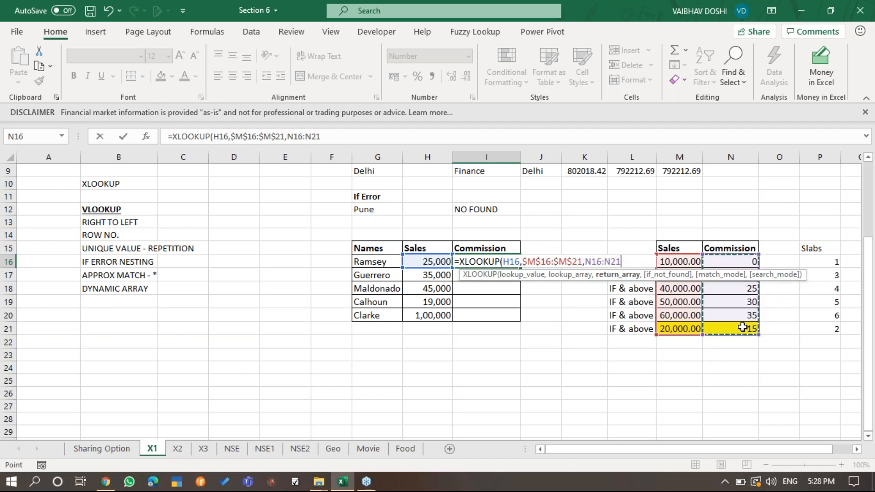
key(F4)
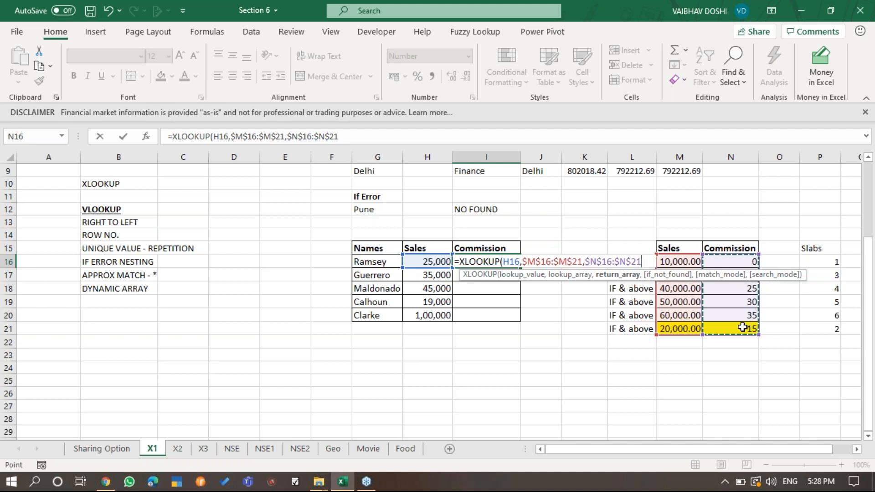
text())
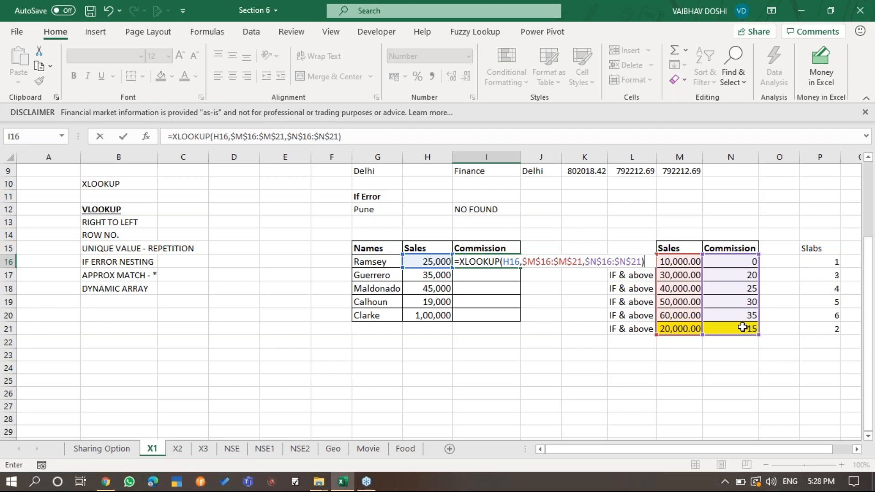
key(Return)
- Copy the exact-match XLOOKUP formula from I16 down through I20
key(Up)
key(F2)
key(Escape)
key(ctrl+c)
key(shift+Down)
key(shift+Down)
key(shift+Down)
key(shift+Down)
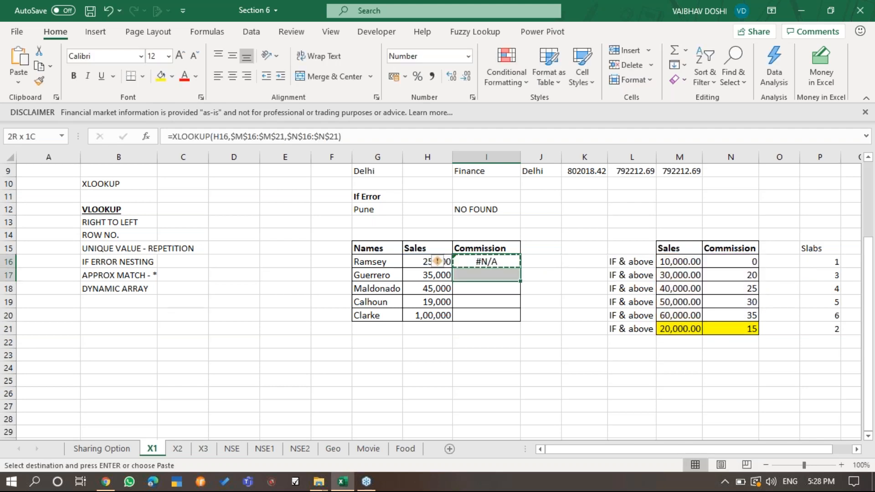
key(Return)
- Inspect the copied Commission formulas and compare the Sales value in H16 with the first slab threshold in M16
key(ctrl+Down)
key(Up)
key(Up)
key(Up)
key(Up)
key(Up)
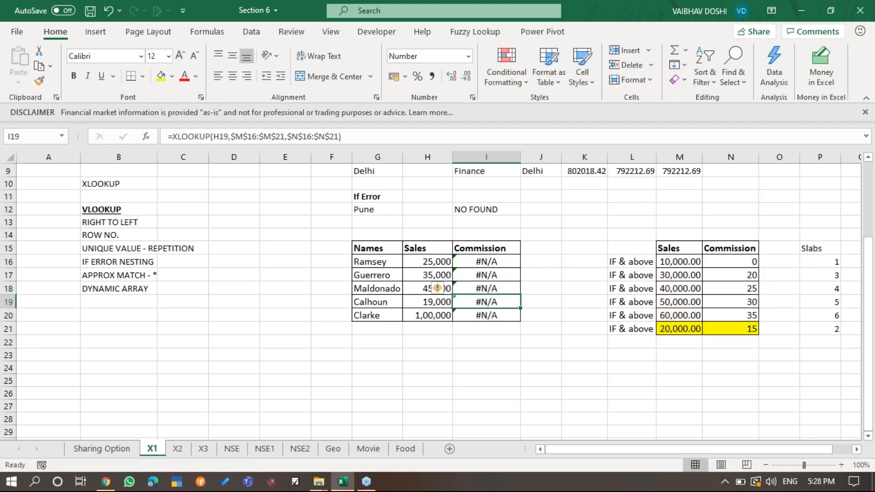
key(Down)
key(F2)
key(Escape)
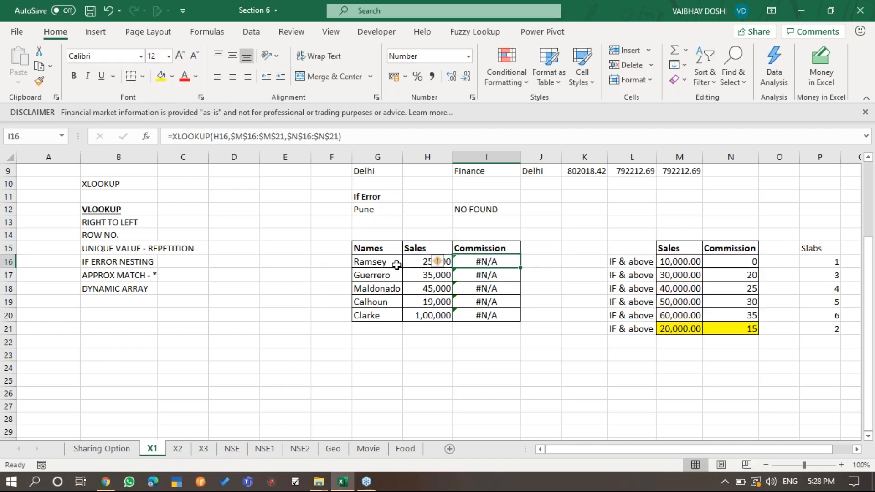
click(415, 262)
click(689, 262)
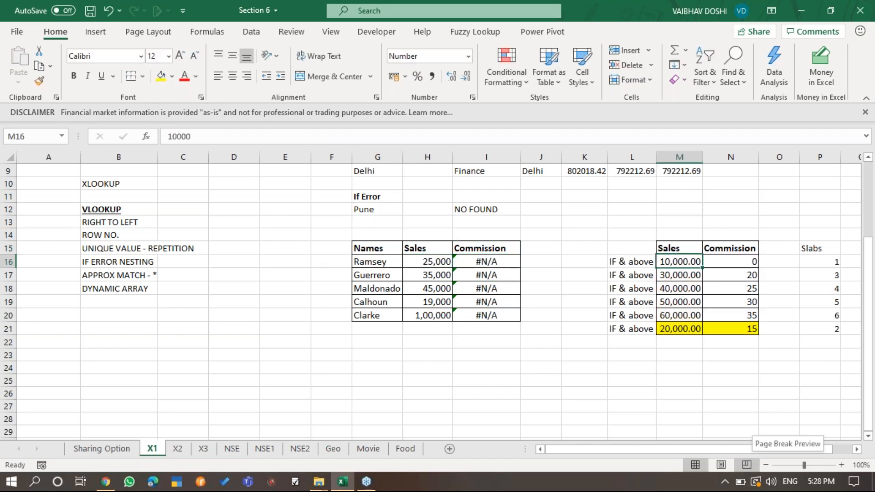
- Add match mode -1, exact match or next smaller item, to I16's XLOOKUP, leaving if_not_found empty
click(486, 263)
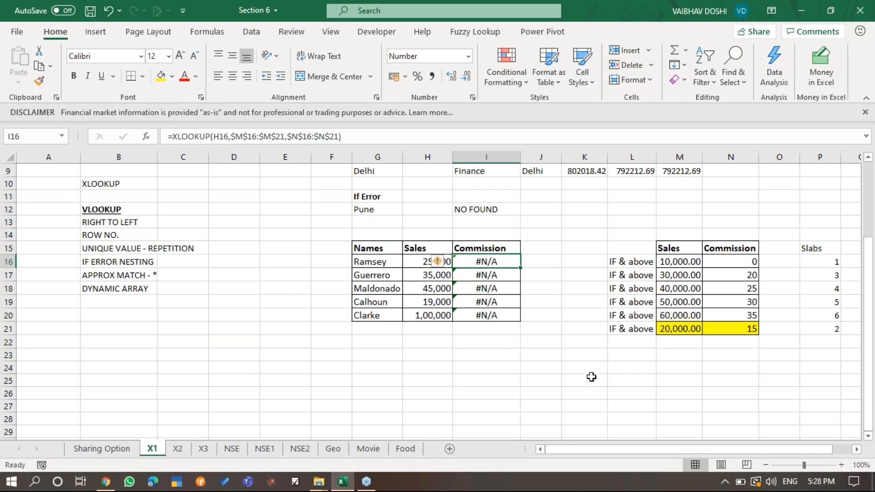
key(F2)
key(Left)
text(,)
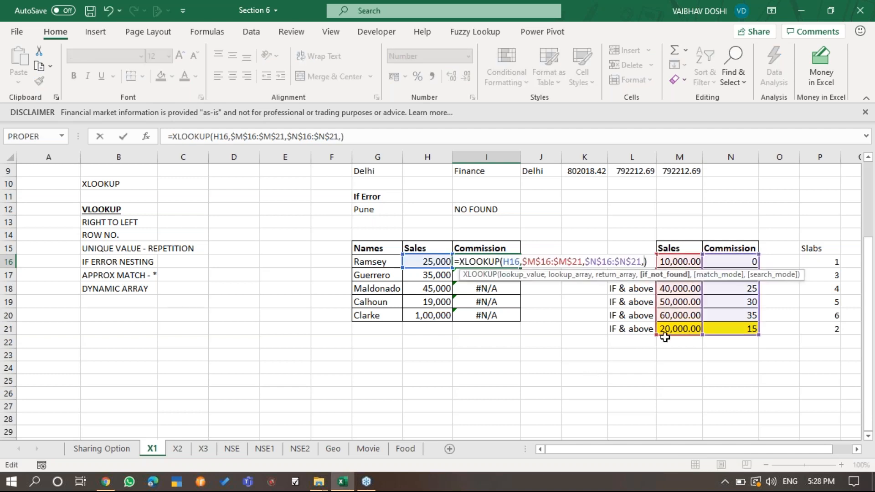
text(,)
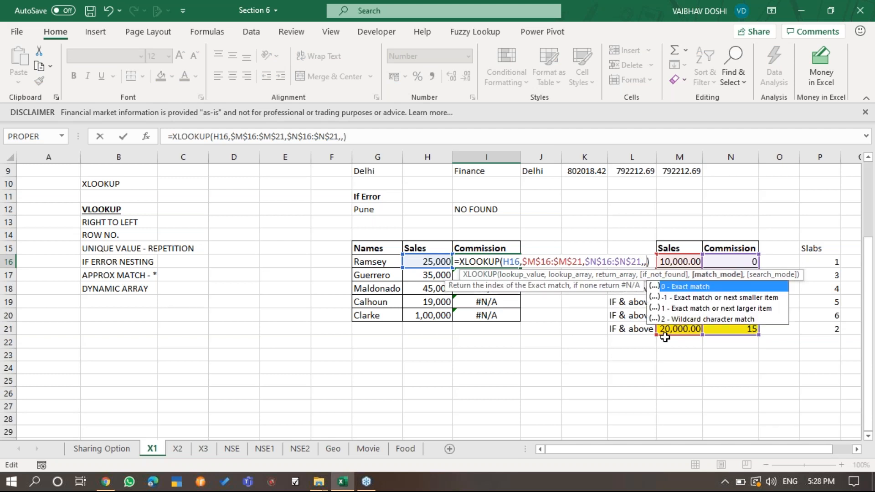
text(-1)
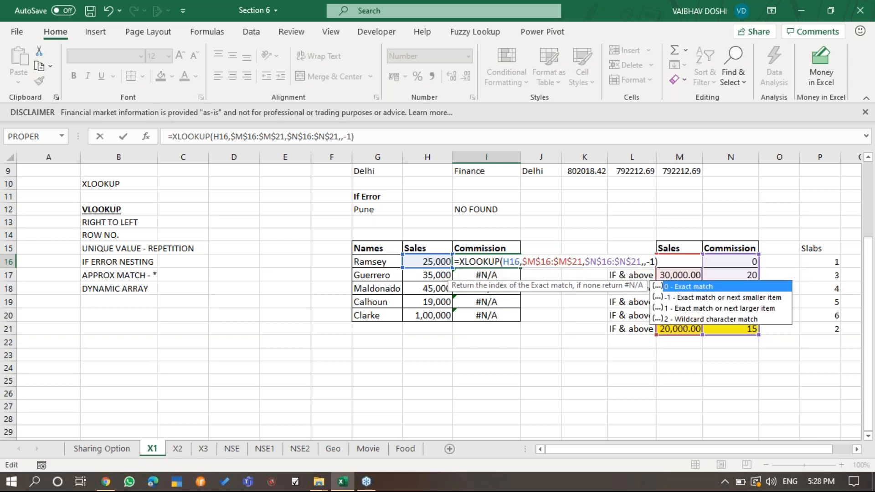
key(ctrl+Return)
- Copy the approximate-match XLOOKUP formula from I16 down through I20
key(shift+Down)
key(shift+Down)
key(shift+Down)
key(shift+Down)
key(ctrl+c)
key(Return)
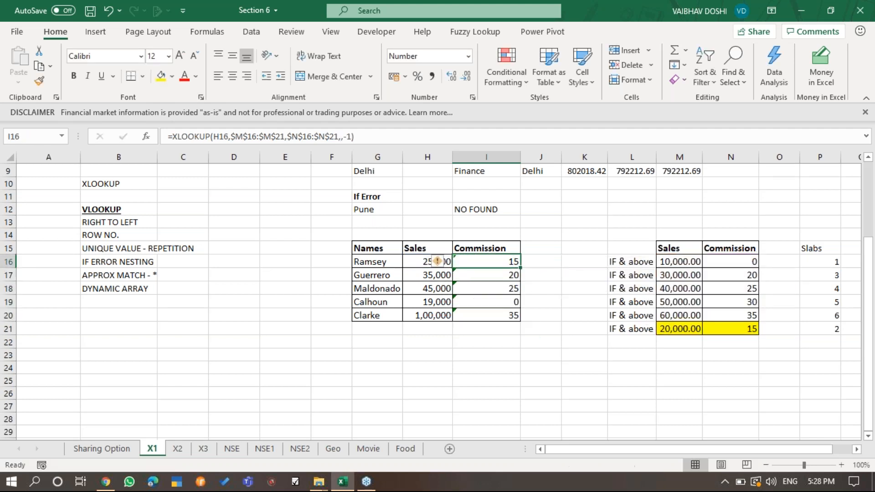
- Check the Sales and Commission in row 16 against the highlighted 20,000 slab in M21:N21
key(F2)
key(Escape)
click(567, 341)
click(443, 254)
click(517, 264)
click(676, 276)
click(682, 331)
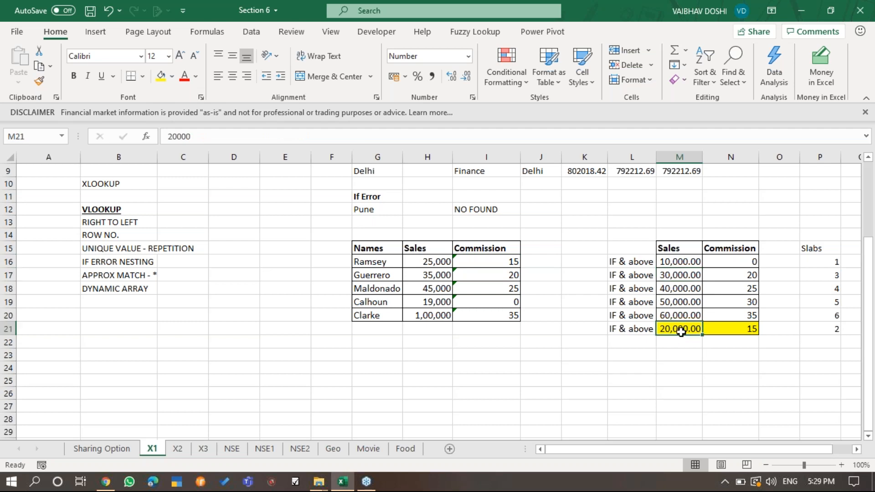
click(745, 326)
- Compare the Sales and Commission values in rows 17 and 18 with their matching slabs in M17:N18
click(436, 277)
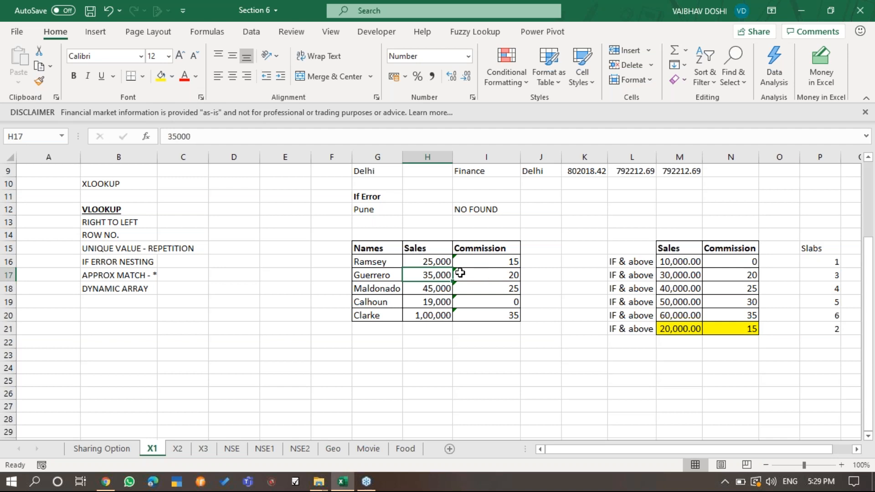
click(508, 276)
click(732, 277)
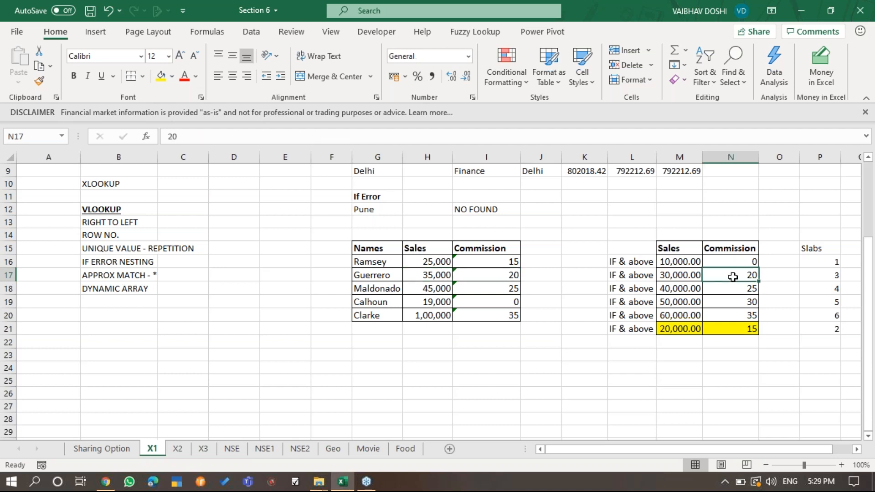
click(633, 273)
click(682, 275)
click(724, 279)
click(439, 286)
click(495, 294)
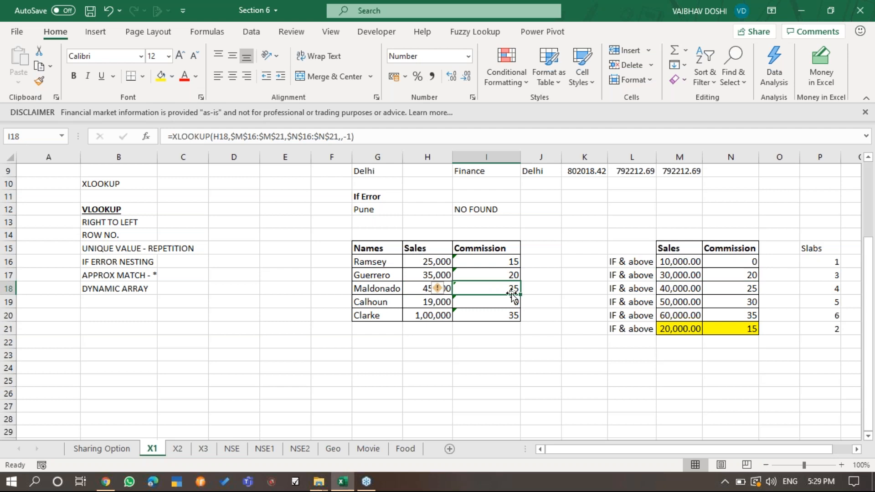
click(729, 289)
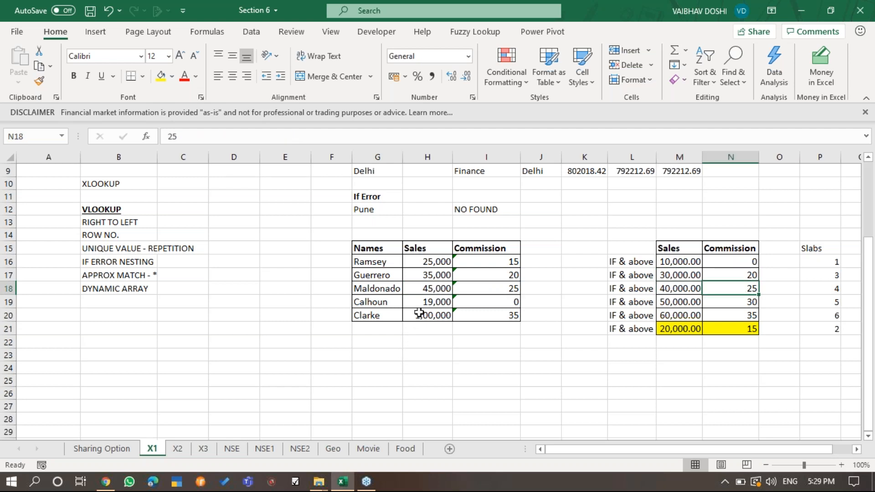
- Compare the Sales and Commission values in rows 19 and 20 with the 10,000 and 60,000 slabs
click(441, 301)
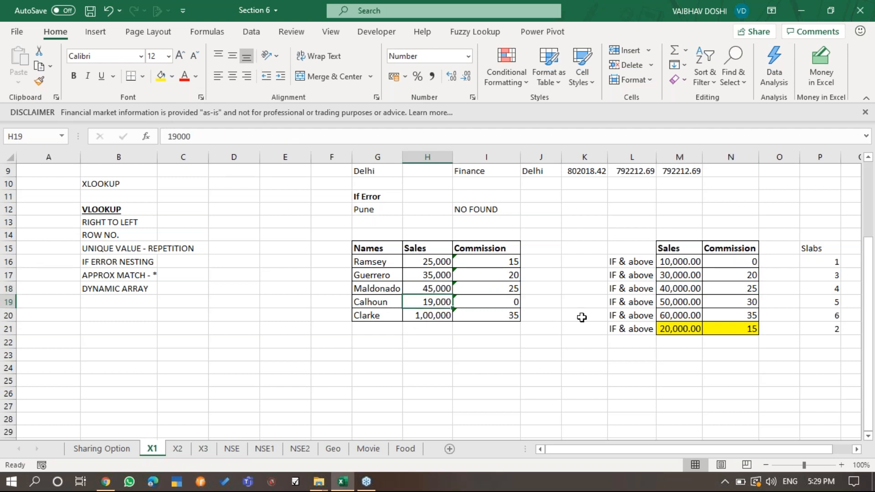
click(749, 261)
click(427, 316)
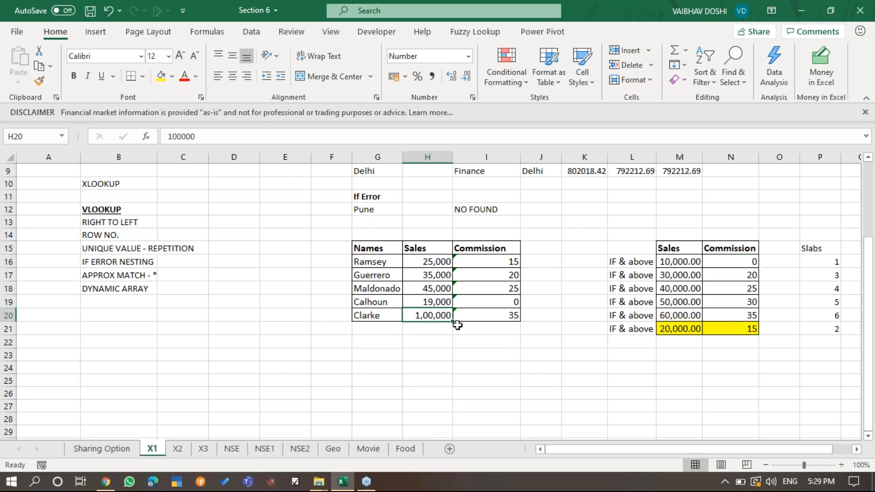
click(681, 337)
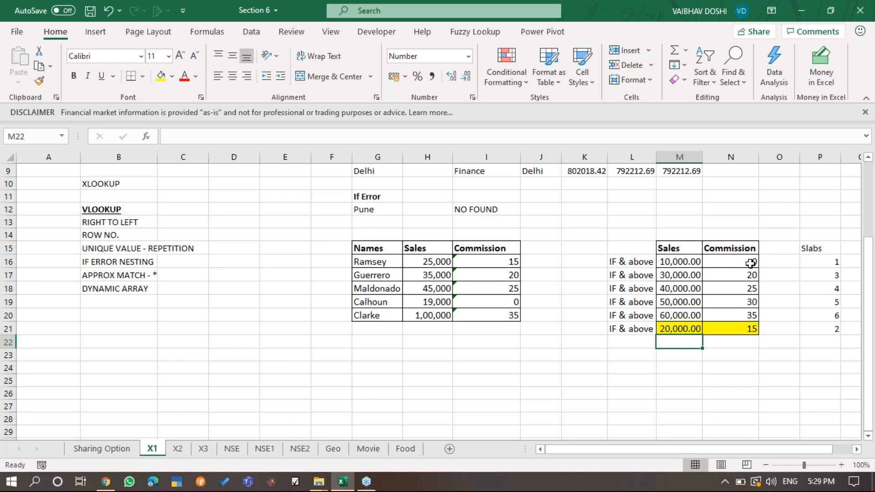
click(426, 315)
click(510, 315)
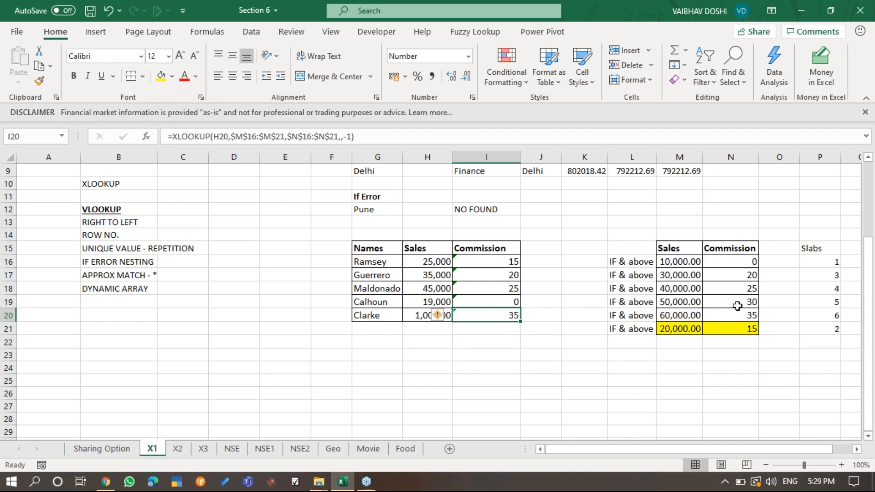
click(748, 317)
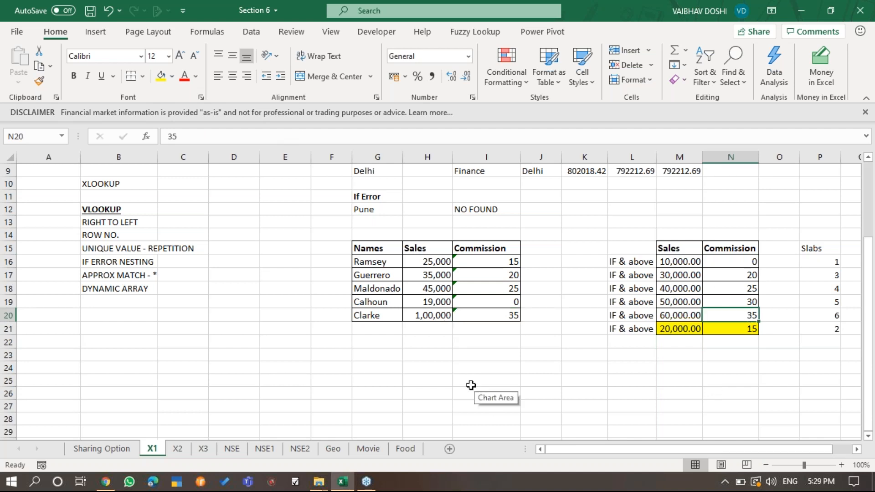
- Replace the match mode argument in I16's XLOOKUP with -1, exact match or next smaller item
double_click(497, 262)
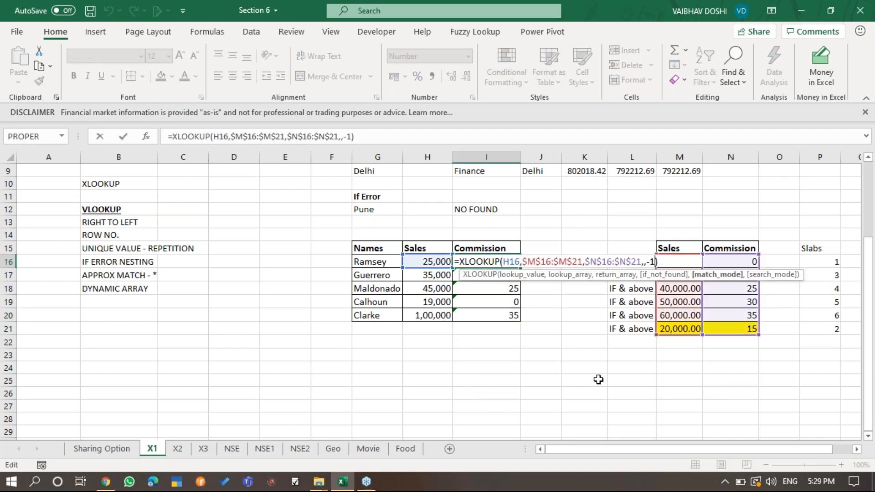
key(BackSpace)
key(BackSpace)
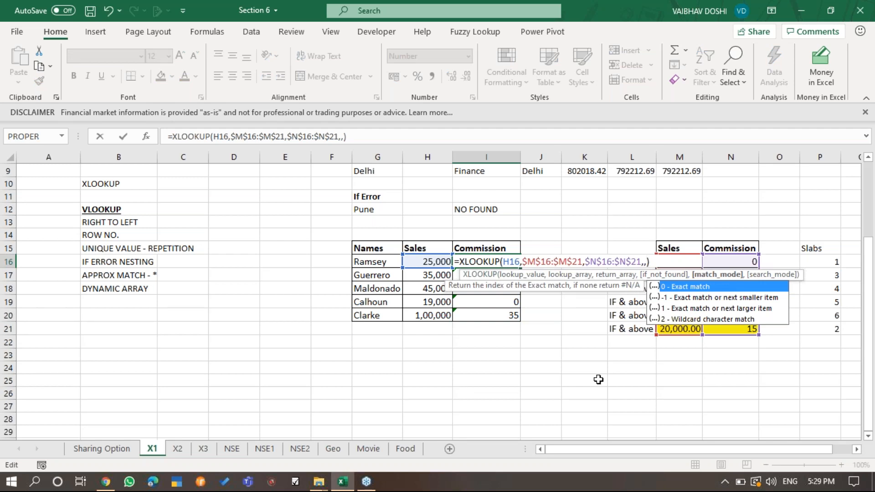
text(-1)
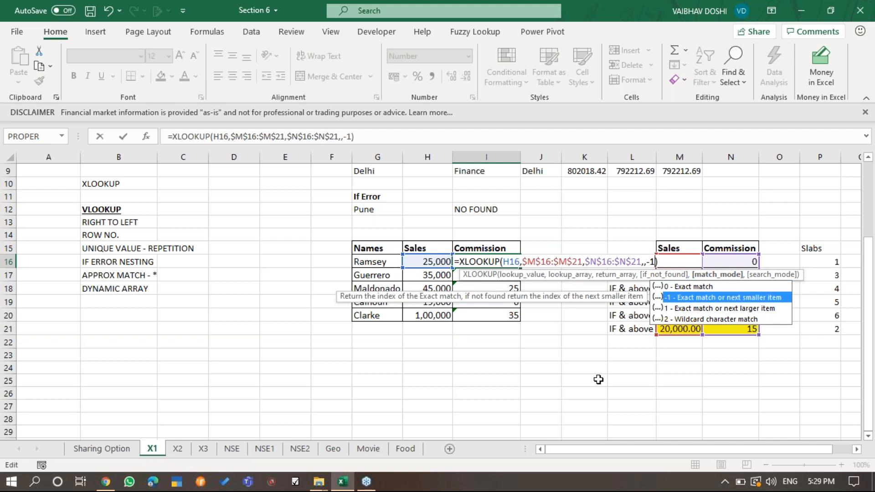
text(-)
key(BackSpace)
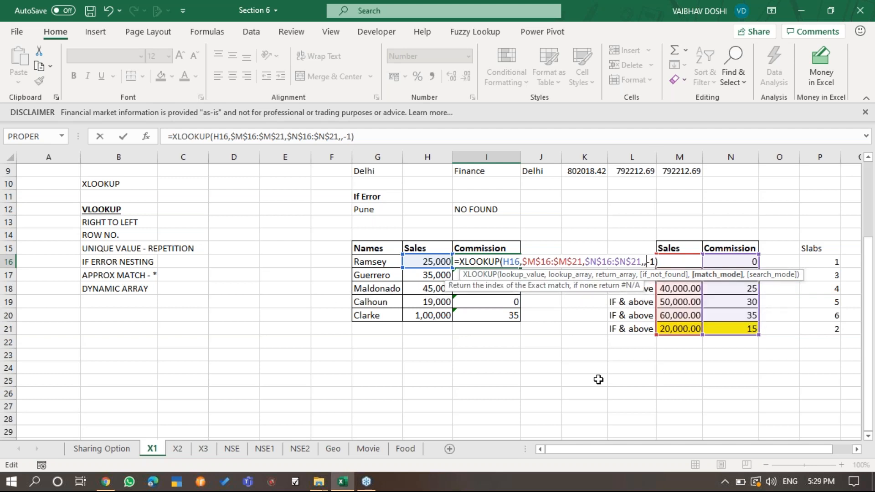
key(Return)
key(Up)
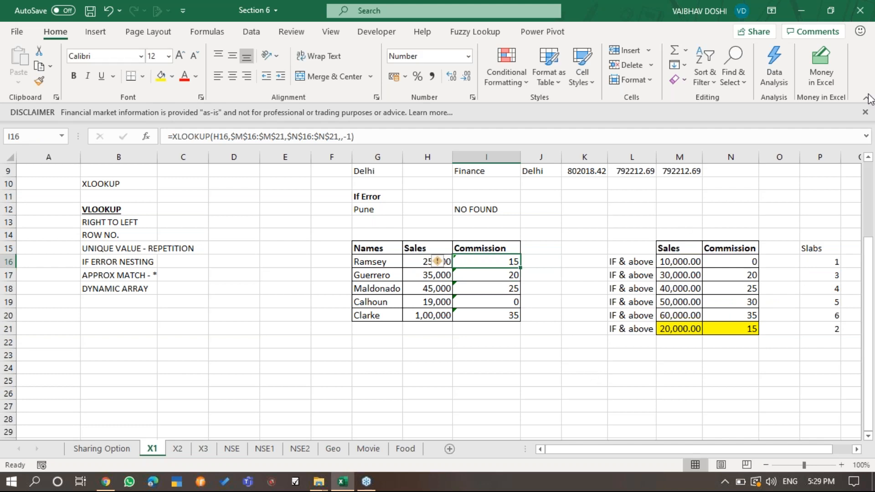
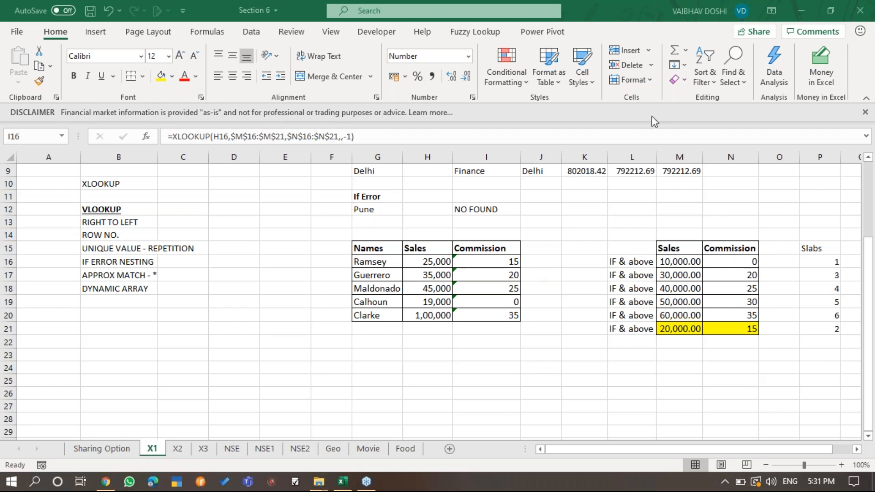
- Compare the commission formula in I19 with the 10,000 and 20,000 slab rows in M16:N21
key(F2)
click(474, 305)
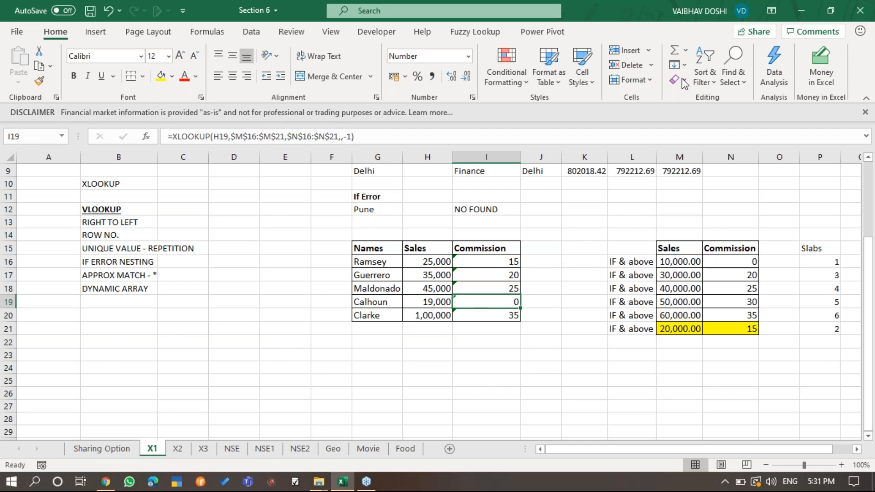
click(683, 43)
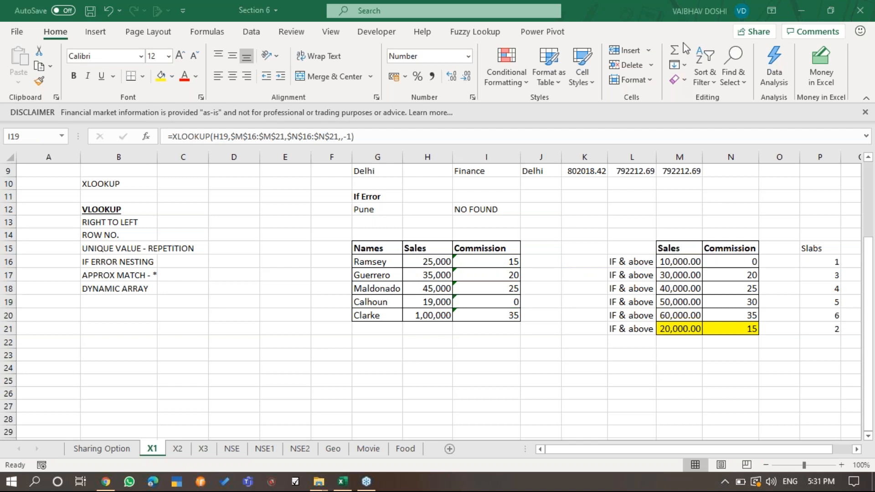
click(734, 267)
click(688, 333)
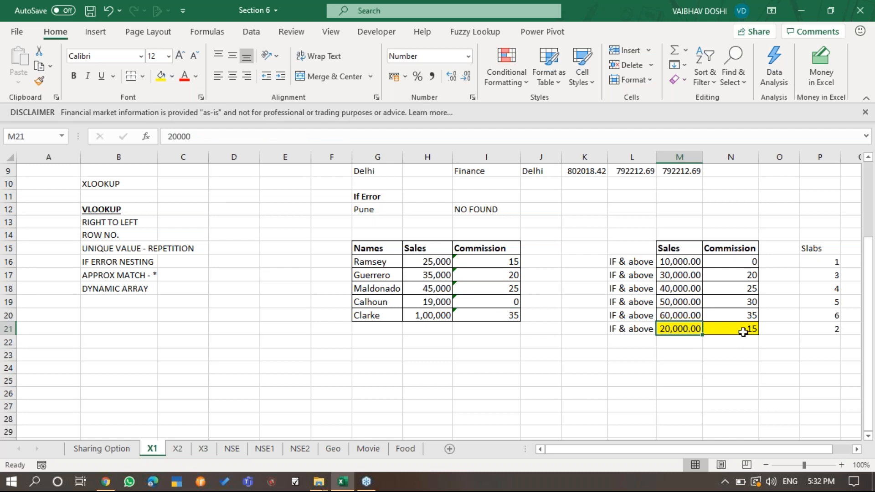
click(743, 332)
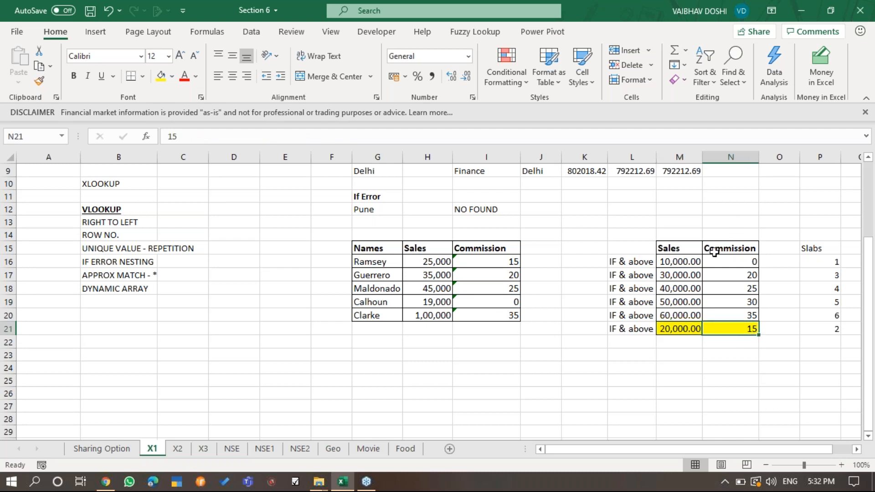
click(750, 261)
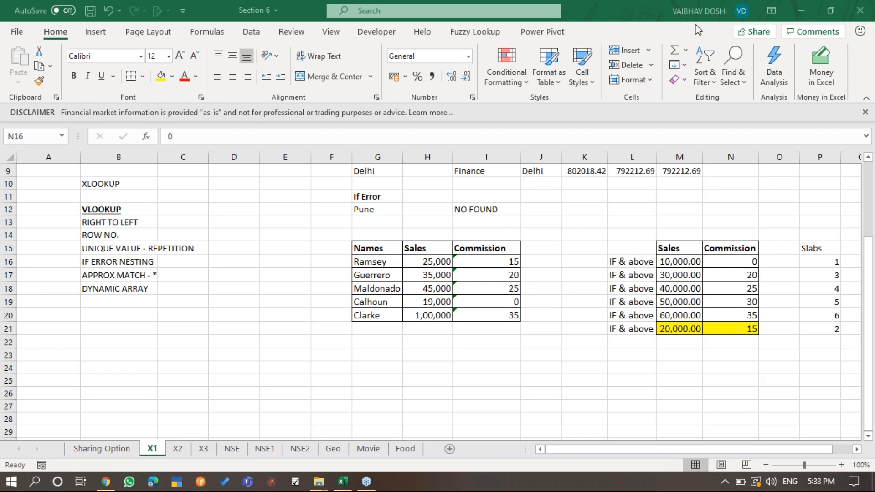
- Clear the Commission formulas in I16:I20
click(495, 266)
key(ctrl+shift+Down)
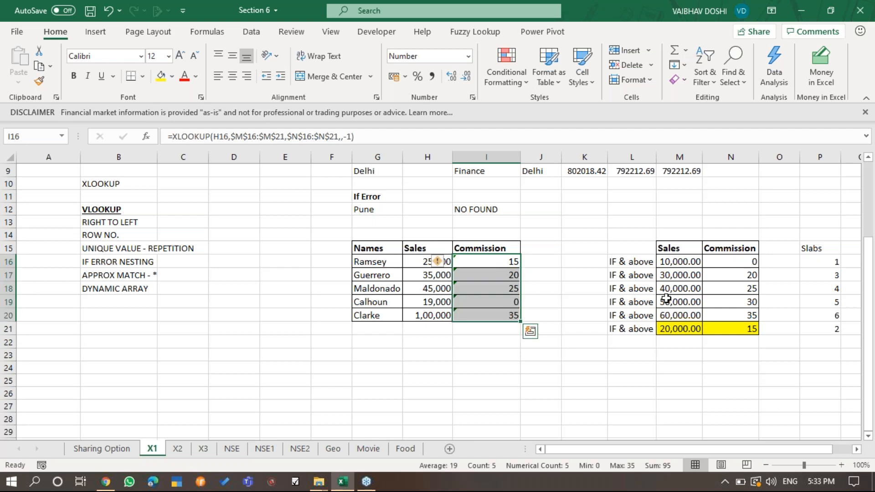
key(Delete)
key(Down)
key(Up)
- Begin an XLOOKUP in I16 with H16 as lookup value and absolute range $M$16:$M$21 as lookup array
text(=XL)
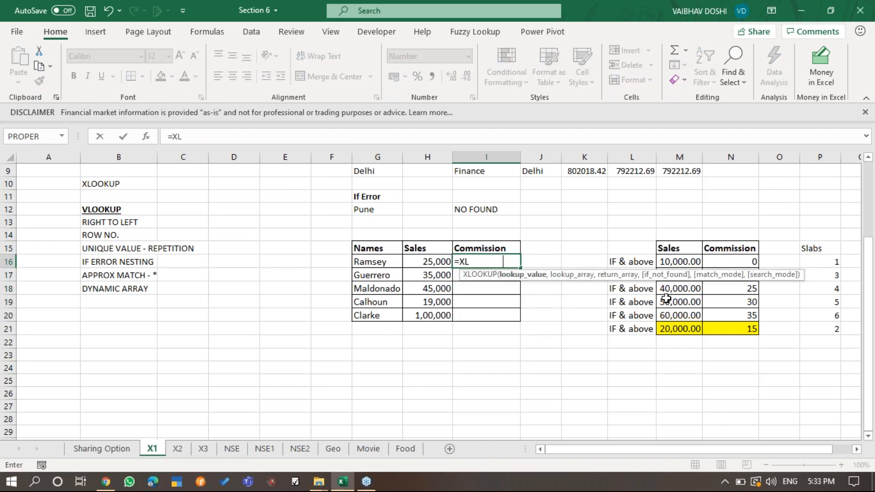
key(Tab)
key(Left)
text(,)
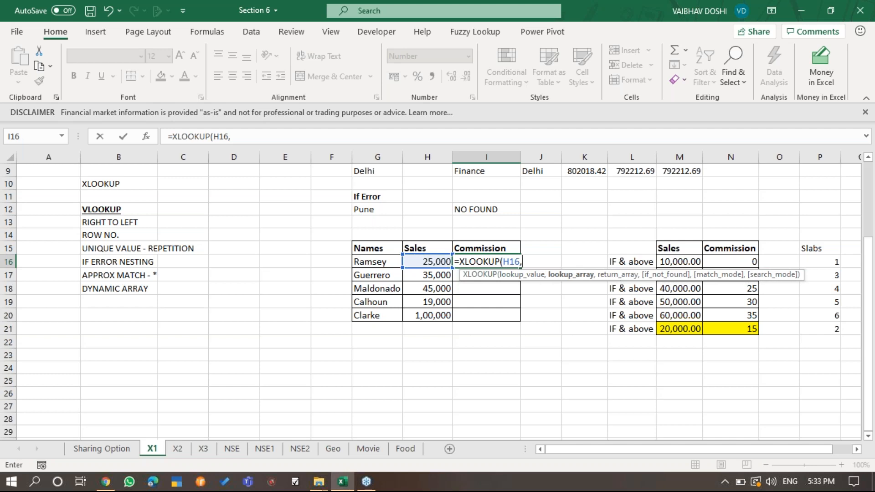
click(689, 261)
key(ctrl+shift+Down)
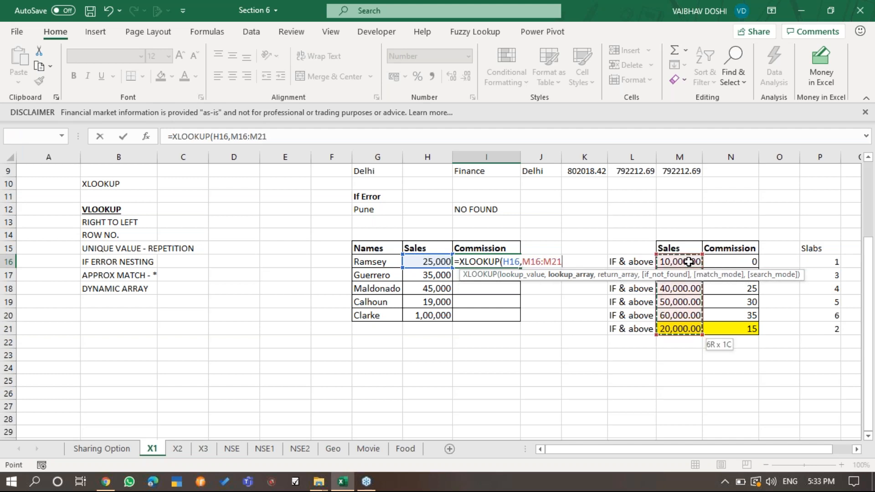
key(F4)
text(,)
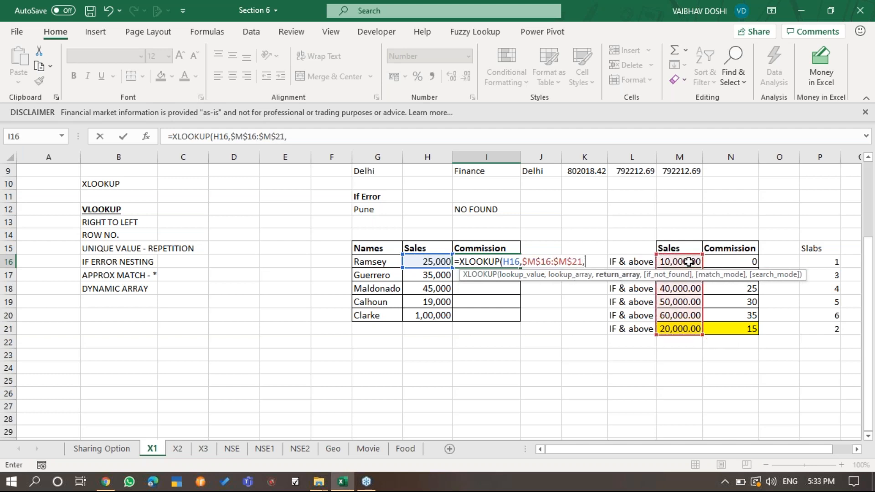
- Complete I16's XLOOKUP with return array $N$16:$N$21, if_not_found left empty and match mode -1, exact match or next smaller item
click(728, 261)
key(ctrl+shift+Down)
key(F4)
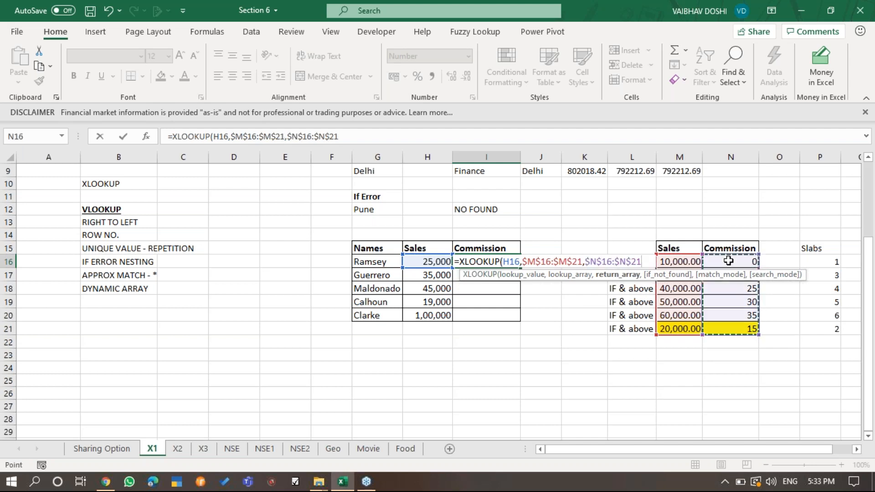
text(,,)
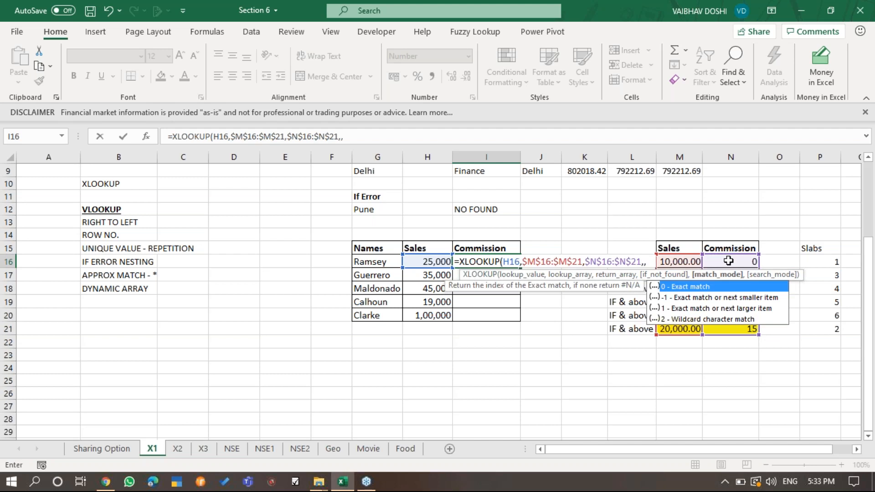
key(Down)
key(Tab)
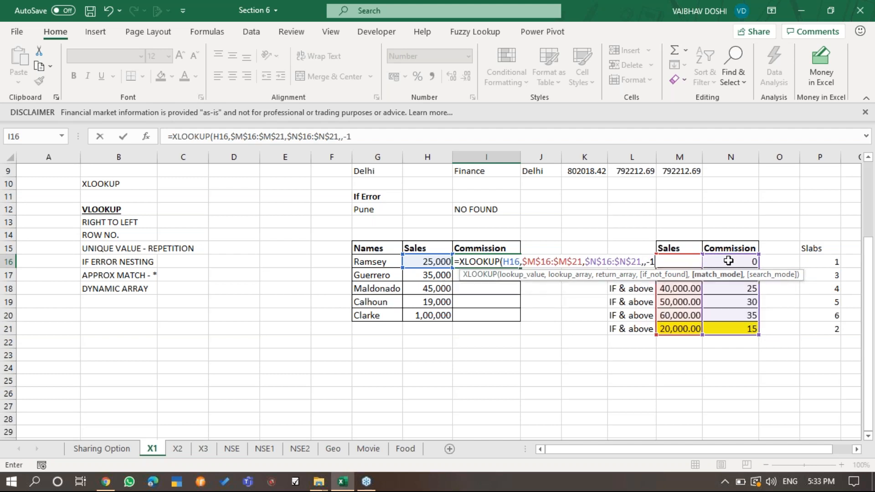
text())
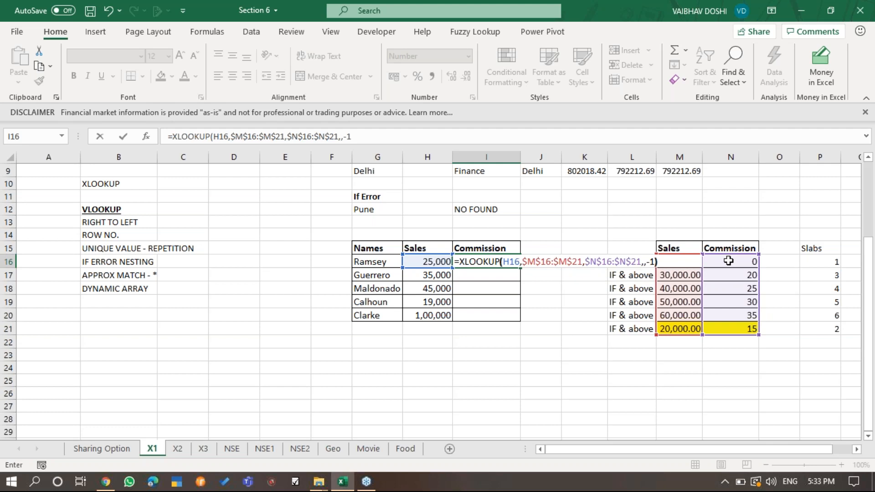
key(Return)
- Copy the XLOOKUP formula from I16 down through I20
key(Up)
key(ctrl+c)
key(ctrl+shift+Down)
key(ctrl+shift+Up)
key(shift+Down)
key(shift+Down)
key(shift+Down)
key(shift+Down)
key(Return)
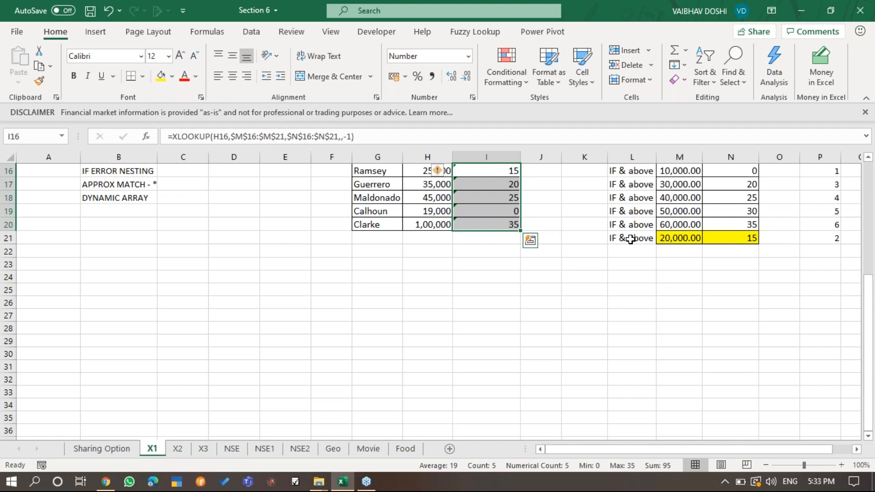
scroll(631, 240, up, 3)
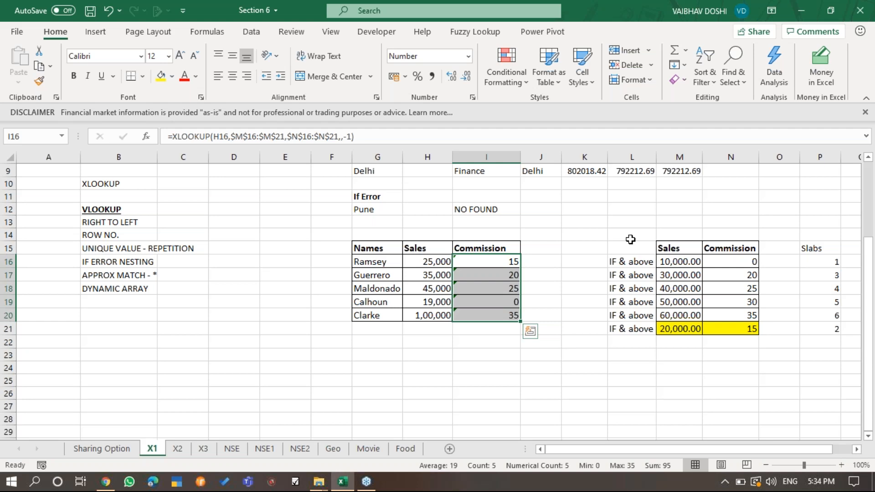
click(630, 240)
- Go to sheet X2 and look over the extent of its invoice table, from Transaction Type in A2 to the last column
key(ctrl+Page_Down)
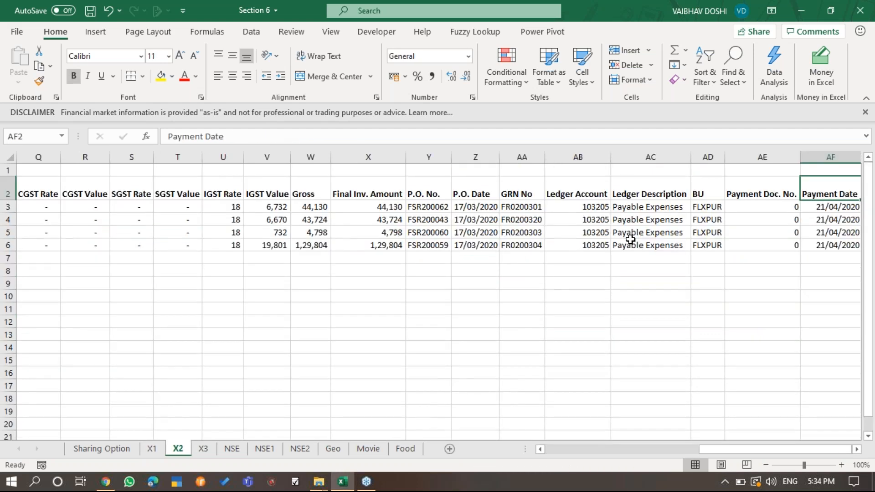
key(ctrl+Left)
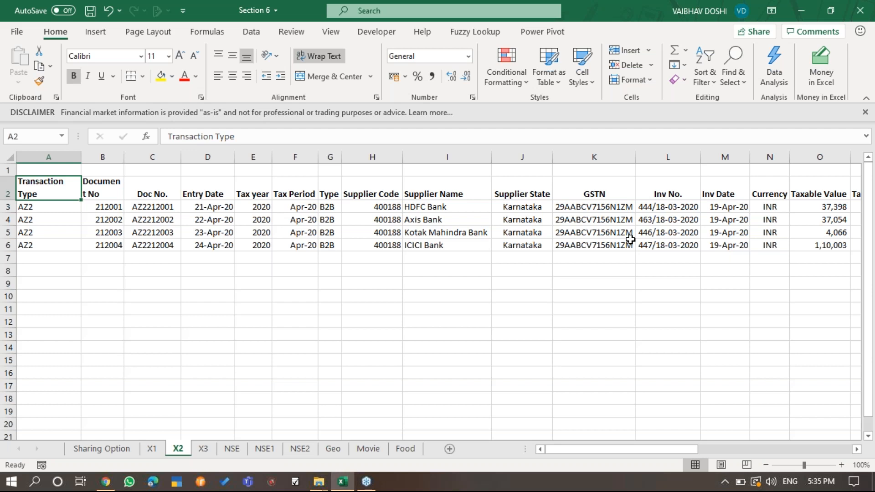
key(Right)
key(Right)
key(Right)
key(Right)
key(Right)
key(Right)
key(Right)
key(Right)
key(Right)
key(Right)
key(Right)
key(Right)
key(Right)
key(Right)
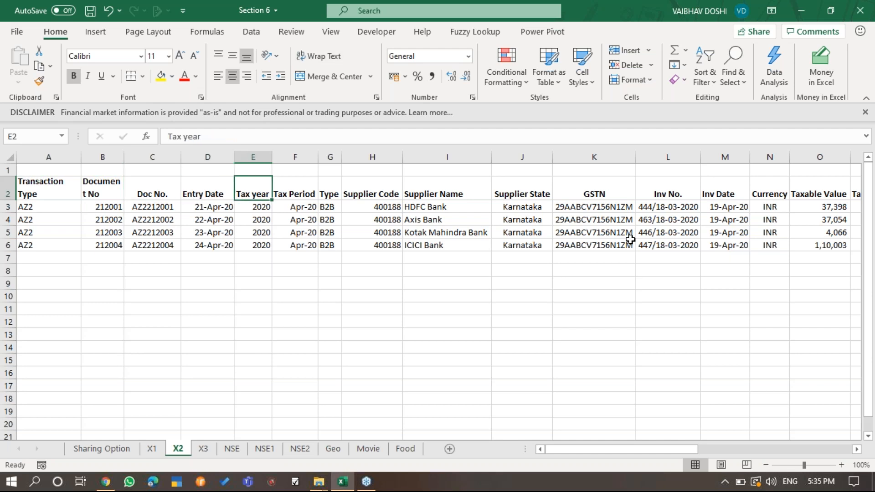
key(ctrl+Left)
key(ctrl+Right)
key(ctrl+Left)
key(Down)
key(Up)
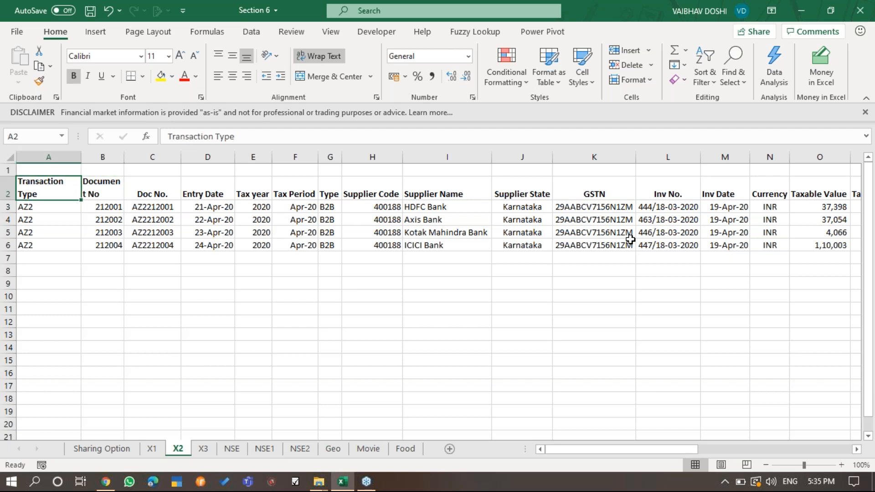
- Review the X2 column headers in row 2 from Document No through GSTN
key(Right)
key(Right)
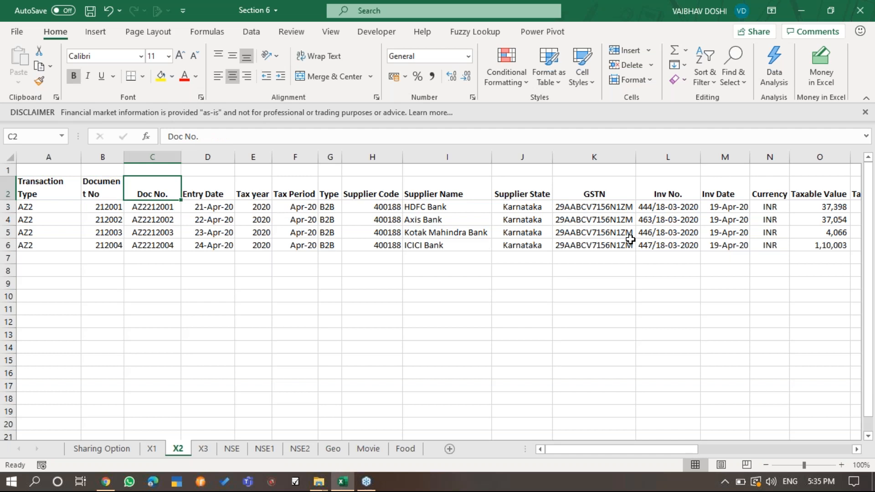
key(Left)
key(Right)
key(Right)
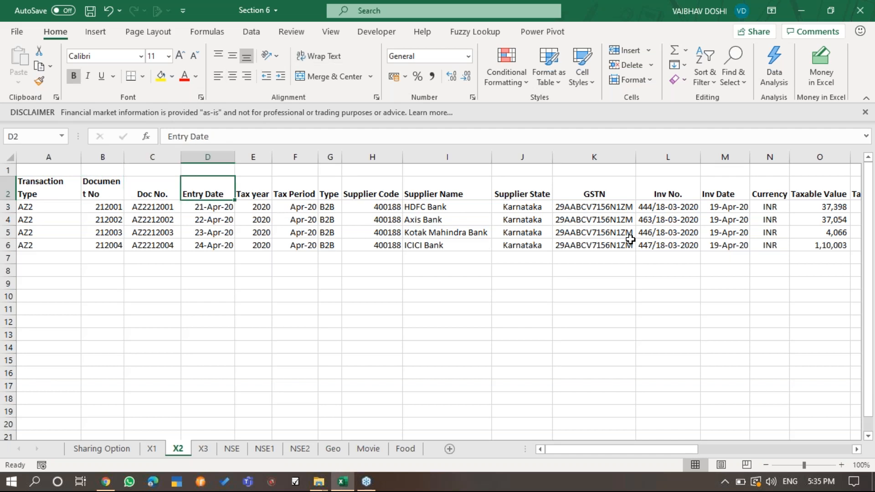
key(Right)
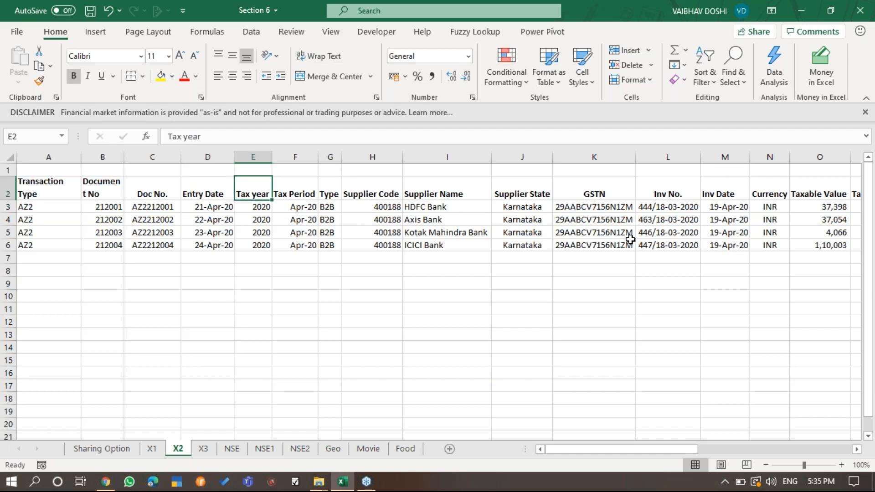
key(Right)
key(Right)
key(Right)
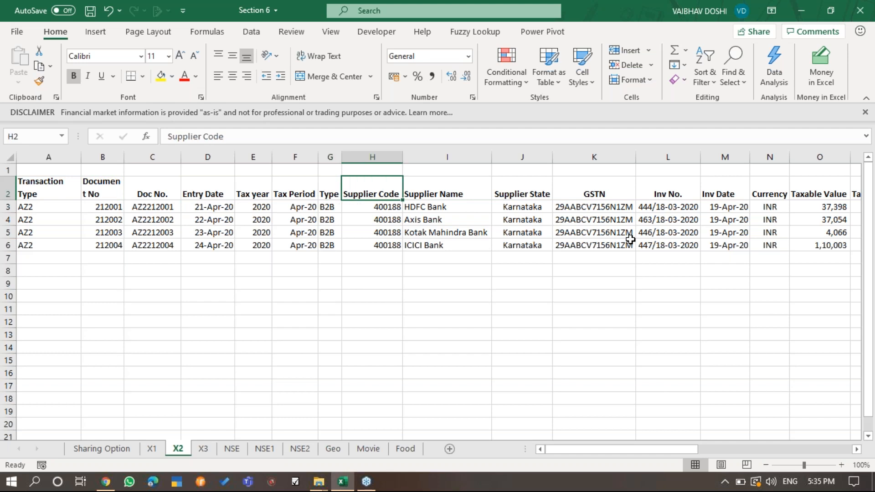
key(Right)
- Review the X2 column headers from Inv No. through SGST Value, returning to Transaction Type in A2
key(Right)
key(Right)
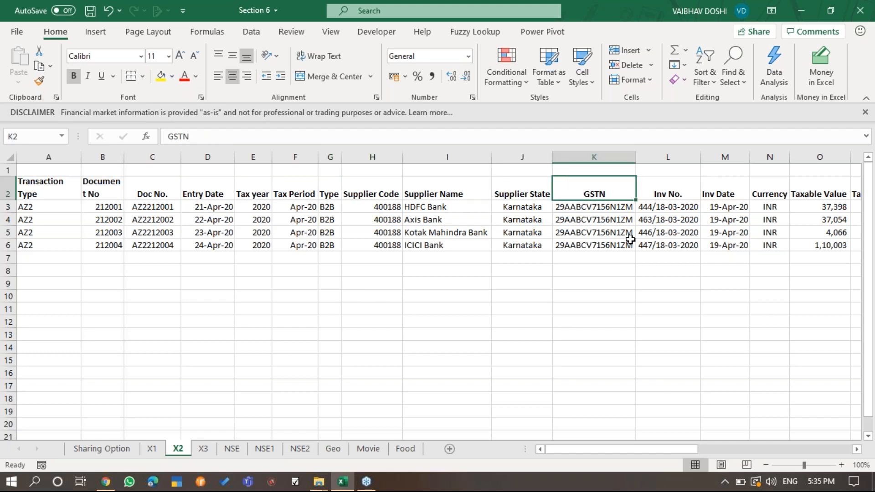
key(Right)
key(Right)
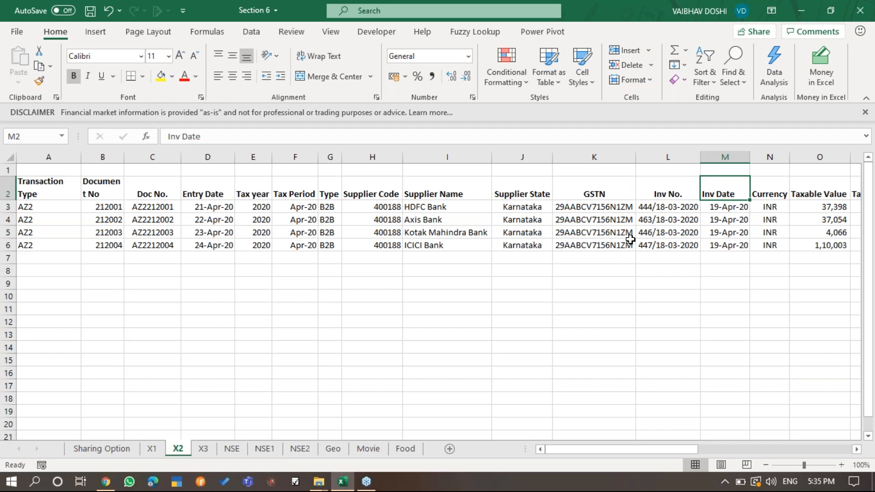
key(Right)
key(Right)
key(Right)
key(Right)
key(Right)
key(Right)
key(Right)
key(Right)
key(Right)
key(Right)
key(Right)
key(Right)
key(Right)
key(Right)
key(Right)
key(Right)
key(Right)
key(Right)
key(Right)
key(Right)
key(Right)
key(Right)
key(Right)
key(Right)
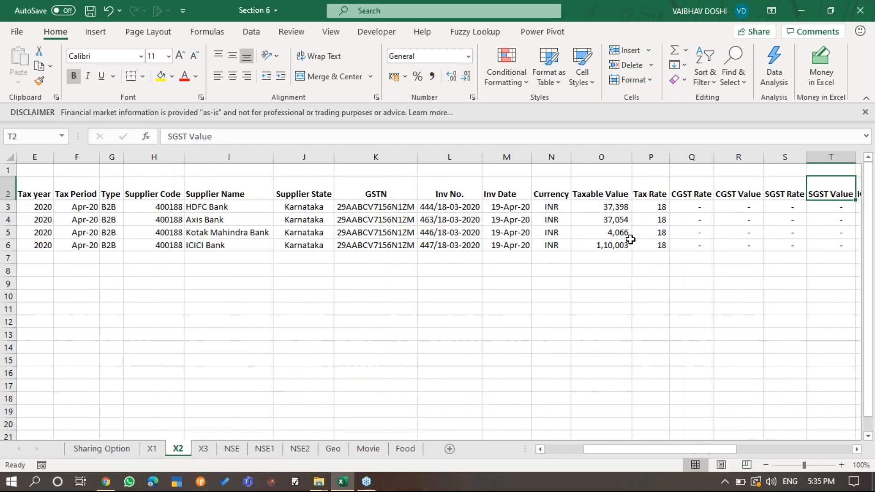
key(ctrl+Left)
key(ctrl+Left)
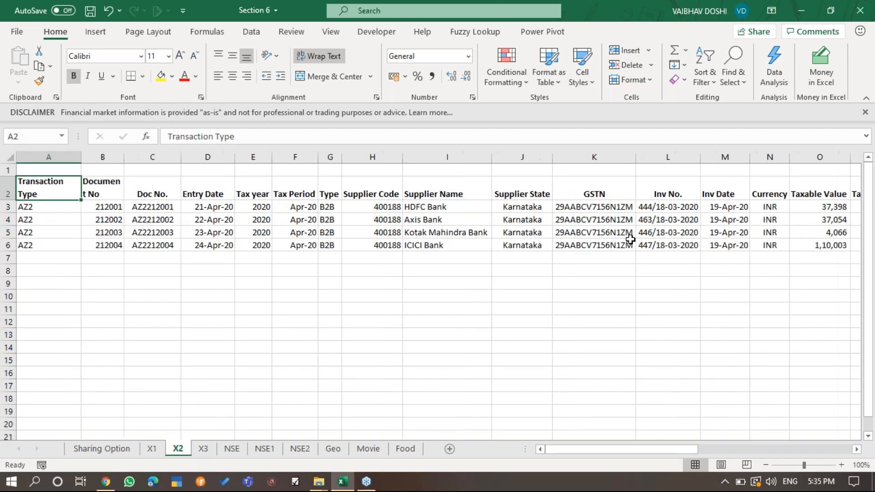
key(alt+d)
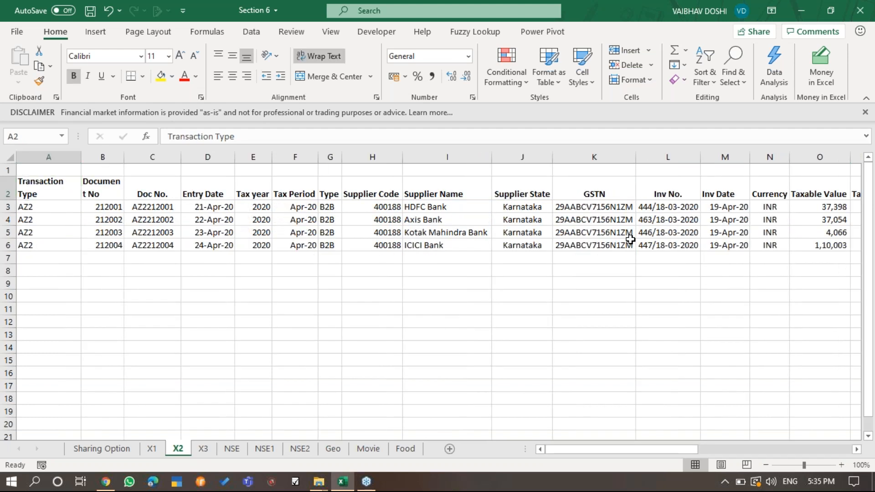
- Clear the lookup results in B22:N25 under the yellow headers on sheet X3
key(ctrl+Page_Down)
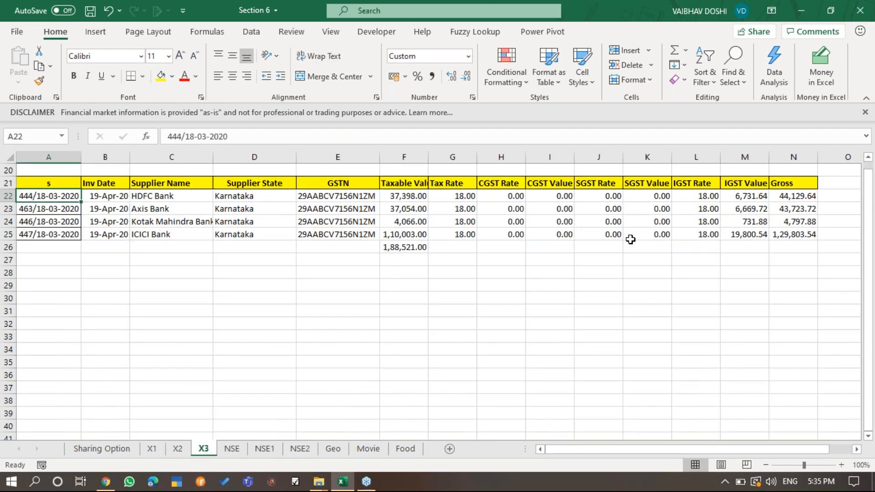
key(Right)
key(ctrl+shift+Down)
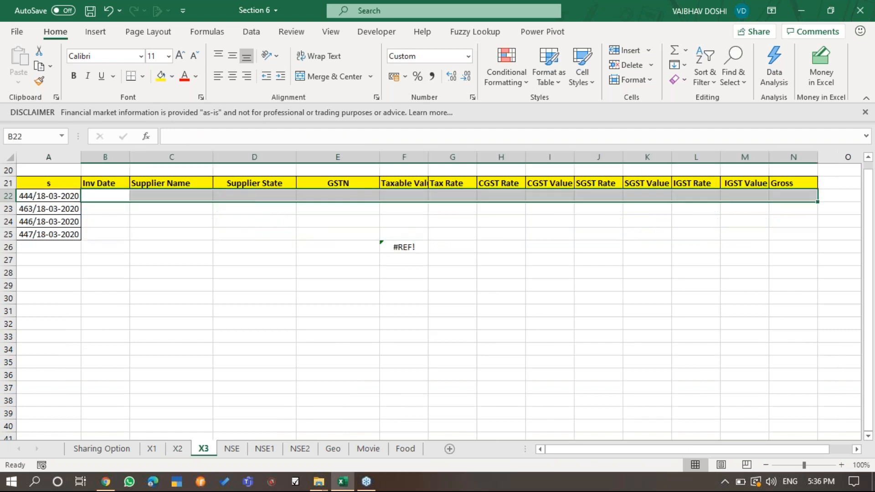
key(Left)
key(Right)
key(Right)
key(Right)
key(Right)
key(Right)
key(Right)
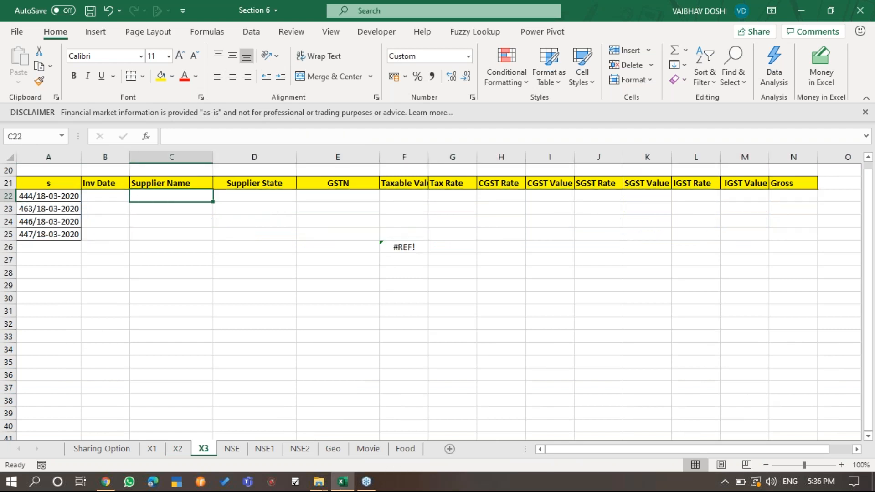
- Delete the total in F26 below the Taxable Value column
key(Left)
key(ctrl+Down)
key(Delete)
key(Up)
key(ctrl+Up)
key(ctrl+Left)
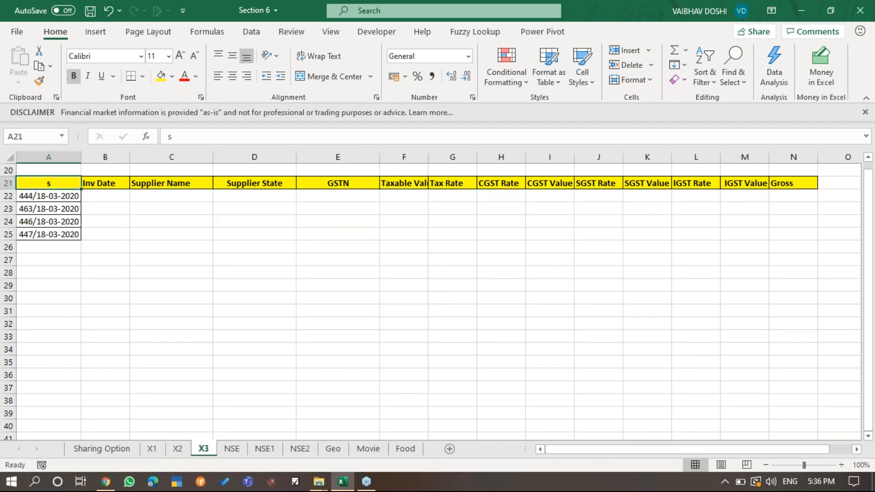
- Clear the invoice numbers in A22:A25
key(Right)
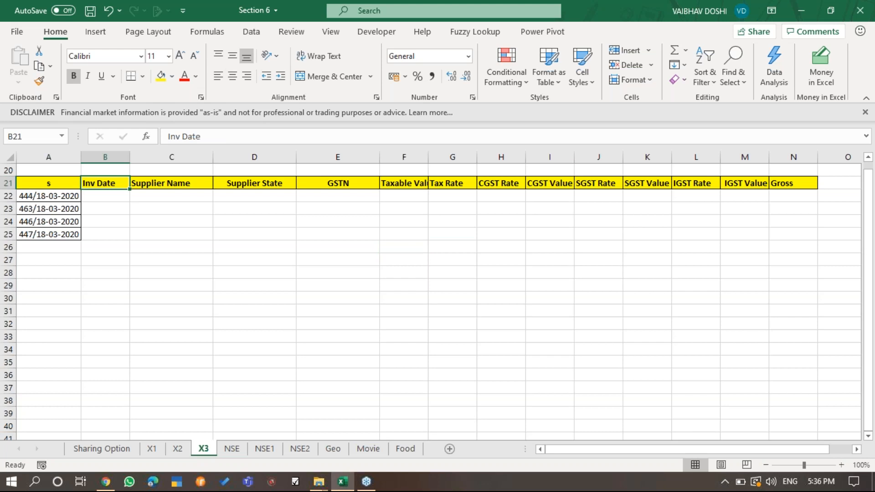
key(Left)
key(Down)
key(ctrl+shift+Down)
key(Delete)
key(Up)
key(Down)
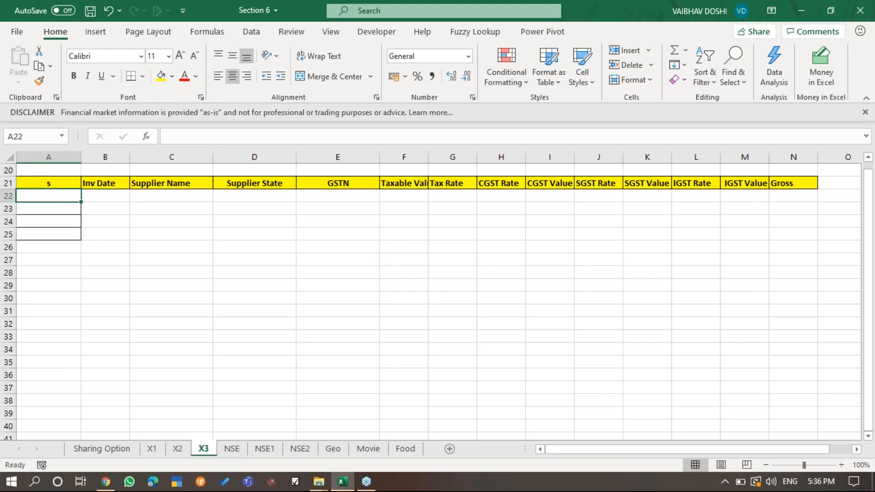
- Remove the borders from cells A22:A25 on sheet X3
key(ctrl+shift+Down)
key(ctrl+shift+Up)
key(shift+Down)
key(shift+Down)
key(shift+Down)
key(shift+Down)
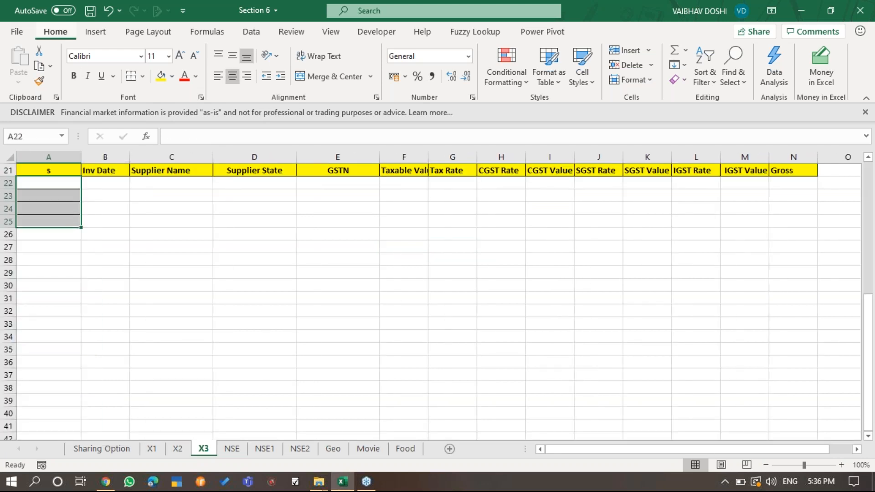
key(Up)
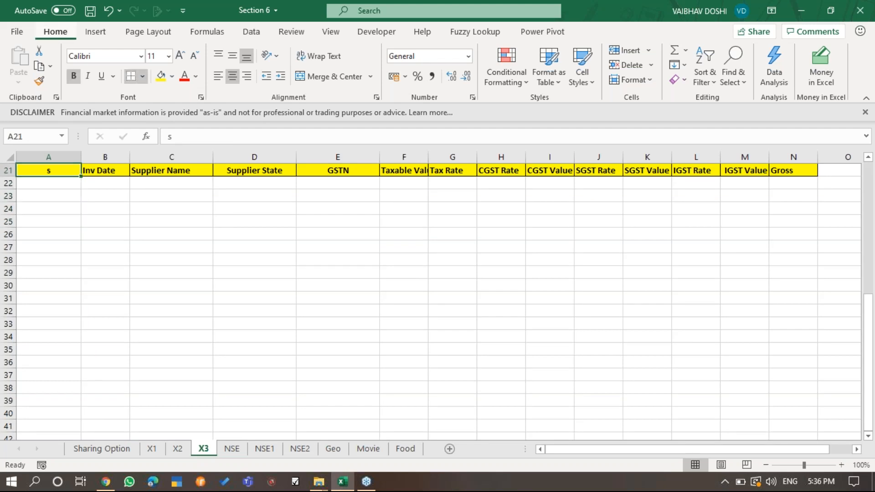
- Compare the X2 column headers with the yellow header row on X3 to find the right heading for A21
key(alt+Tab)
key(alt+Tab)
key(ctrl+Page_Up)
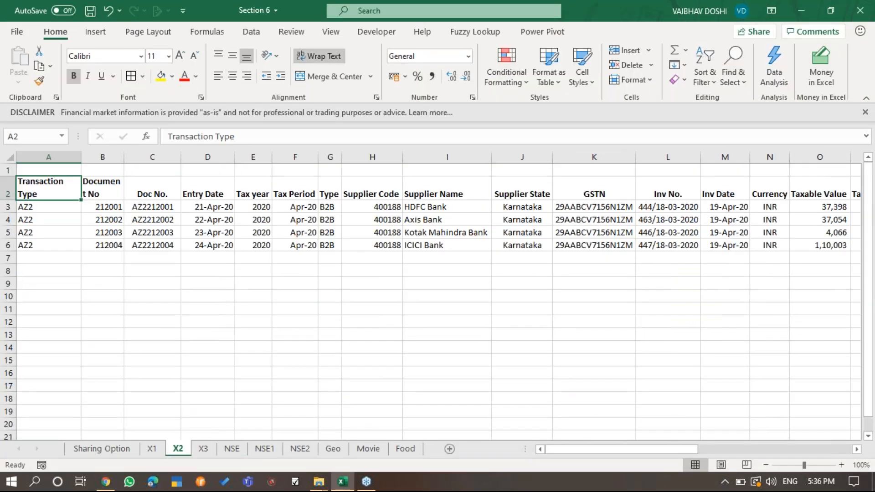
key(ctrl+Page_Down)
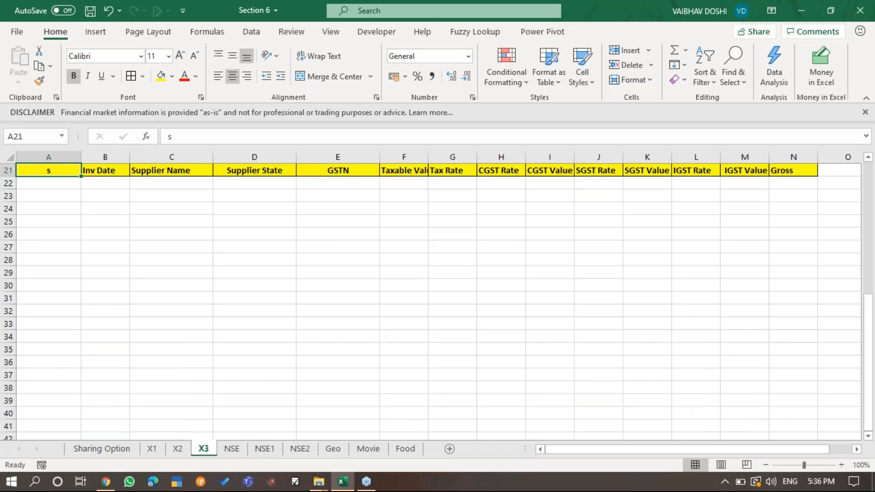
key(ctrl+Page_Up)
key(Right)
key(Right)
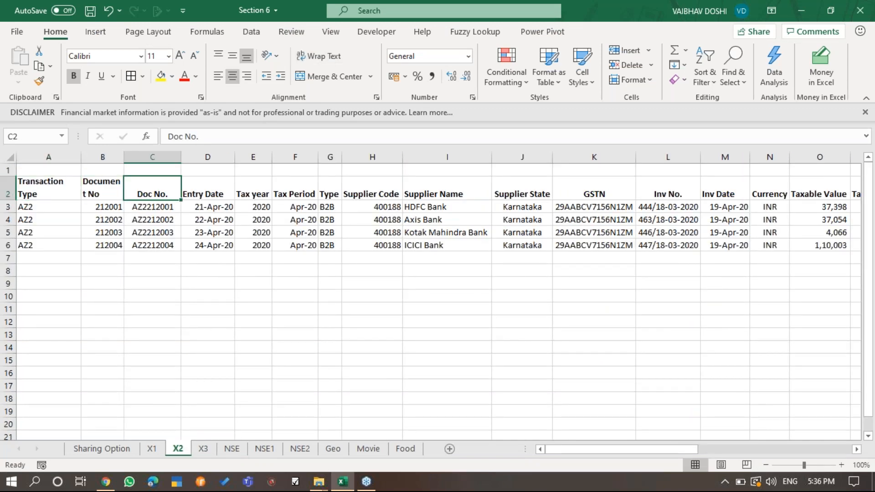
key(ctrl+Page_Up)
key(ctrl+Page_Down)
key(ctrl+Page_Down)
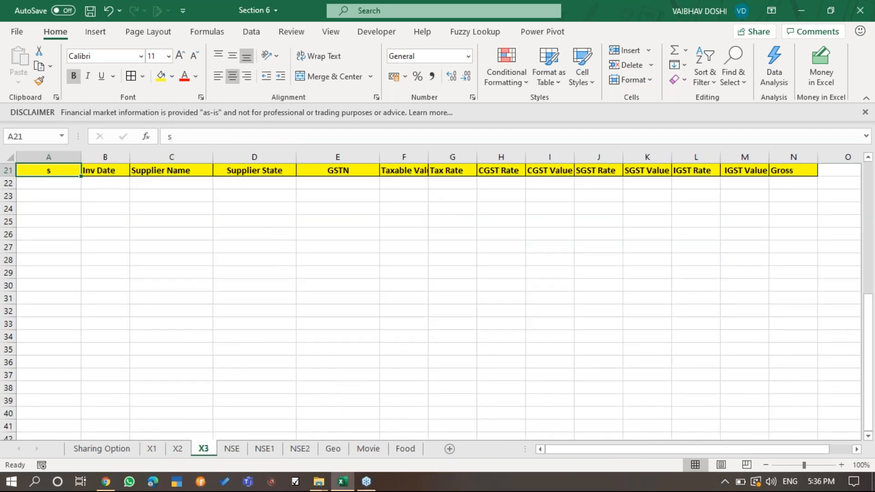
key(ctrl+Page_Up)
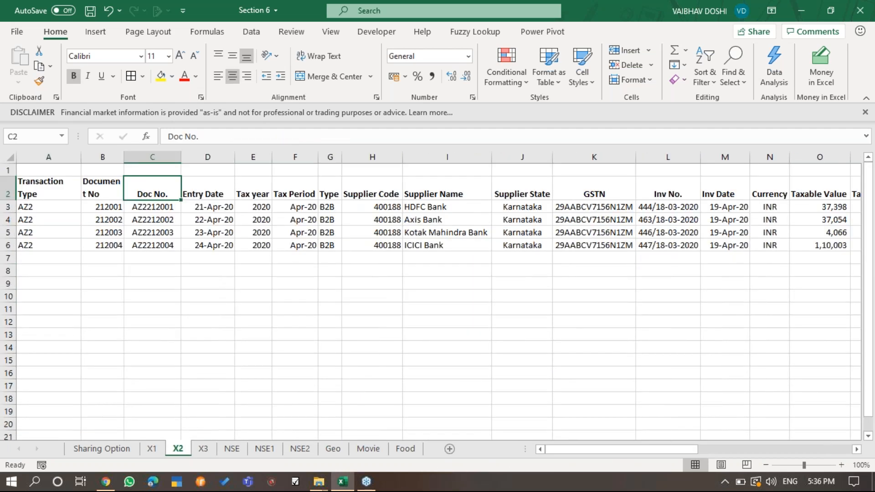
key(Right)
key(Right)
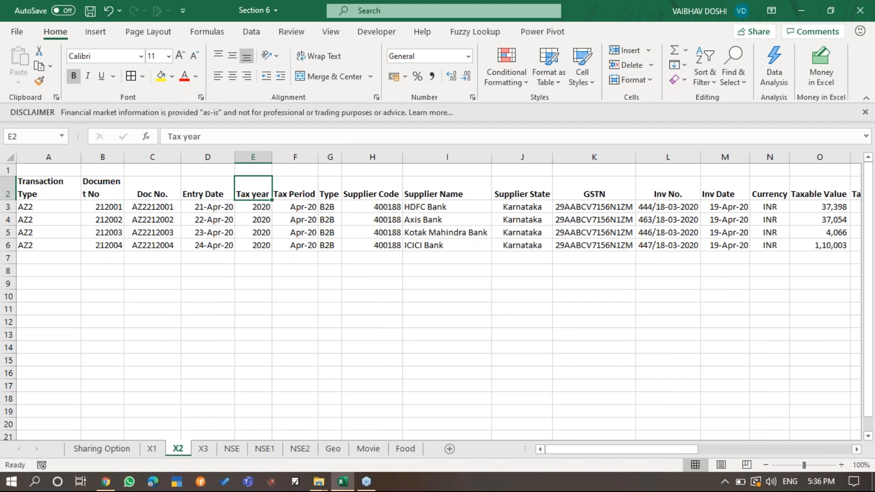
- Copy the Doc No. header text from C2 on sheet X2
key(Left)
key(Left)
key(F2)
key(shift+Home)
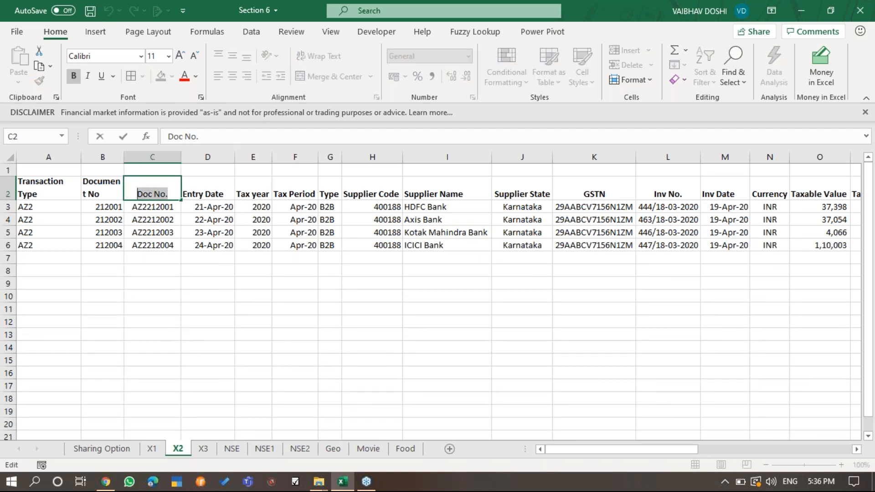
key(ctrl+c)
key(Escape)
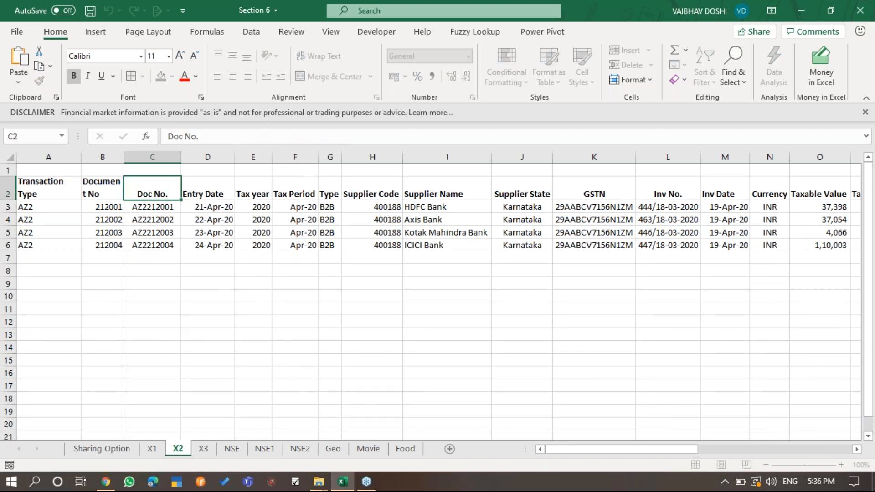
- Replace the header in A21 on sheet X3 with Inv No., copied from L2 on sheet X2
key(Right)
key(Right)
key(Right)
key(Right)
key(Right)
key(Right)
key(Right)
key(Right)
key(Right)
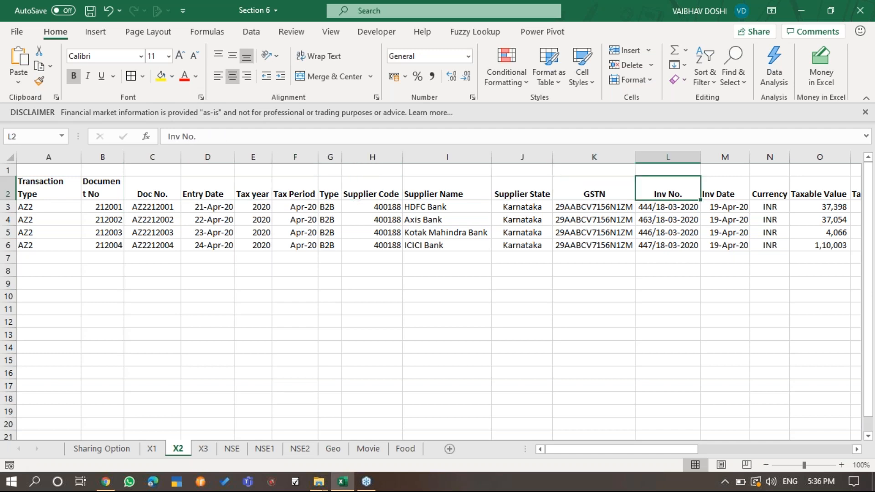
key(F2)
key(shift+Left)
key(shift+Left)
key(shift+Left)
key(shift+Left)
key(shift+Left)
key(shift+Left)
key(shift+Left)
key(Return)
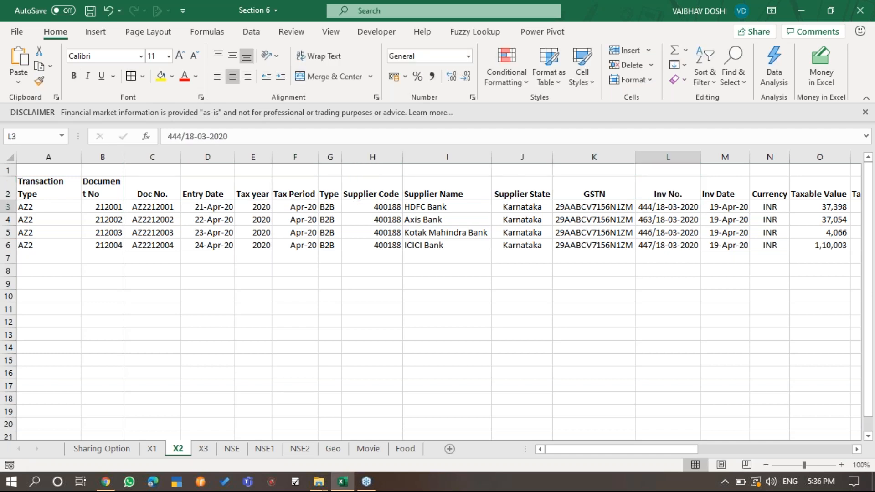
key(ctrl+Page_Down)
key(F2)
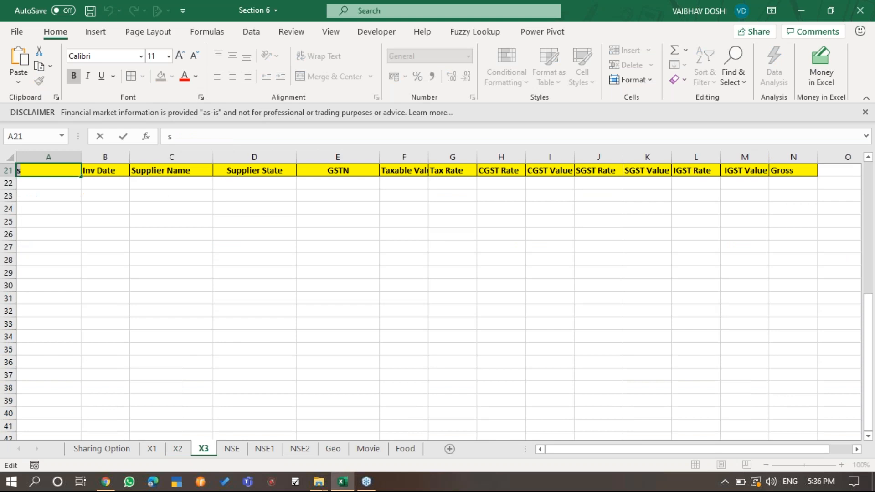
key(Escape)
- Review the yellow headers across row 21 on X3, ending on A22 below Inv No
key(Right)
key(Right)
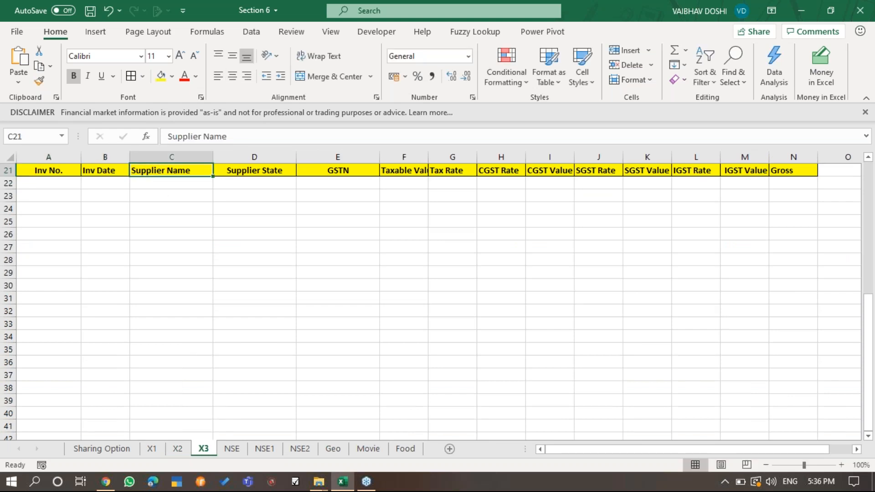
key(Right)
key(Right)
key(Right)
key(Right)
key(Right)
key(Right)
key(Right)
key(Right)
key(Right)
key(Right)
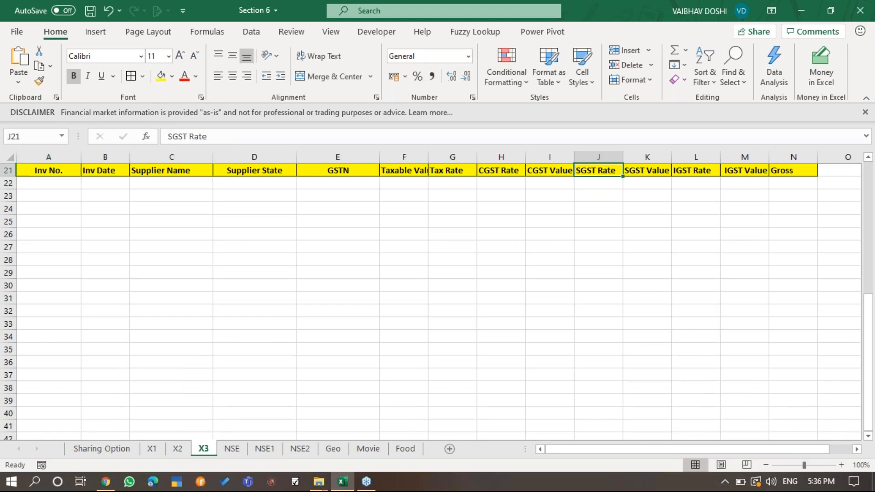
key(Right)
key(Left)
key(Left)
key(Left)
key(Left)
key(Left)
key(Left)
key(Left)
key(Left)
key(Left)
key(Left)
key(Left)
key(Left)
key(Left)
key(Down)
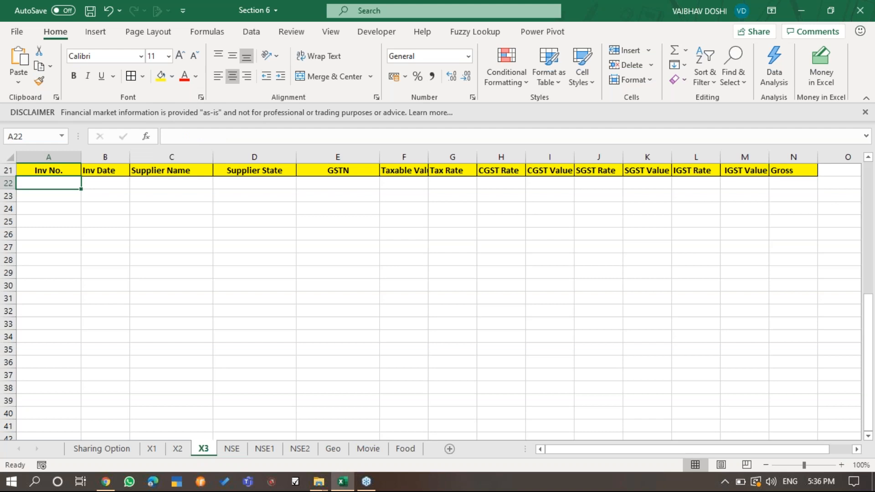
- Check how far the header row on X2 extends, and return to A22 on X3
key(ctrl+Page_Up)
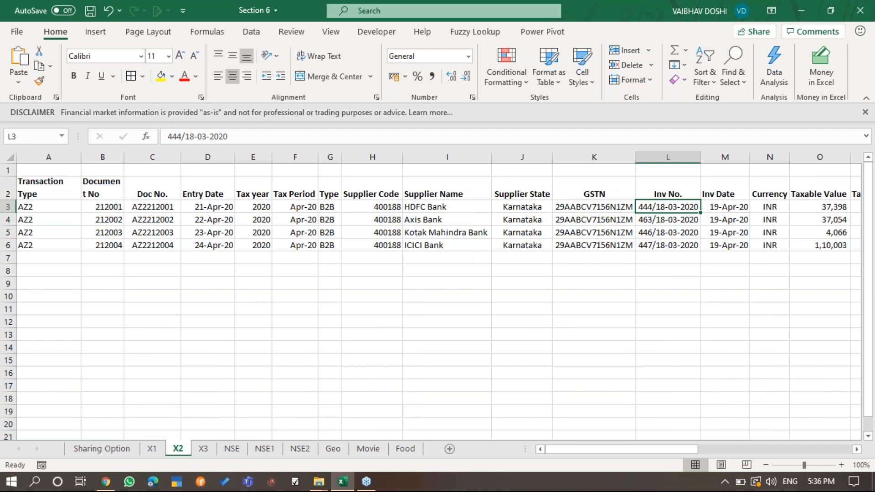
key(ctrl+Home)
key(ctrl+Right)
key(ctrl+Left)
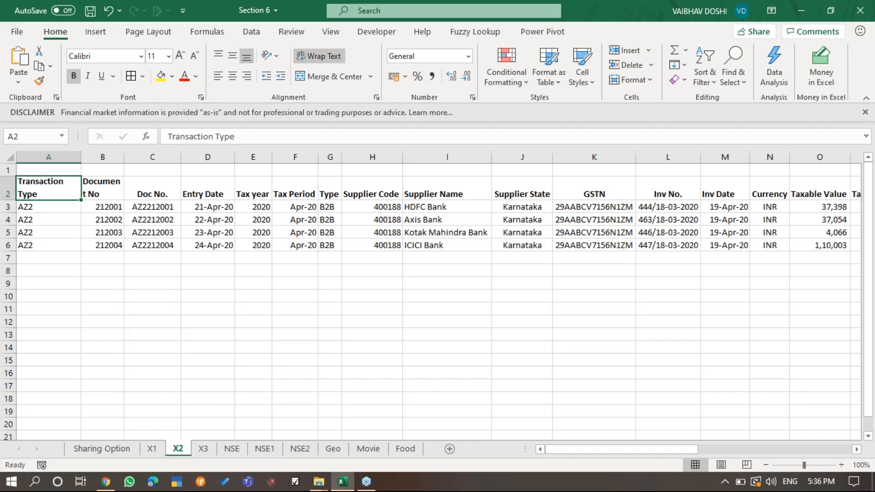
key(ctrl+Page_Down)
- Begin an XLOOKUP in A22 with A21 as the lookup value and 'X2'!$A$2:$AF$2 as the lookup array
text(=)
key(Escape)
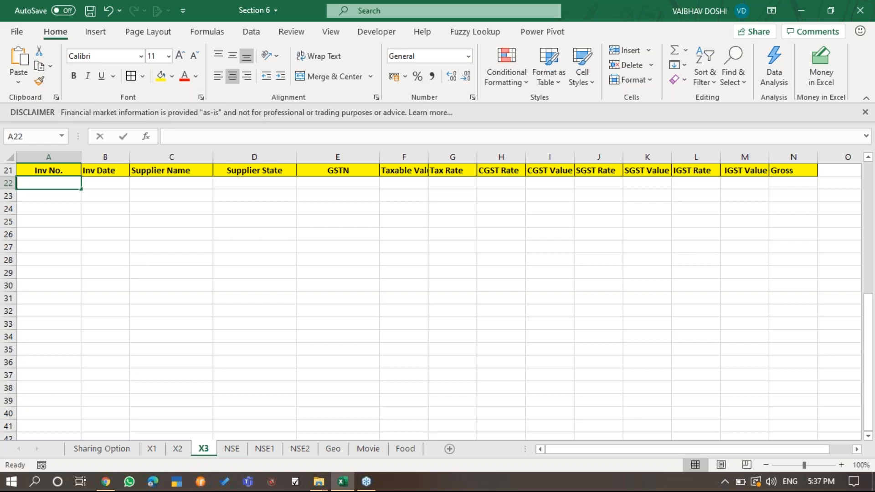
text(=XLOOKUP()
key(Up)
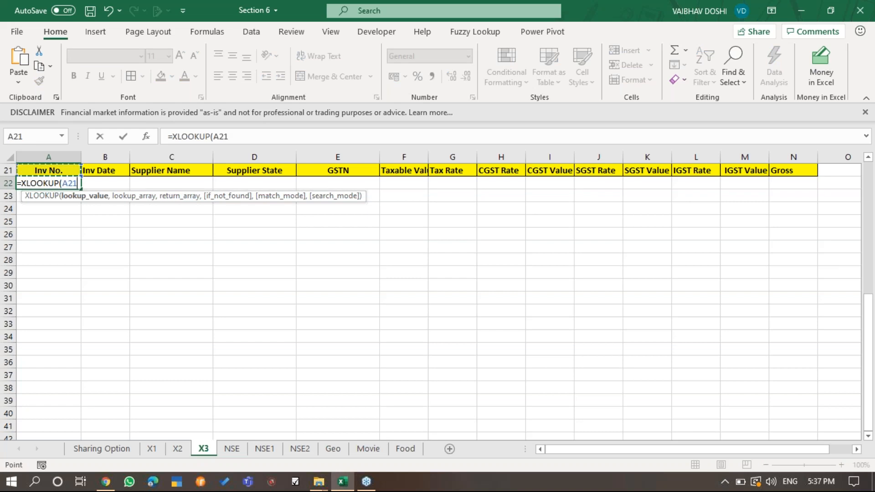
text(,)
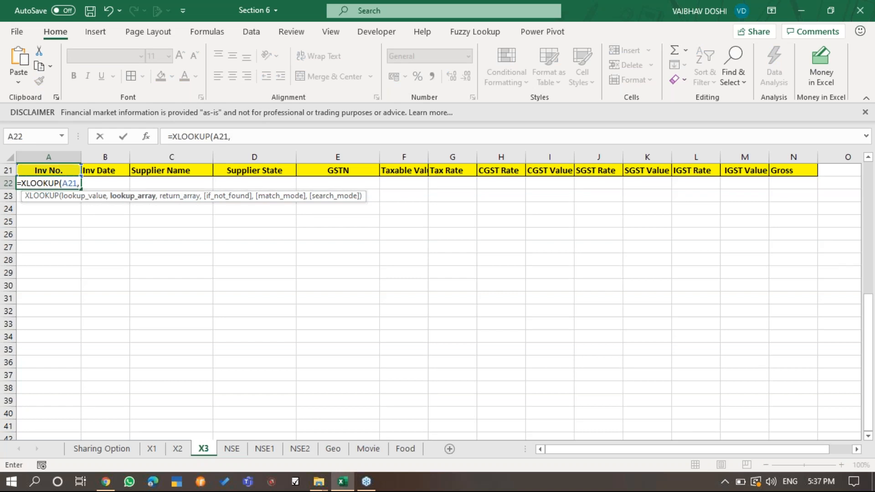
key(ctrl+Page_Up)
key(Down)
key(Down)
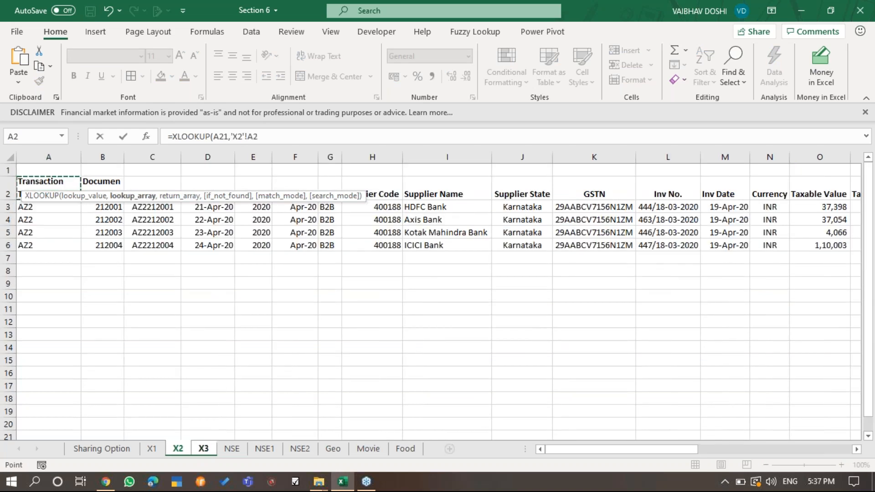
key(ctrl+shift+Right)
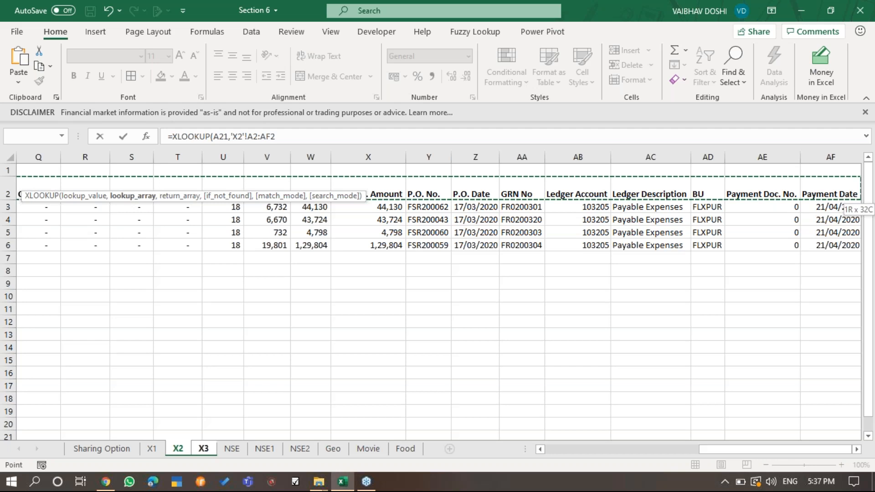
key(F4)
text(,)
- Complete the XLOOKUP in A22 with 'X2'!$A$3:$AF$6 as the absolute return array
key(Down)
key(Down)
key(Home)
key(Up)
key(ctrl+shift+End)
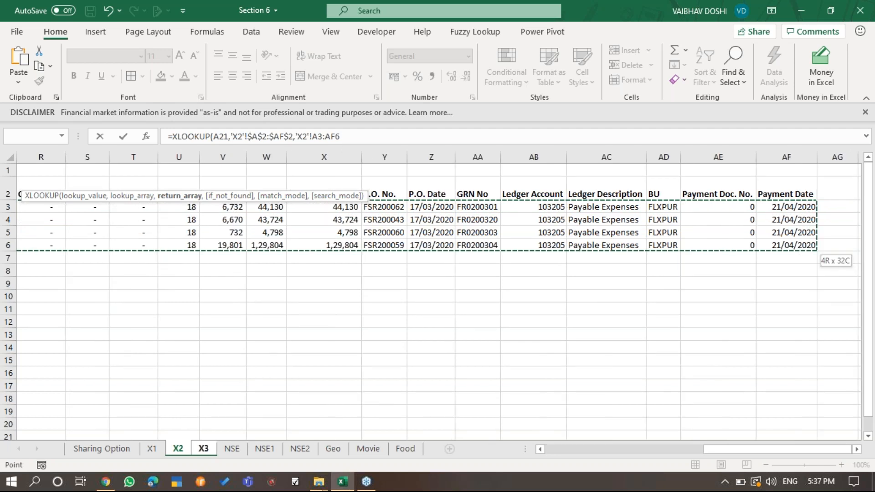
key(F4)
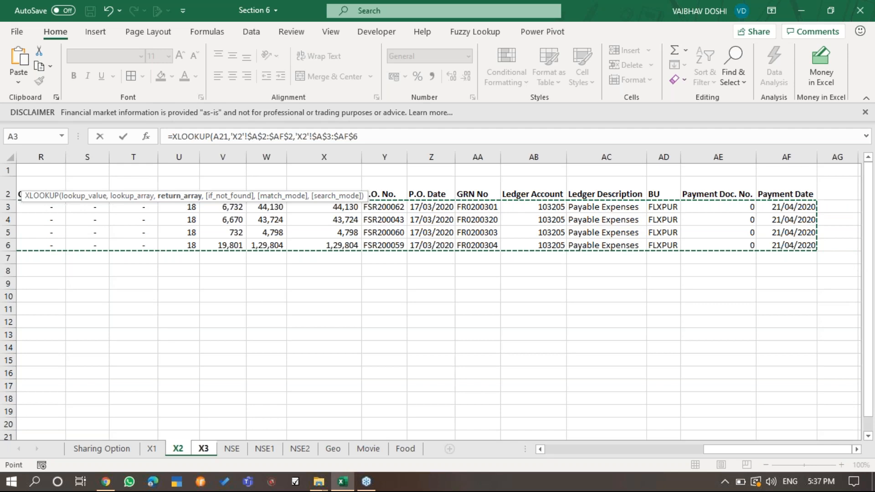
text())
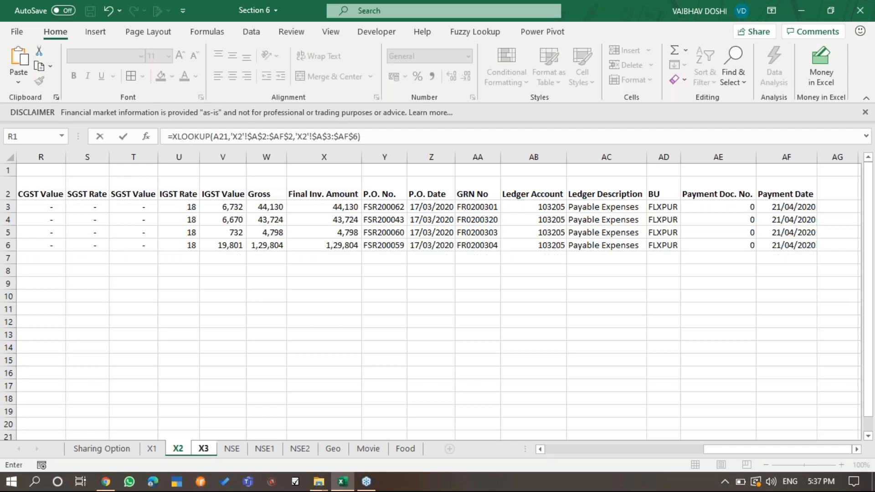
key(Return)
key(F2)
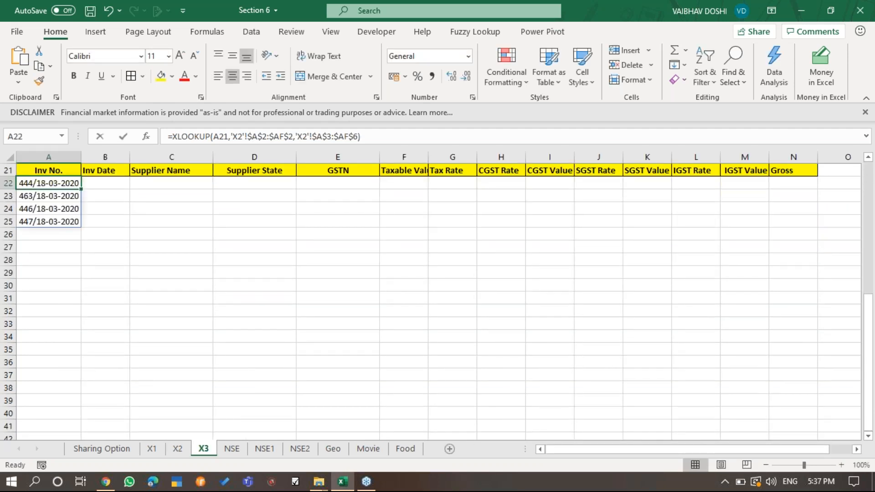
key(Return)
- Copy the XLOOKUP formula from A22 across row 22 to the Gross column N
key(Down)
key(Up)
key(Up)
key(ctrl+c)
key(shift+Right)
key(shift+Right)
key(shift+Right)
key(shift+Right)
key(shift+Right)
key(shift+Right)
key(shift+Right)
key(shift+Right)
key(shift+Right)
key(shift+Right)
key(shift+Right)
key(shift+Right)
key(shift+Right)
key(Return)
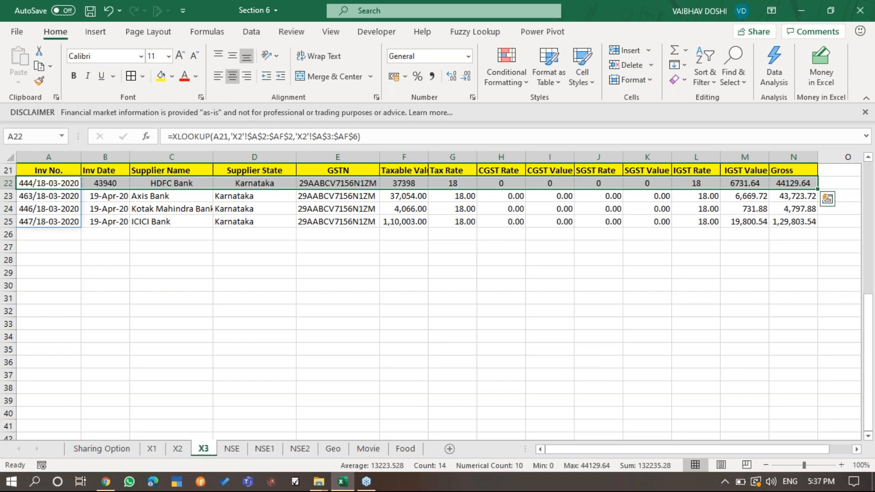
- Format the Inv Date results in B22:B25 as day-month-year dates
key(Right)
key(Right)
key(Left)
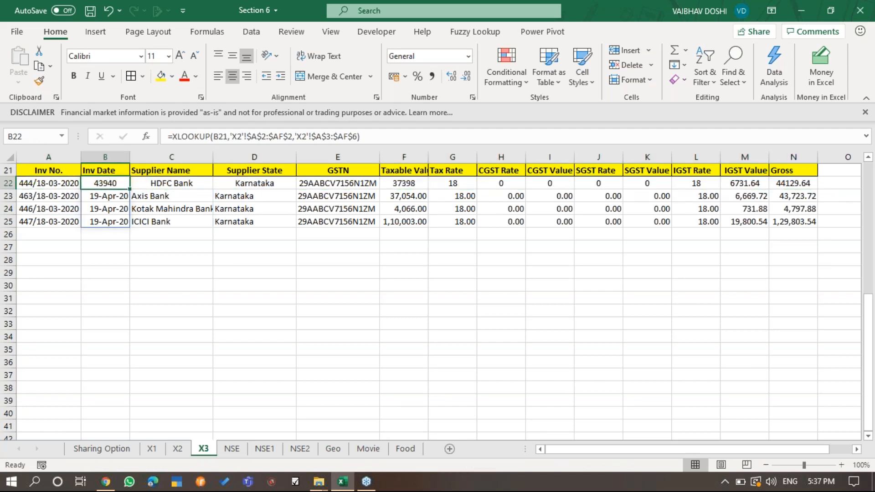
key(ctrl+shift+Down)
key(ctrl+shift+2)
key(ctrl+shift+3)
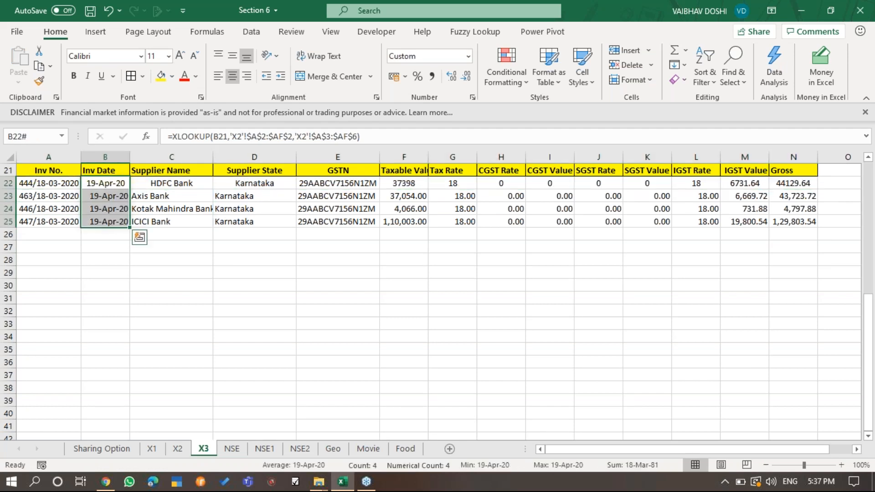
- Format F22:N25, from Taxable Value to Gross, as numbers with thousands separators and two decimals
key(Right)
key(Right)
key(Right)
key(Right)
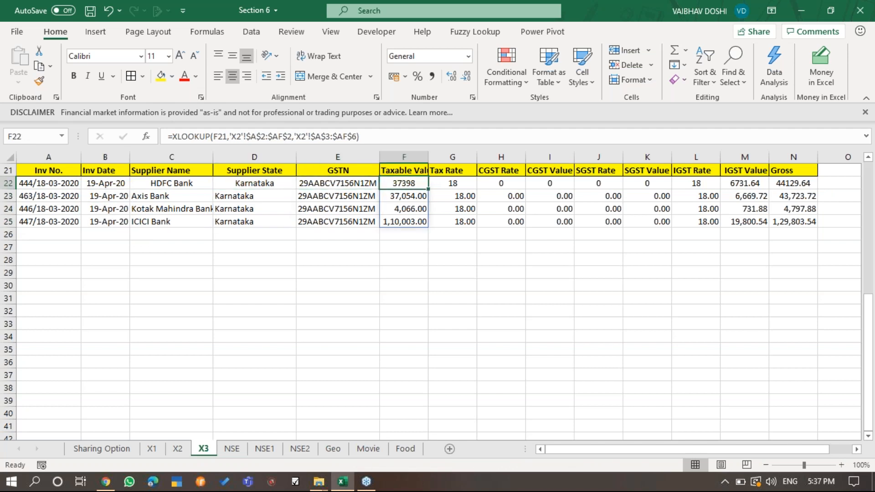
key(ctrl+shift+Right)
key(ctrl+shift+Down)
key(ctrl+shift+1)
key(Left)
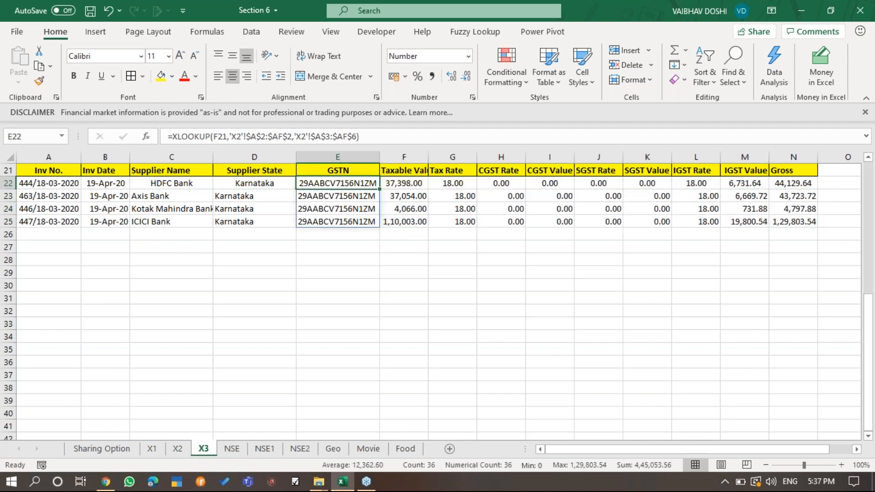
- Examine the spilled XLOOKUP results and their formulas across the invoice rows on X3
key(Left)
key(Left)
key(Left)
key(Left)
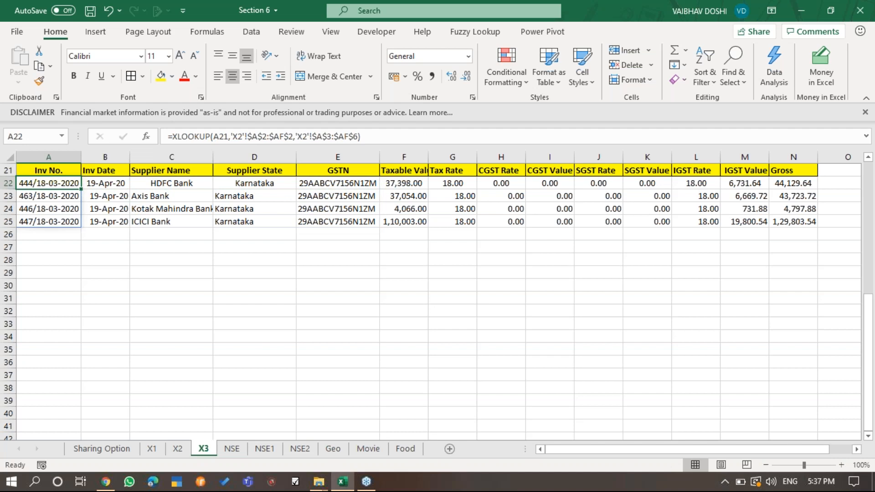
key(Down)
key(Down)
key(Down)
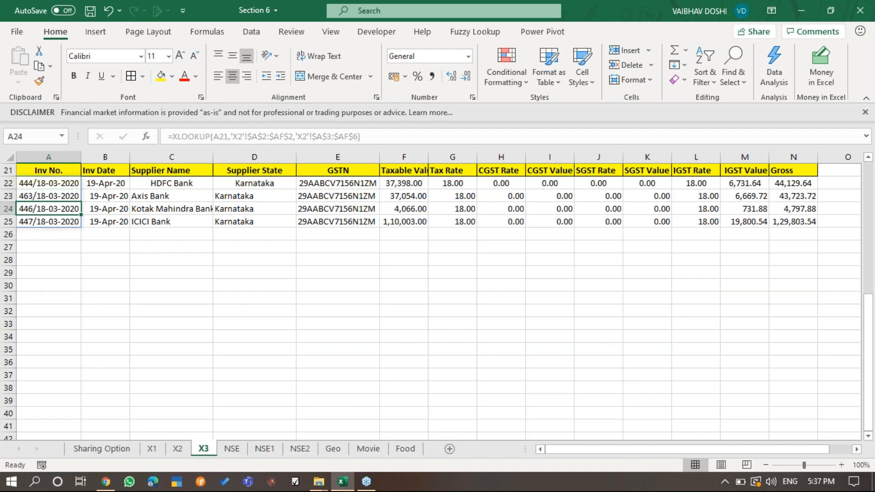
key(Right)
key(Right)
key(Right)
key(Left)
key(Left)
key(Left)
key(Right)
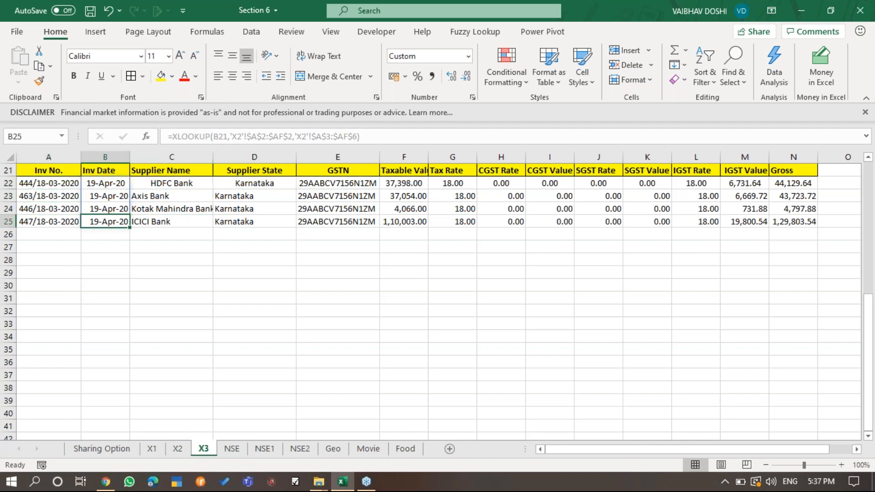
- Examine the XLOOKUP formulas in row 22 from Supplier Name across to Gross
click(192, 231)
key(Up)
key(Up)
key(Up)
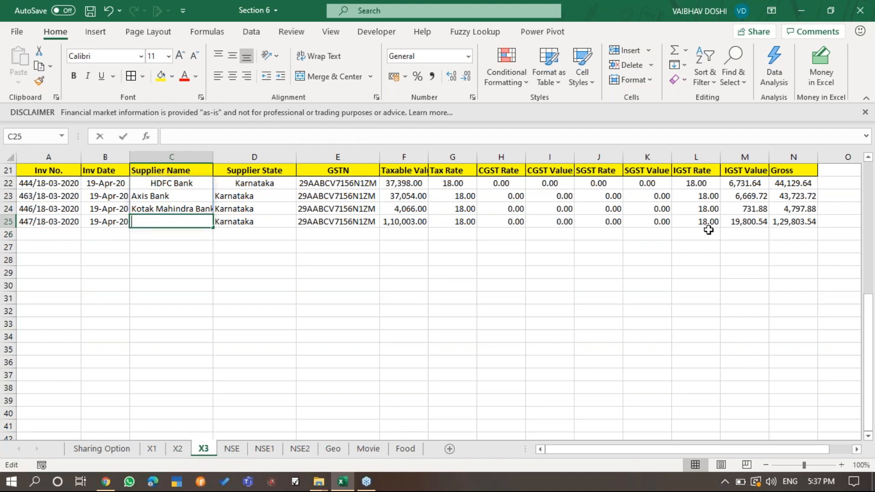
key(Up)
key(F2)
key(Tab)
key(Tab)
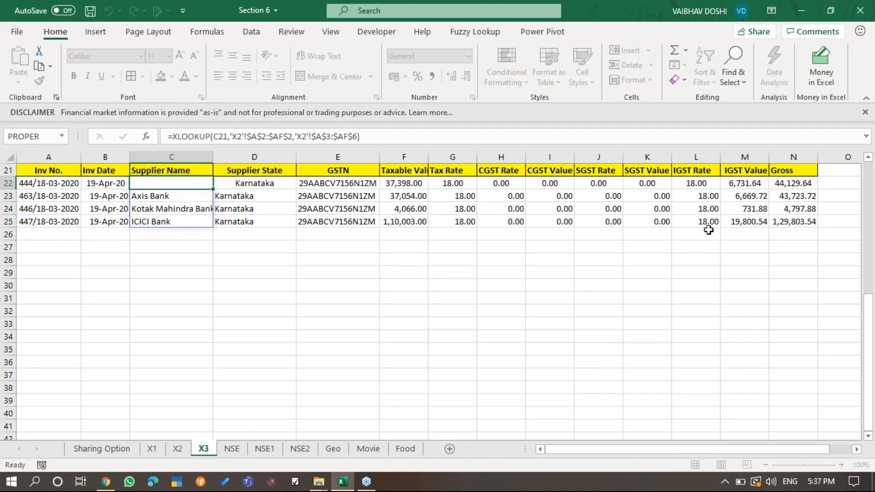
key(F2)
key(Tab)
key(F2)
key(Tab)
key(F2)
key(Tab)
key(F2)
key(Tab)
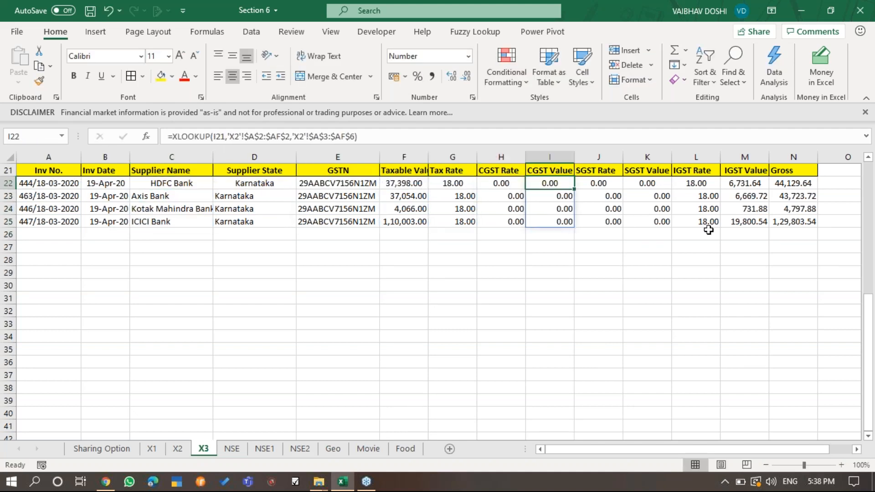
key(Tab)
key(Tab)
key(F2)
key(Tab)
key(Tab)
key(Tab)
key(F2)
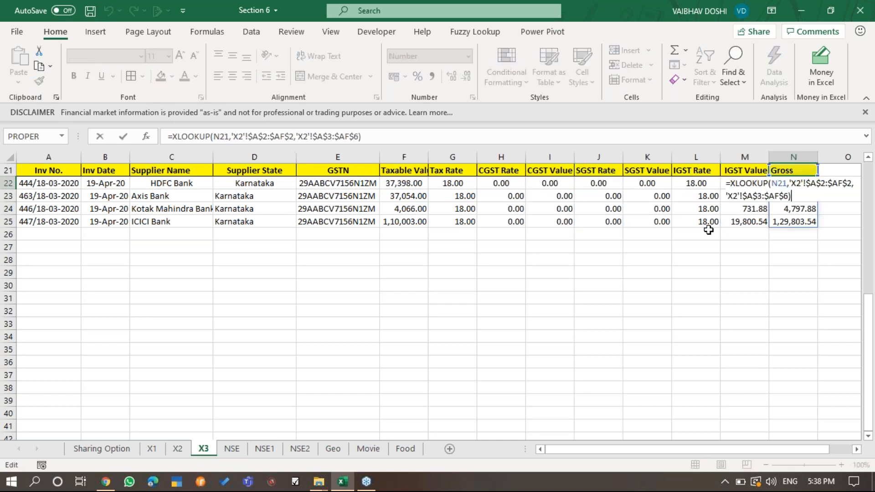
key(Escape)
- Total the spilled Gross values in N26 with the AutoSum formula =SUM(N22#)
key(Down)
key(Down)
key(Down)
key(Down)
key(alt+equal)
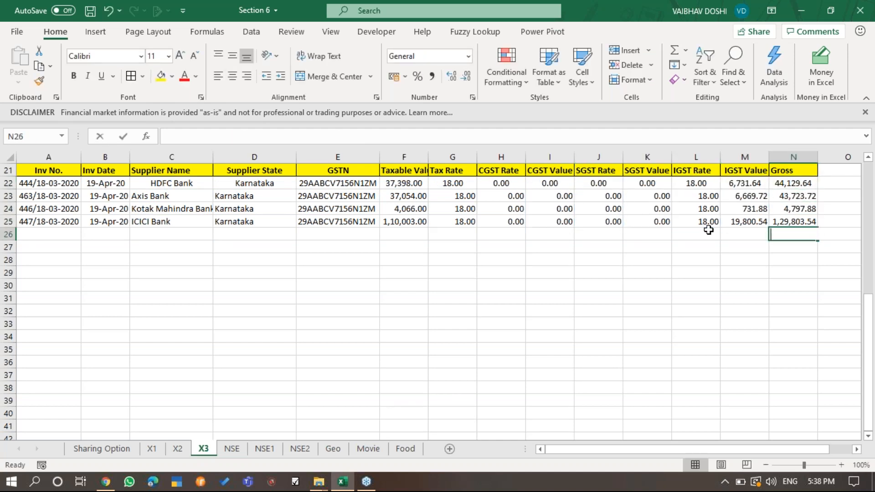
key(ctrl+Return)
- Copy the Gross total formula from N26 across row 26 back to the CGST Value column I
key(ctrl+c)
key(shift+Left)
key(shift+Left)
key(shift+Left)
key(shift+Left)
key(shift+Left)
key(shift+Left)
key(shift+Left)
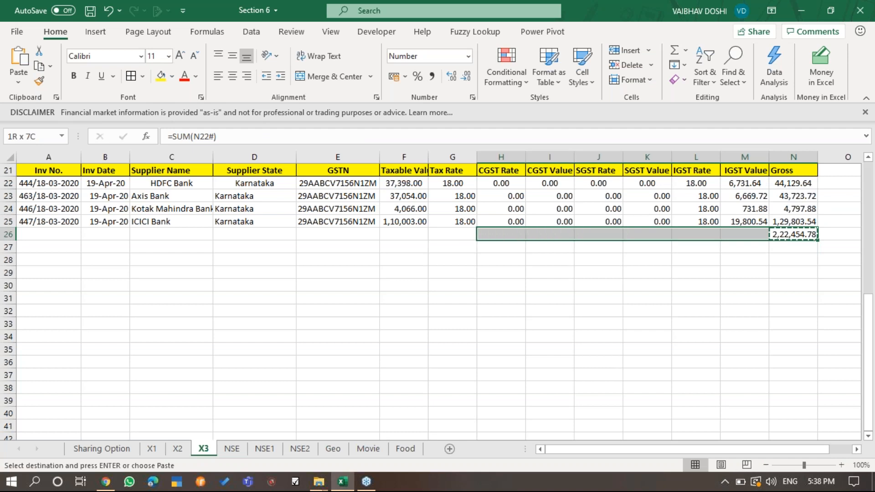
key(shift+Right)
key(shift+Right)
key(shift+Right)
key(shift+Left)
key(shift+Right)
key(shift+Left)
key(Return)
- Delete the totals under IGST Rate in L26 and SGST Rate in J26
key(Left)
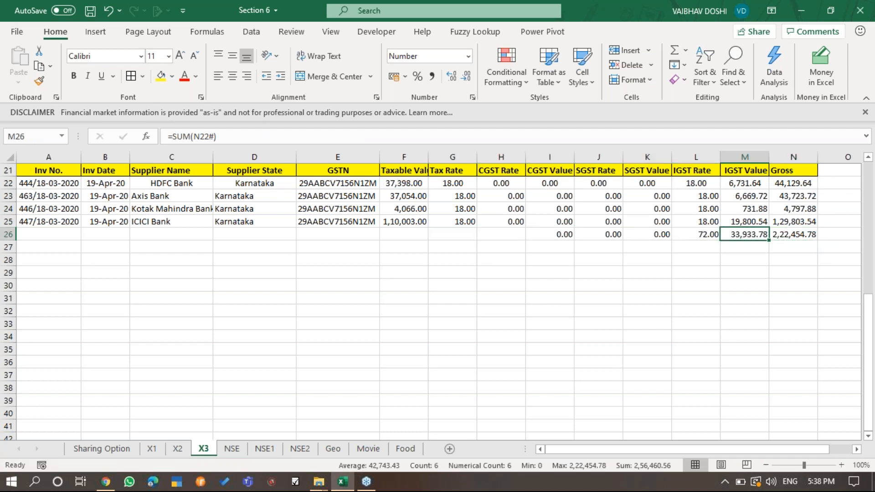
key(Right)
key(Right)
key(Left)
key(Left)
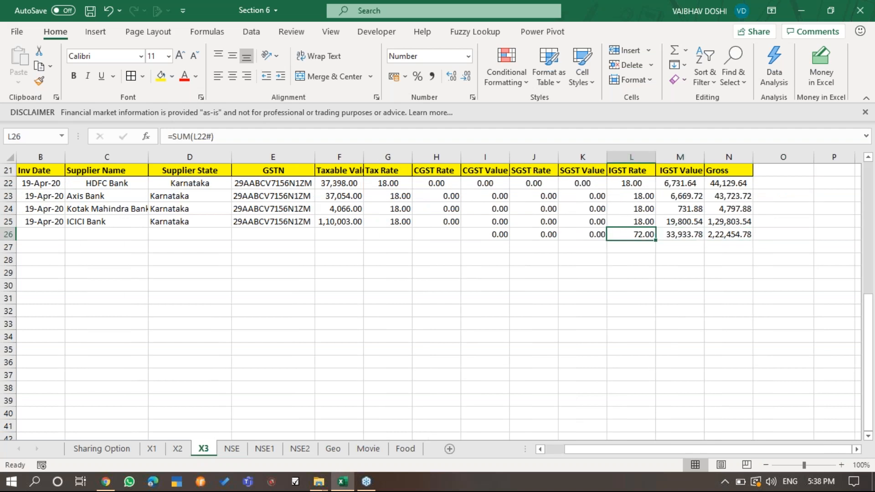
key(Delete)
key(Left)
- Examine the remaining totals in row 26 and the SUM formula under IGST Value in M26
key(Left)
key(Delete)
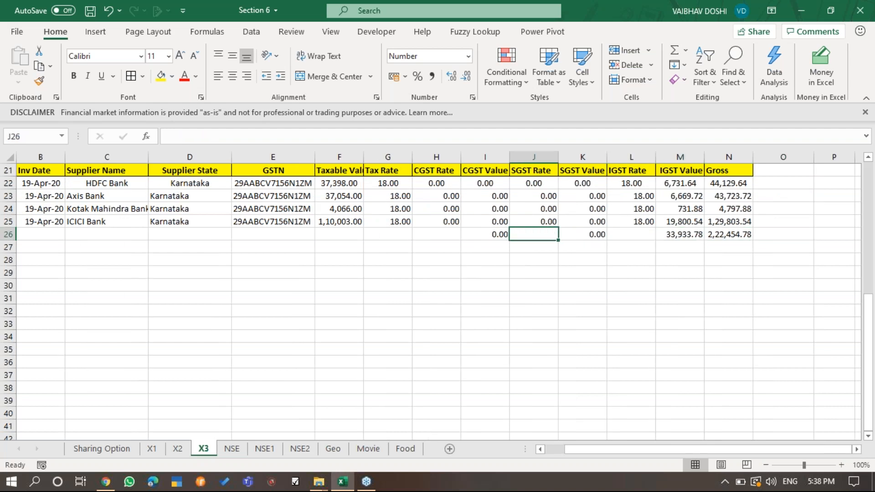
key(Left)
key(Left)
key(Right)
key(Right)
key(Right)
key(Right)
key(Right)
key(F2)
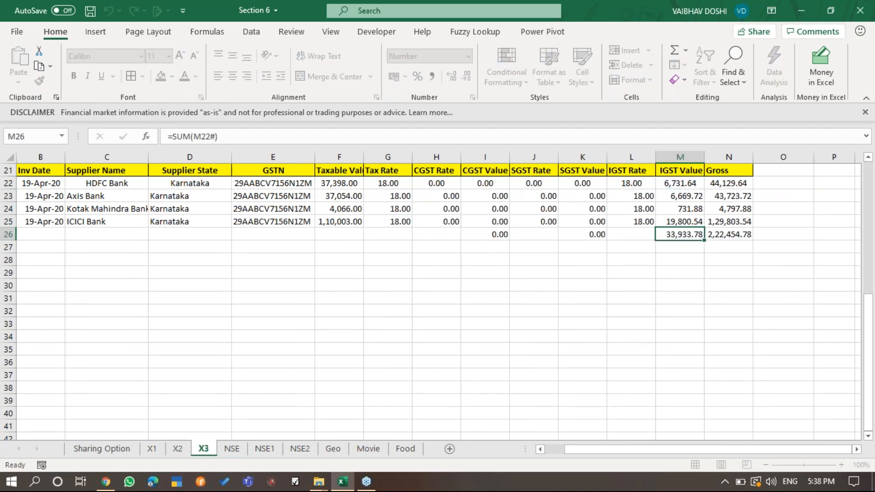
- Make the totals in row 26 bold
key(Tab)
key(shift+space)
key(super+space)
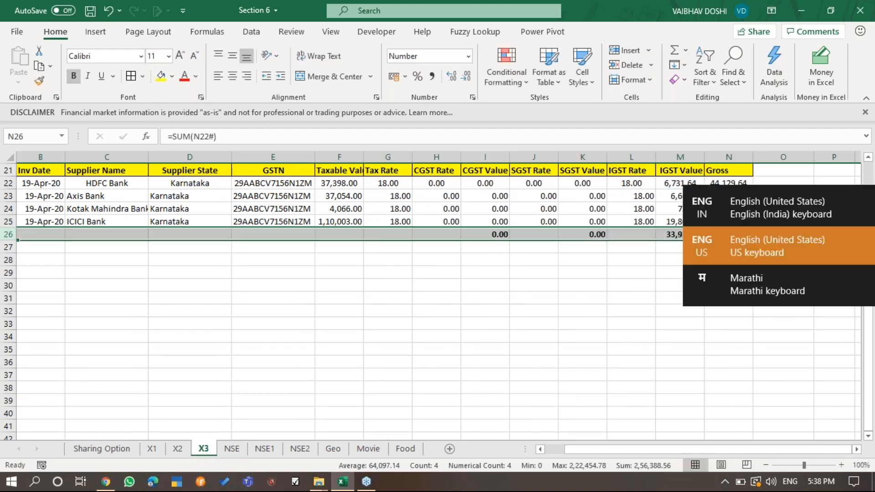
- Clear the XLOOKUP results and the totals from A22:N26, keeping the header row
key(Left)
key(Home)
key(Up)
key(Up)
key(Up)
key(Up)
key(Up)
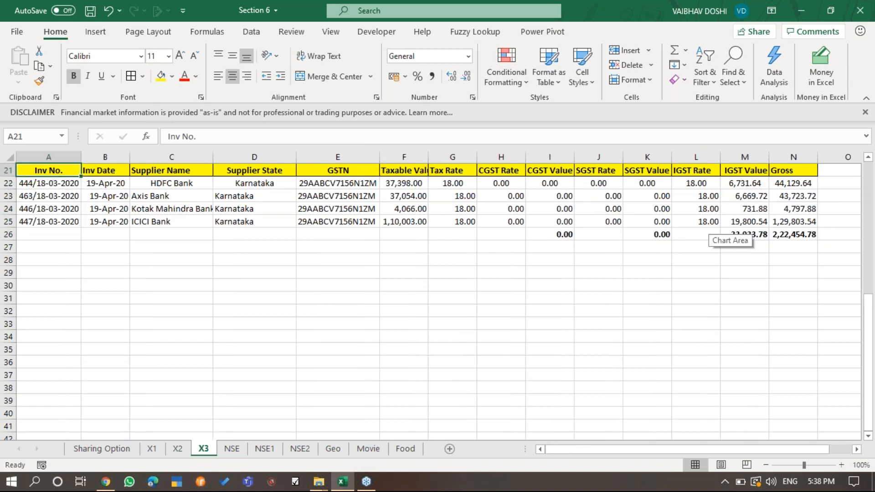
key(Right)
key(Right)
key(Right)
key(Down)
key(Down)
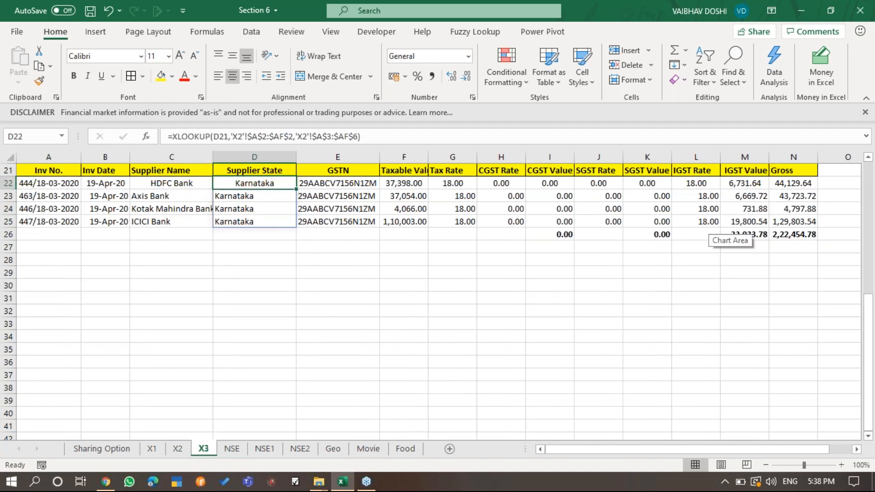
key(Left)
key(Left)
key(Up)
key(Up)
key(Left)
key(Down)
key(ctrl+shift+Down)
key(ctrl+shift+Right)
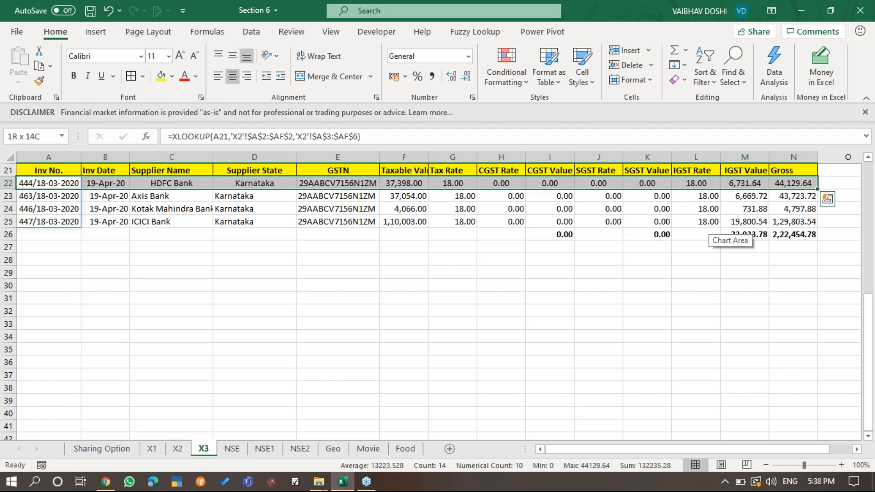
key(shift+Down)
key(Delete)
key(Left)
- Begin an XLOOKUP formula in A22 with A21 as the lookup value and 'X2'!$A$2:$AF$2 as the lookup array
text(=xl)
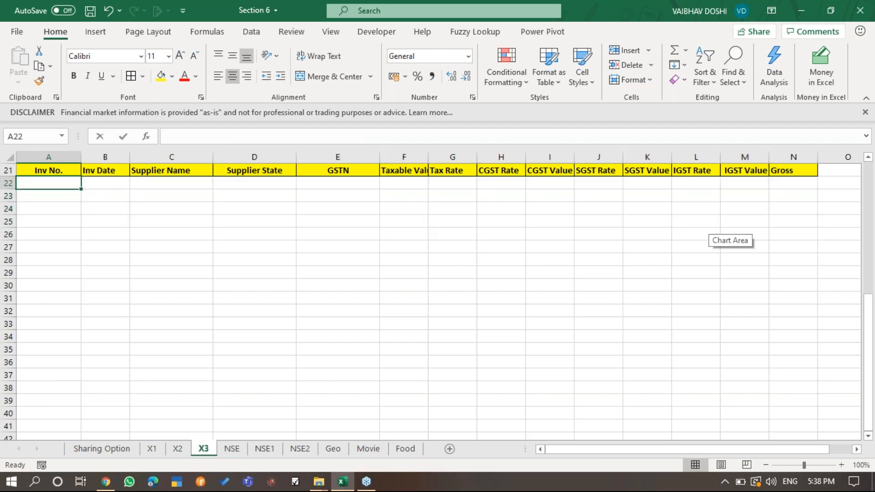
key(Tab)
key(Up)
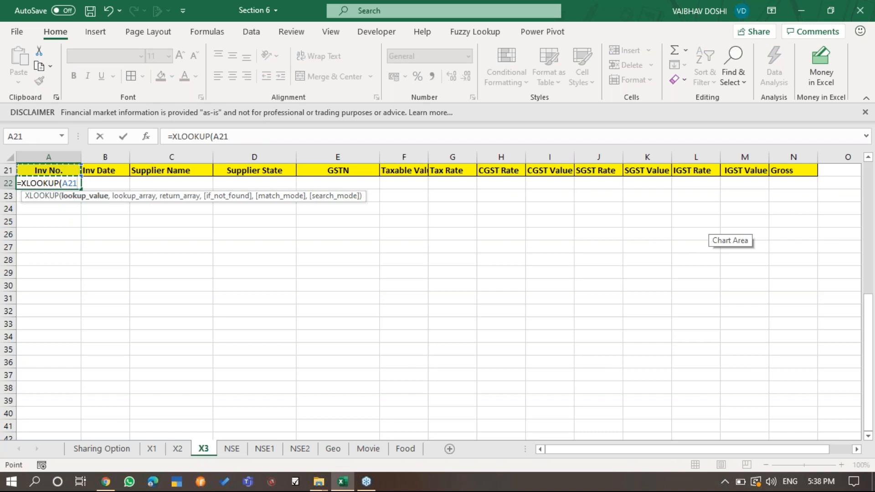
text(,)
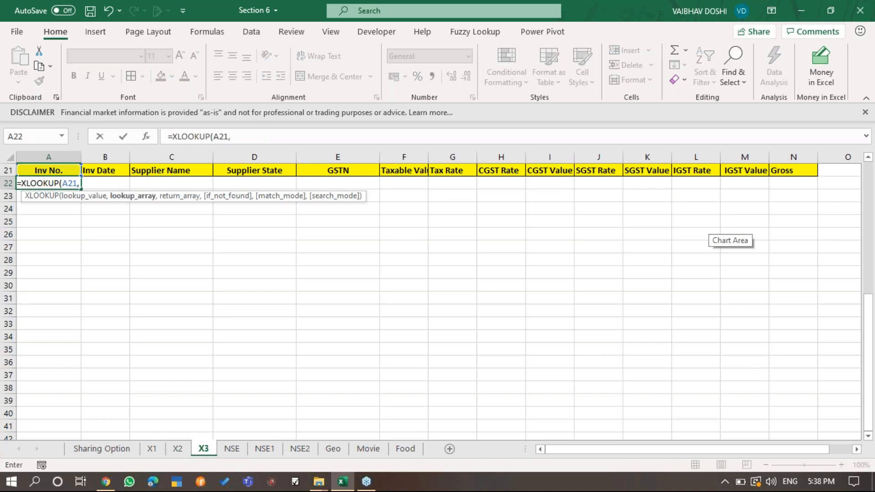
key(ctrl+Page_Up)
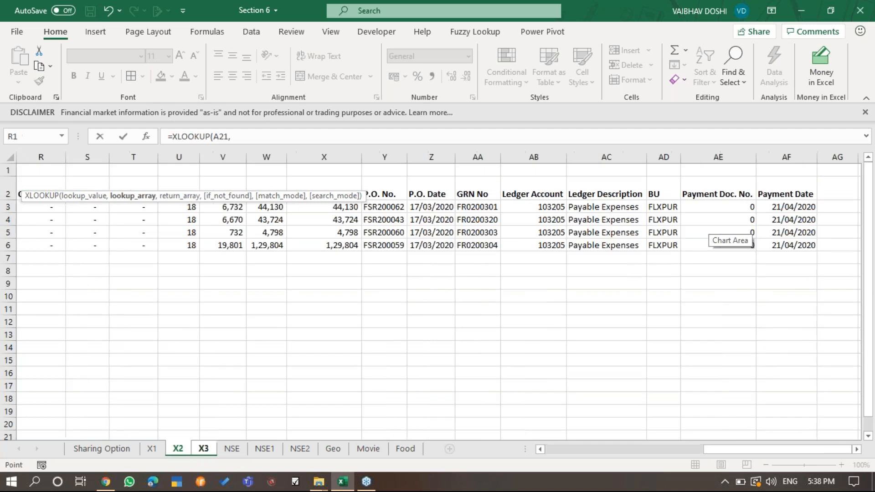
key(ctrl+Left)
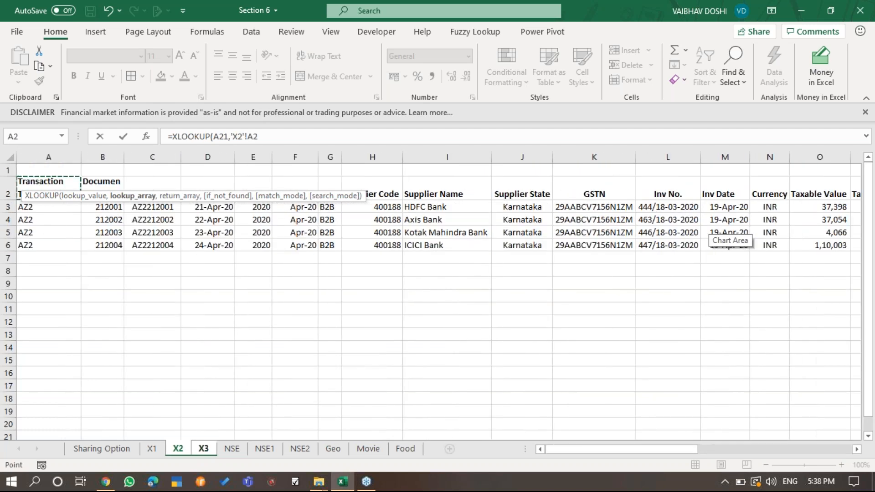
key(ctrl+shift+Right)
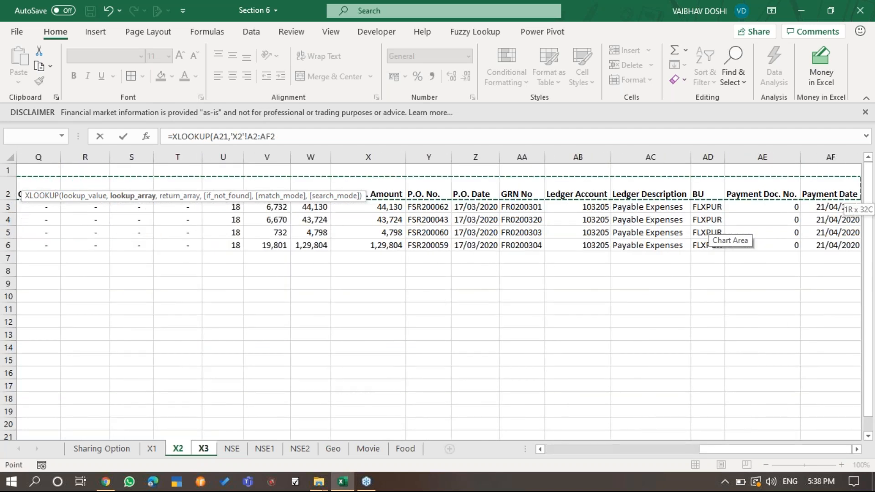
key(F4)
- Complete the A22 XLOOKUP formula with 'X2'!$A$3:$AF$6 as the return array
text(,)
key(Down)
key(Down)
key(ctrl+Left)
key(Up)
key(ctrl+shift+Right)
key(ctrl+shift+Down)
key(F4)
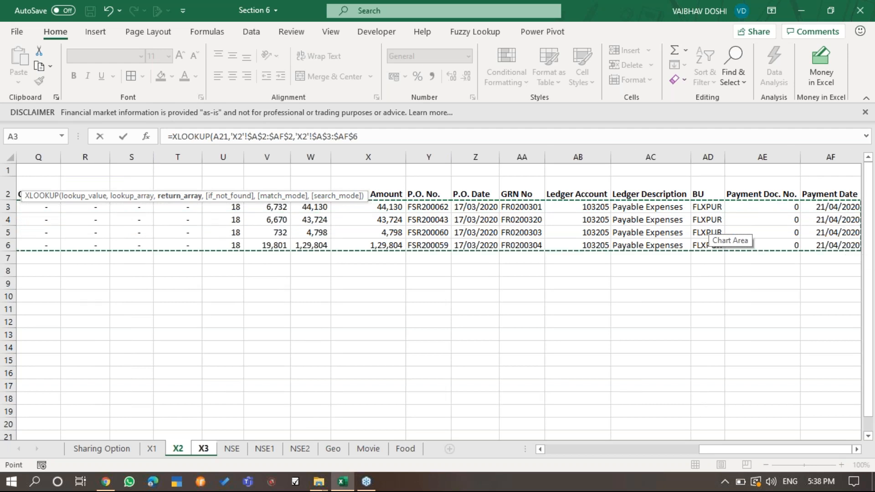
key(ctrl+Return)
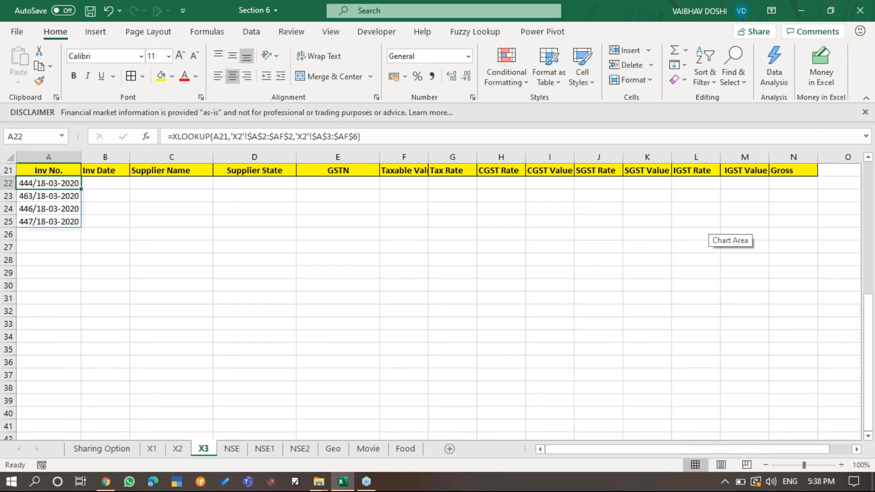
- Copy the XLOOKUP formula from A22 across row 22 to the Gross column N
key(ctrl+c)
key(shift+Right)
key(shift+Right)
key(shift+Right)
key(shift+Right)
key(shift+Right)
key(shift+Right)
key(shift+Right)
key(shift+Right)
key(shift+Right)
key(shift+Right)
key(shift+Right)
key(shift+Right)
key(shift+Right)
key(Return)
- Format the Inv Date results in B22:B25 as day-month-year dates
key(Right)
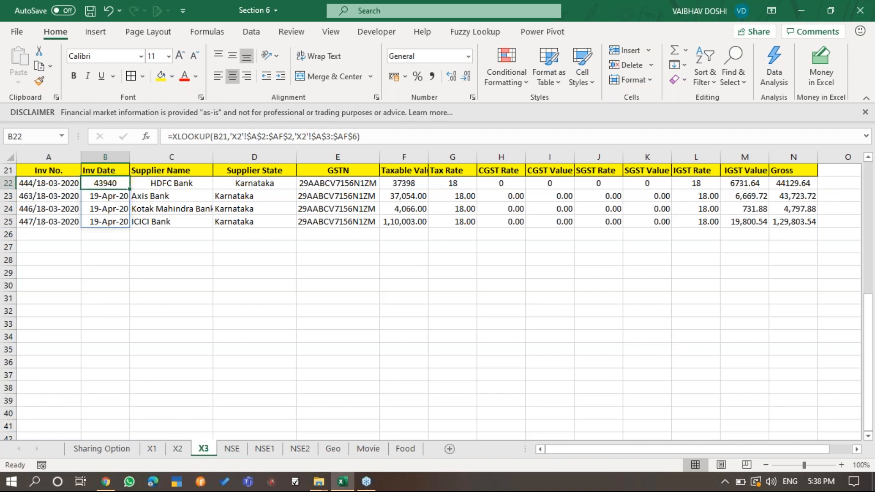
key(ctrl+shift+Down)
key(ctrl+shift+3)
- Format F22:N25, from Taxable Value to Gross, as numbers with thousands separators and two decimals
key(Right)
key(Right)
key(Right)
key(Right)
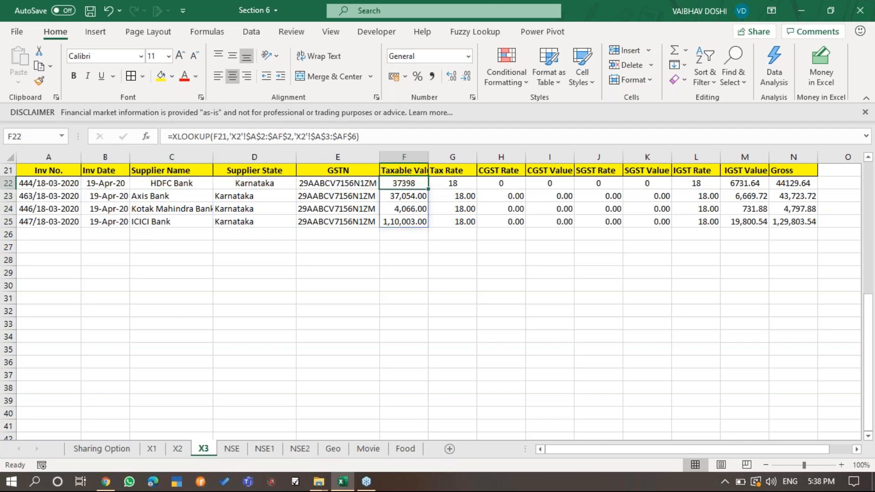
key(ctrl+shift+Right)
key(ctrl+shift+Down)
key(ctrl+shift+1)
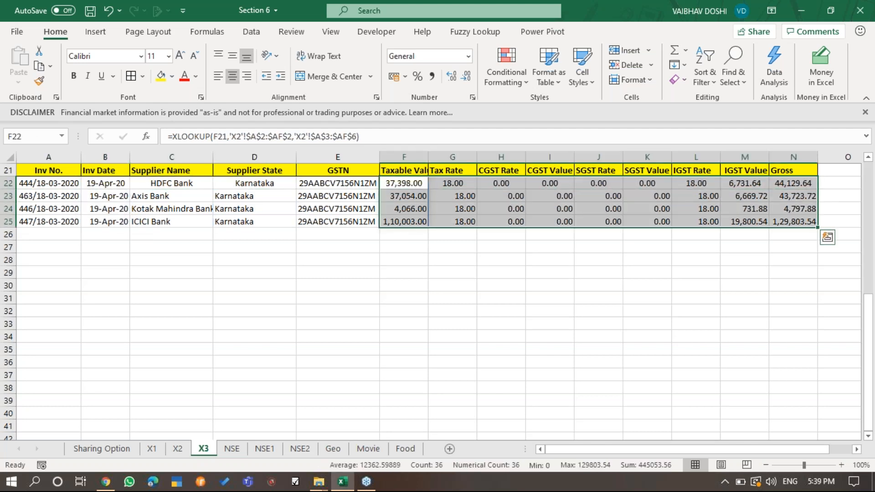
- Examine the spilled invoice results in the Taxable Value to Gross columns and their underlying formulas
key(Left)
key(Down)
key(Down)
key(Down)
key(Down)
key(Right)
key(Right)
key(Right)
key(Right)
key(Right)
key(Up)
key(Up)
key(Right)
key(Right)
key(Right)
key(Right)
key(Left)
key(Left)
key(Left)
key(Left)
key(Left)
key(Left)
key(Left)
key(Left)
key(Left)
key(Left)
key(Left)
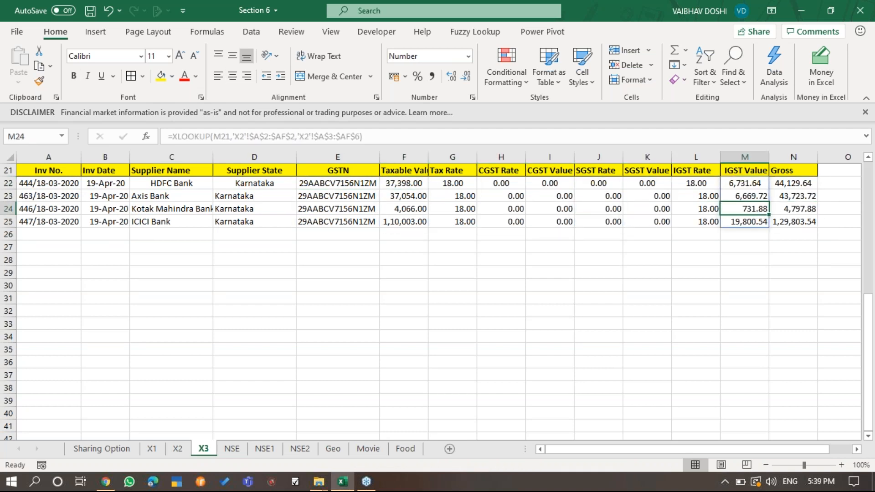
key(Right)
key(Right)
key(Right)
key(Right)
key(Right)
key(Right)
key(Right)
key(Right)
key(Right)
key(Right)
key(Right)
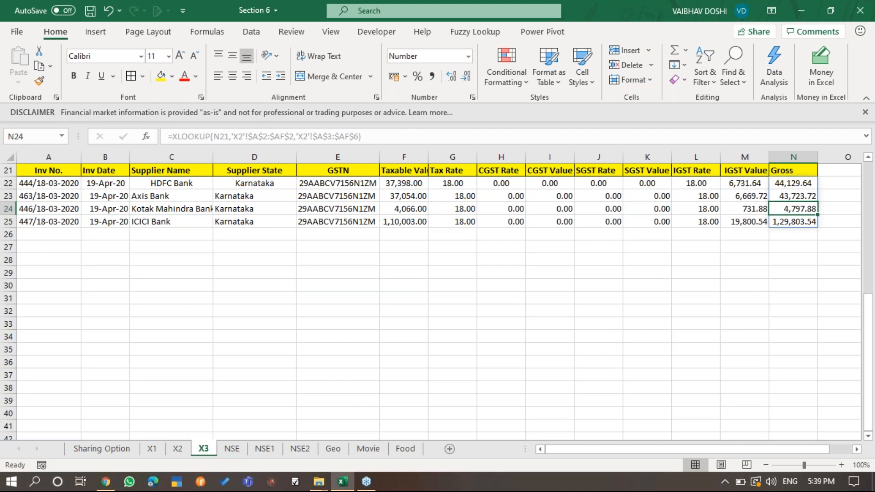
click(865, 41)
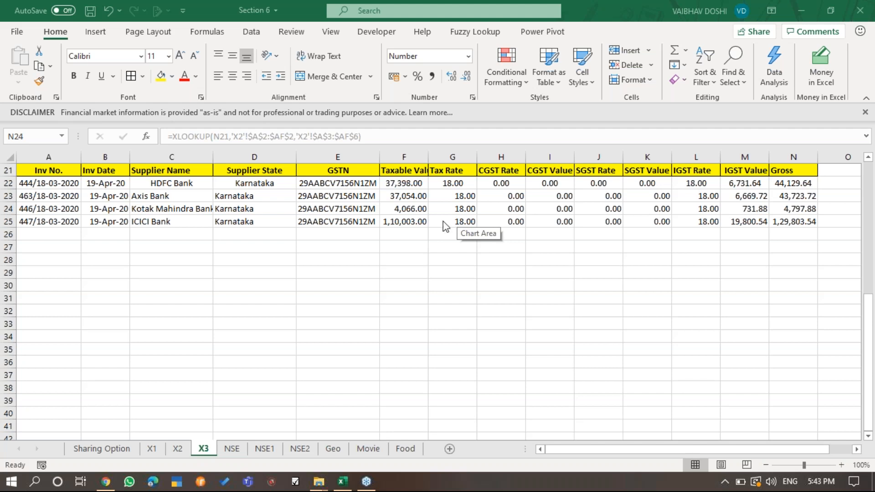
- Clear the XLOOKUP formulas from row 22, columns A to N, so that all spilled results are removed
click(61, 185)
click(59, 185)
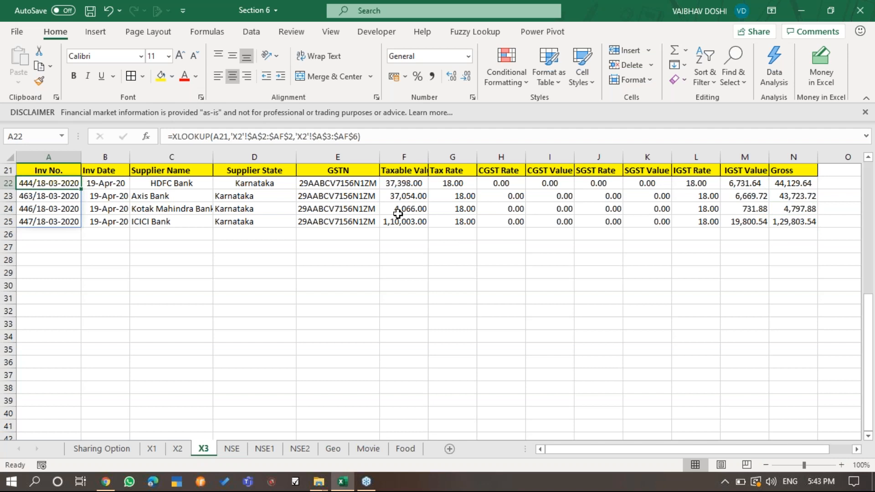
key(ctrl+shift+Right)
key(Delete)
key(Left)
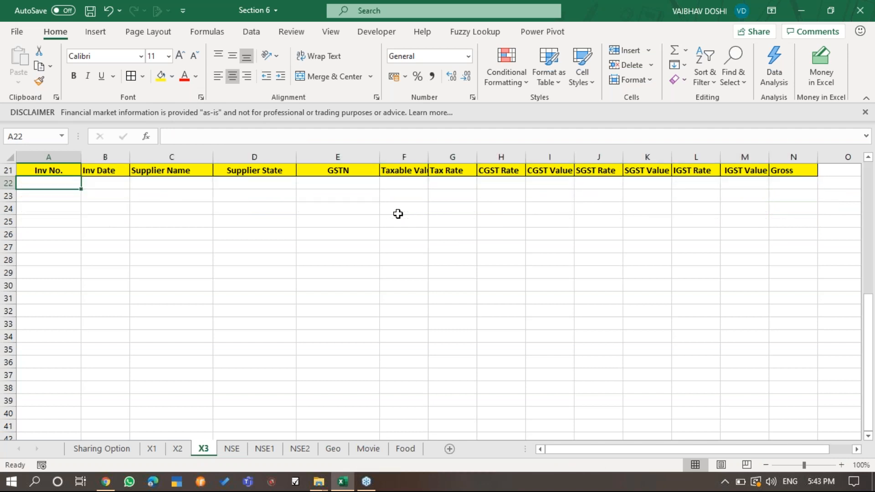
- Begin an XLOOKUP formula in A22 with A21 as lookup value and 'X2'!$A$2:$AF$2 as the absolute lookup array
text(=)
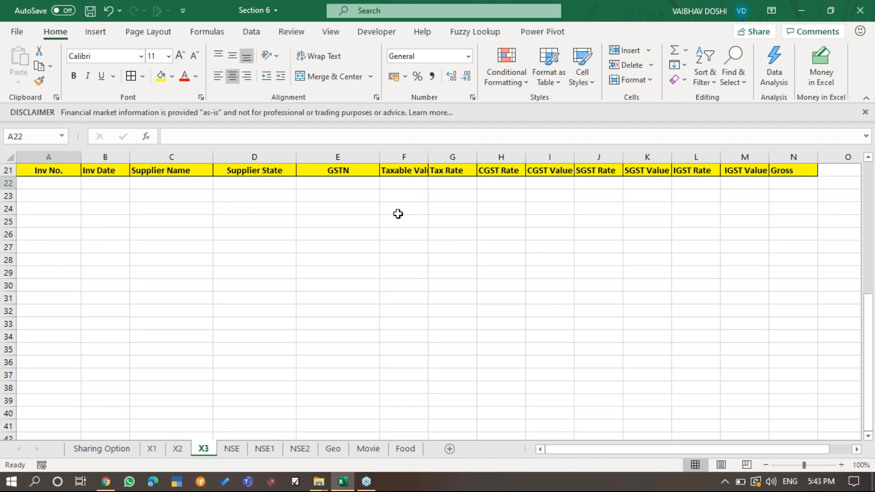
text(=XLOOKUP()
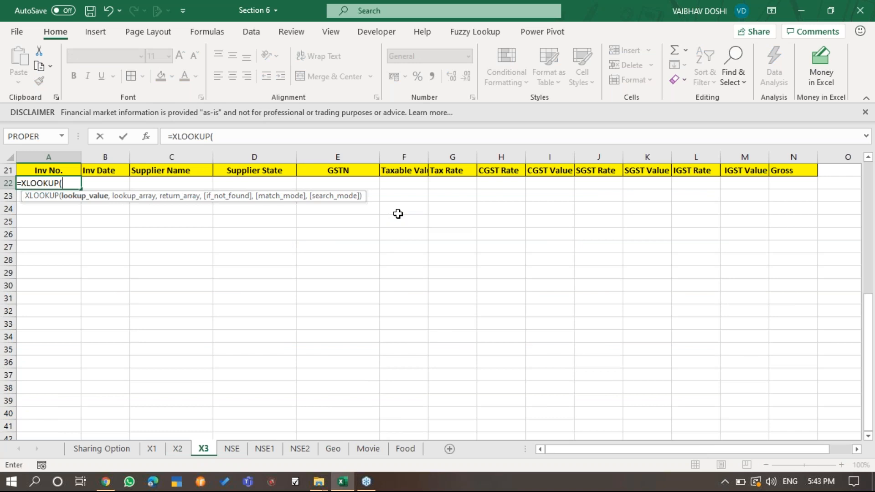
key(Up)
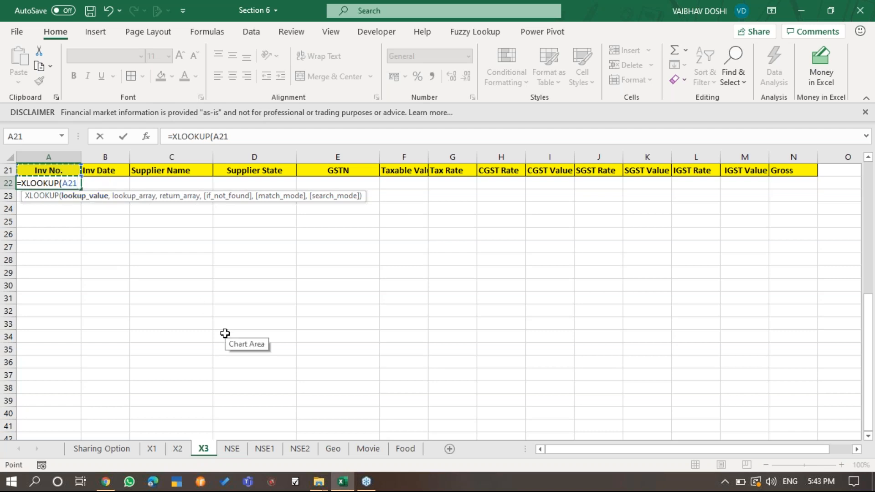
text(,)
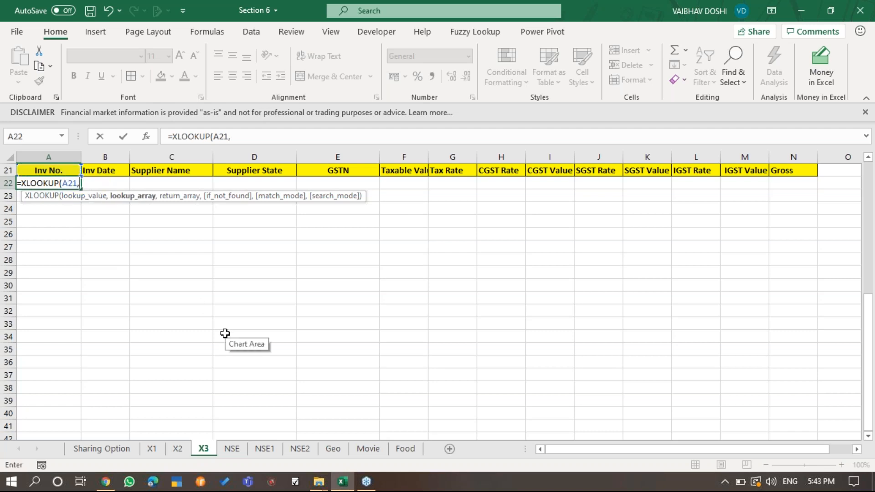
key(ctrl+Page_Up)
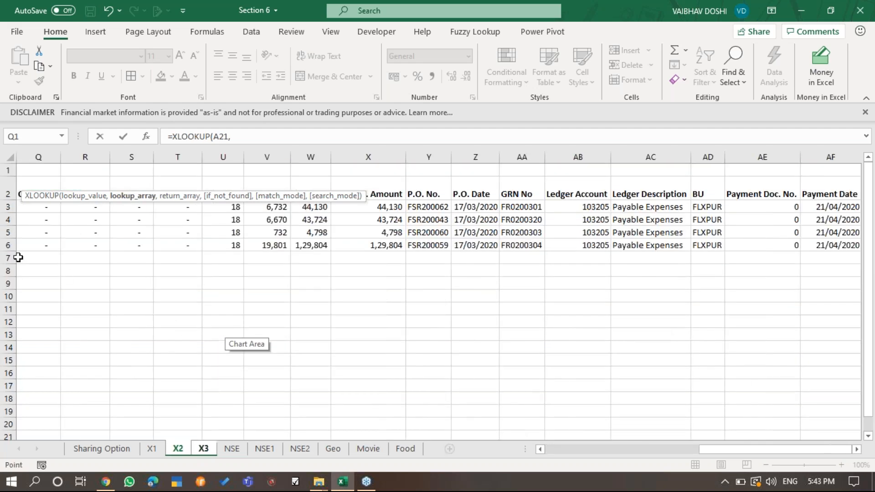
scroll(18, 258, left, 6)
click(48, 180)
key(ctrl+shift+Right)
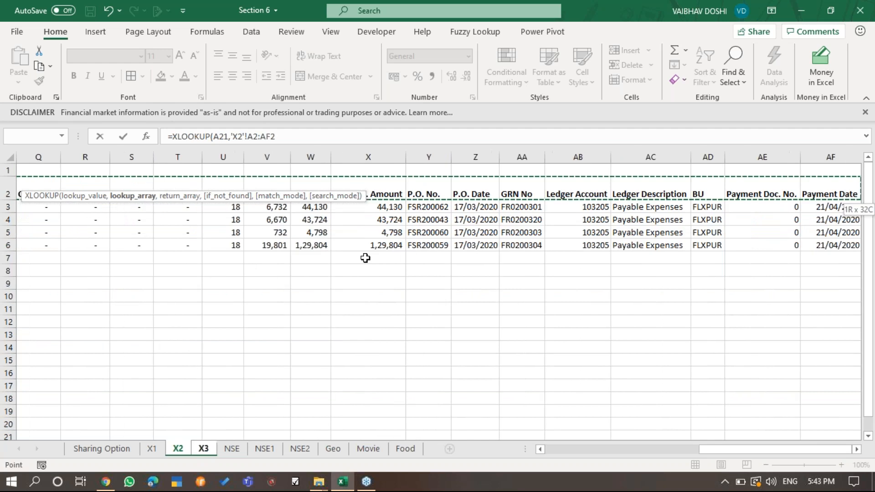
key(F4)
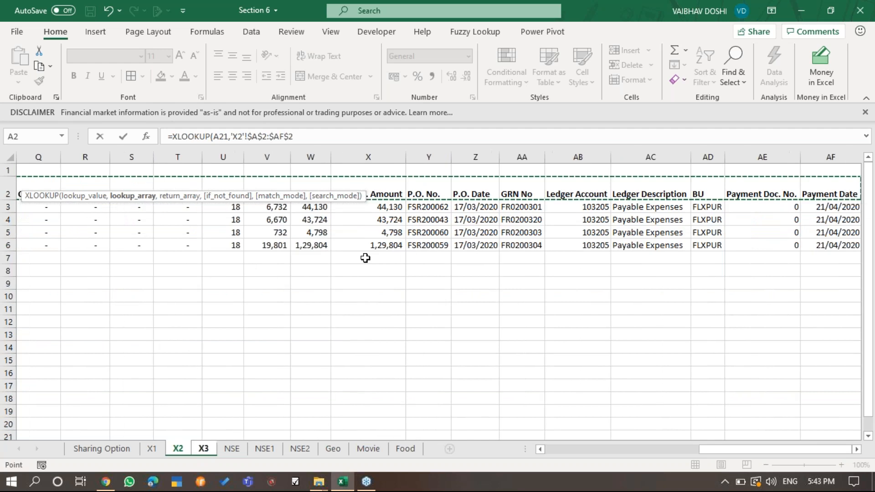
text(,)
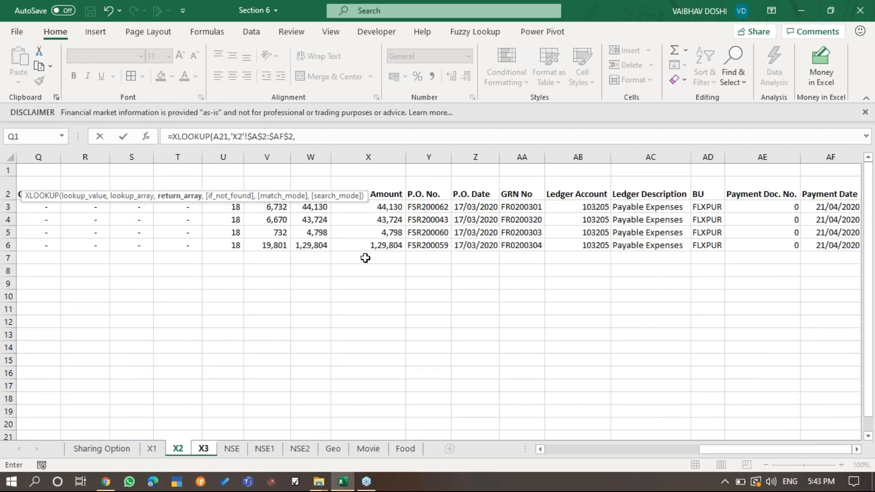
- Complete the A22 formula with the absolute return array 'X2'!$A$3:$AF$6 and enter it
key(Down)
key(Down)
key(ctrl+Left)
key(ctrl+shift+Right)
key(shift+Down)
key(shift+Down)
key(shift+Down)
key(shift+Right)
key(shift+Left)
key(F4)
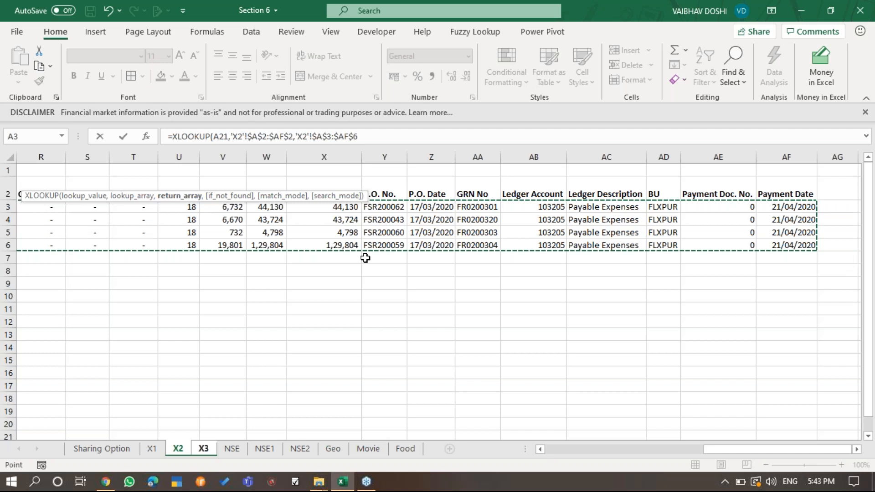
key(ctrl+Return)
- Copy the XLOOKUP formula from A22 across row 22 through the Gross column N
key(ctrl+c)
key(shift+Right)
key(shift+Right)
key(shift+Right)
key(shift+Right)
key(shift+Right)
key(shift+Right)
key(shift+Right)
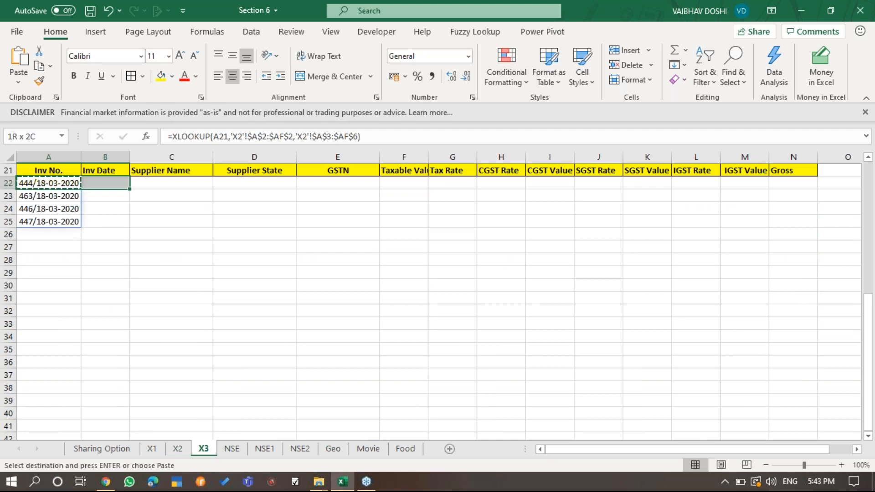
key(shift+Right)
key(shift+Right)
key(shift+Right)
key(shift+Right)
key(shift+Right)
key(shift+Right)
key(Return)
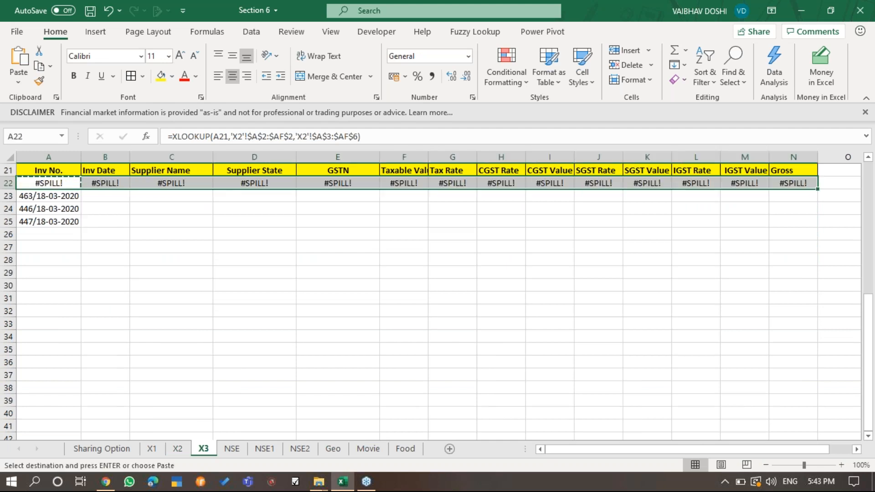
- Format the spilled Inv Date values in B22:B25 as day-month-year dates
key(Right)
key(shift+Down)
key(shift+Down)
key(shift+Down)
key(ctrl+shift+3)
- Format F22:N25 as numbers with thousands separators and two decimals, and save the workbook
key(Right)
key(Right)
key(Right)
key(Right)
key(Right)
key(Left)
key(shift+Down)
key(shift+Down)
key(shift+Down)
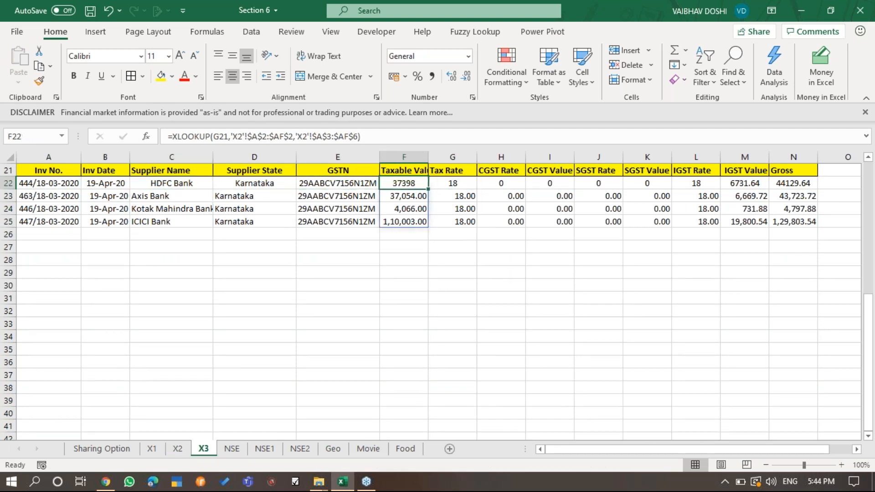
key(shift+Right)
key(shift+Right)
key(shift+Right)
key(shift+Right)
key(shift+Right)
key(shift+Right)
key(shift+Right)
key(shift+Right)
key(ctrl+shift+1)
key(ctrl+s)
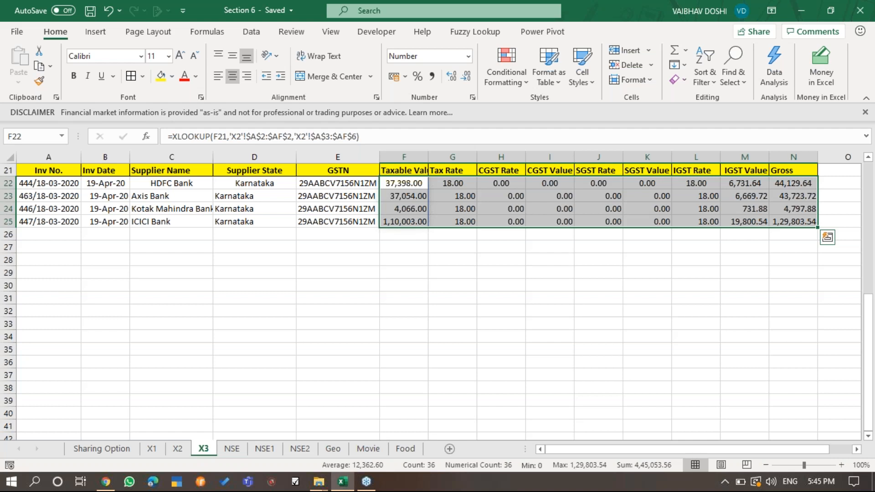
- Switch to the NSE sheet and bring up the Stocks data type command for converting company names
click(861, 44)
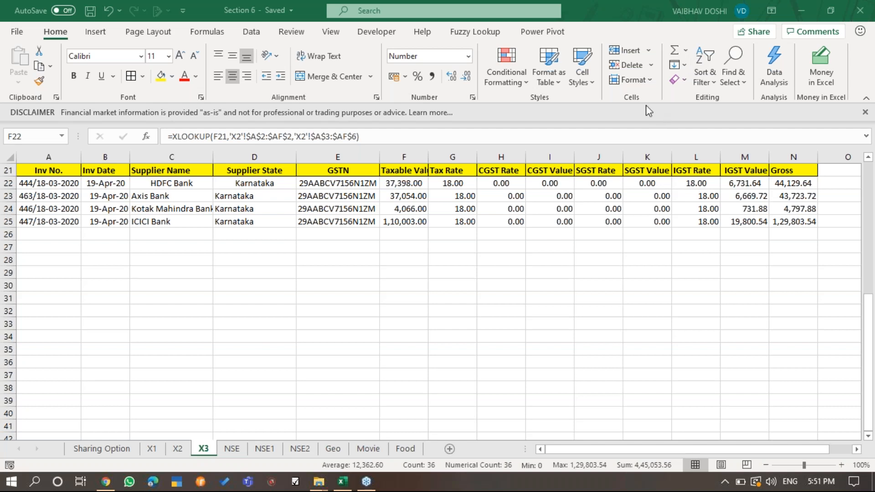
click(232, 449)
scroll(291, 351, up, 1)
scroll(291, 350, down, 1)
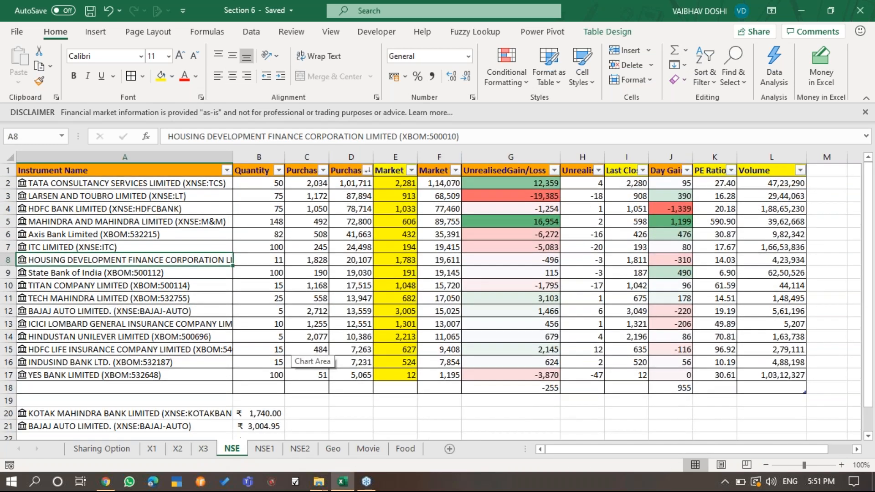
click(871, 48)
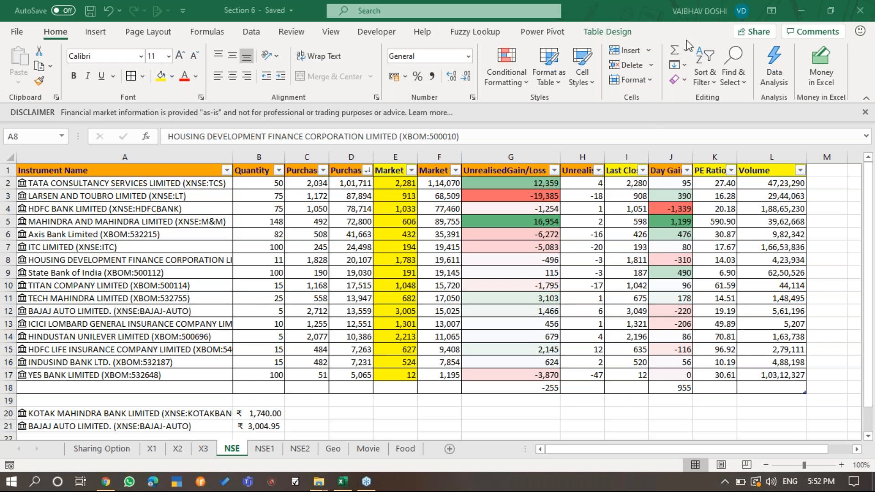
click(255, 35)
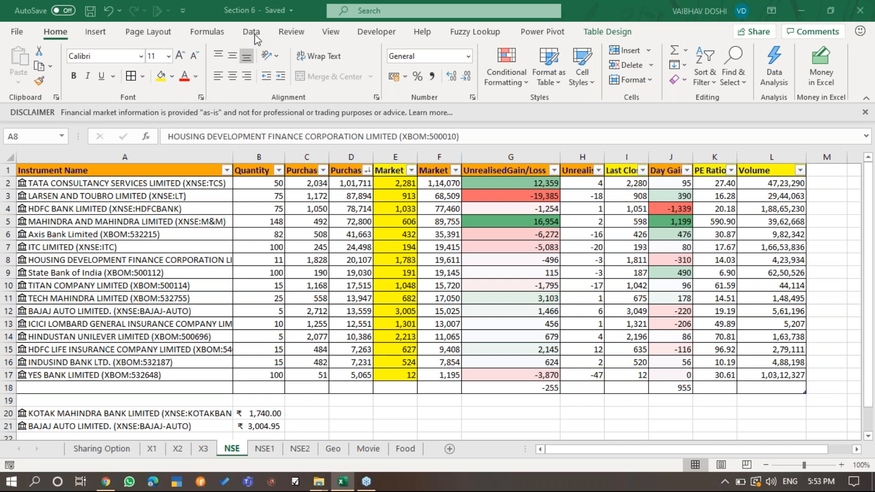
click(252, 33)
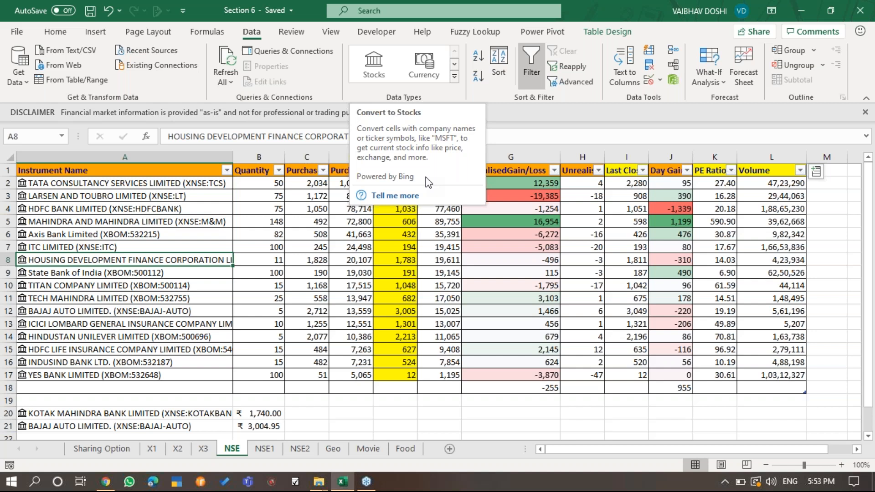
- Examine the Market Price, Last Close, PE Ratio and Volume columns of the stock table
click(296, 258)
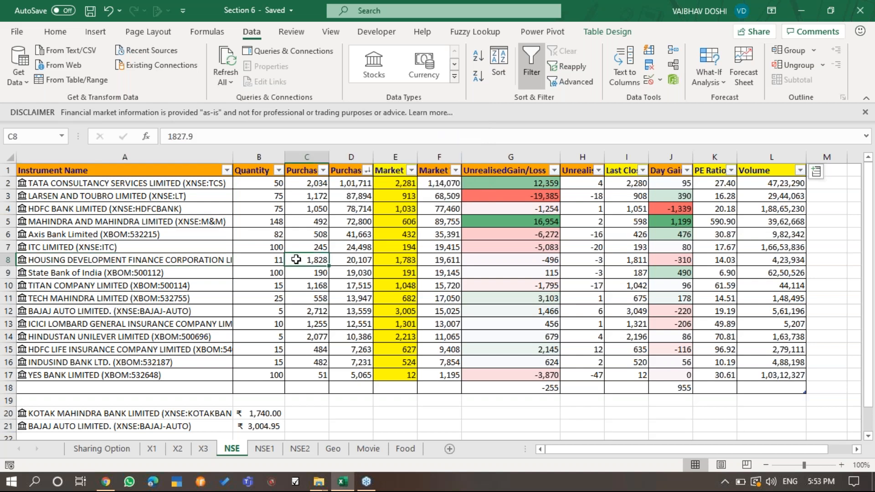
drag(393, 170, 397, 374)
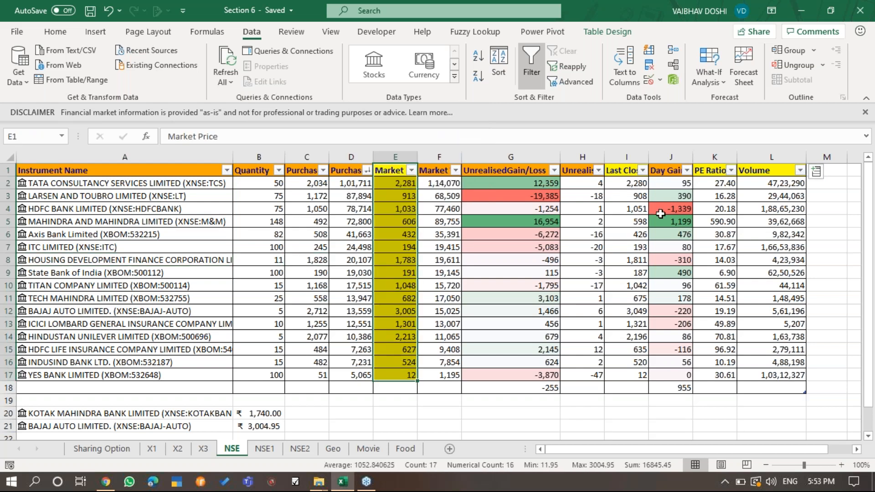
click(385, 170)
click(628, 171)
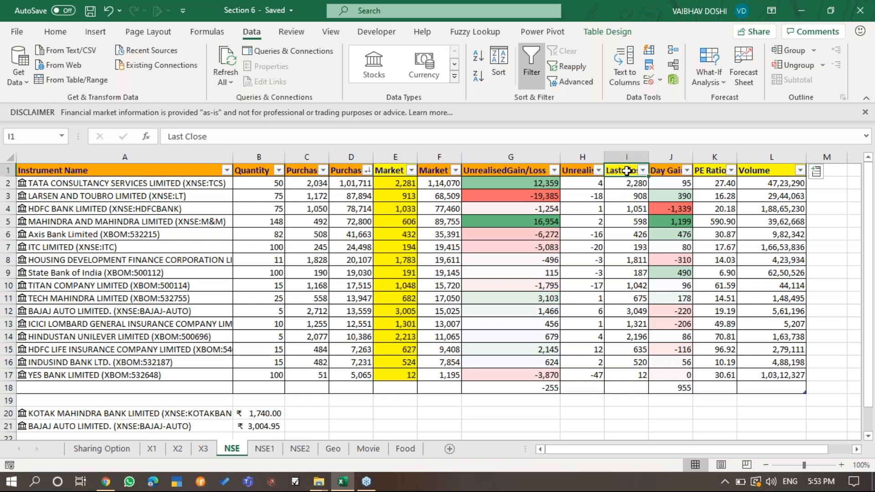
click(713, 170)
click(784, 173)
- Inspect the row 2 formulas behind Market Price, Last Close, PE Ratio and Volume without changing them
click(410, 182)
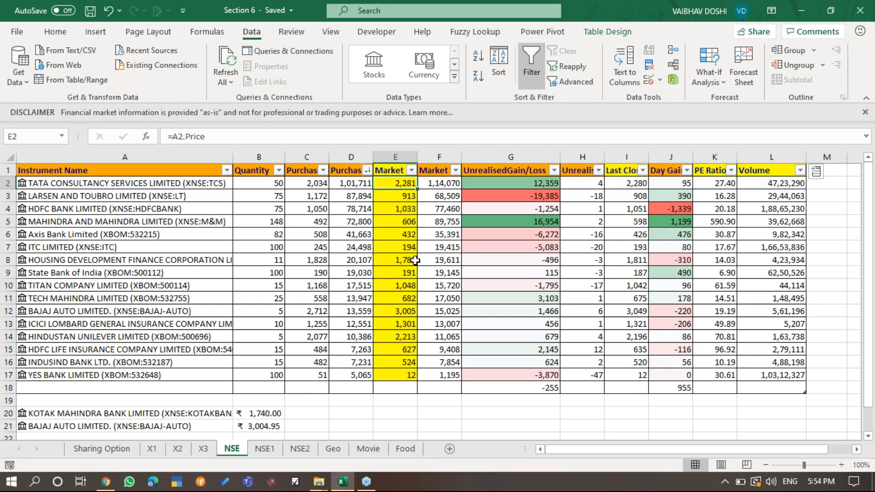
key(F2)
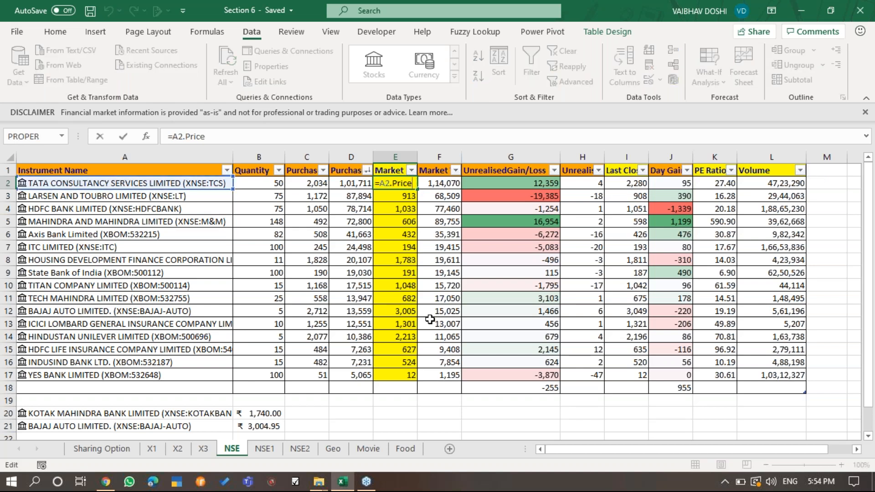
key(Escape)
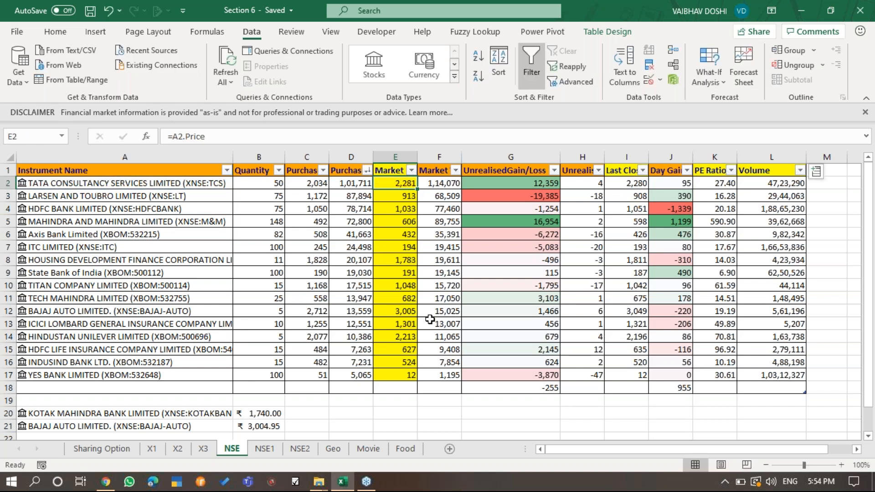
key(Right)
key(Right)
key(Right)
key(Right)
key(F2)
key(Escape)
key(Right)
key(Right)
key(F2)
key(Escape)
key(Right)
key(F2)
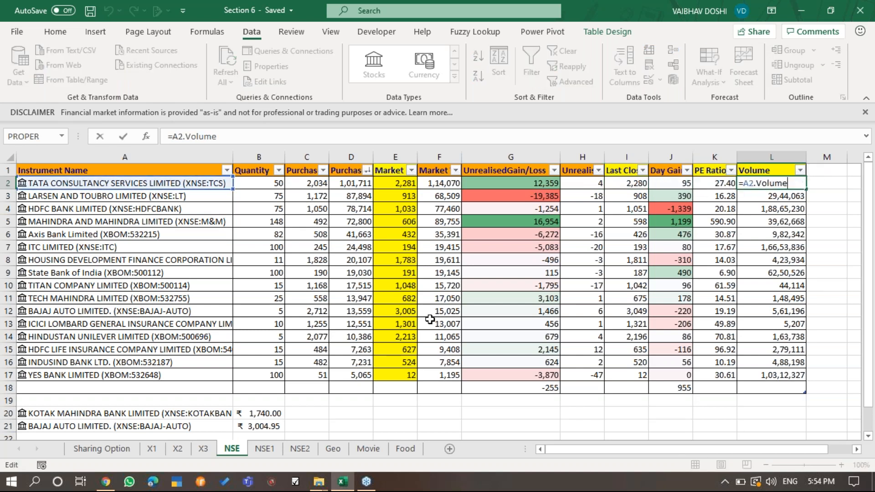
key(Escape)
- Review a Market Price cell and go through the linked stock entries in the Instrument Name column
click(390, 245)
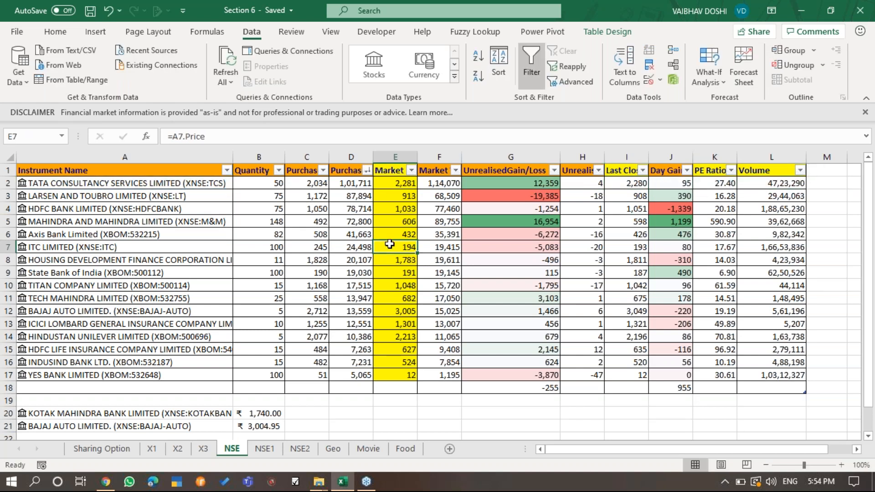
right_click(390, 244)
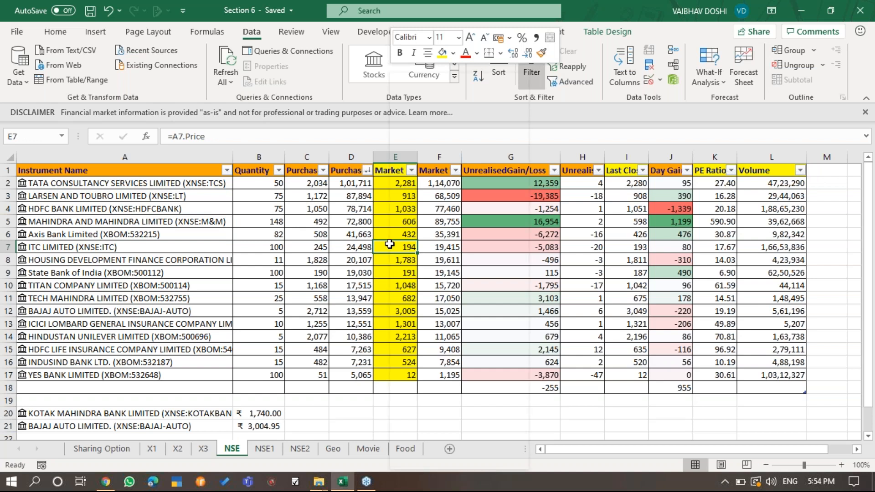
click(230, 201)
key(Down)
key(Down)
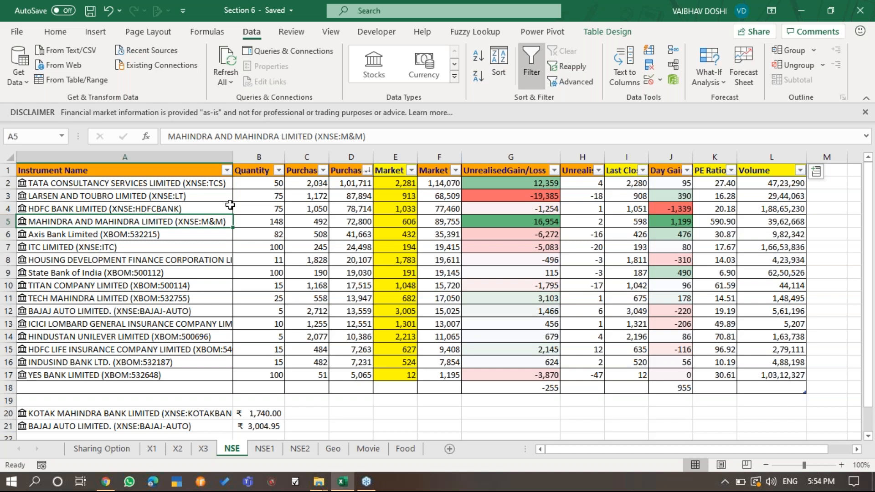
key(Down)
key(Down)
key(Down)
key(Down)
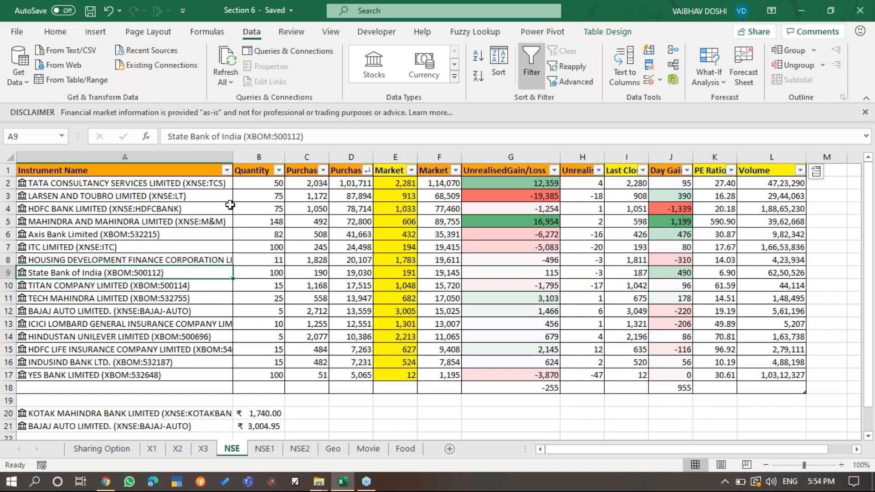
key(Down)
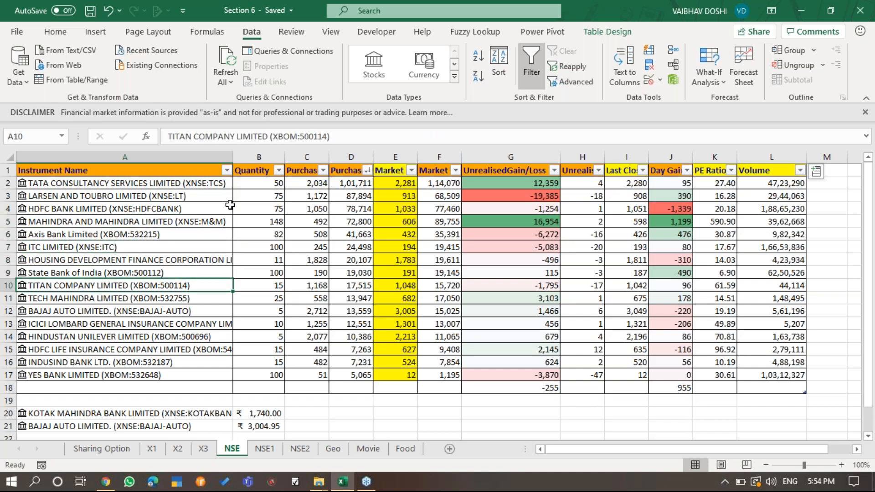
key(Down)
key(Down)
key(Down)
key(Down)
key(Down)
key(Down)
key(Down)
key(Up)
key(Up)
key(Up)
key(Up)
key(Up)
key(Up)
key(Up)
key(Up)
key(Up)
key(Up)
key(Up)
key(Up)
key(Up)
key(Up)
key(Up)
- Refresh the linked stock data from the Axis Bank cell in the Instrument Name column
click(230, 205)
right_click(112, 233)
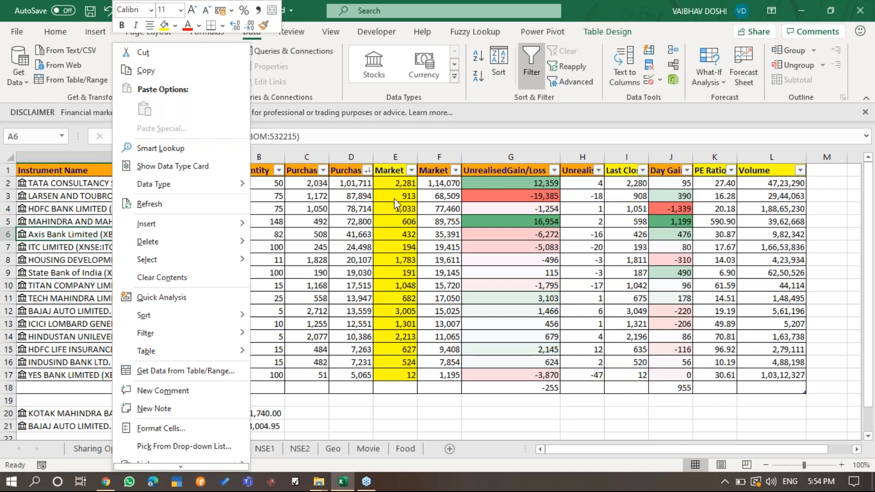
click(174, 203)
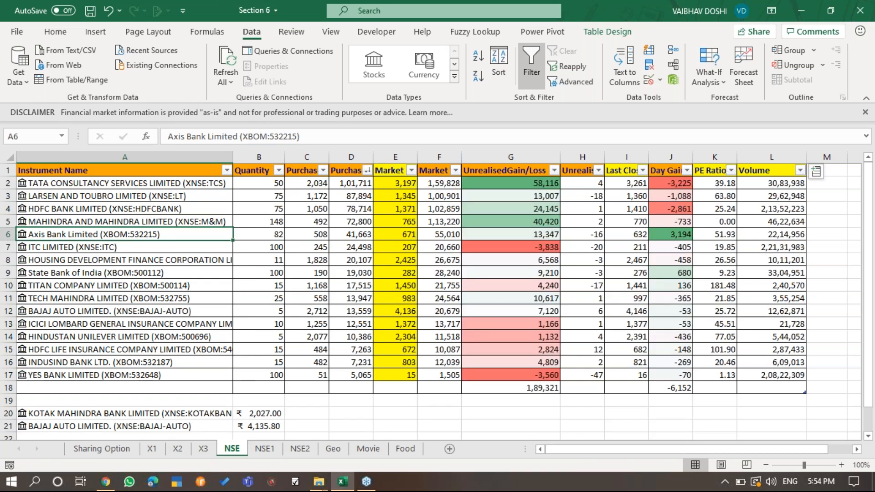
- Compare the Tata Consultancy Services stock entry in A2 with its Market Price formula in E2
click(390, 186)
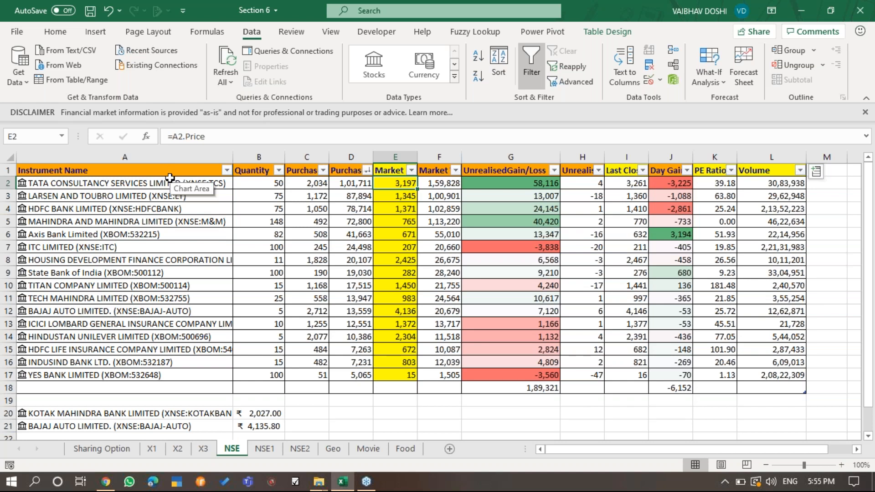
click(170, 178)
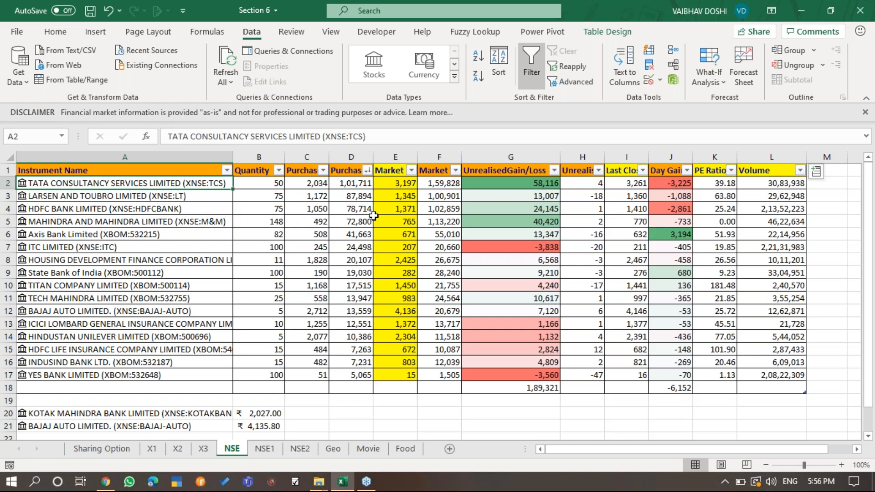
click(408, 183)
click(197, 183)
click(392, 184)
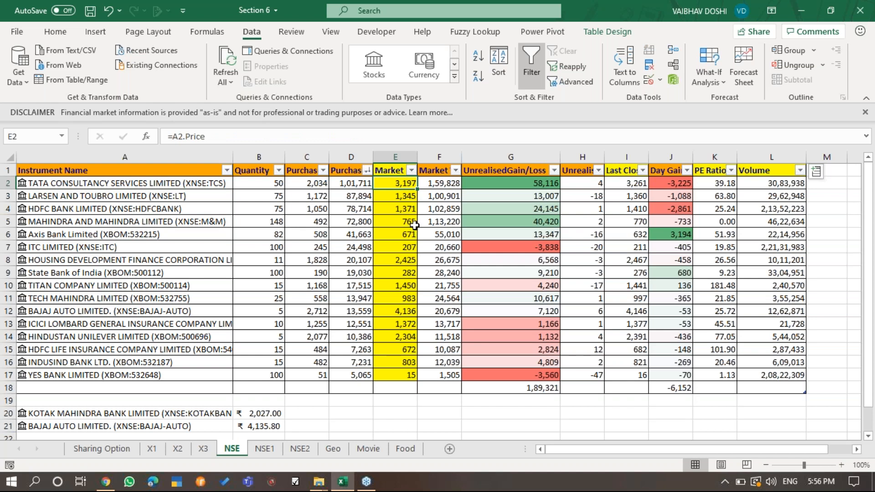
- Check the Tata Consultancy Services entry and its price cell, switch to Chrome and search Google for "tcs share price"
click(151, 184)
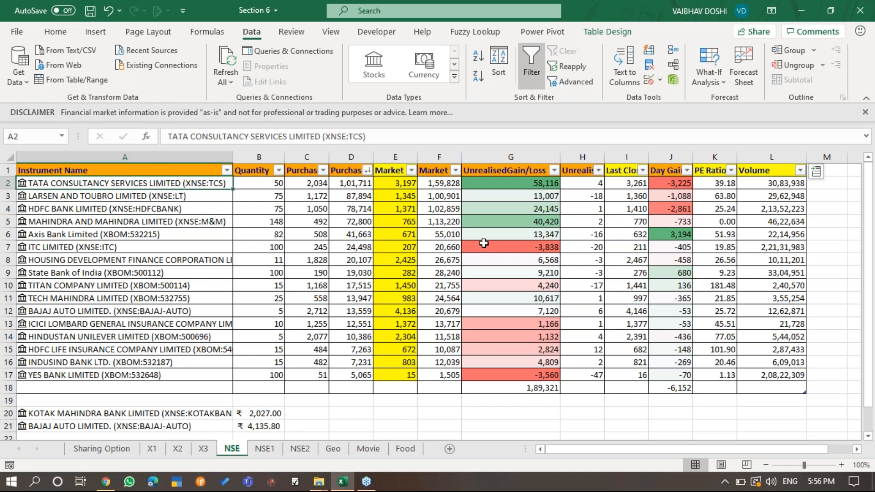
click(408, 185)
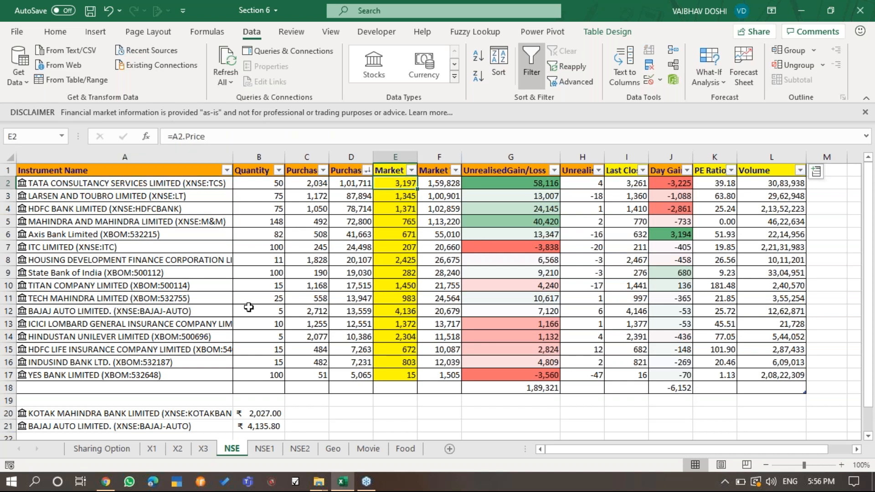
click(106, 482)
click(359, 10)
text(HDFC)
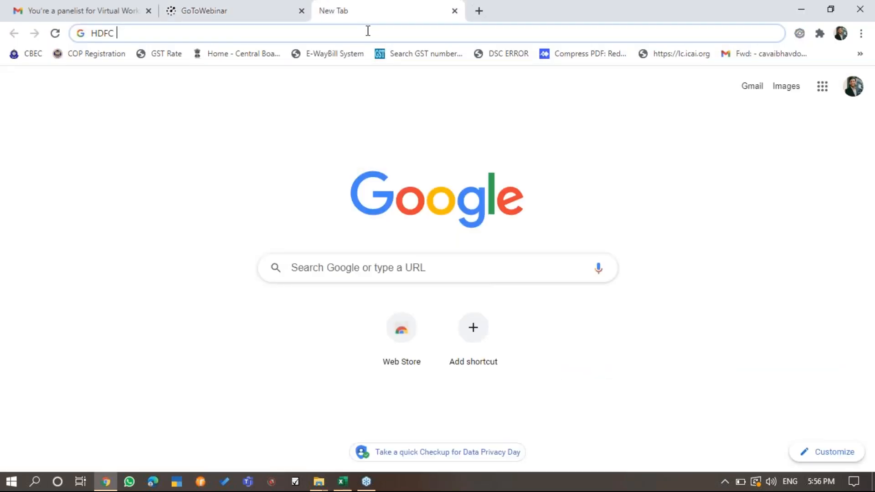
key(BackSpace)
key(BackSpace)
key(BackSpace)
key(BackSpace)
key(BackSpace)
text(t)
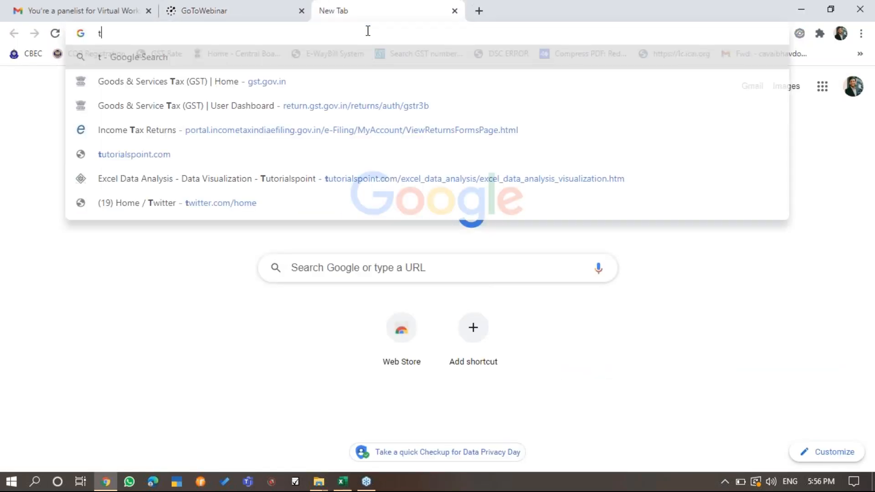
text(cs share p)
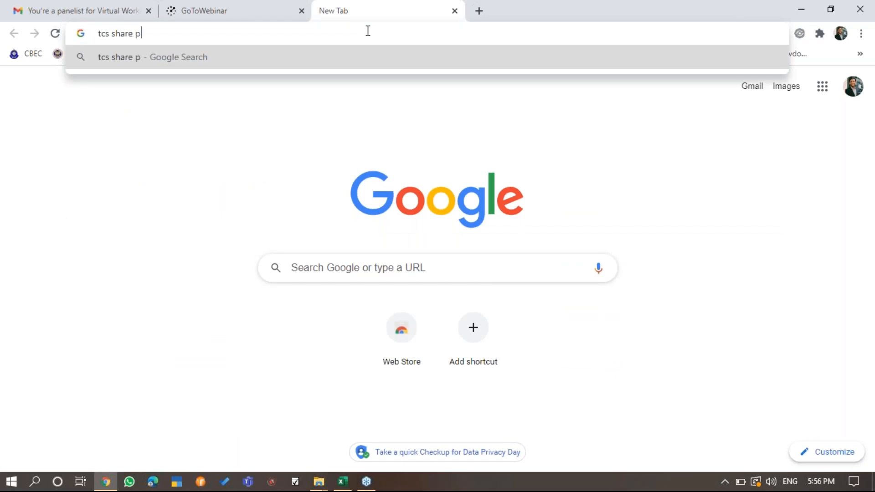
text(rice)
key(Return)
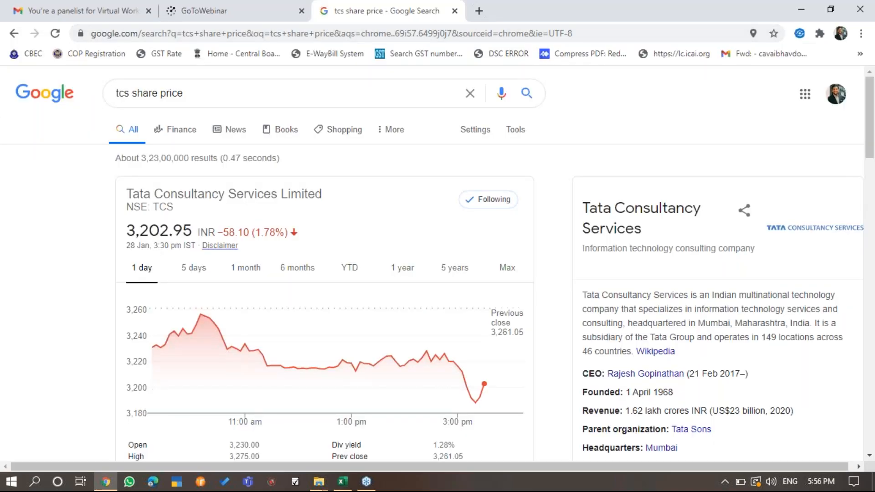
- Compare the TCS Market Price in E2 of the Excel sheet with the share price and day chart on Google
key(alt+Tab)
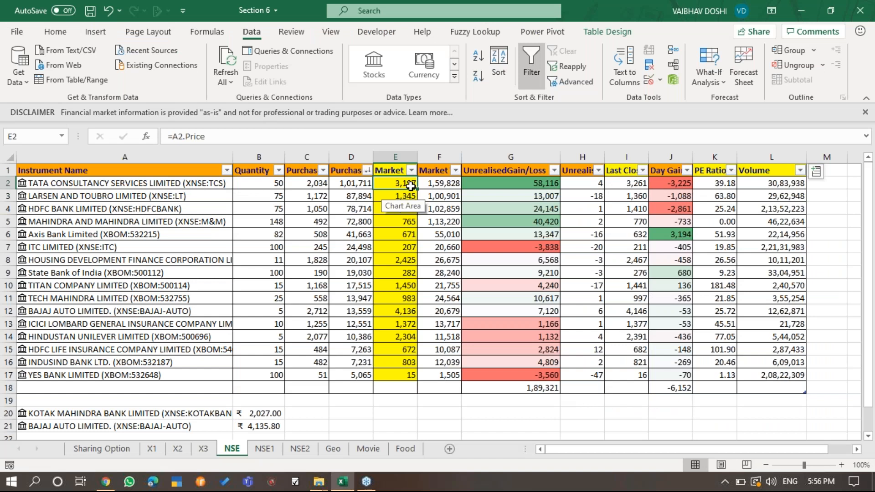
key(alt+Tab)
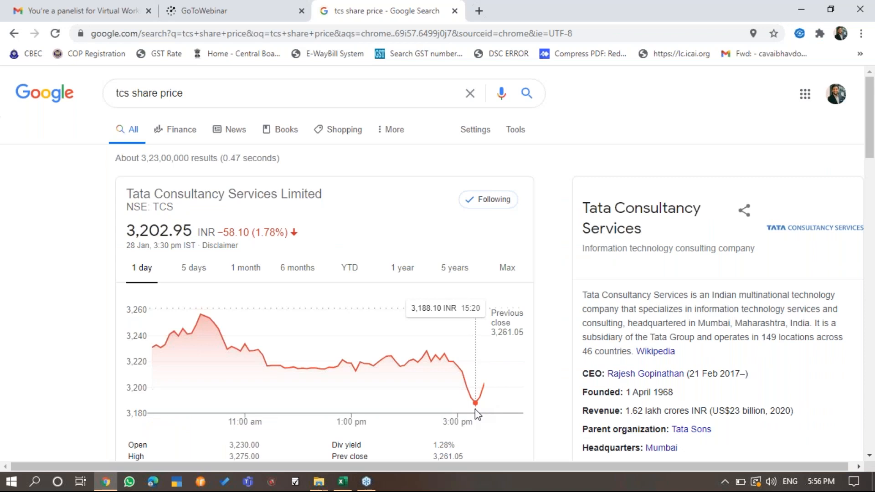
key(alt+Tab)
key(alt+Tab)
- Search Google for "lt share price" in Chrome and compare it with the Larsen and Toubro Market Price in E3 in Excel
key(alt+Tab)
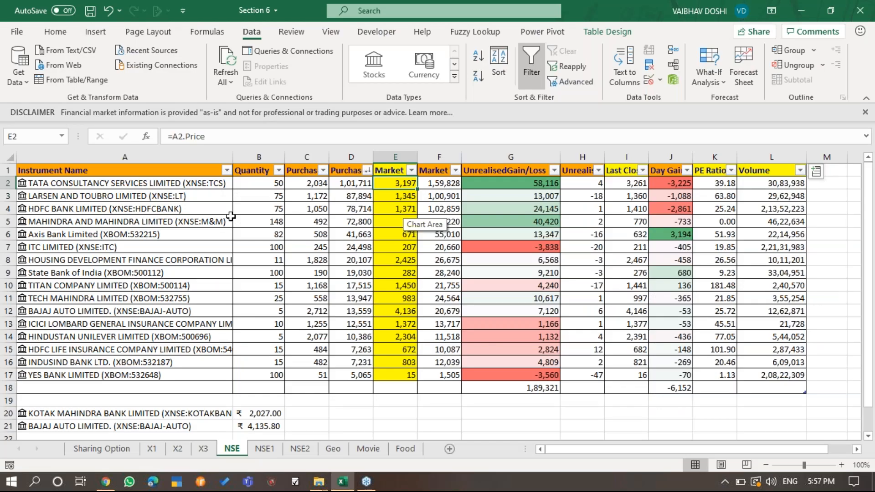
click(161, 197)
key(alt+Tab)
text(lt share price)
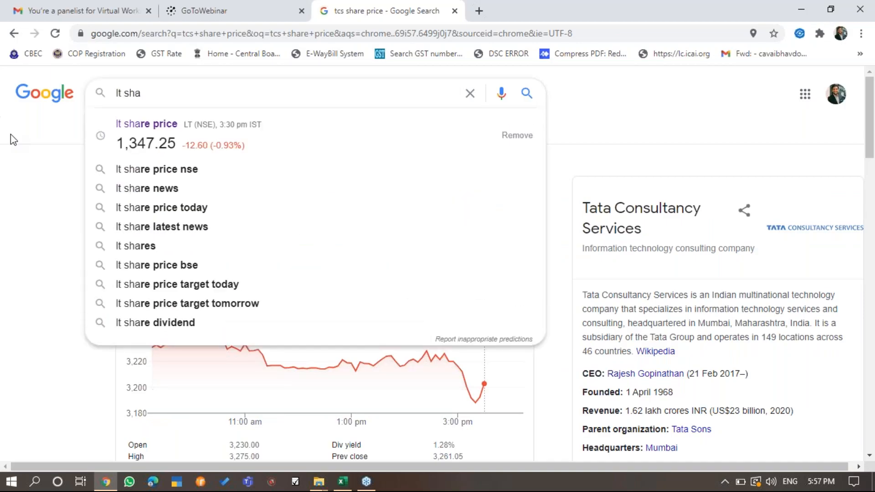
key(Return)
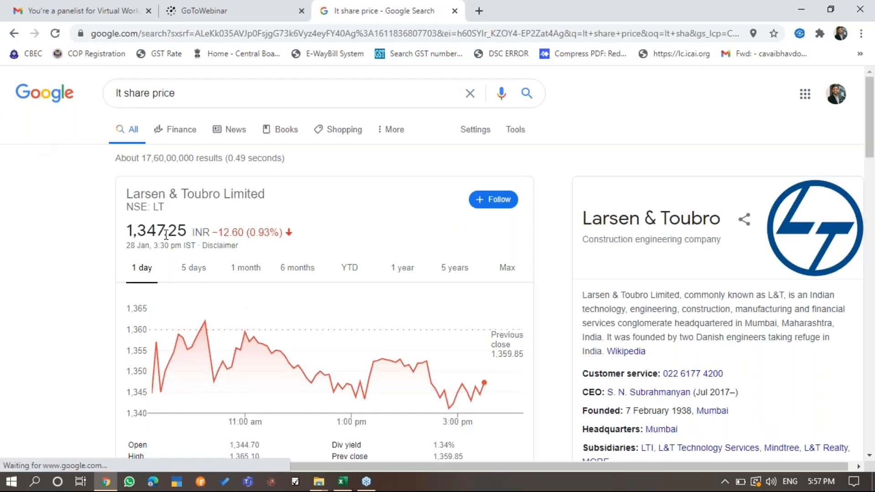
key(alt+Tab)
click(401, 196)
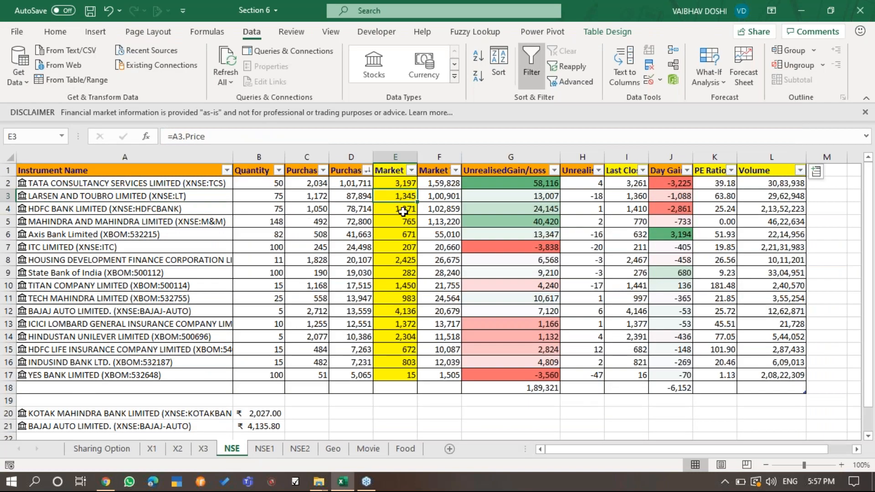
- Search Google for "hdfc bank share price" in Chrome and compare it with the HDFC Bank Market Price in E4 in Excel
click(410, 211)
key(alt+Tab)
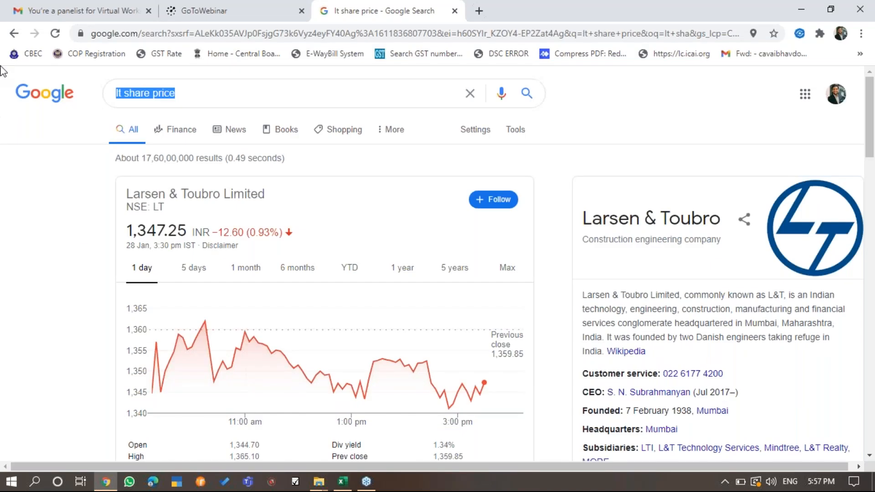
text(HDFC BANK)
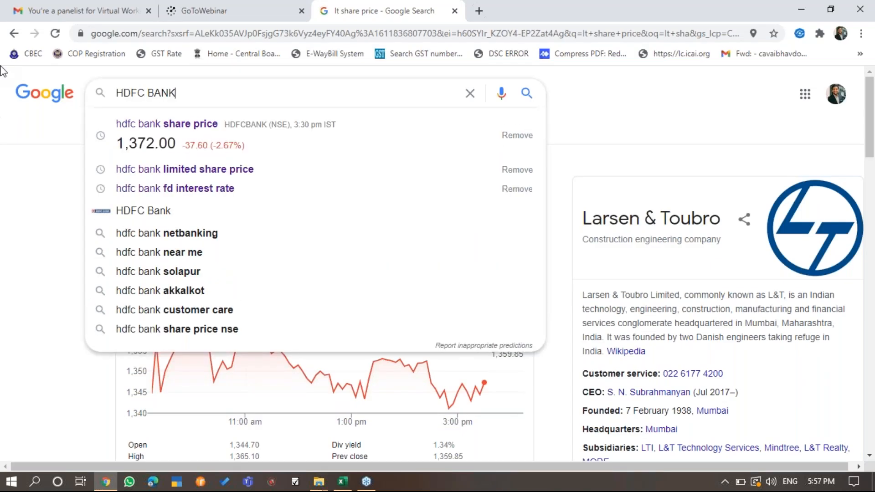
key(Down)
key(Return)
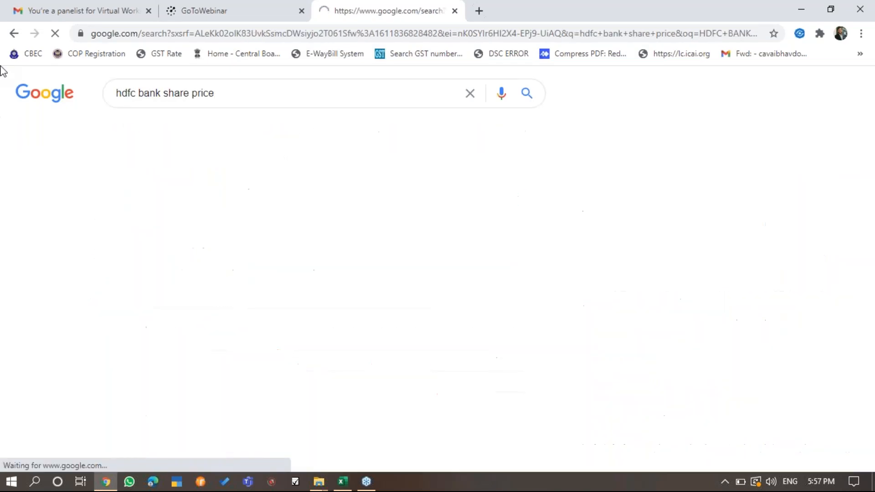
key(alt+Tab)
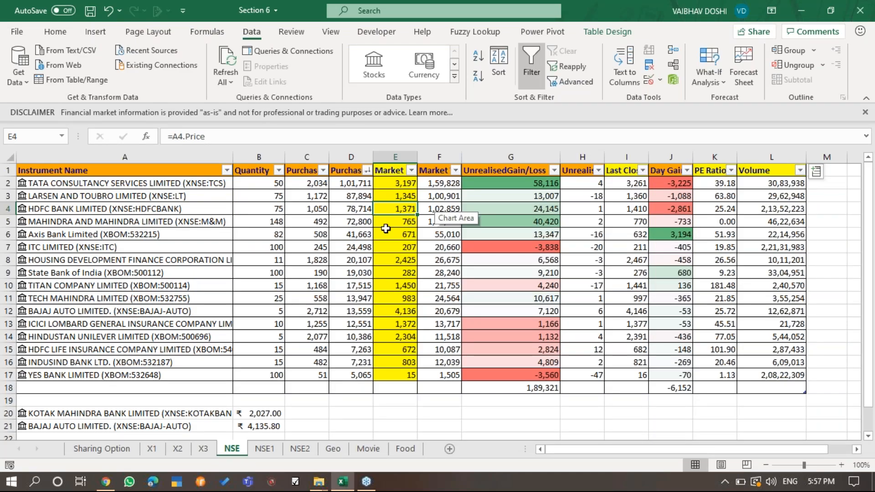
- Clear the contents of A20:C23 and D23:H23 below the stock table
scroll(410, 208, down, 4)
drag(97, 260, 319, 299)
key(Delete)
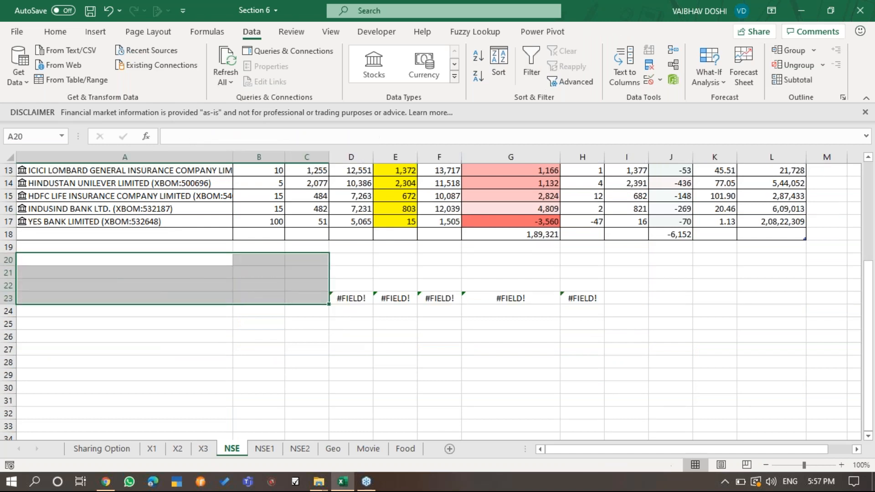
key(Right)
key(Right)
key(Right)
key(ctrl+Down)
key(ctrl+shift+Right)
key(Delete)
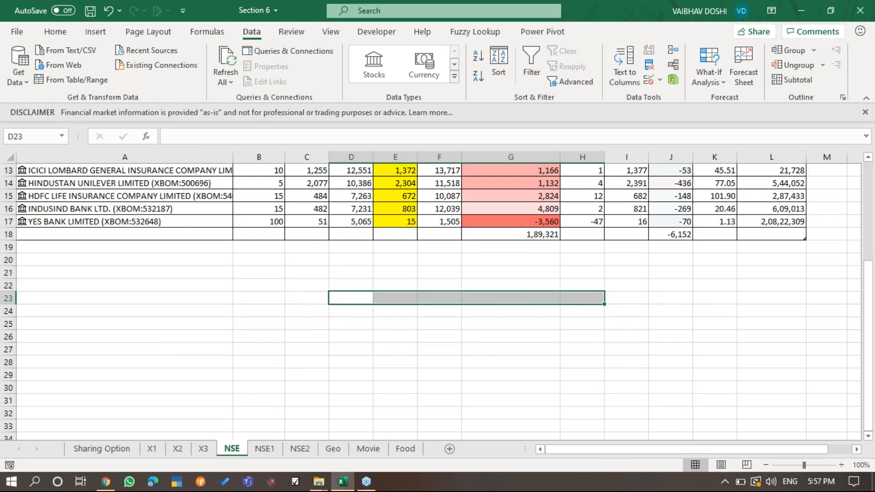
- Enter AXIS BANK in cell A20 below the table and keep that cell selected
key(Left)
key(Left)
key(Left)
key(Up)
key(Up)
key(Up)
text(AXIS BANK)
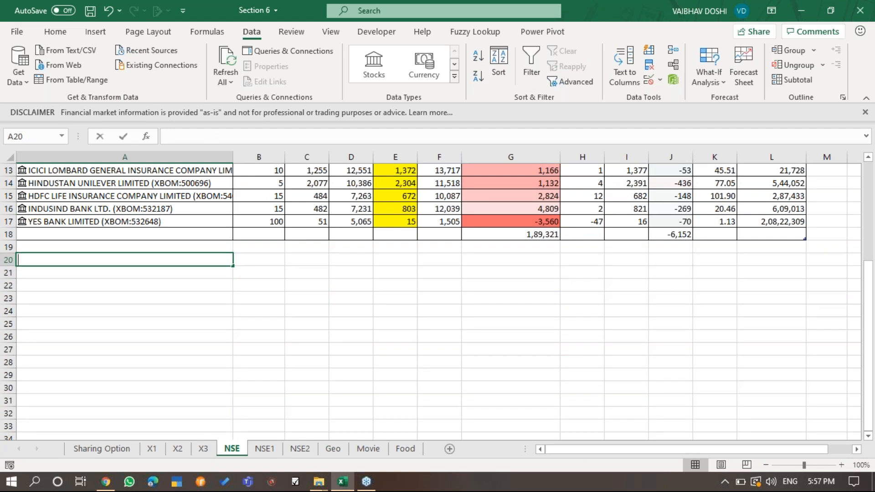
key(Return)
key(Up)
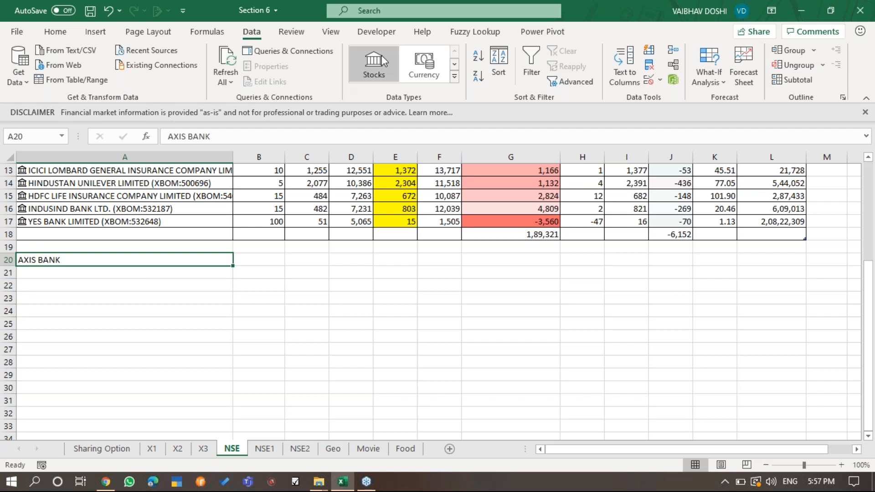
- Convert A20 to the Stocks data type, choosing the Axis Bank Limited match from the National Stock Exchange of India
click(375, 73)
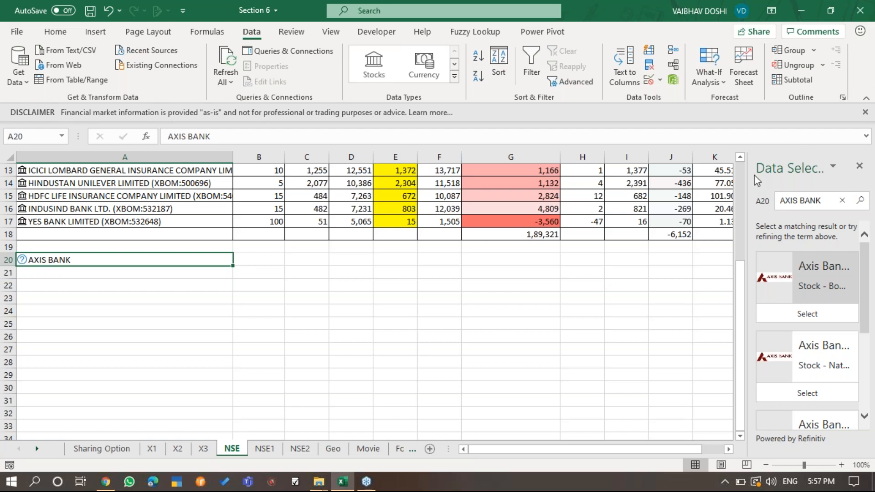
drag(748, 163, 571, 184)
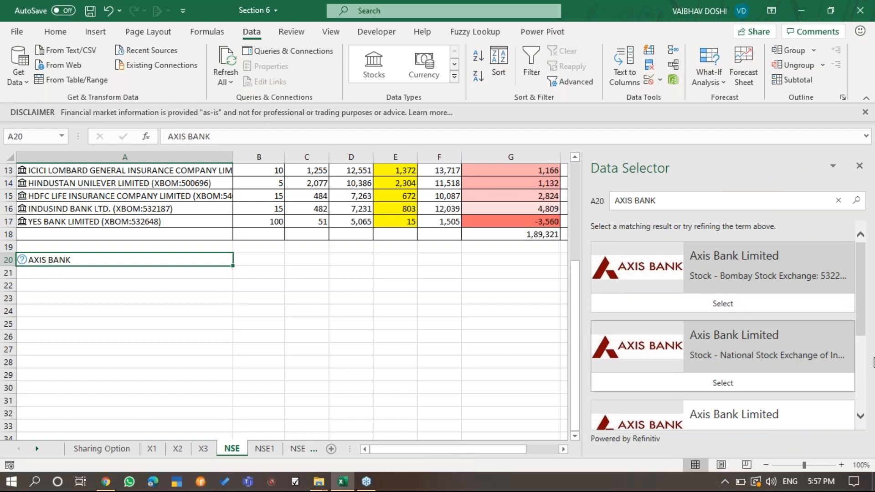
mouse_move(861, 302)
mouse_down()
mouse_move(853, 373)
mouse_move(863, 295)
mouse_move(862, 315)
mouse_up()
click(744, 358)
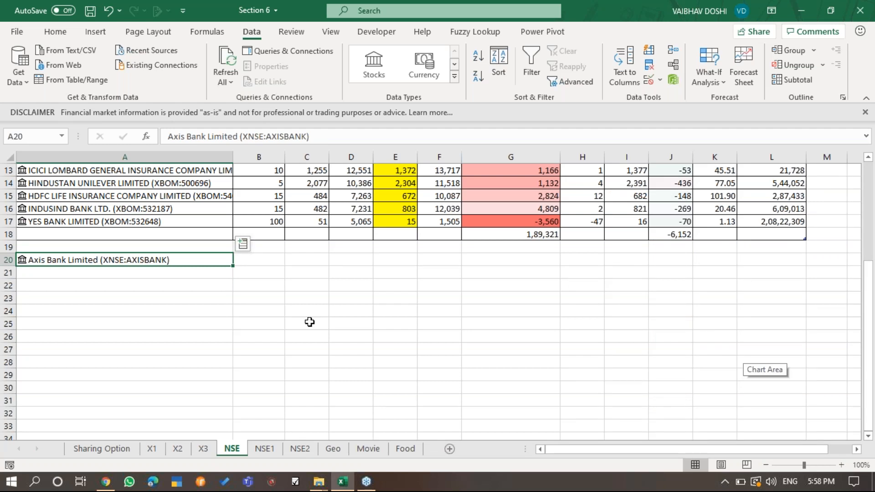
- Add the 52 week high and 52 week low fields of the Axis Bank stock beside A20
click(244, 244)
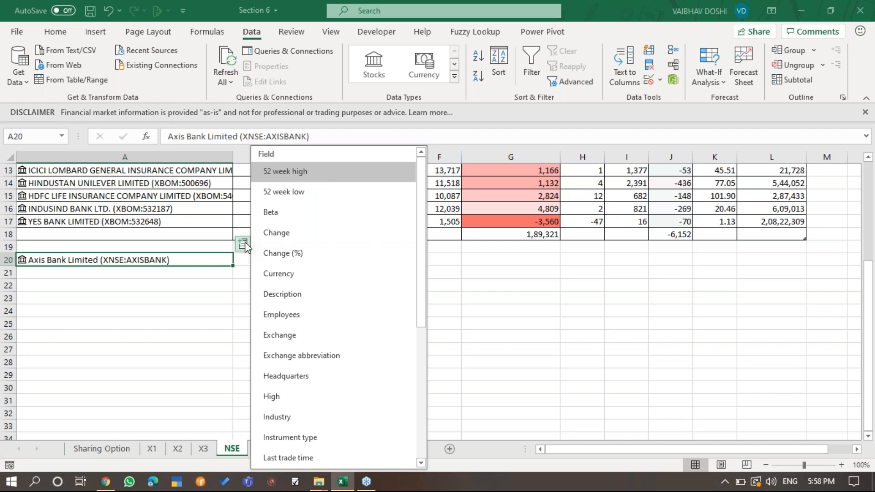
click(326, 185)
click(243, 244)
click(301, 193)
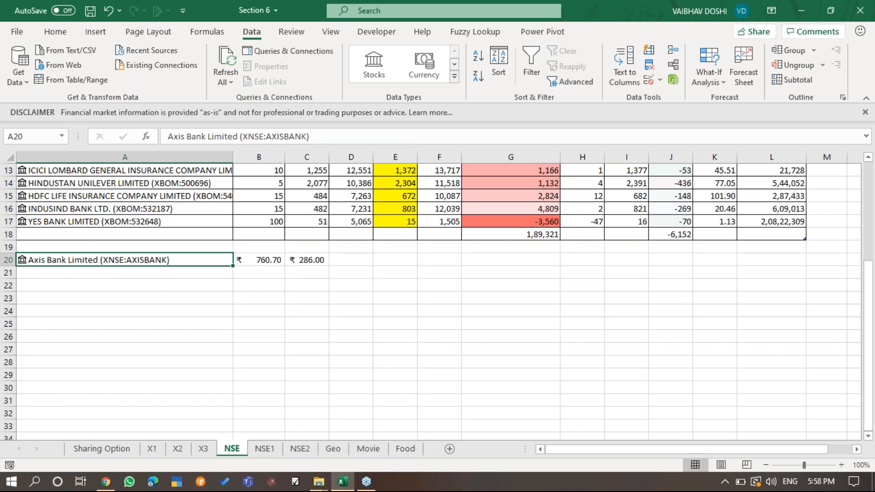
- Compare the stock card of Axis Bank in A20 with a Google search for "axis bank share price" in Chrome
click(21, 260)
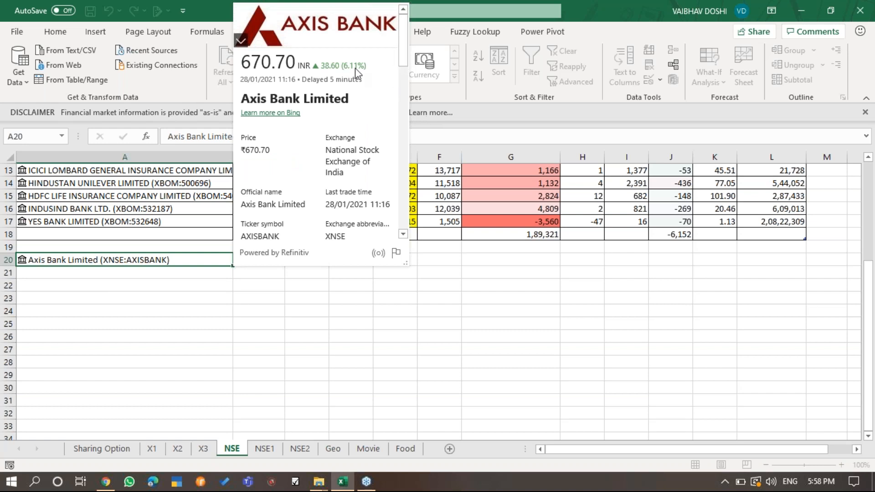
click(105, 482)
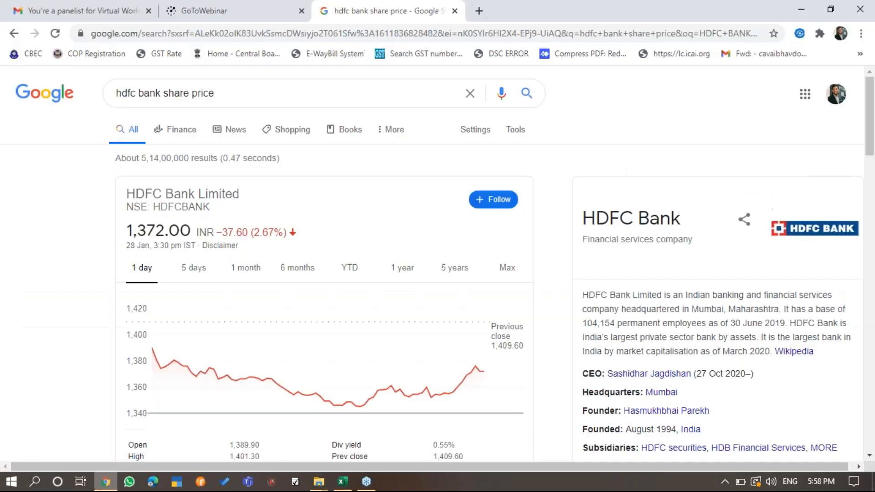
drag(324, 94, 2, 147)
text(AXIS BAN)
key(Down)
key(Return)
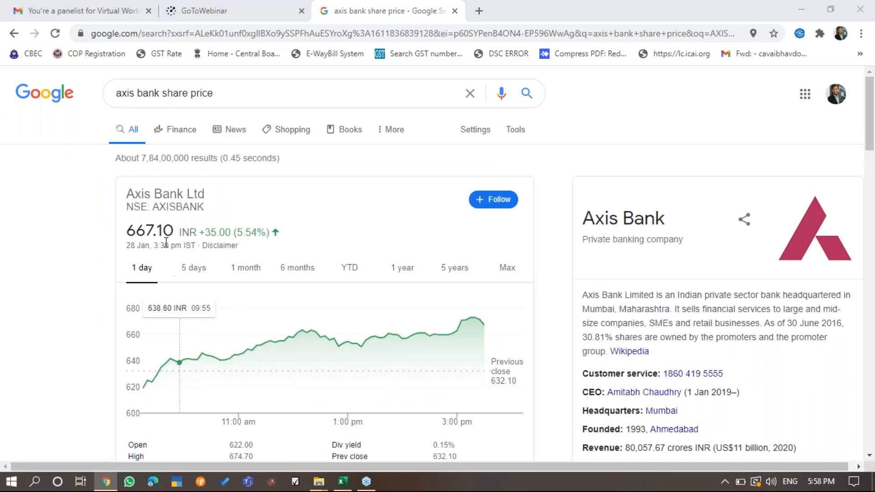
key(alt+Tab)
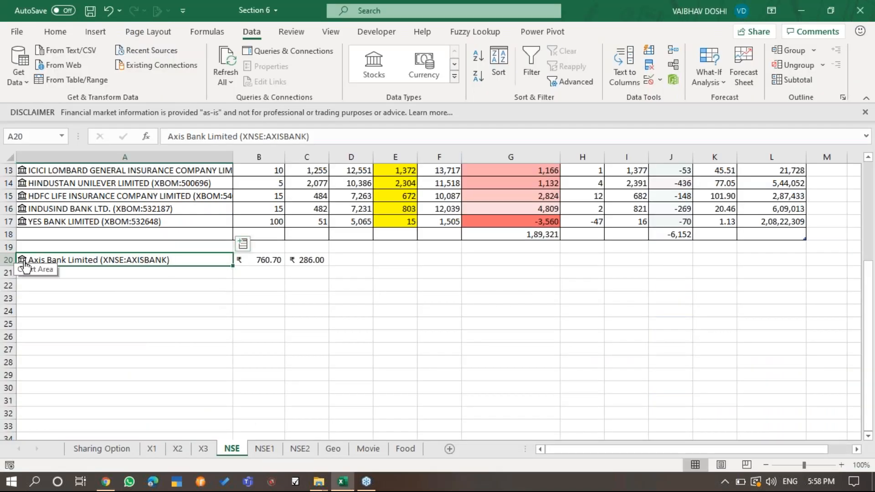
click(22, 260)
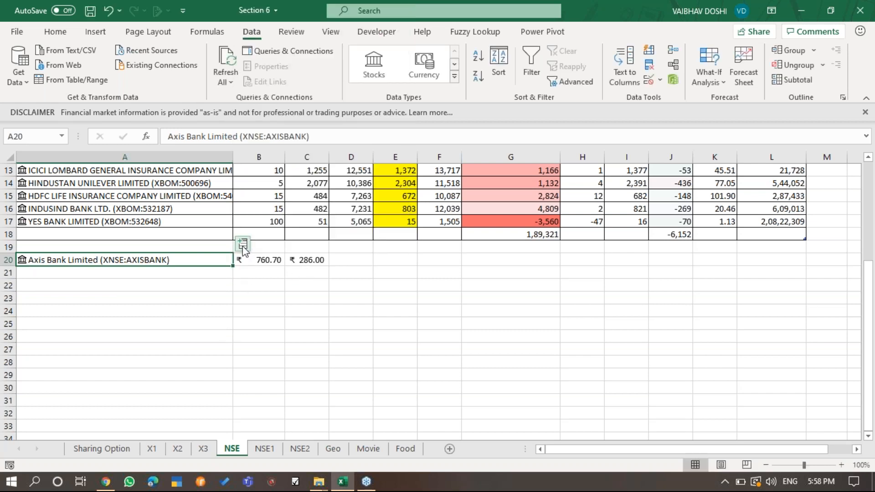
- Add the Change and Employees fields of the Axis Bank stock to row 20 and inspect the Employees formula in E20
click(243, 245)
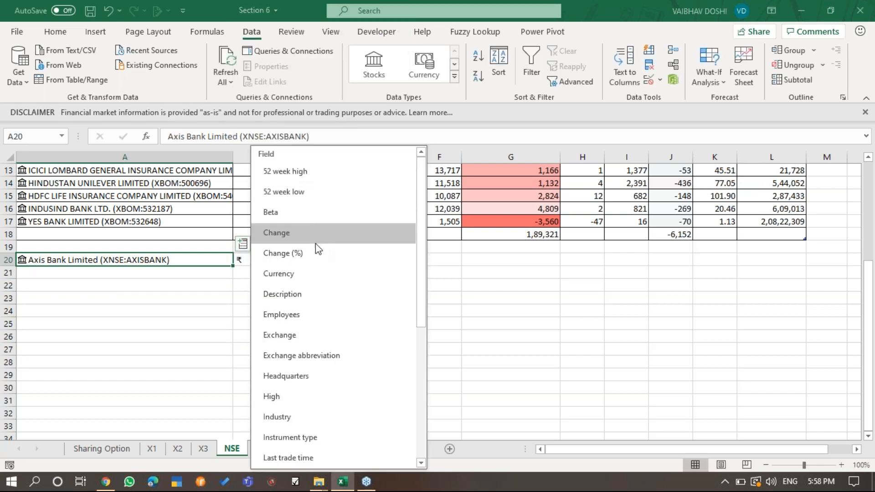
click(315, 242)
click(243, 245)
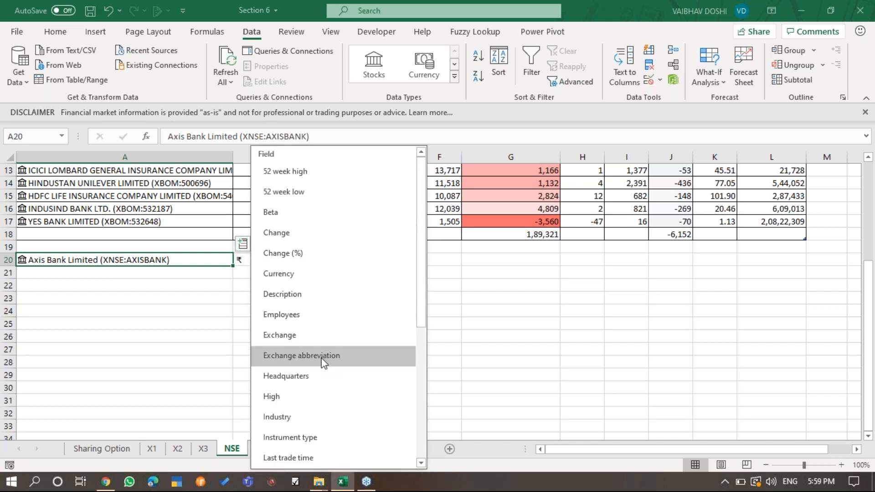
click(332, 313)
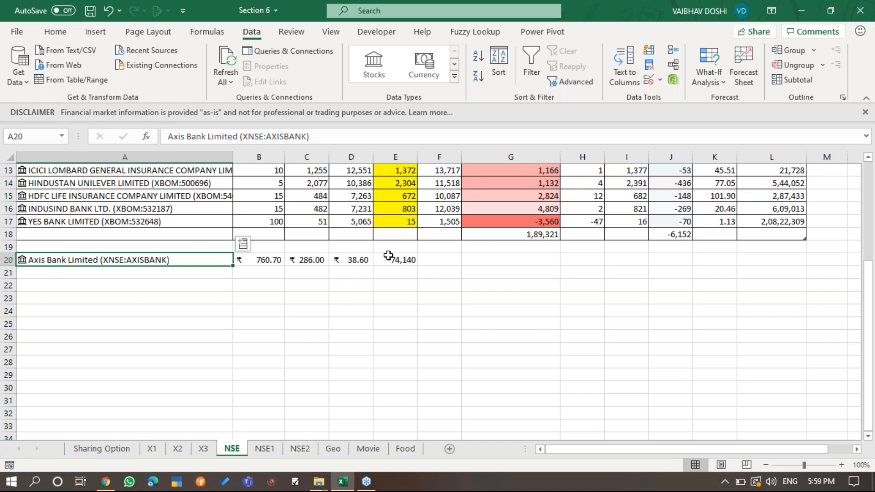
click(407, 261)
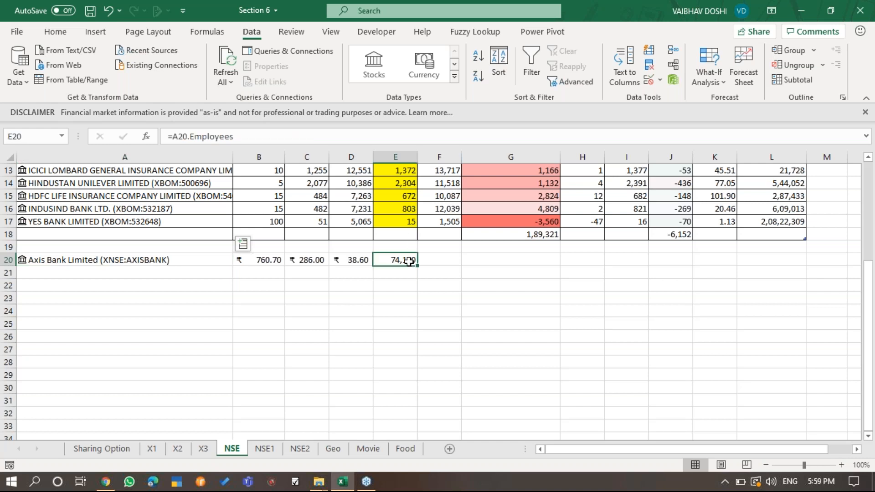
- Add the Headquarters and High fields of the Axis Bank stock in A20 to row 20
click(213, 258)
click(243, 245)
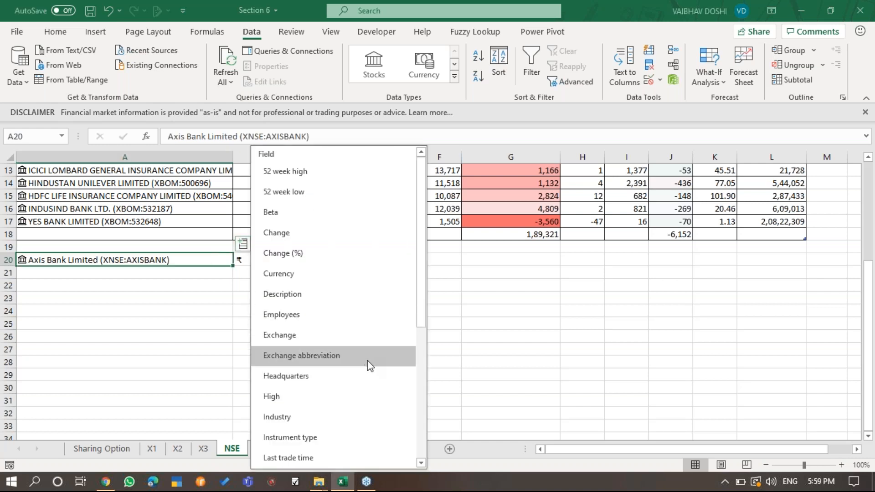
click(368, 376)
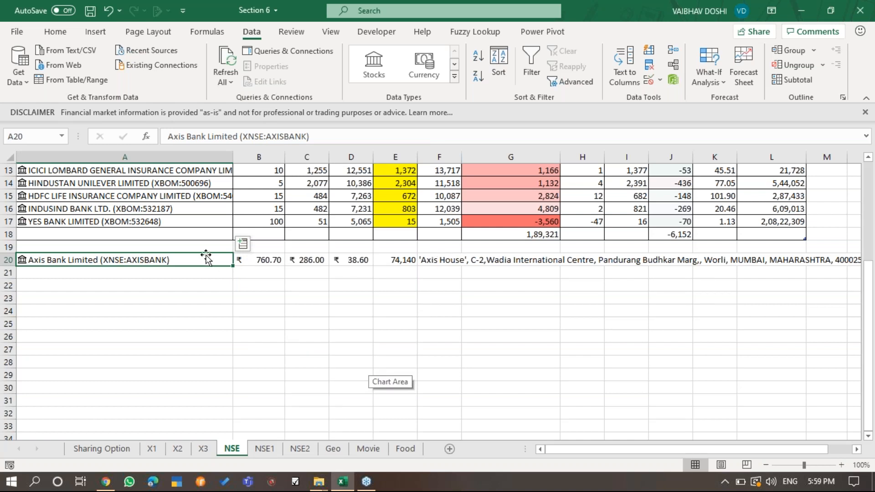
click(252, 236)
click(202, 260)
click(243, 245)
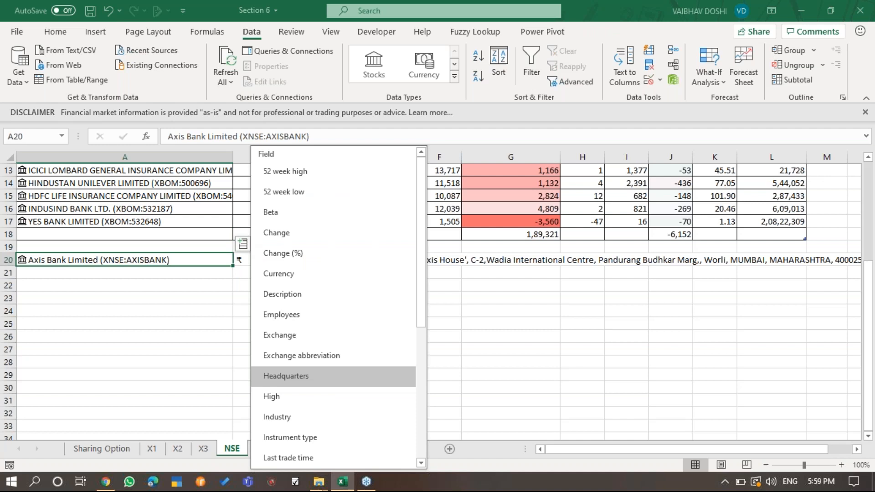
click(301, 400)
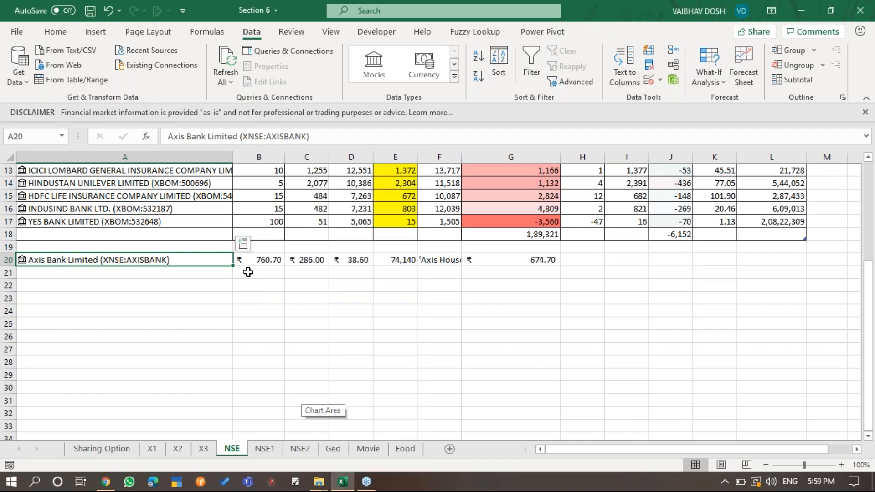
- Add the Industry and Volume fields of the Axis Bank stock to row 20 and autofit column I
click(243, 245)
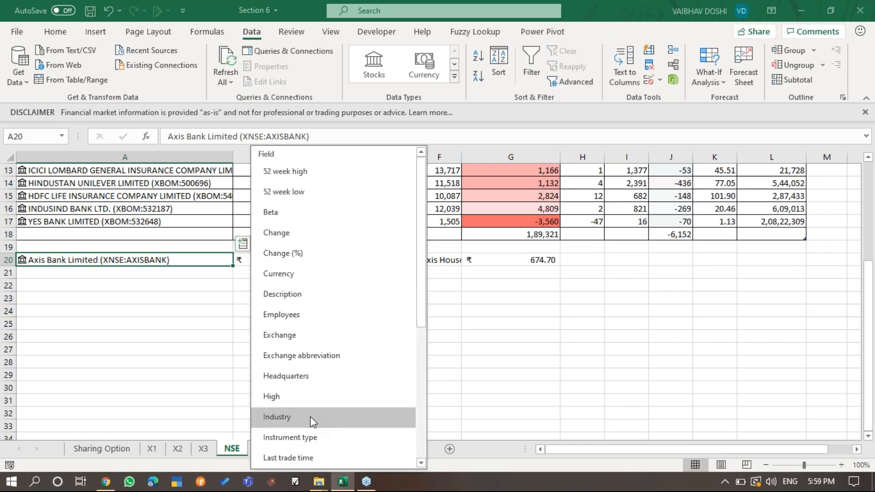
click(307, 417)
click(244, 245)
scroll(335, 447, down, 1)
scroll(335, 447, down, 4)
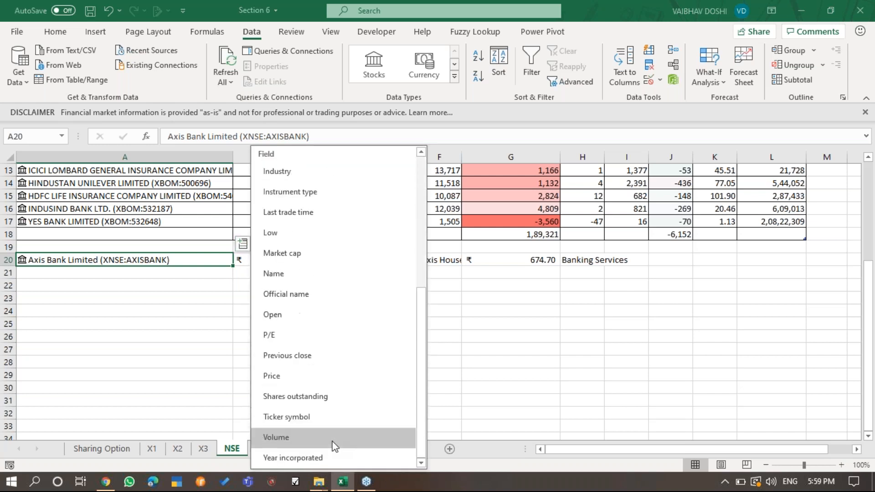
click(338, 438)
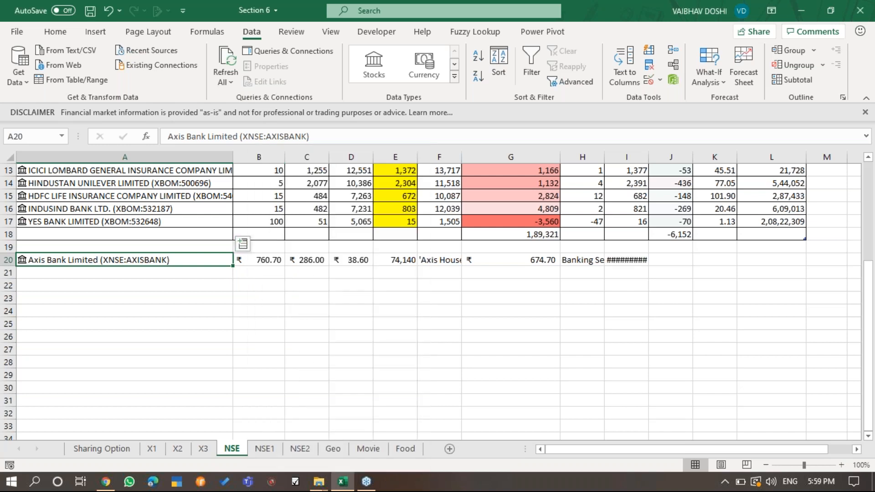
double_click(652, 159)
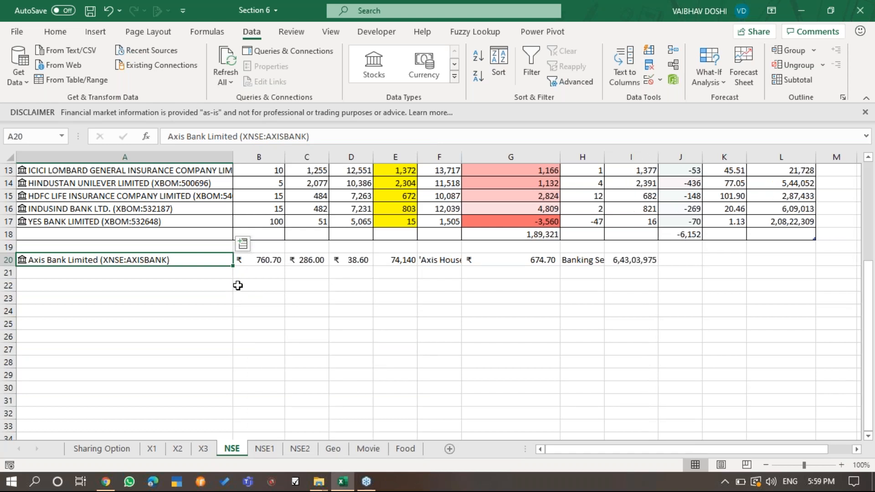
- Add the P/E and Market cap fields of the Axis Bank stock to row 20 and autofit column K
click(243, 244)
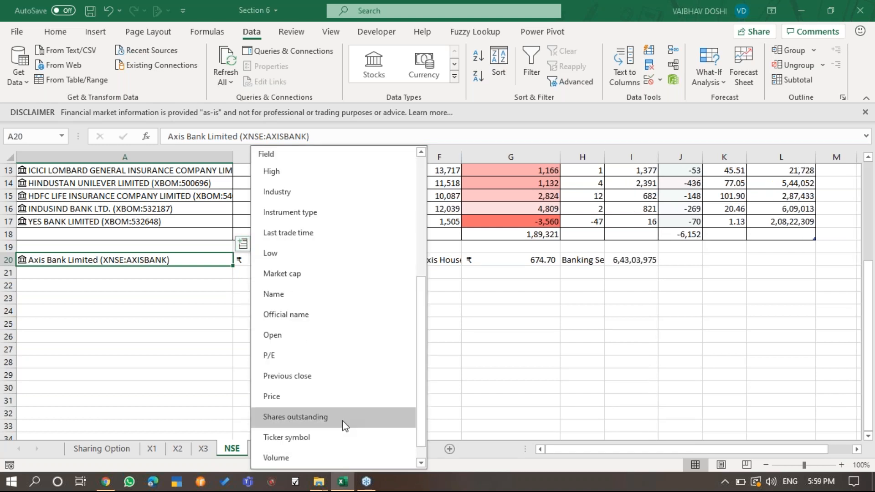
click(338, 355)
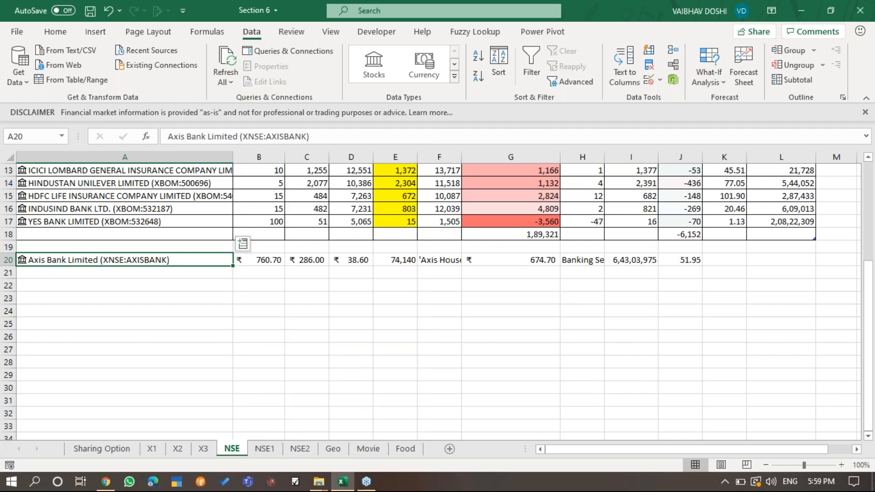
click(242, 244)
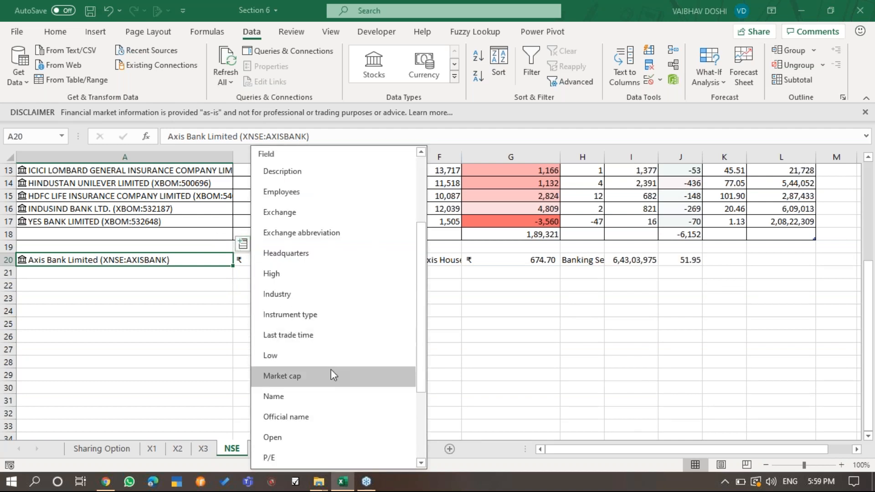
click(289, 376)
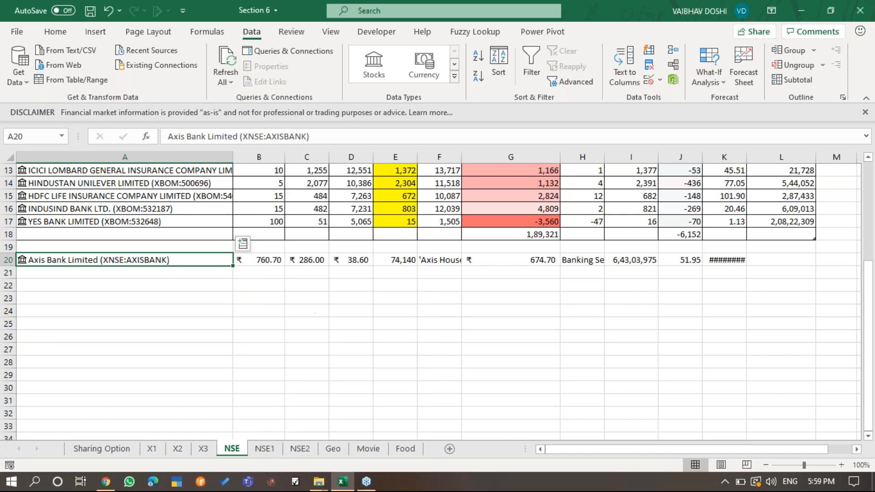
double_click(746, 157)
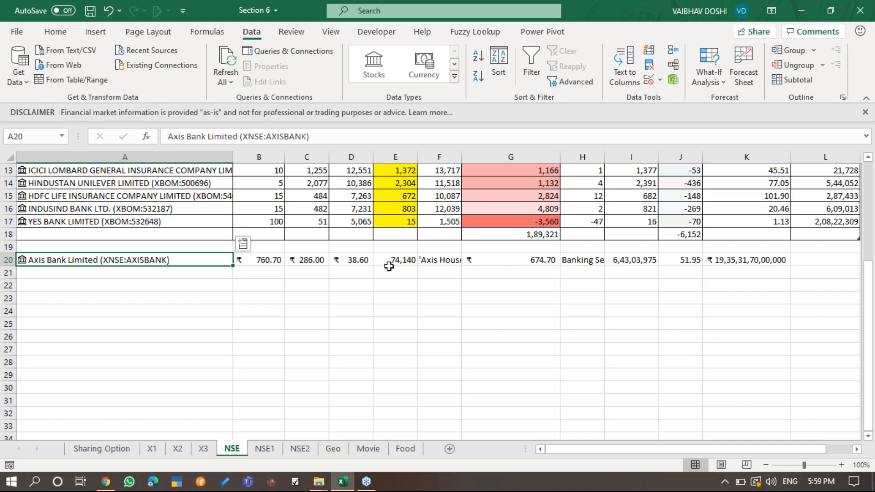
click(242, 244)
scroll(320, 422, down, 1)
scroll(320, 423, down, 2)
scroll(320, 422, up, 3)
click(503, 290)
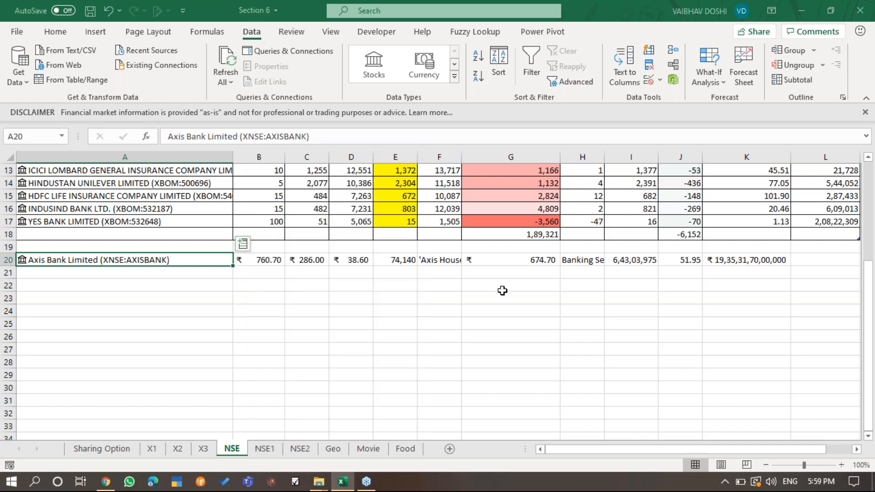
click(502, 290)
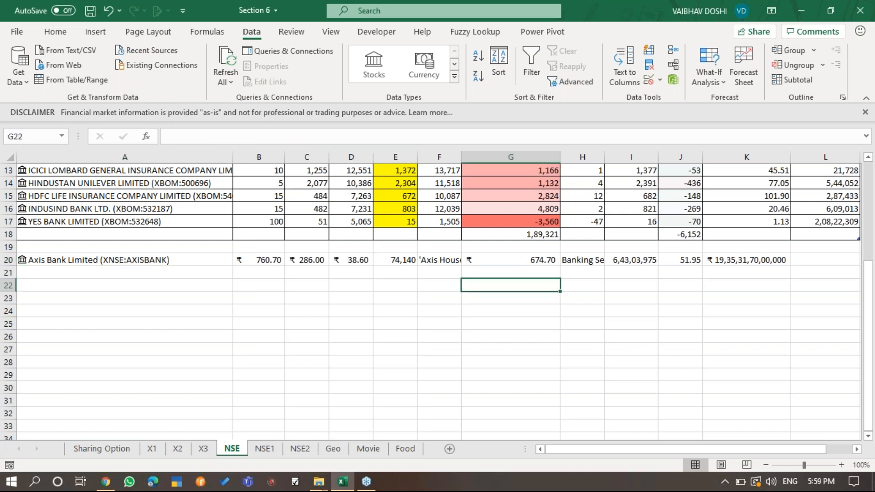
- Examine the UnrealisedGain/Loss column and the contents of G2, H2 and J2 in the portfolio table
scroll(502, 290, up, 4)
click(395, 414)
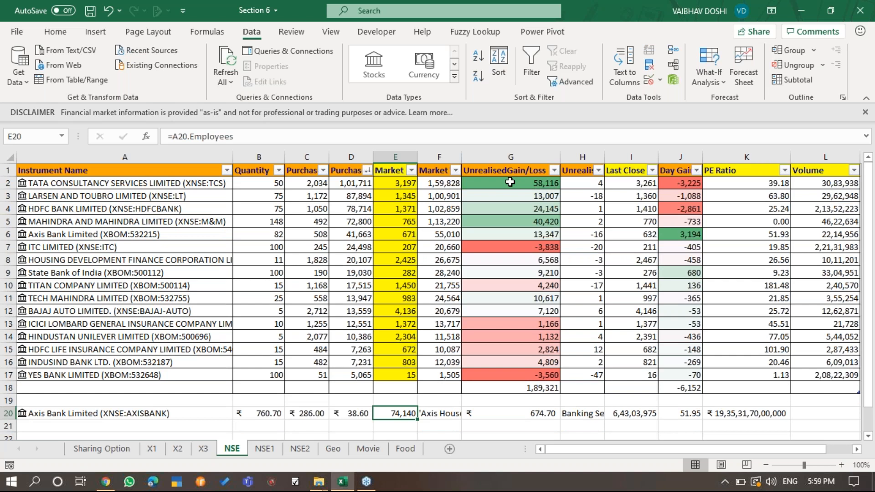
drag(510, 183, 516, 381)
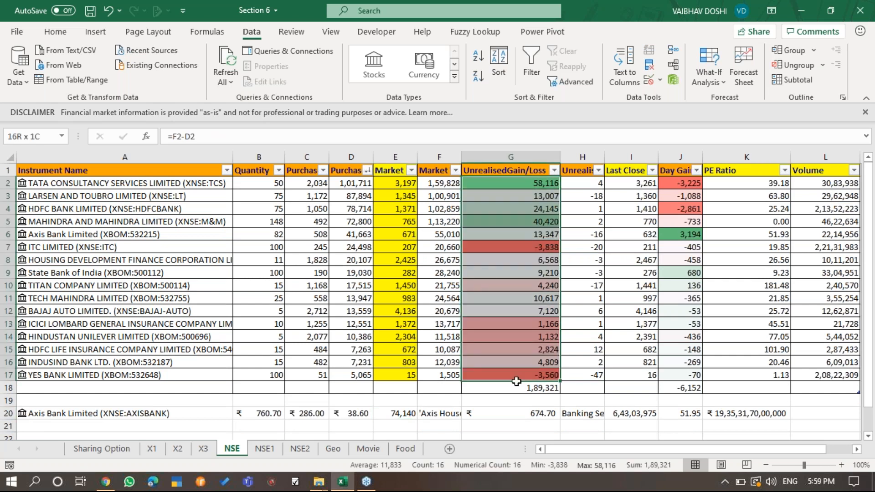
click(406, 196)
double_click(515, 184)
key(Escape)
key(Right)
key(Right)
key(Right)
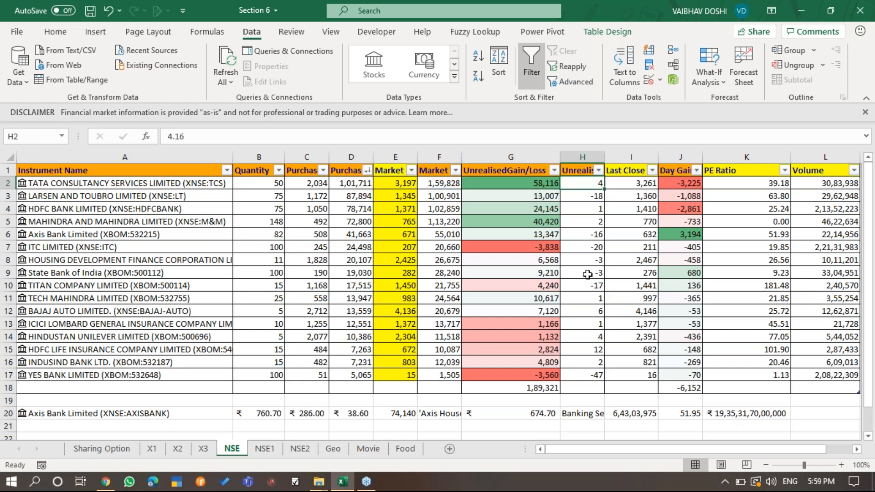
key(F2)
key(ctrl+Return)
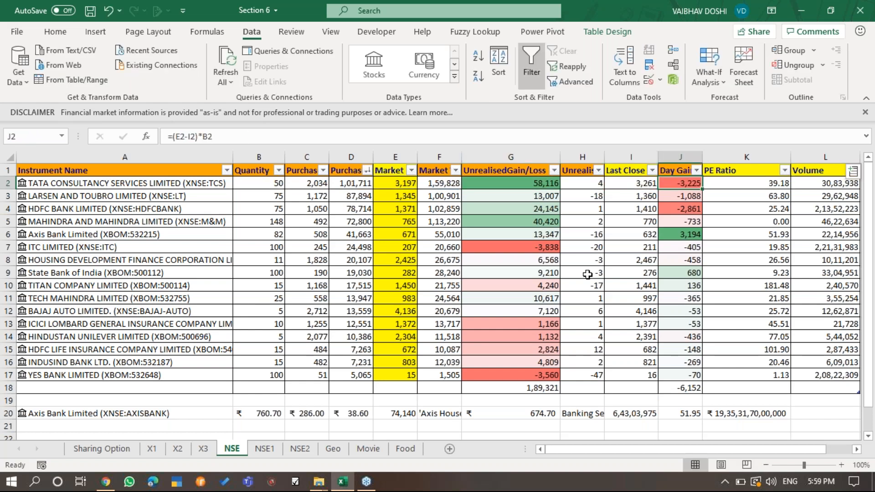
- Go back to the Instrument Name column and highlight the stock names in A2:A17
key(Left)
key(Left)
key(Left)
key(Left)
key(Left)
key(Left)
key(Left)
key(Left)
key(Left)
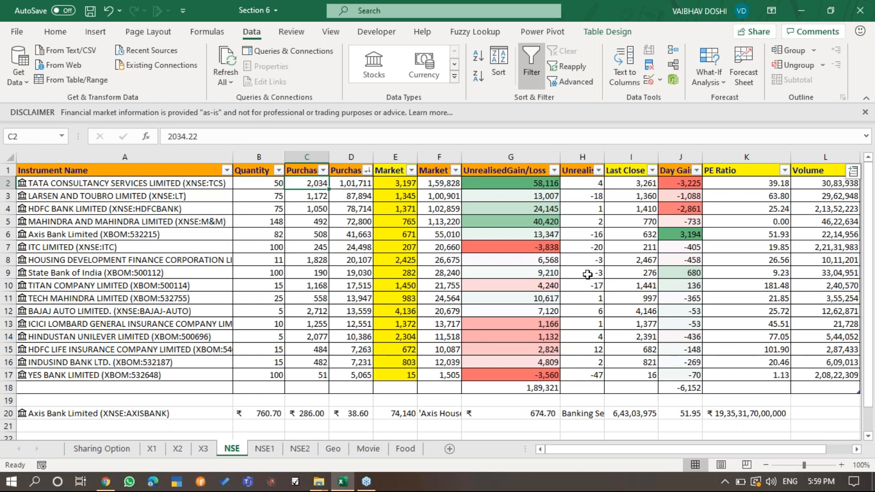
key(ctrl+shift+Down)
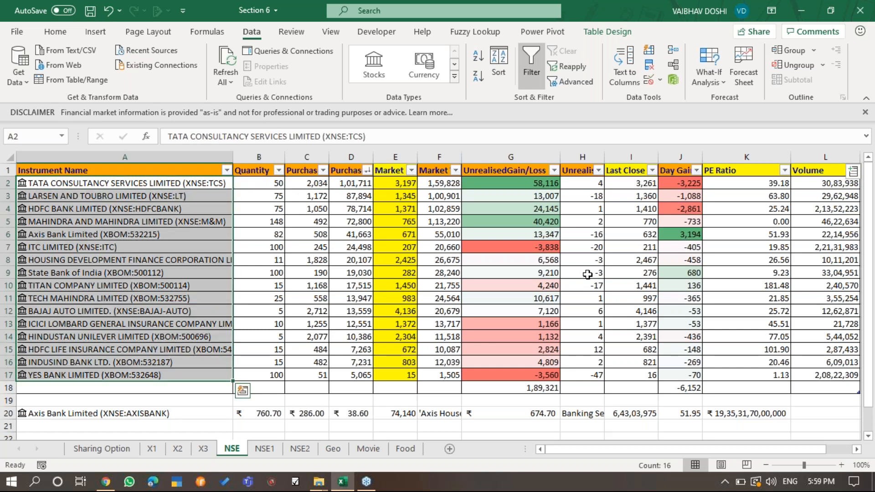
key(ctrl+shift+Up)
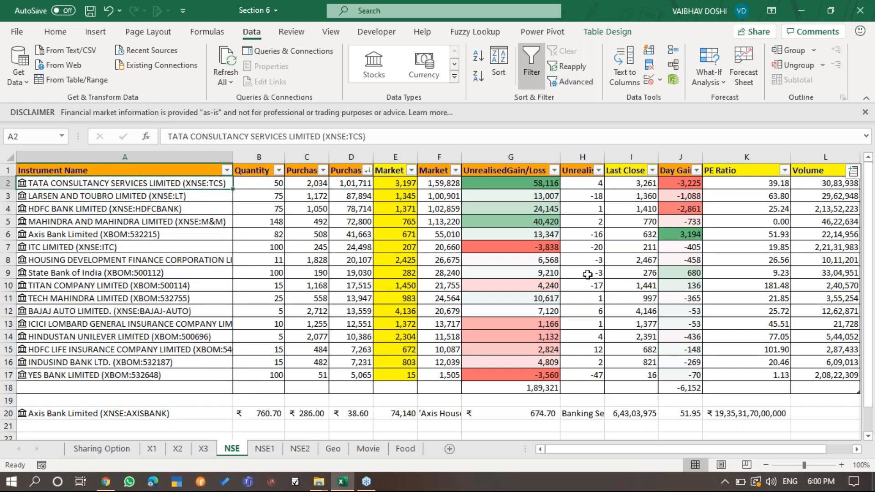
key(ctrl+shift+Down)
key(ctrl+Up)
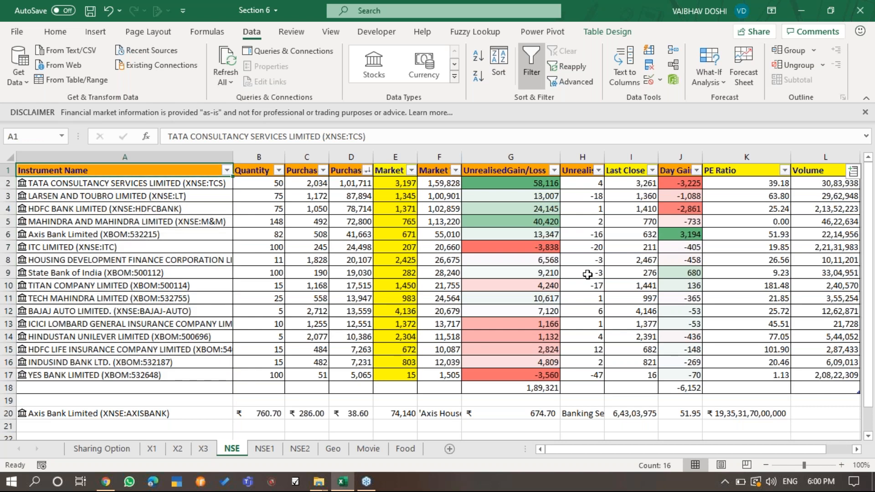
key(Down)
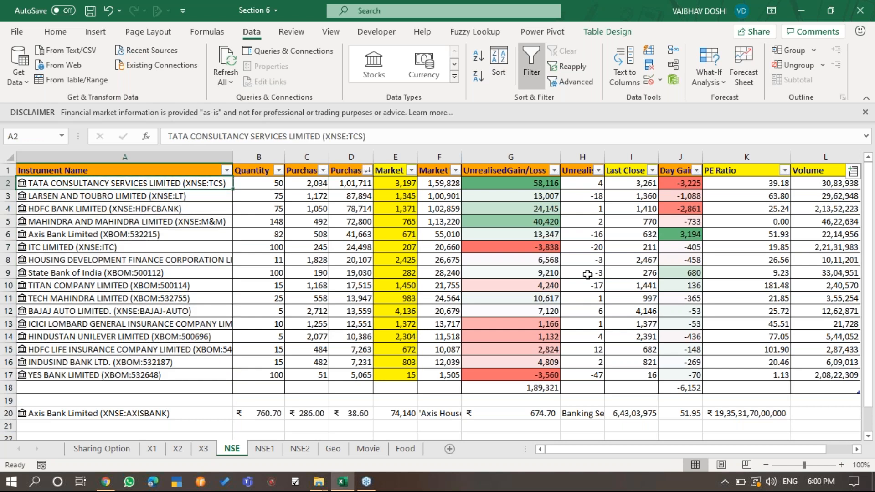
- Examine the stock field formulas in row 2, including Last Close in I2 and Volume in L2
key(Up)
key(Right)
key(Right)
key(Right)
key(Right)
key(Right)
key(Right)
key(Right)
key(Down)
key(Right)
key(F2)
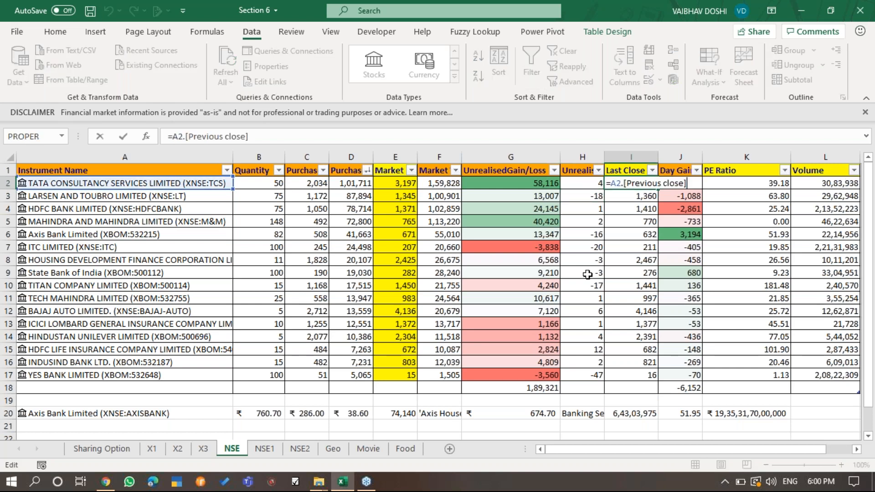
key(Tab)
key(Right)
key(Right)
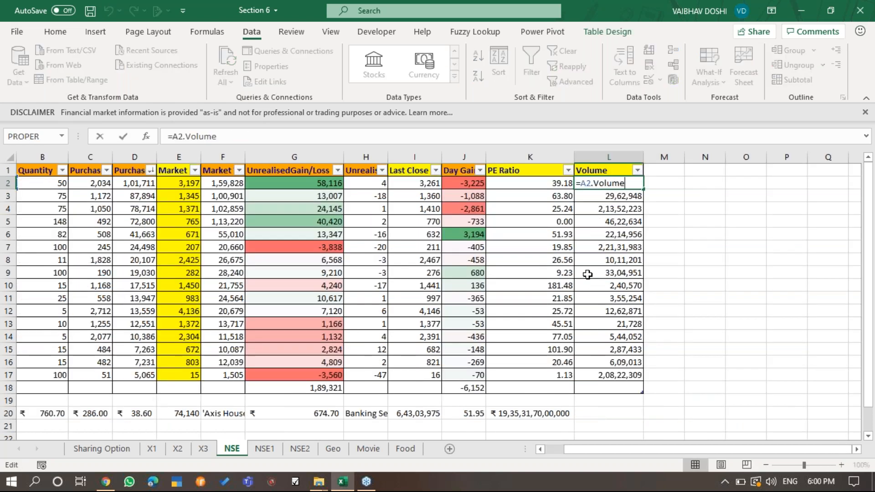
key(Left)
key(Left)
key(Left)
key(Left)
key(Left)
key(Left)
key(Left)
key(Left)
key(Left)
key(Left)
key(Left)
key(Down)
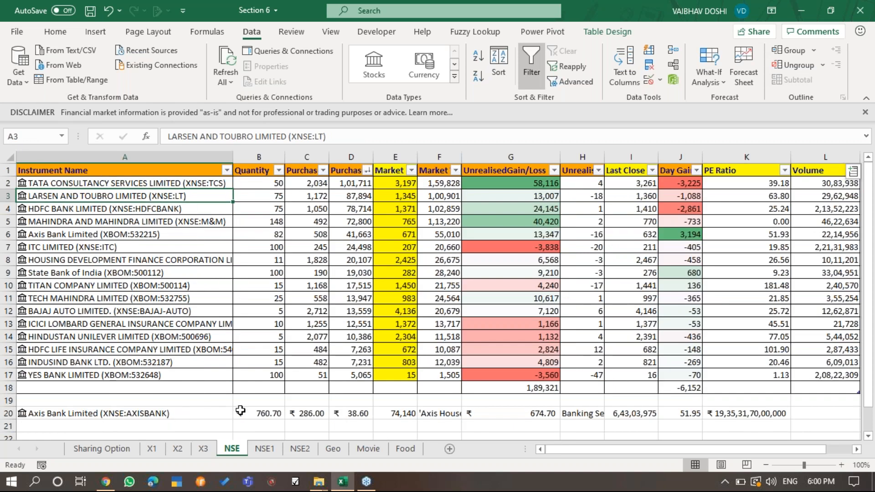
- Examine the 52 week high formula in B20 and the neighbouring Axis Bank fields in row 20
double_click(265, 415)
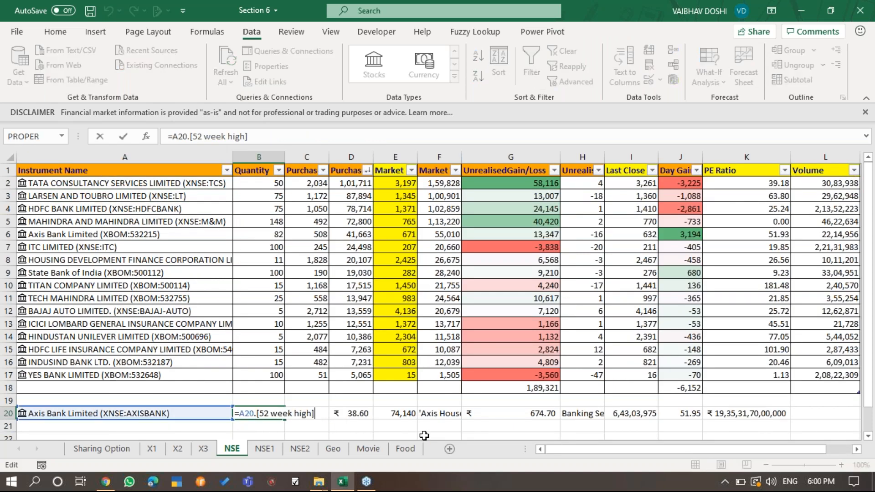
key(Tab)
key(Right)
key(Right)
key(Right)
key(Right)
key(Right)
key(Right)
key(Right)
key(Left)
key(Home)
key(Down)
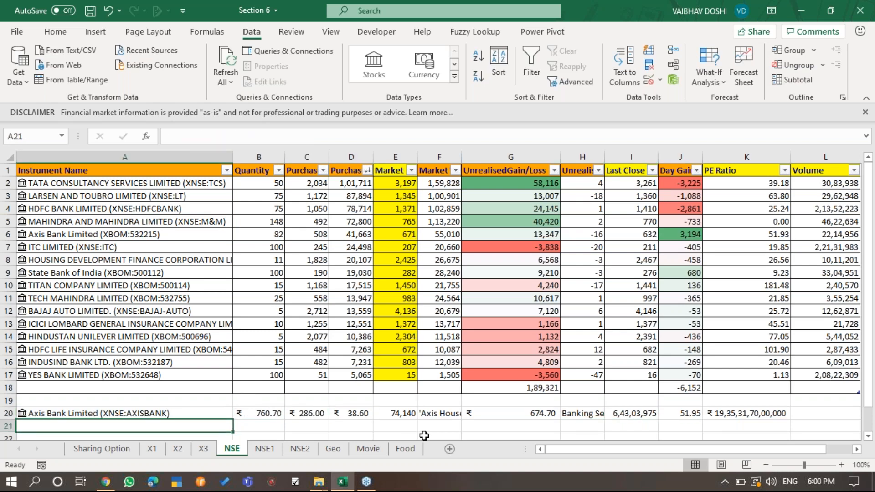
- Enter BAJAJ AUTO in A22 below the Axis Bank row
key(Down)
key(Down)
key(Down)
key(Up)
key(Up)
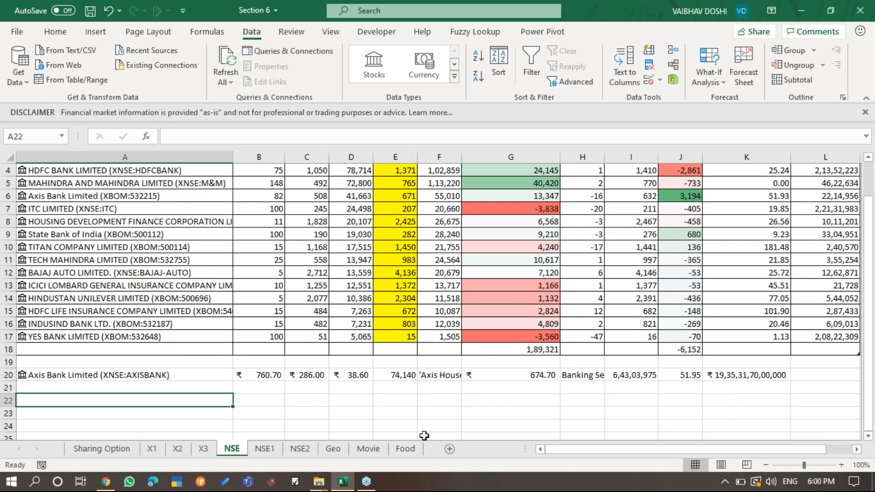
text(BAJAJ )
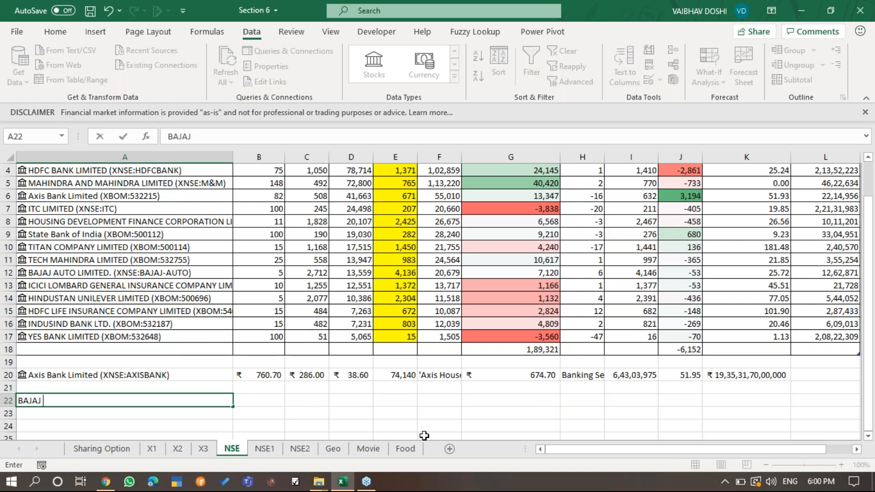
text(AUTO)
key(ctrl+Return)
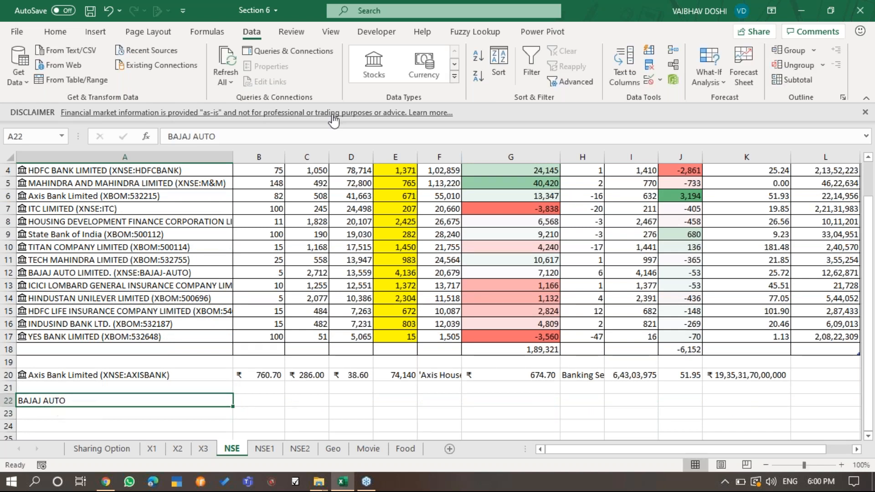
- Convert A22 to the Stocks data type with the Bombay Stock Exchange match for Bajaj Auto and open its list of fields
click(375, 66)
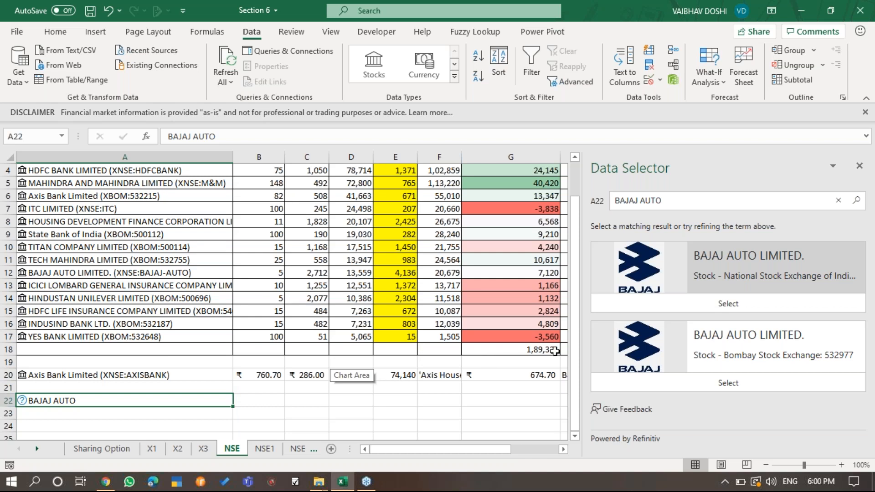
click(728, 382)
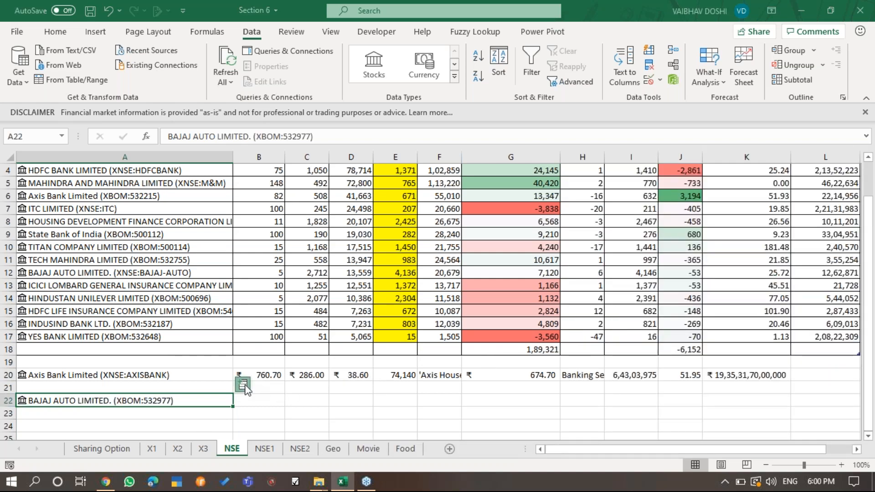
click(243, 386)
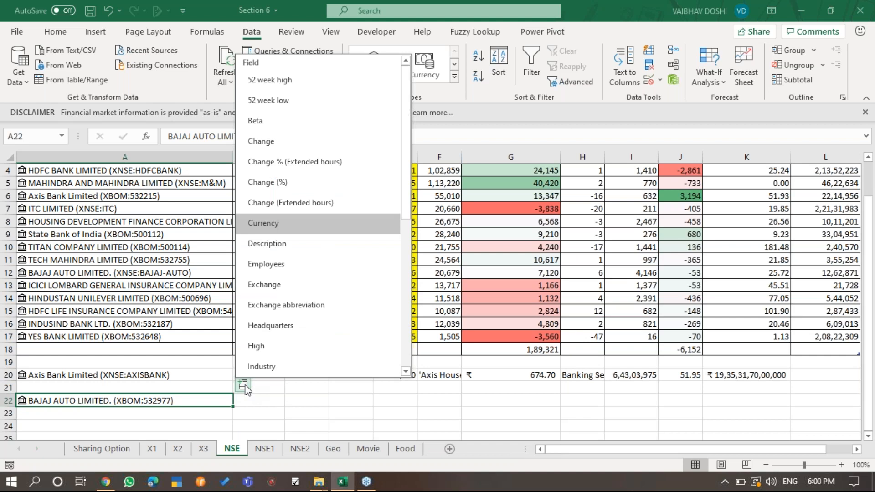
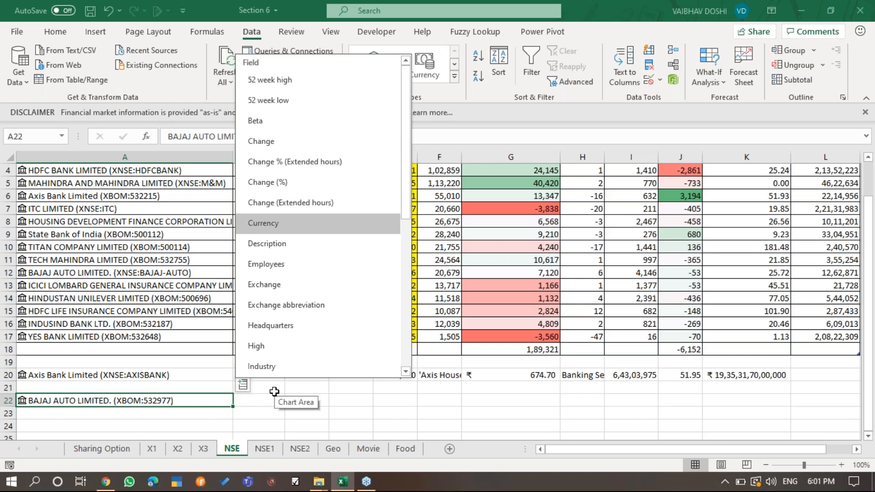
- Enter TITAN COMPANY LIMITED in A23 below the Bajaj Auto row
click(166, 418)
click(166, 418)
key(Up)
key(Down)
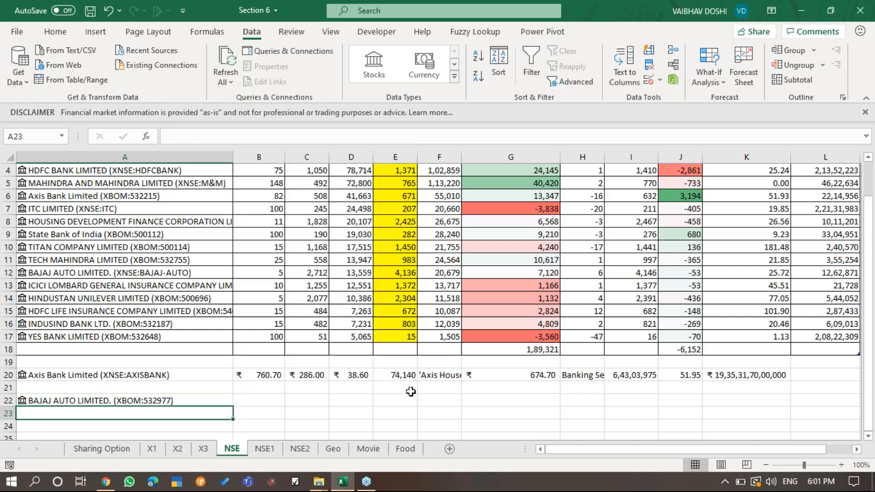
text(T)
text(INA)
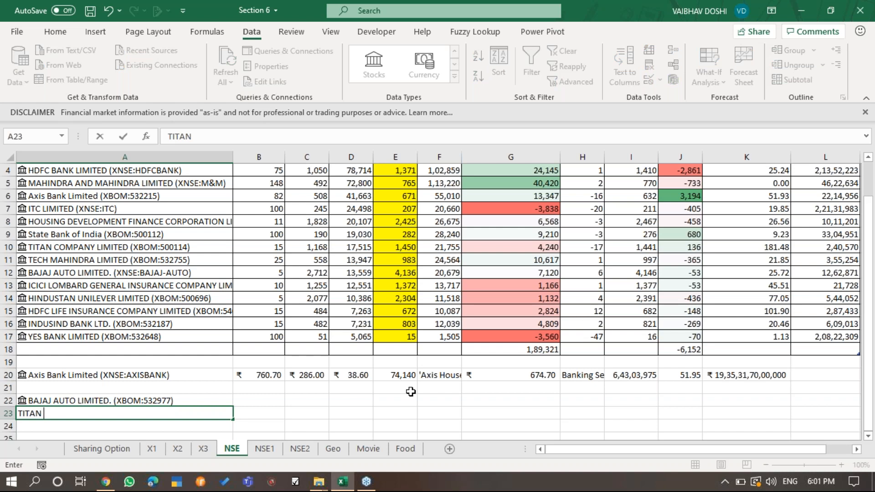
text(N COMPANY LIMITED)
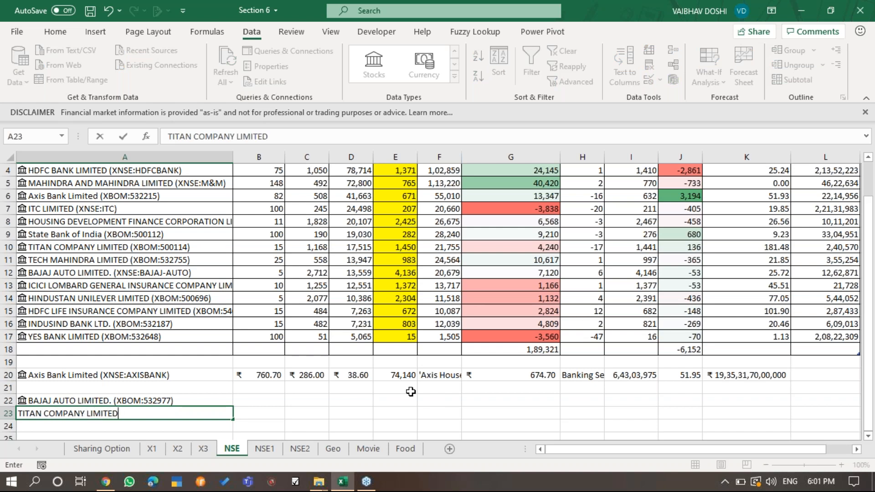
key(Return)
- Convert A23 to the Stocks data type using the Bombay Stock Exchange match for Titan Company Limited
key(Up)
click(374, 64)
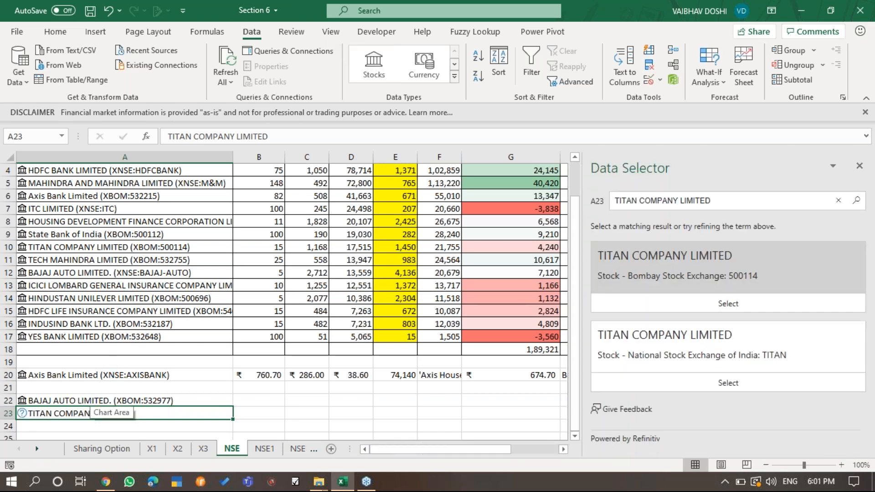
click(739, 307)
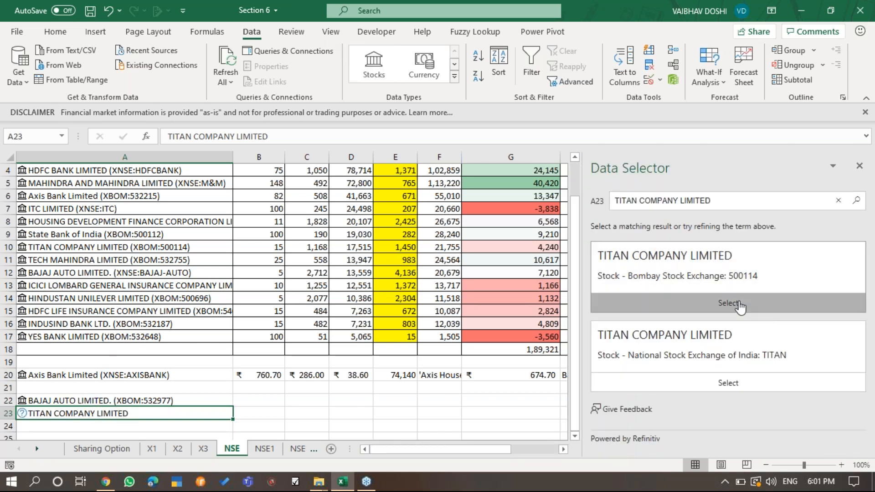
- Insert an entire blank row above the Bajaj Auto and Titan rows
key(Up)
key(Up)
key(ctrl+plus)
key(r)
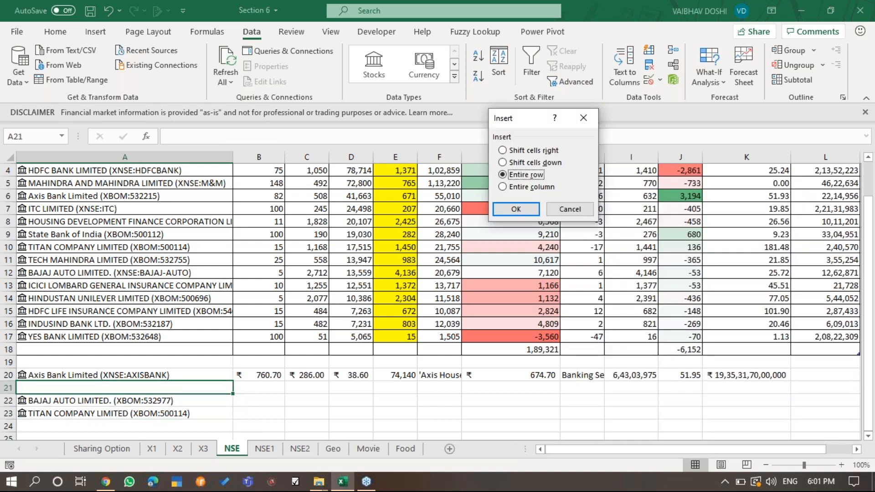
key(Return)
key(Down)
key(F4)
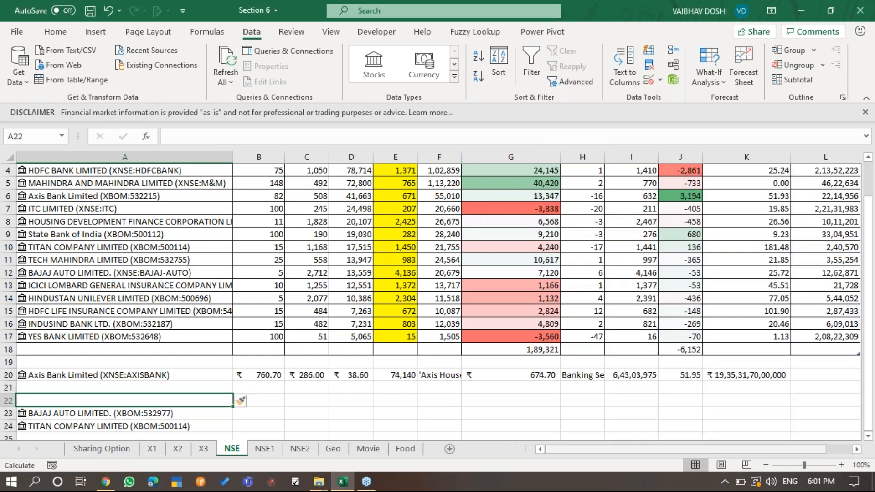
- Enter the header COMPANY NAME in A22 and make it bold
text(COMPANY NA)
key(BackSpace)
text(ME)
key(Return)
key(Up)
key(ctrl+b)
- Format A22:A24 as a table with an orange Light style, using COMPANY NAME as the header row
key(shift+Down)
key(shift+Down)
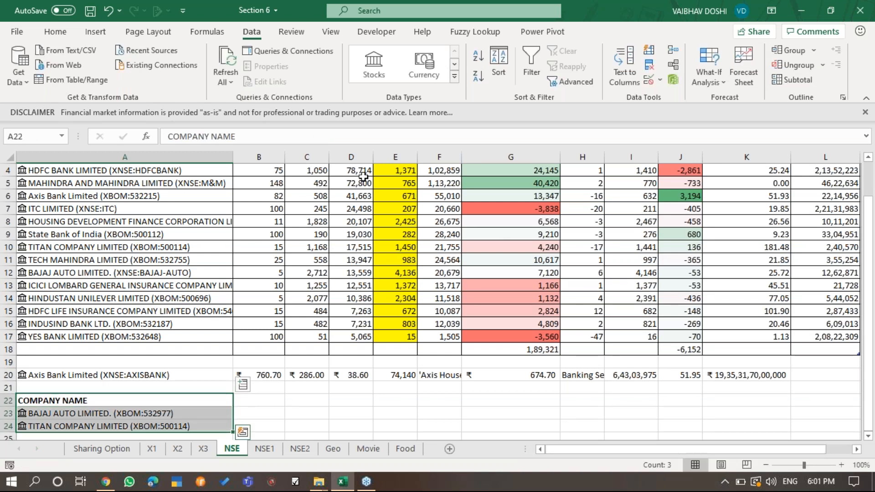
click(48, 35)
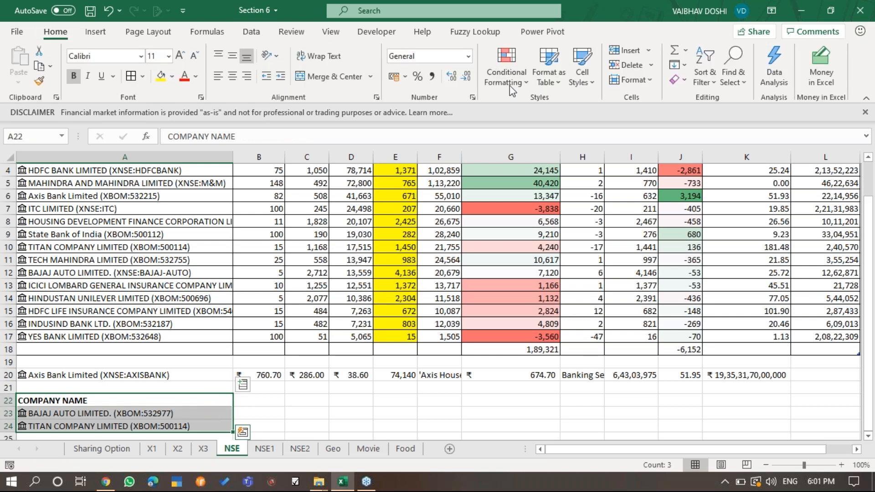
click(560, 76)
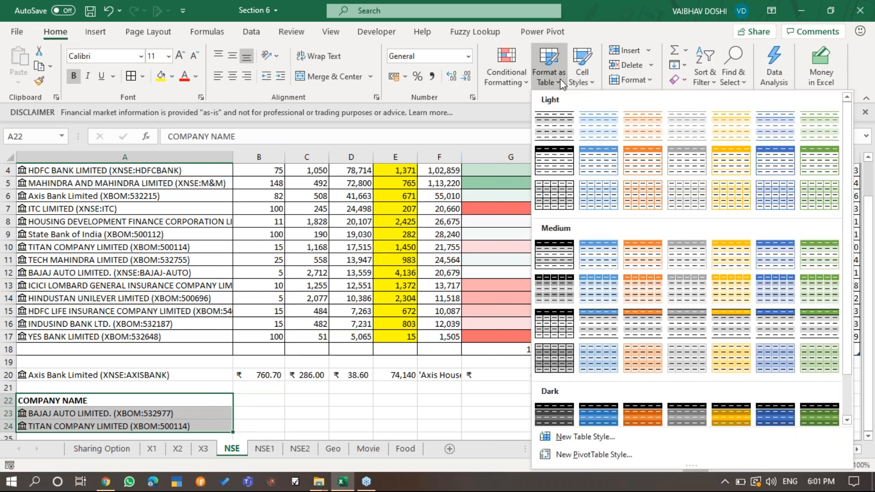
click(646, 150)
click(556, 200)
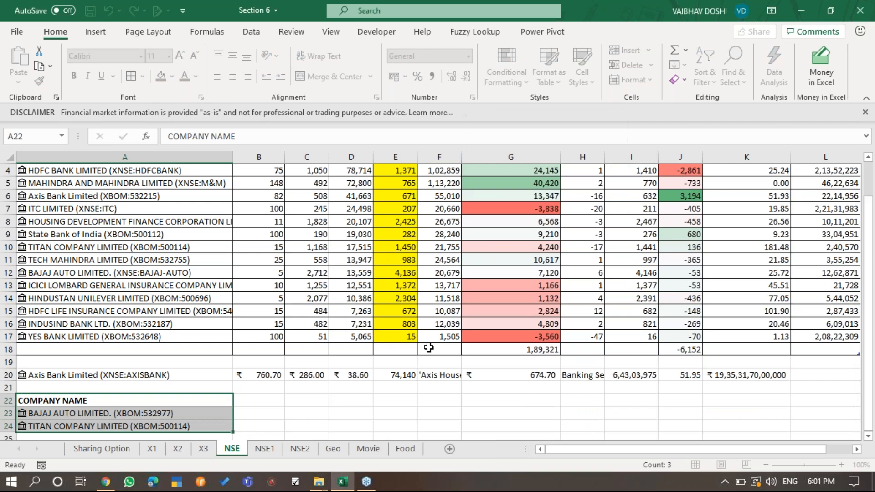
scroll(428, 348, down, 3)
click(141, 367)
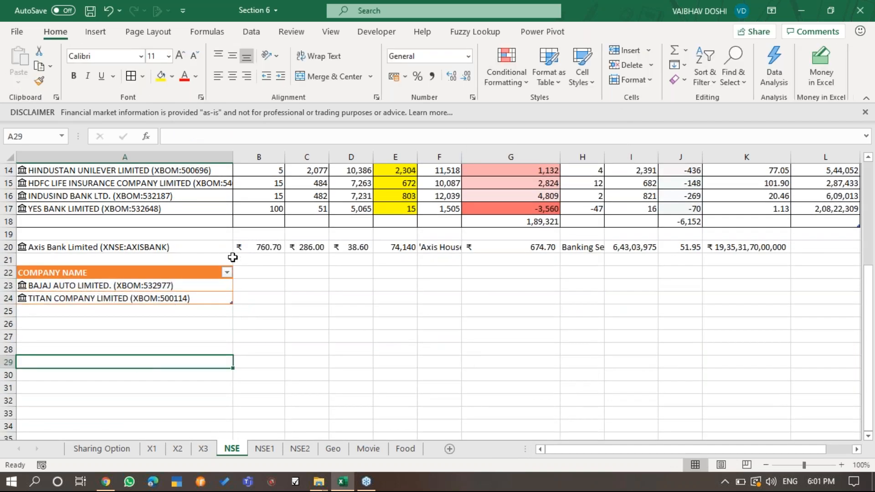
- Add the Description and Employees stock fields as new columns of the COMPANY NAME table
click(201, 269)
click(186, 273)
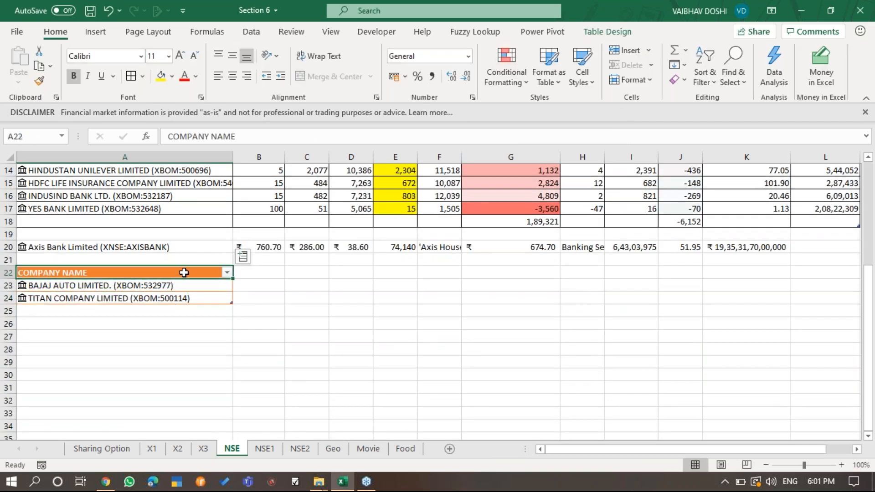
click(244, 258)
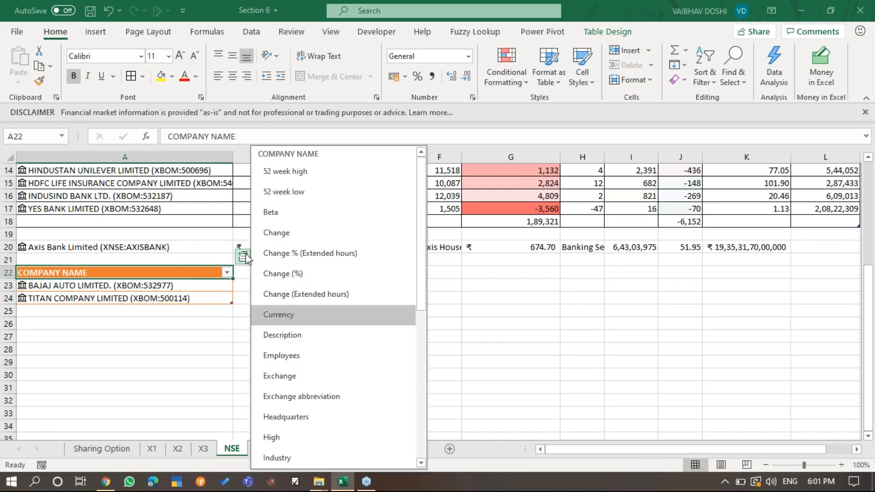
click(324, 336)
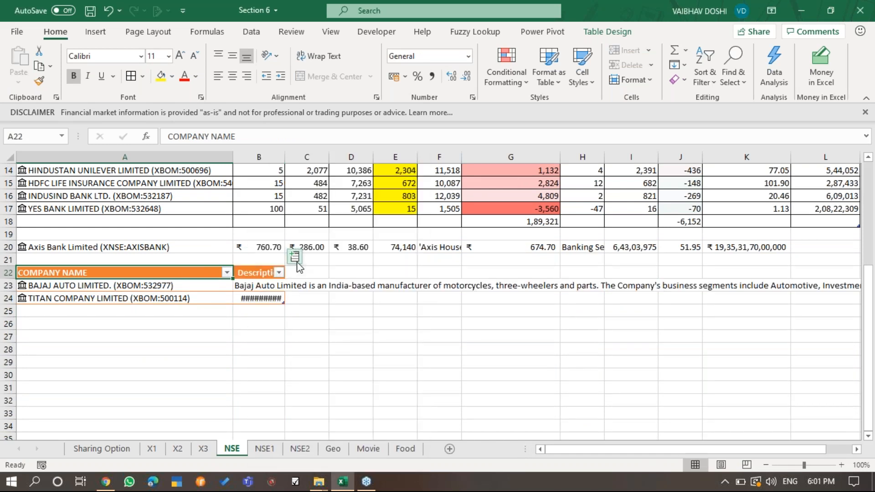
click(295, 258)
click(372, 358)
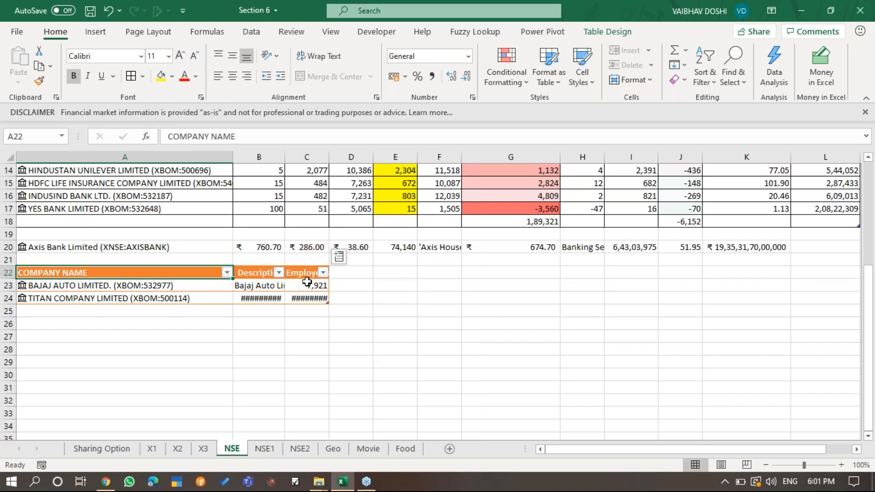
- Add High, Beta and 52 week high columns to the company table
click(342, 259)
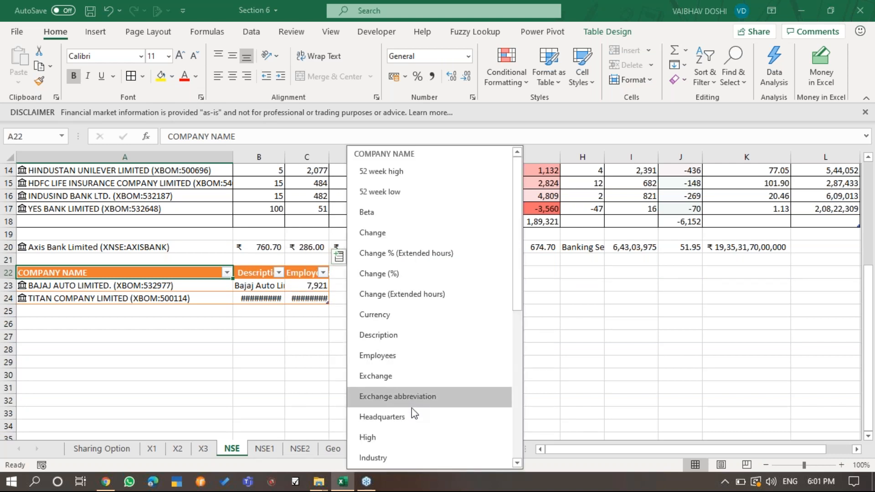
click(408, 435)
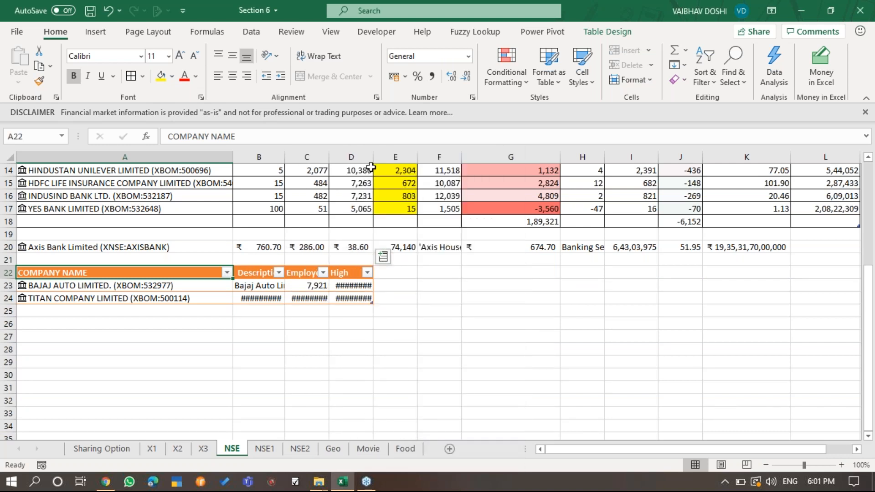
click(416, 257)
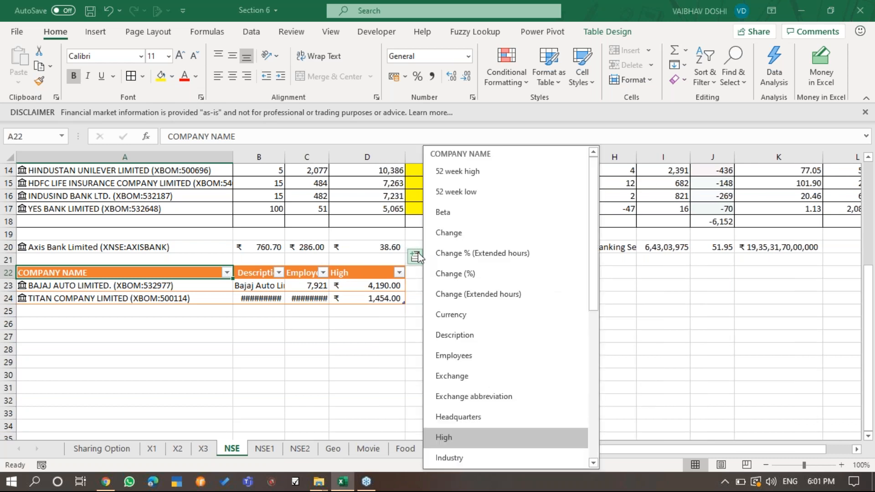
click(470, 216)
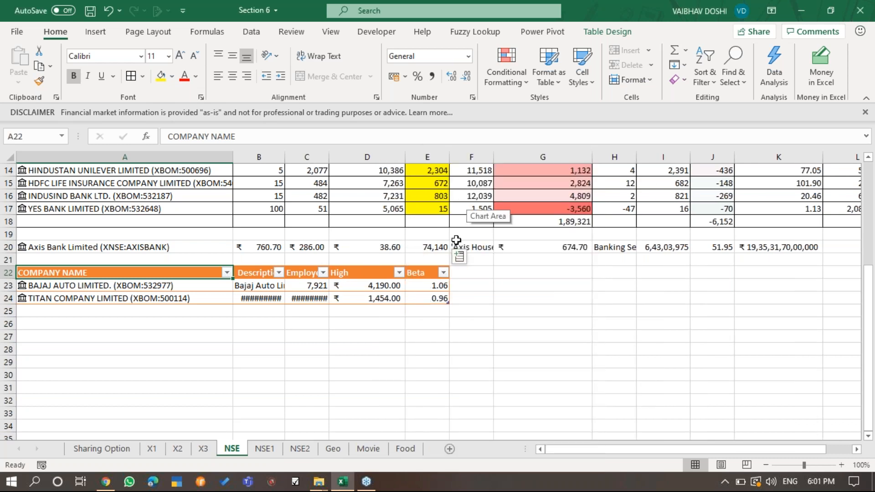
click(458, 258)
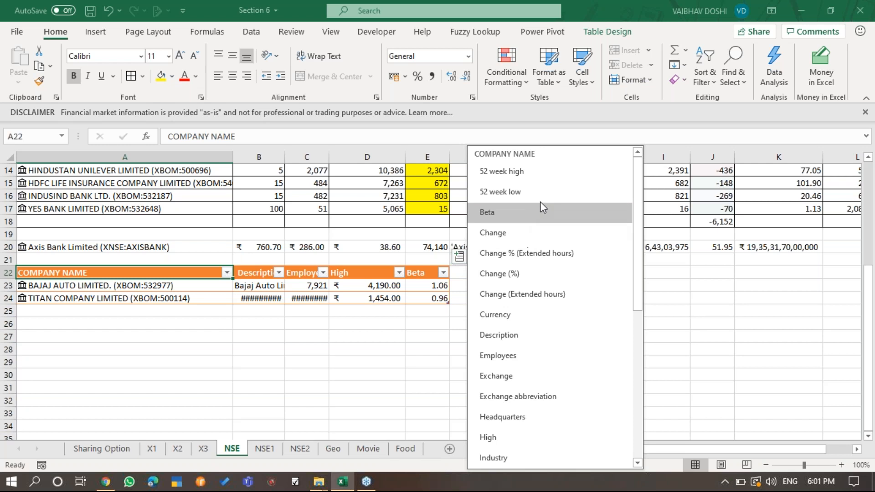
click(529, 180)
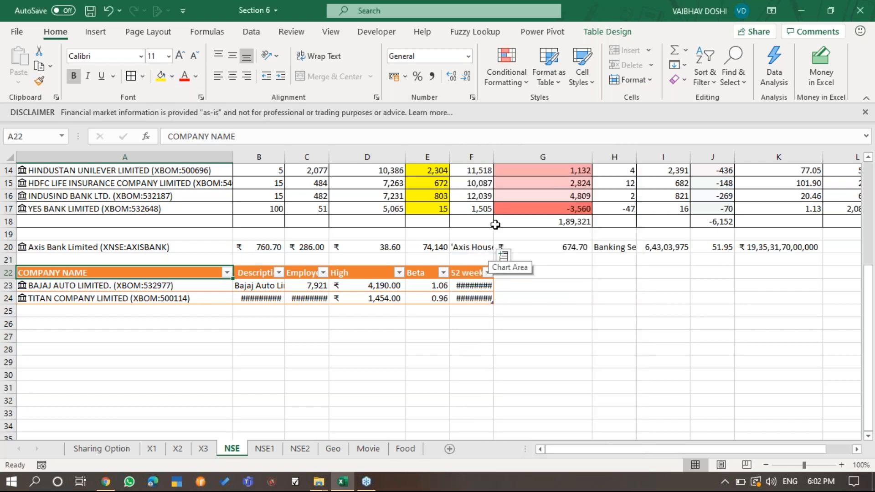
- Narrow the overly wide 52 week high column and add the Market cap field beside it
scroll(597, 289, right, 3)
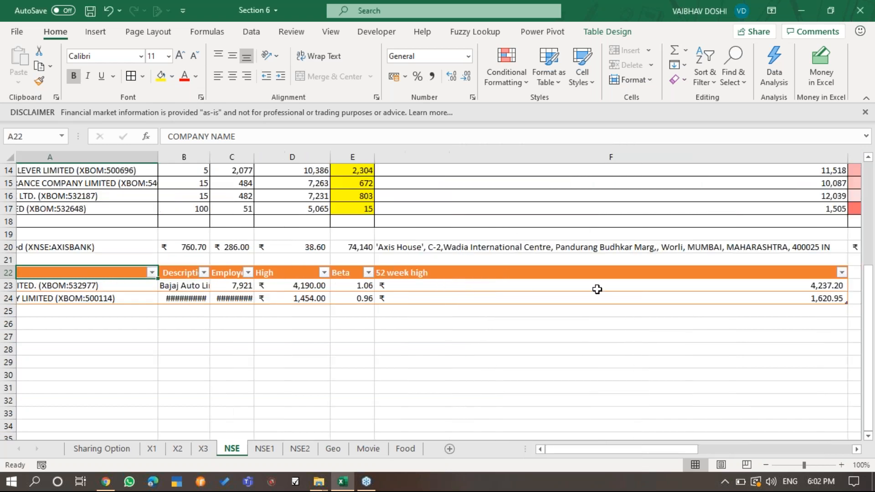
drag(656, 155, 239, 214)
click(248, 257)
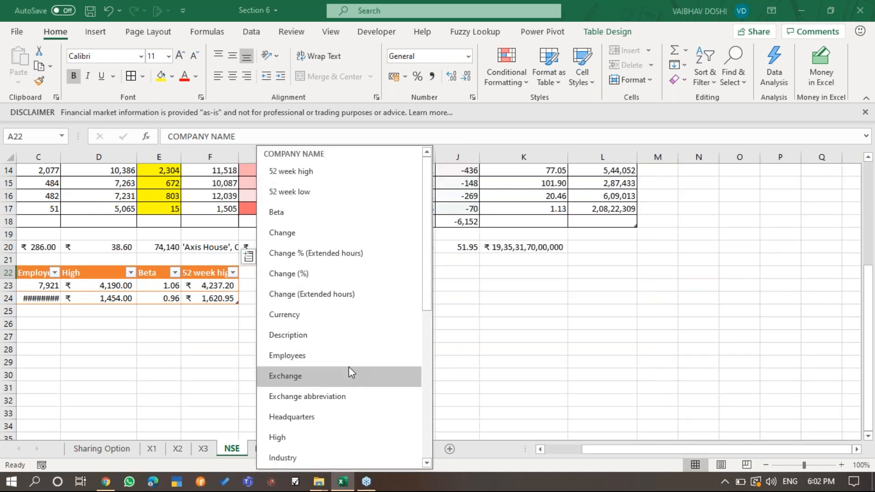
scroll(349, 366, down, 3)
click(354, 386)
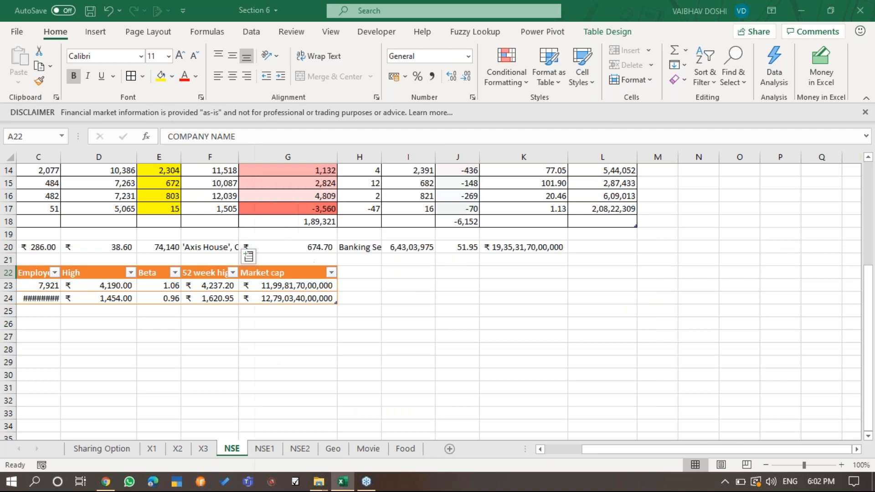
- Add the P/E and Shares outstanding fields as the next columns of the company table
click(347, 258)
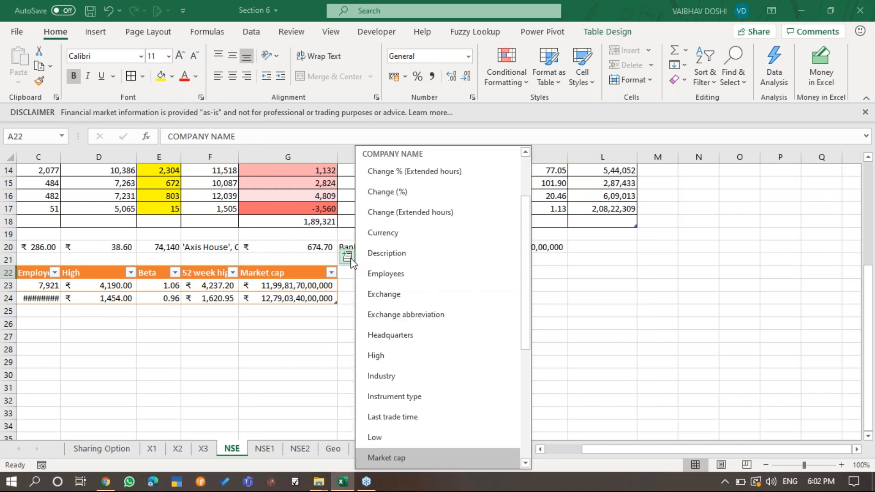
scroll(429, 408, down, 1)
scroll(429, 410, down, 1)
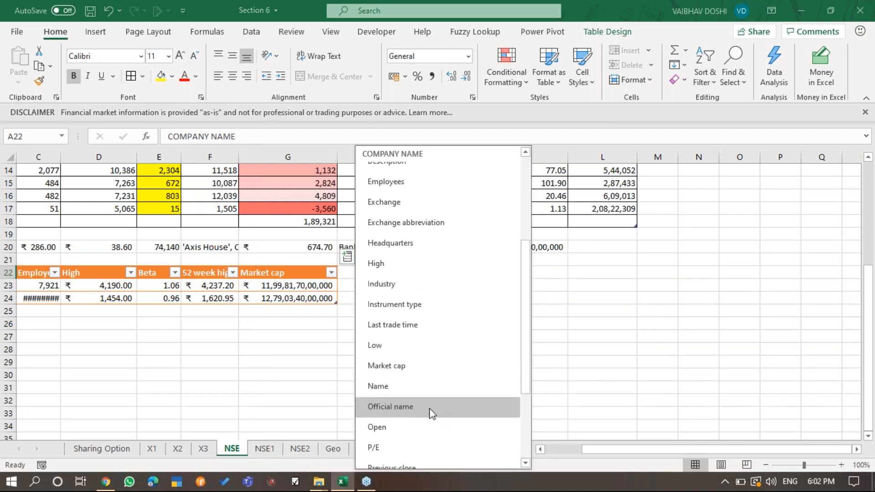
click(410, 445)
click(390, 258)
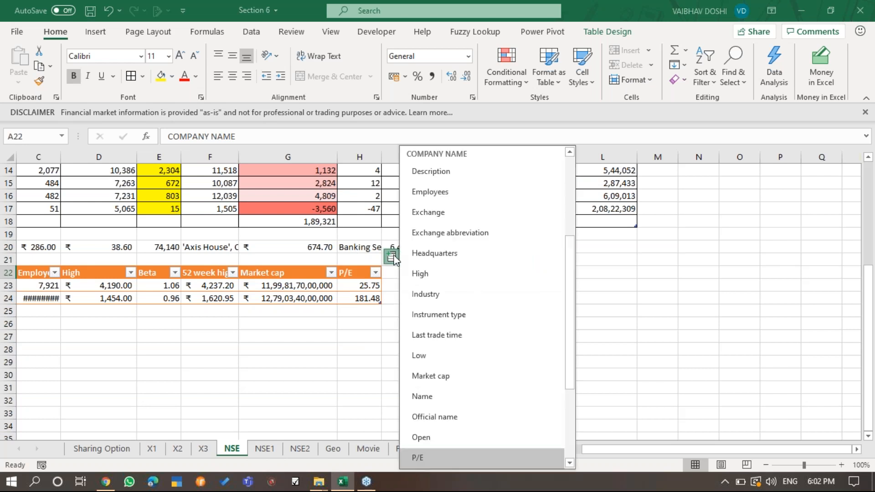
scroll(464, 351, down, 2)
scroll(464, 355, down, 1)
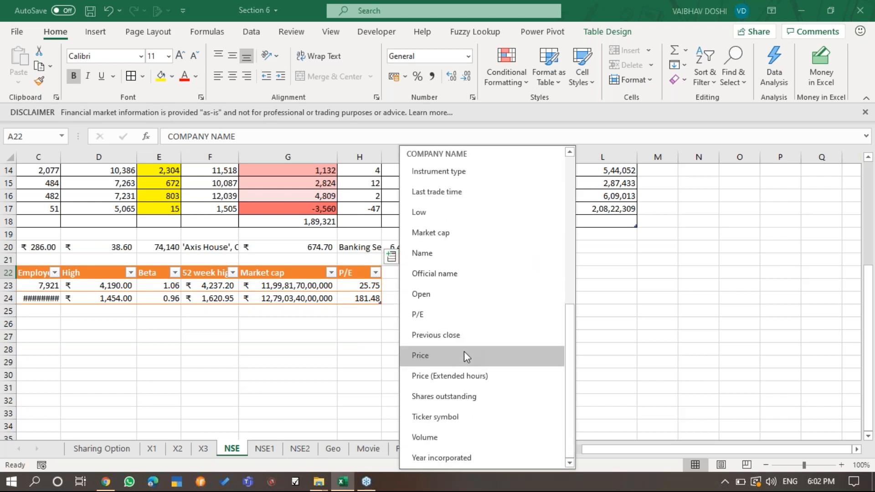
click(507, 400)
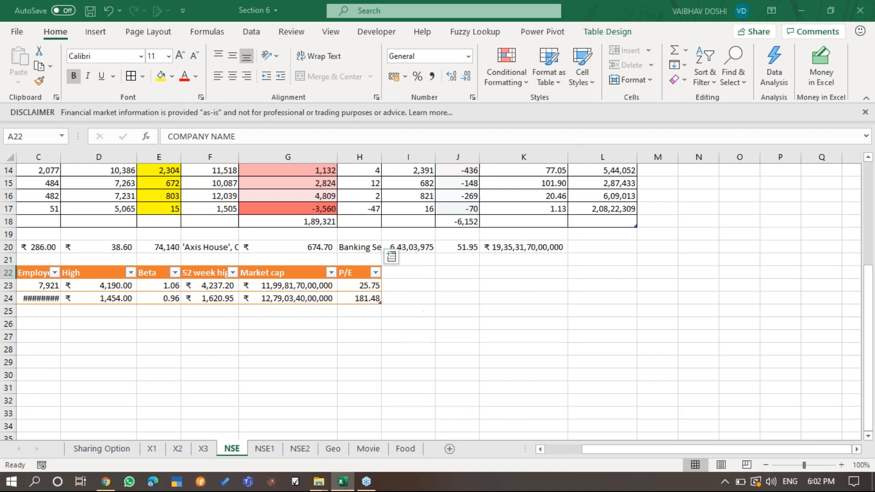
- Add the Year incorporated field as the last column of the company table
click(445, 257)
scroll(521, 362, down, 3)
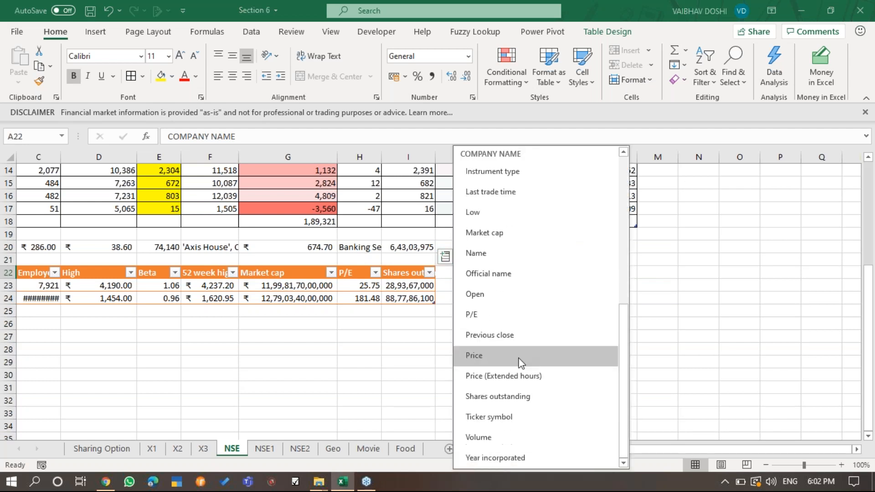
click(542, 451)
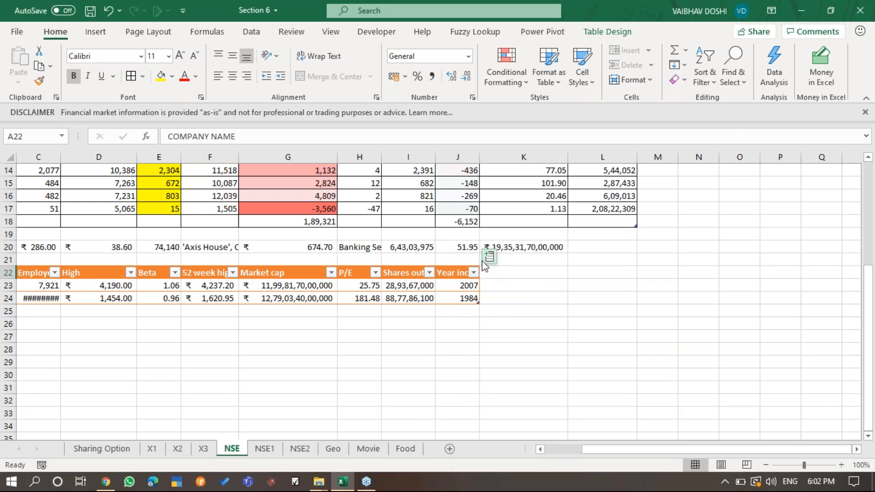
scroll(319, 384, left, 3)
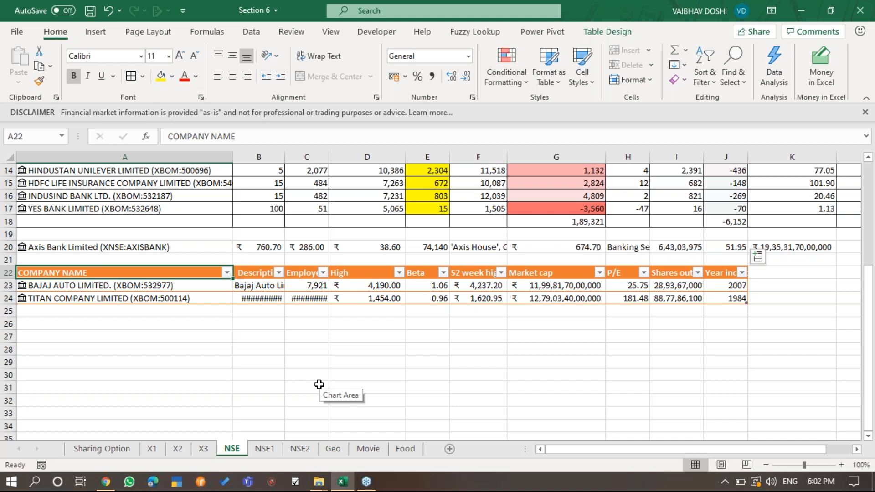
- Open the NSE1 sheet containing the Axis Bank STOCKHISTORY data and its chart
click(871, 49)
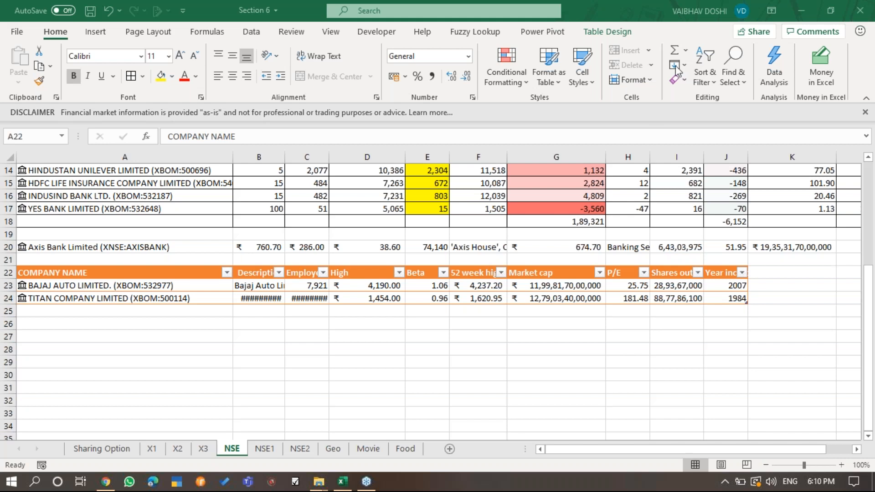
click(265, 452)
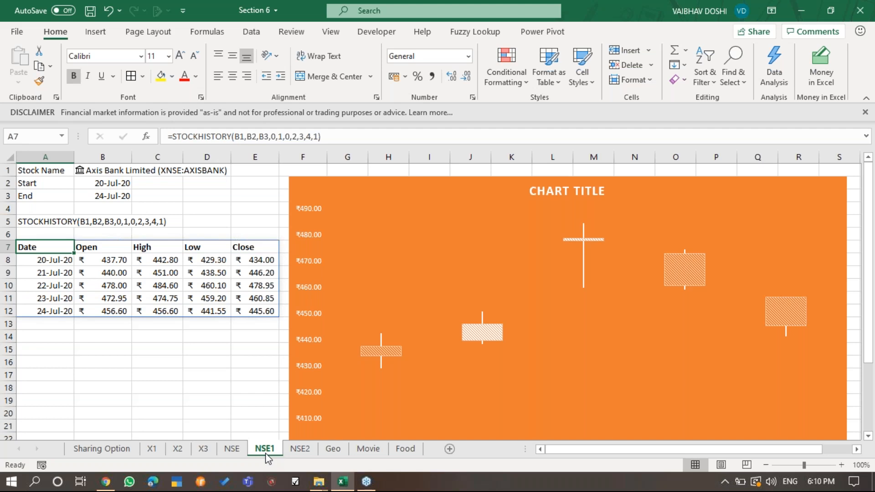
- Delete the existing stock chart beside the Axis Bank price table
click(444, 181)
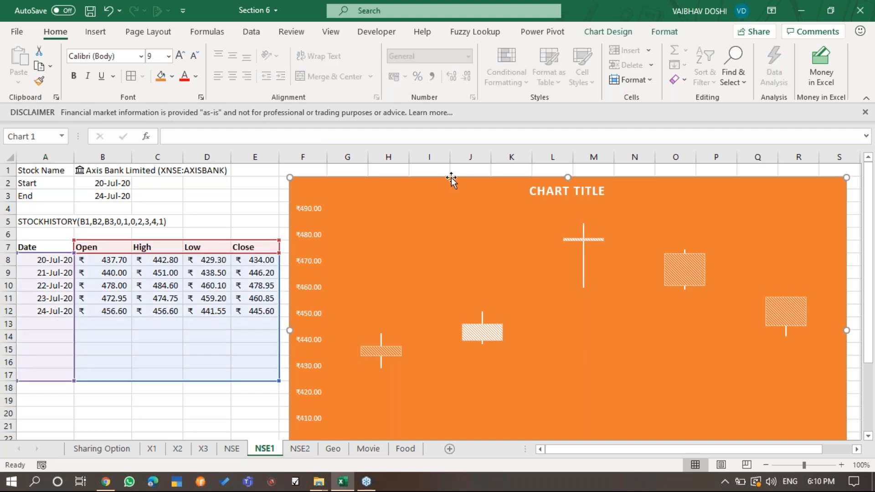
key(Delete)
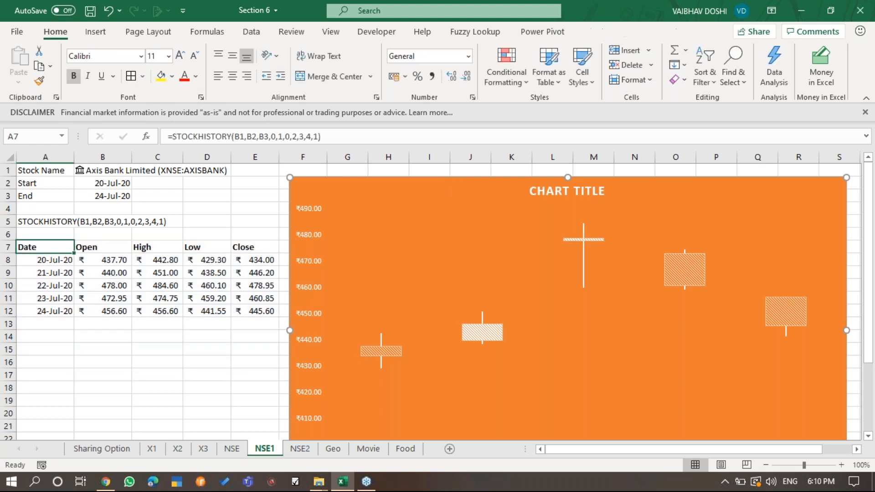
click(57, 362)
- Enter the column-order note "DATE - OPEN - HIGH - LOW - CLOSE" in cell A20
click(43, 414)
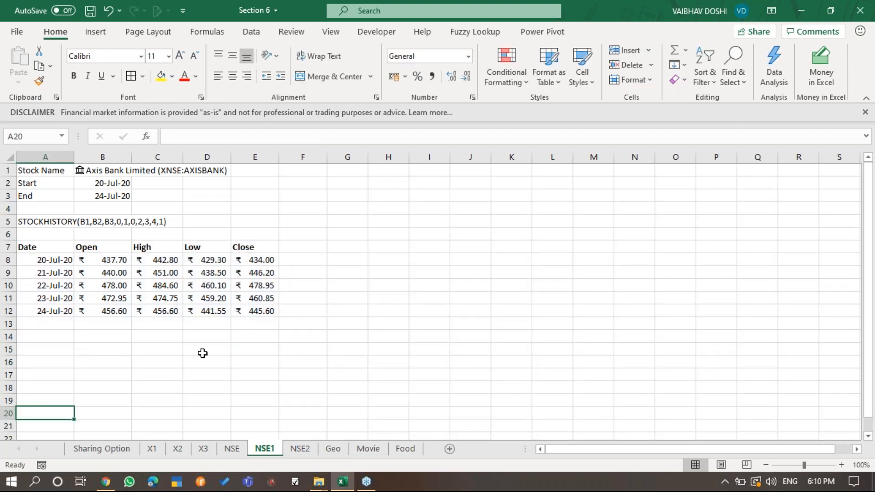
text(DATE )
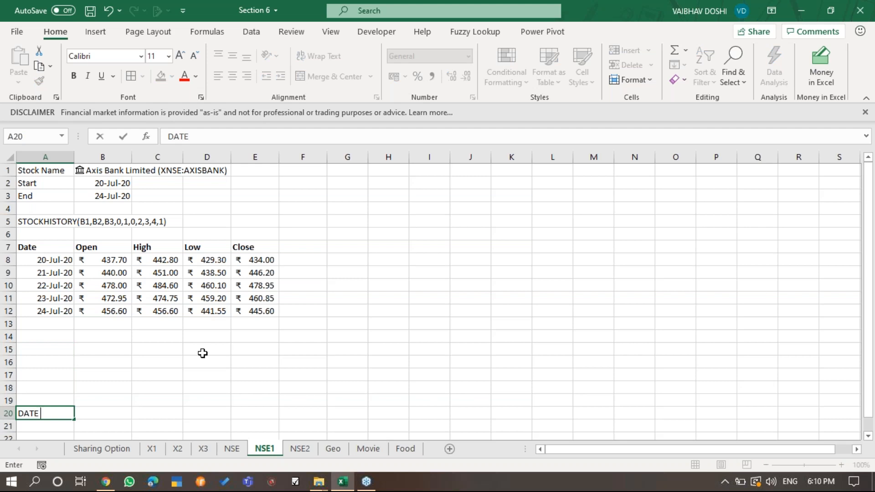
text(- OPEN - HIGH )
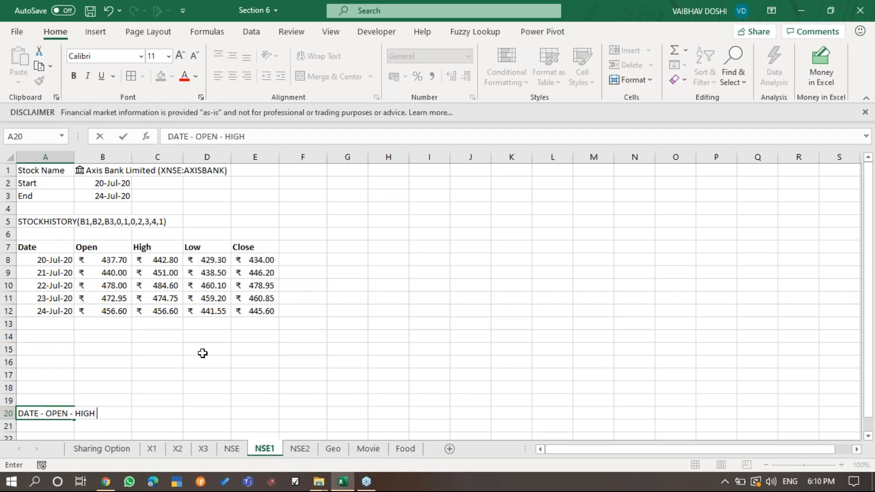
text(- LOW - CLOSE)
key(ctrl+Return)
- Clear the existing STOCKHISTORY formula in A7 together with its spilled price table
key(Up)
key(Up)
key(Up)
key(Up)
key(Up)
key(Up)
key(Up)
key(Up)
key(Up)
key(Up)
key(Up)
key(Up)
key(Up)
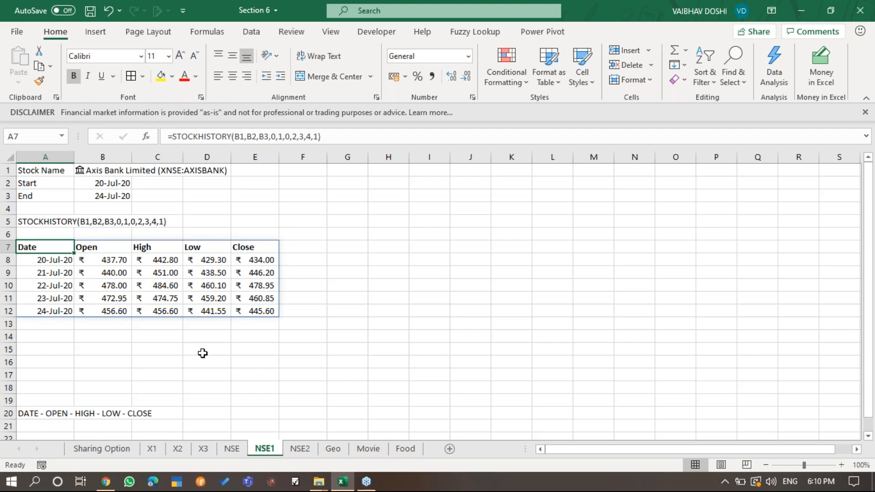
key(ctrl+shift+Right)
key(ctrl+shift+Down)
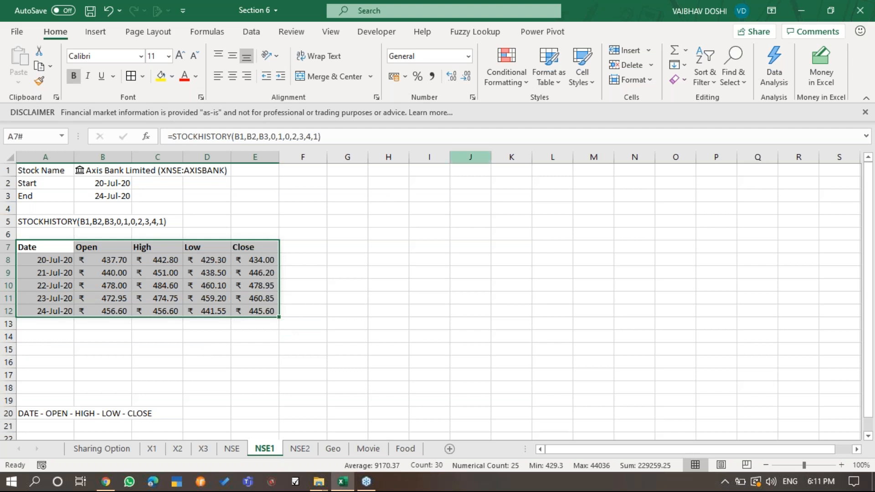
click(861, 64)
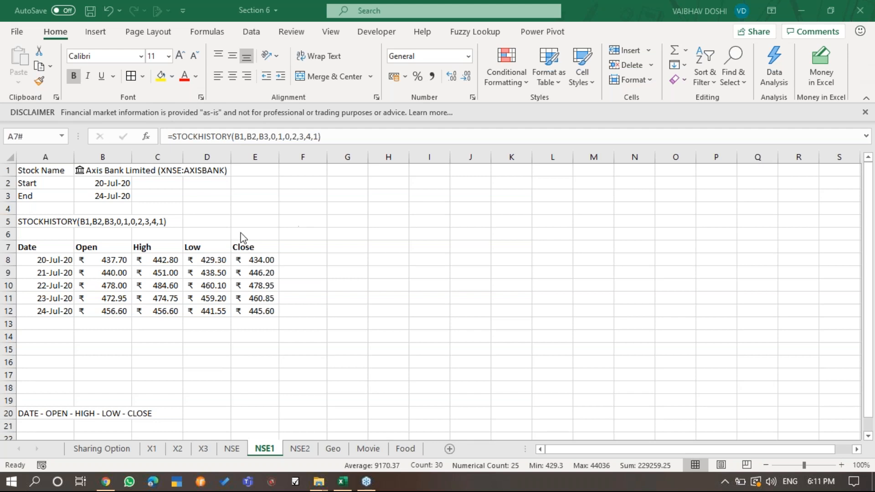
click(54, 246)
key(ctrl+shift+Right)
key(ctrl+shift+Down)
key(Delete)
key(Down)
key(Up)
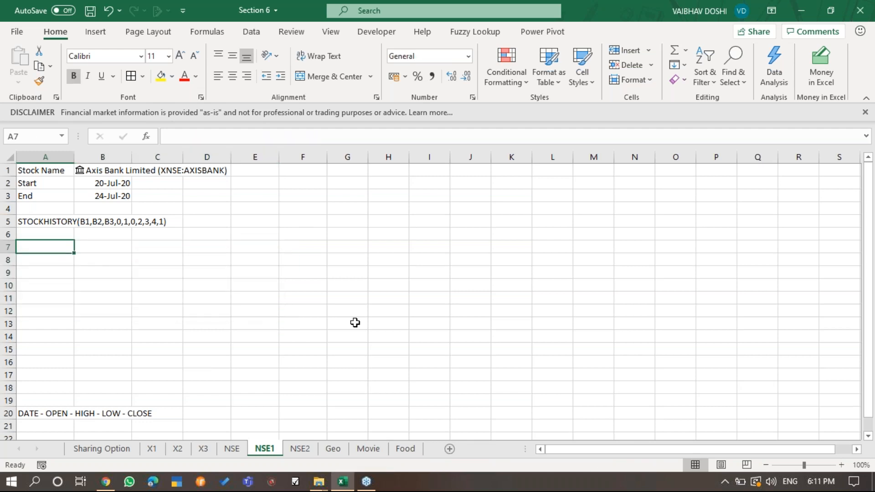
- Start a STOCKHISTORY formula in A7 using B1 as the stock, B2 as start date and B3 as end date
text(=STOCK)
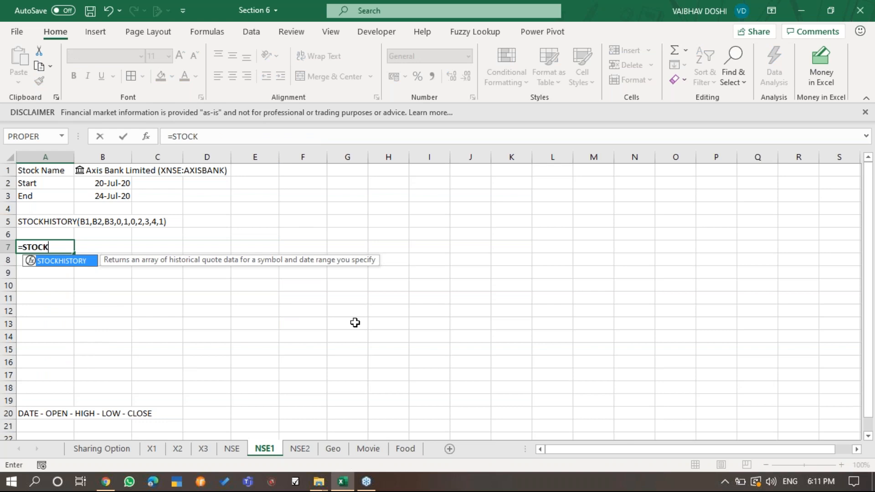
key(Tab)
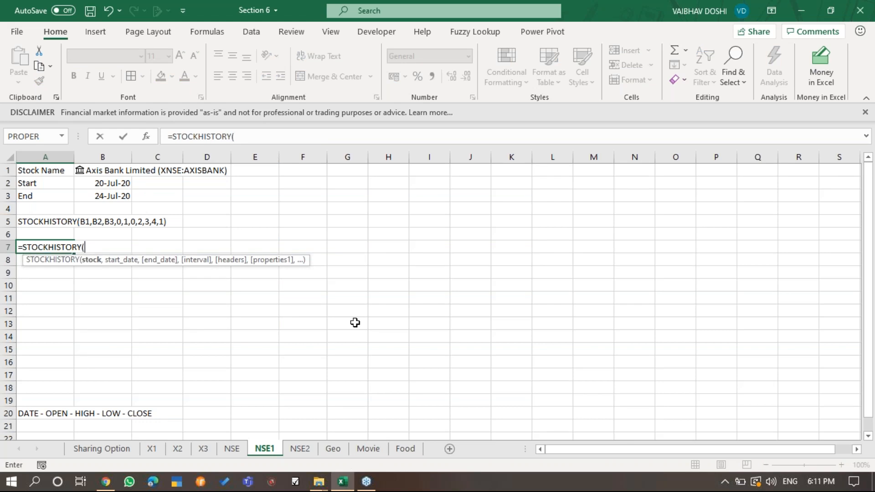
click(111, 170)
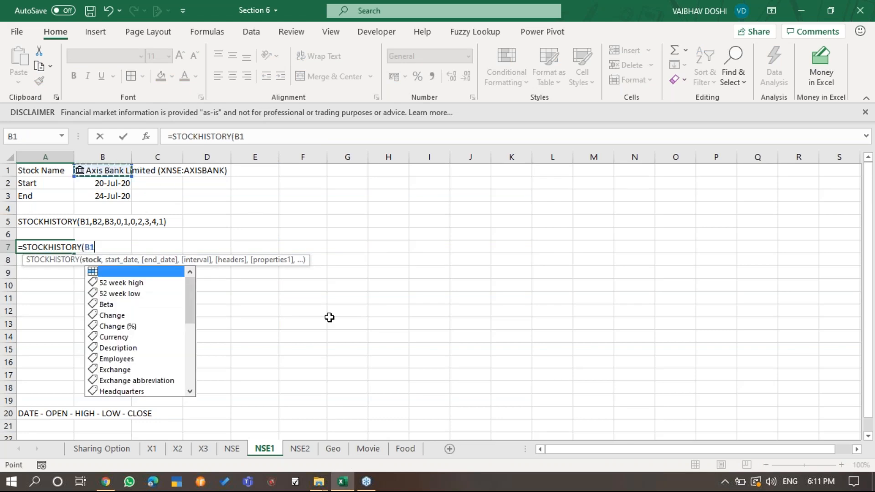
text(,)
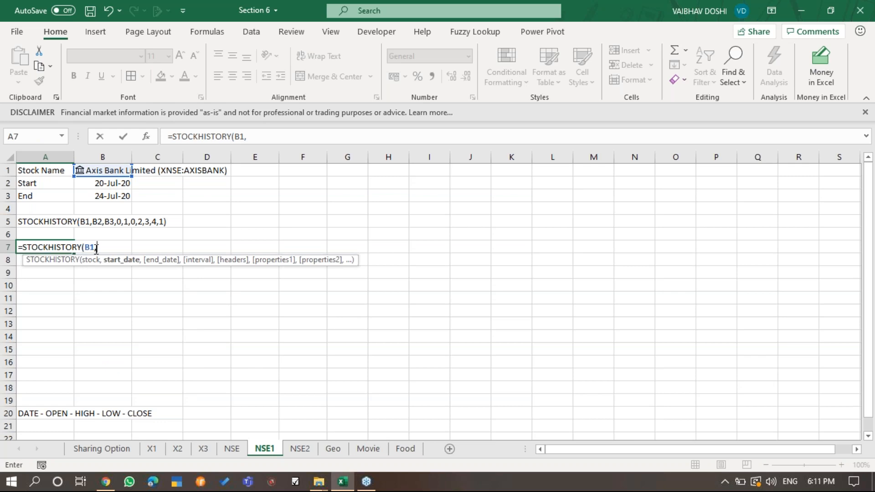
click(113, 183)
text(,)
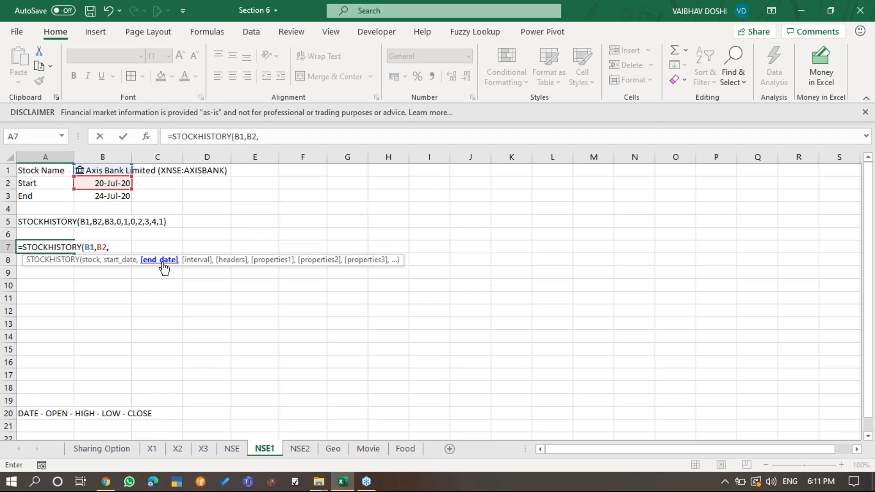
click(95, 195)
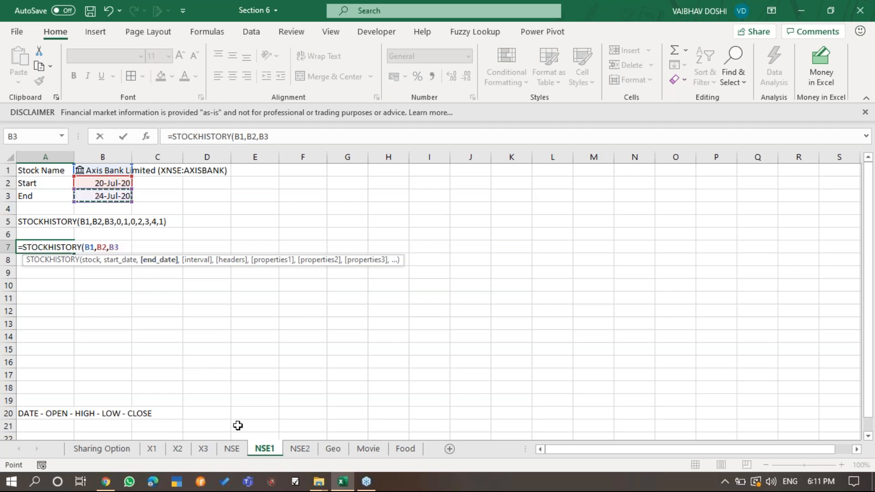
- Set the formula's interval argument to 0 for daily and its headers argument to 1 to show the header
text(,)
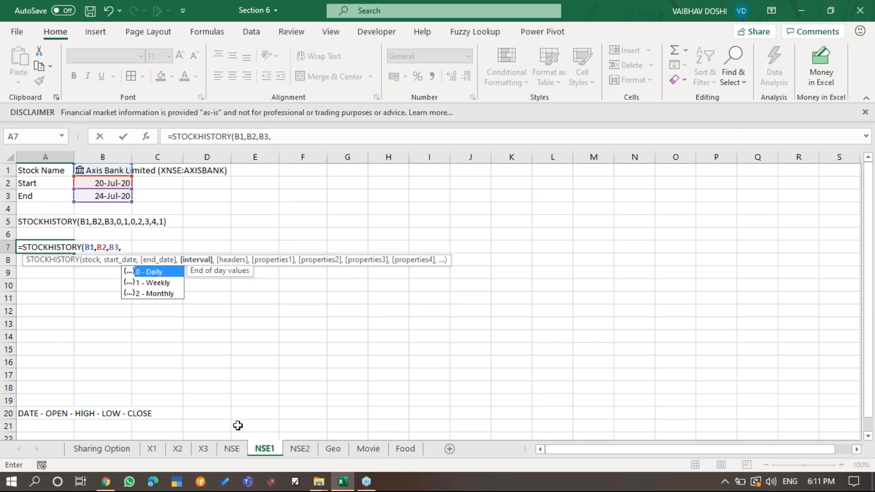
text(0)
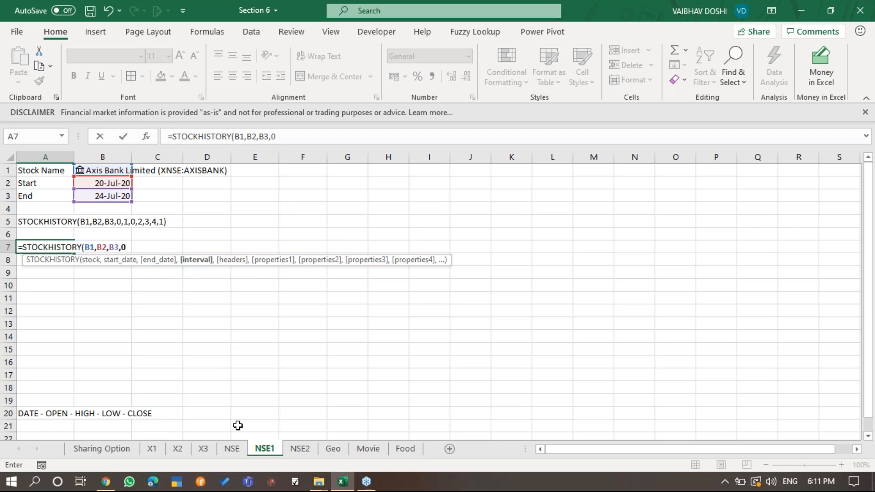
text(,)
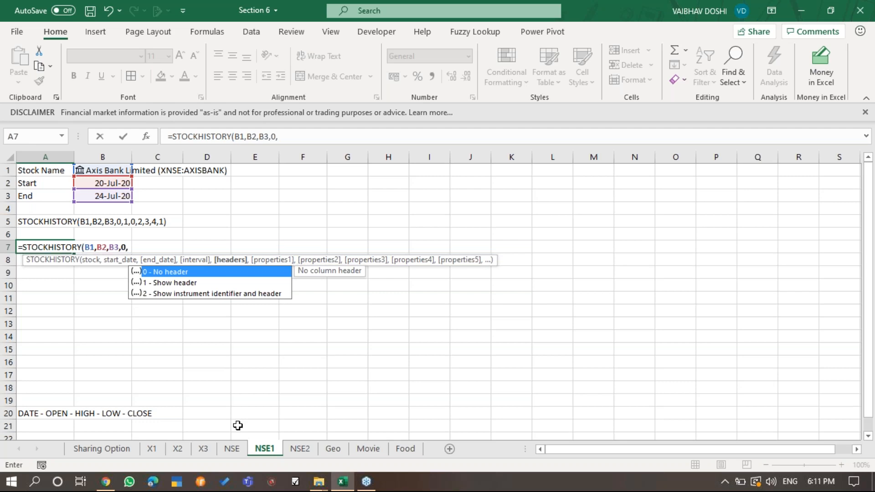
key(Down)
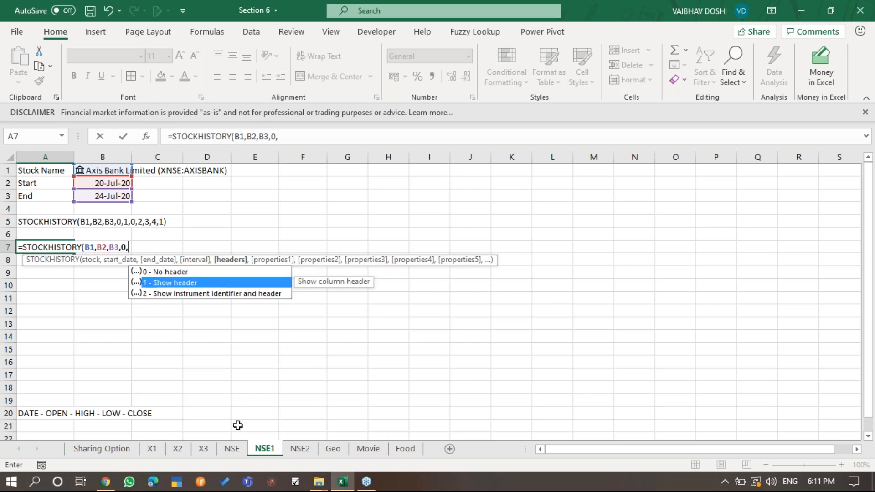
text(1,)
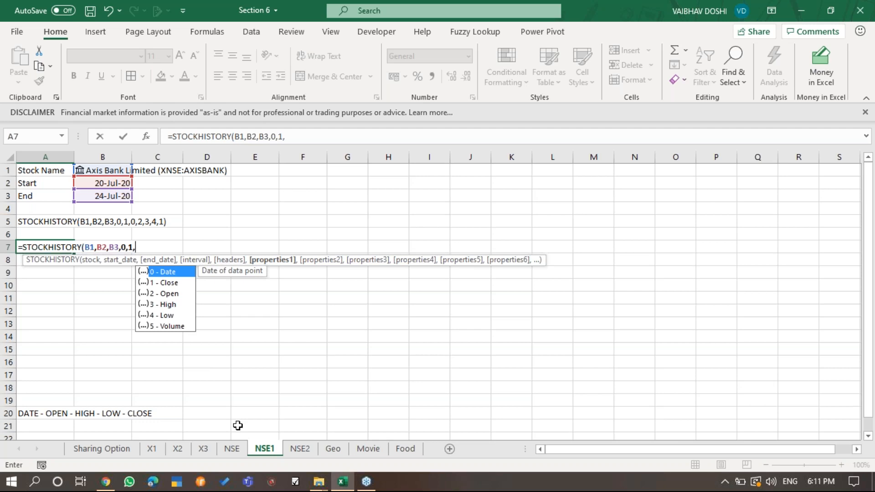
- Add Date (0) and Open (2) as the first two properties of the STOCKHISTORY formula
key(Escape)
text(0)
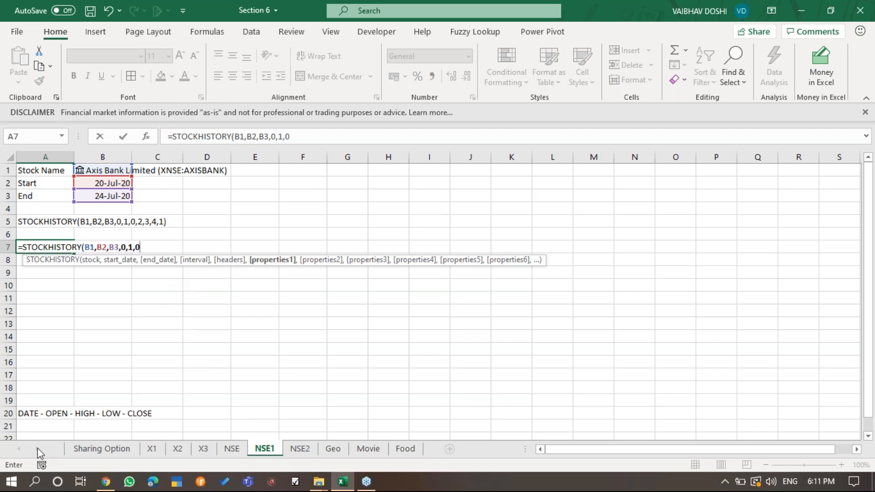
text(,)
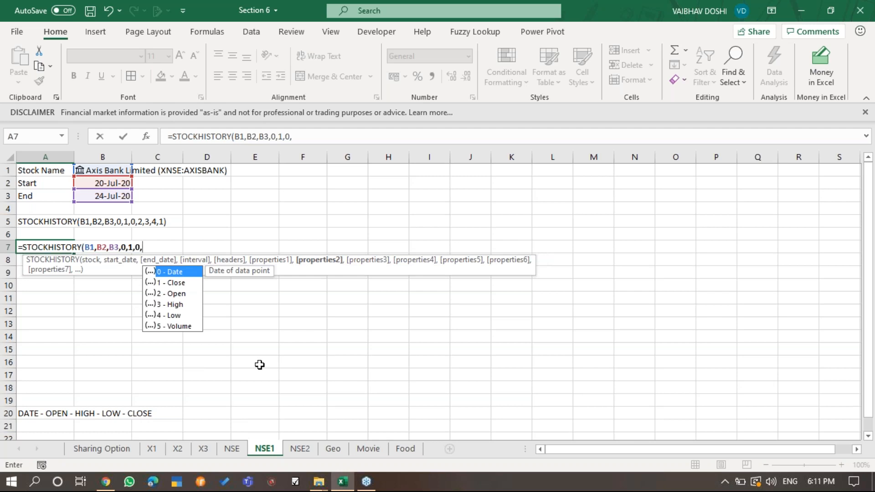
key(Down)
key(Down)
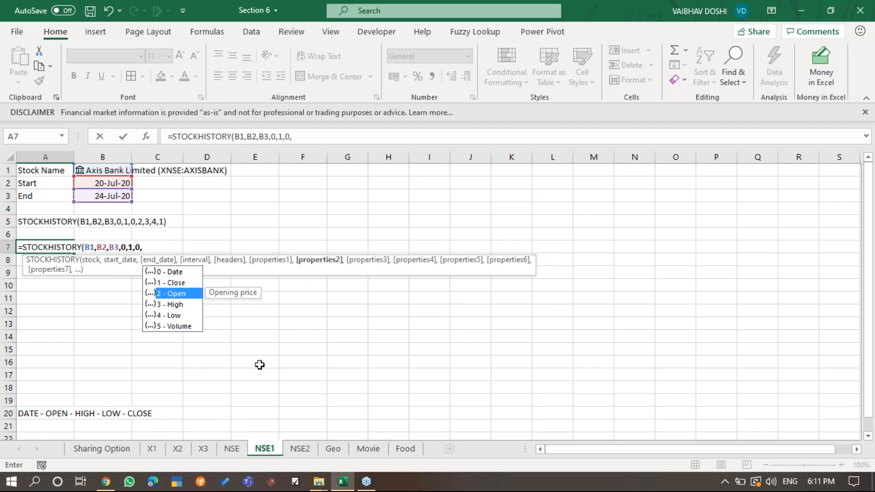
key(Tab)
text(,)
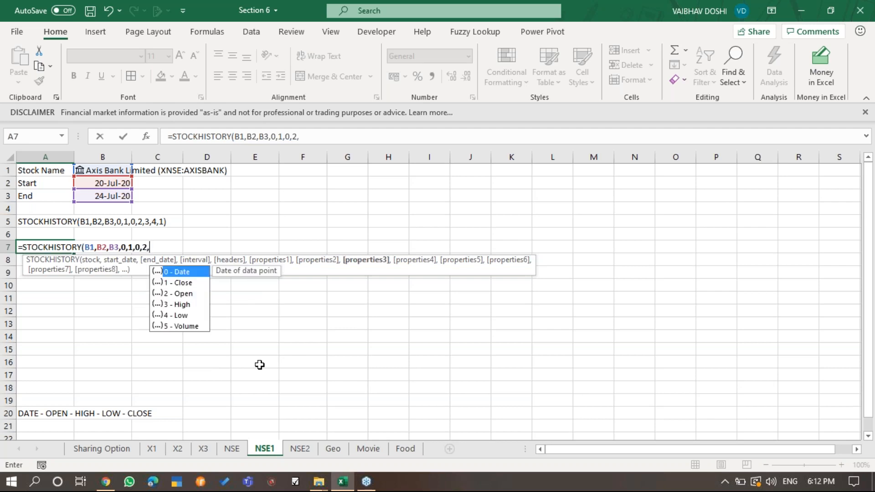
- Add High (3) and Low (4) as the third and fourth properties of the formula
key(Down)
key(Down)
key(Down)
key(Tab)
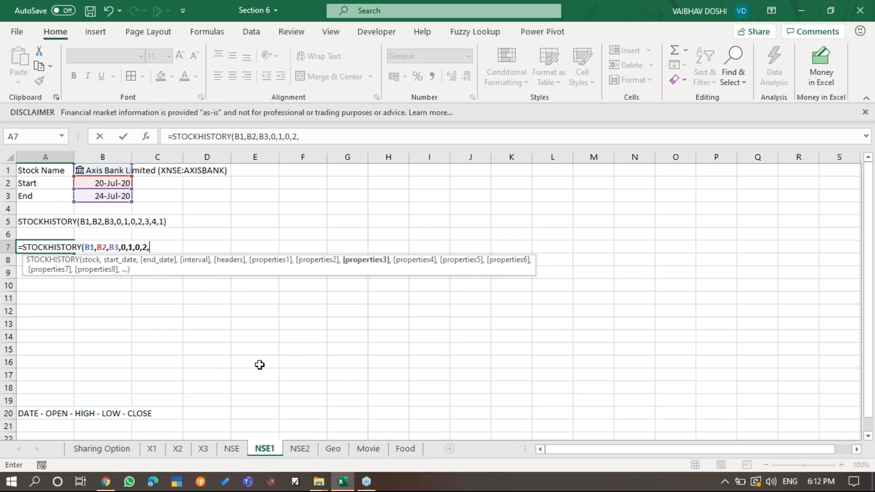
text(,)
key(Down)
key(Down)
key(Down)
key(Down)
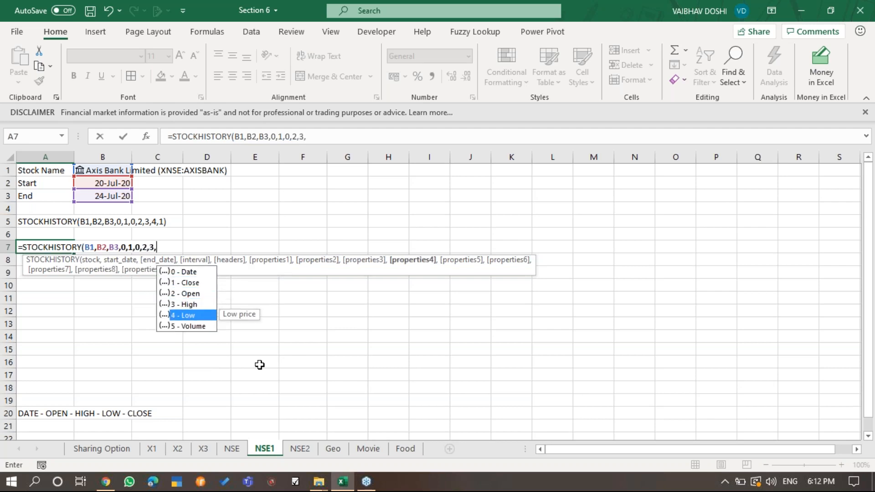
key(Tab)
- Add Close (1) as the fifth property and complete the STOCKHISTORY formula in A7
text(,)
key(Down)
key(Down)
key(Down)
key(Down)
key(Up)
key(Up)
key(Up)
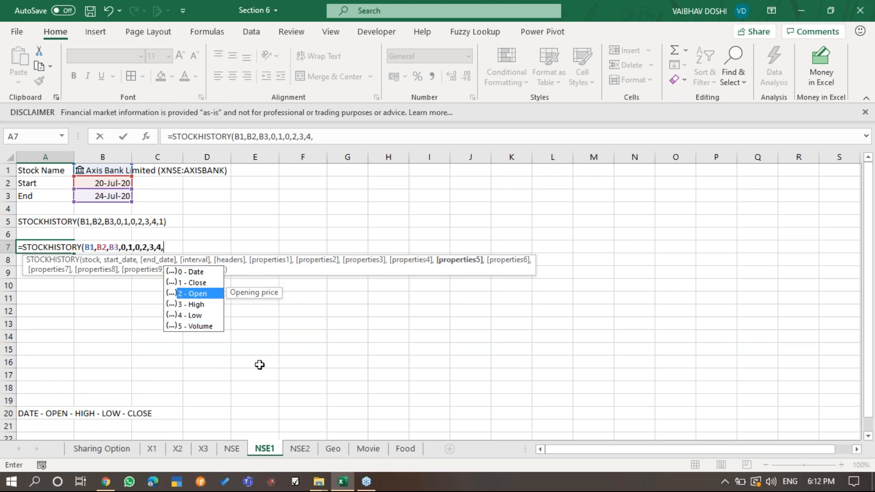
key(Tab)
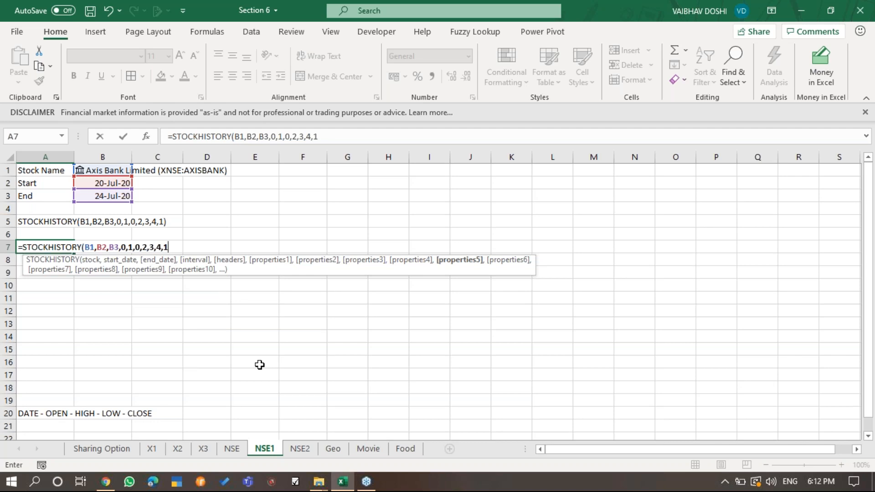
text())
key(Return)
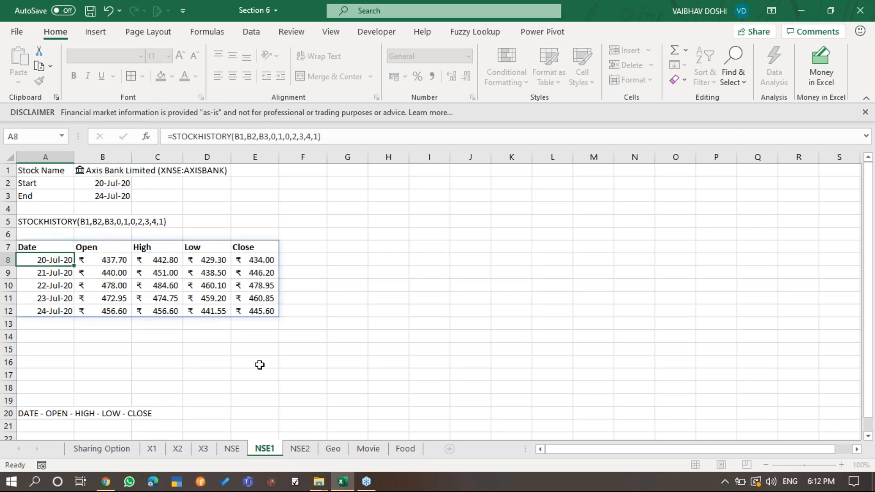
- Review the STOCKHISTORY formula in A7 and walk through the date and price cells it spills
key(Up)
key(F2)
key(Return)
key(Return)
key(Down)
key(Down)
key(Down)
key(Up)
key(Up)
key(Up)
key(Up)
key(Up)
key(Right)
key(Down)
key(Down)
key(Down)
key(Down)
key(Down)
key(Up)
key(Up)
key(Up)
key(Up)
key(Up)
key(Right)
key(Right)
key(Right)
key(Left)
key(Left)
key(Left)
key(Left)
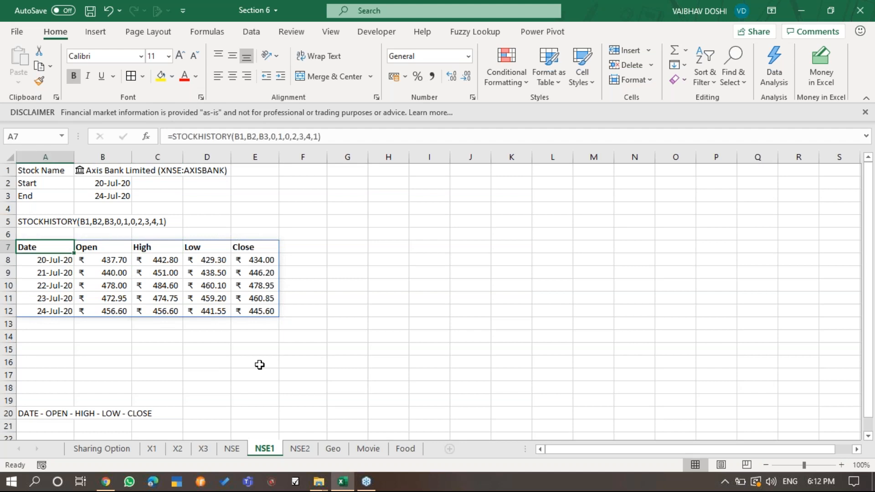
- Select the spilled STOCKHISTORY table A7:E12 and preview the recommended charts for it without inserting one
key(ctrl+shift+Right)
key(ctrl+shift+Down)
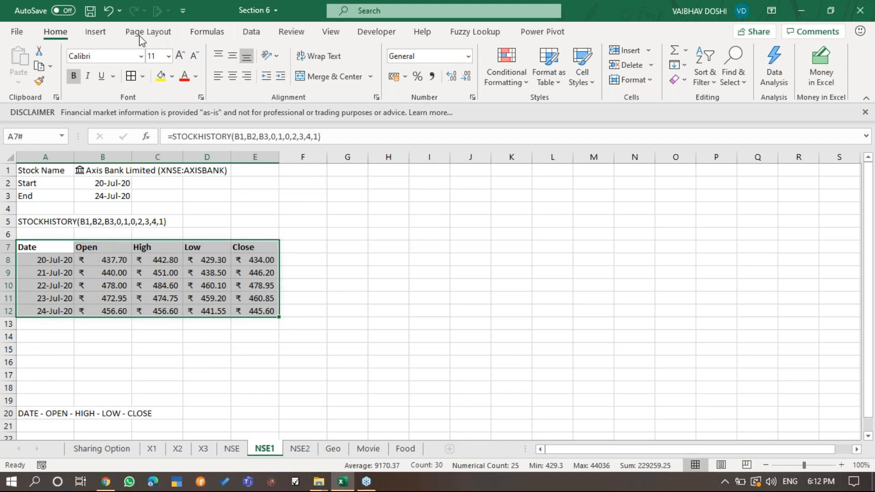
click(96, 32)
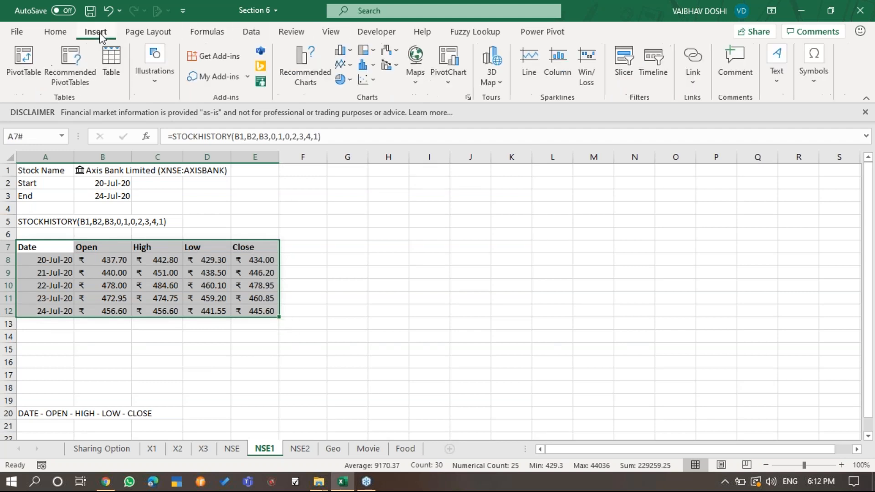
click(294, 62)
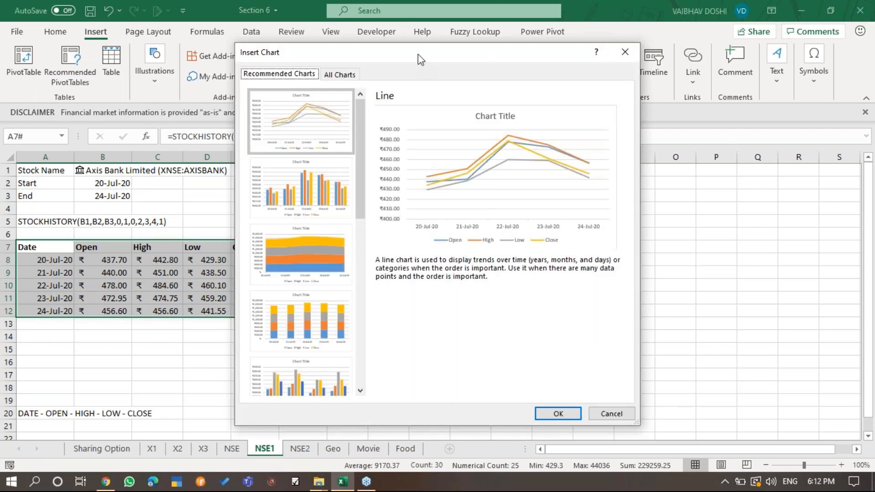
drag(422, 55, 503, 21)
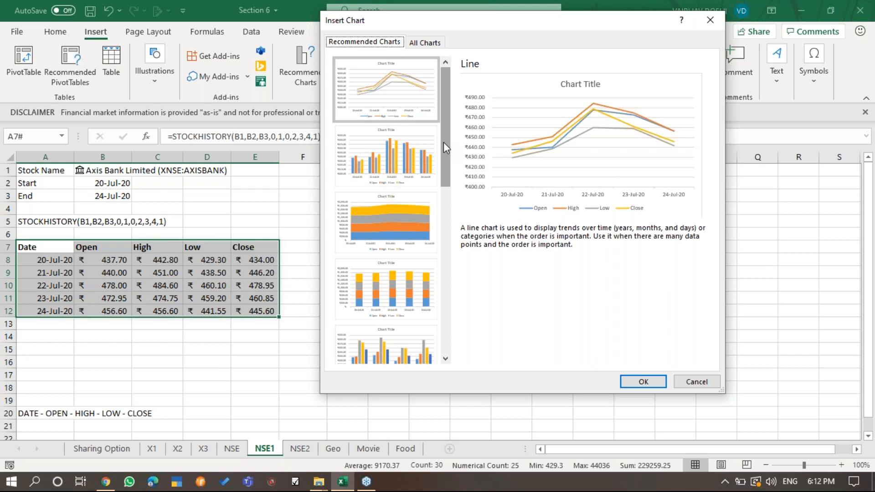
click(696, 382)
- Insert an Open-High-Low-Close stock chart from the spilled Axis Bank price table
click(316, 75)
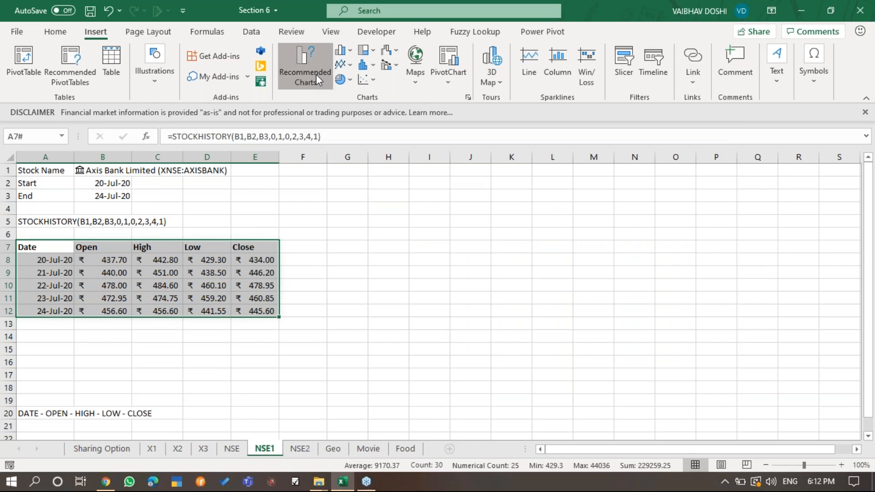
click(342, 76)
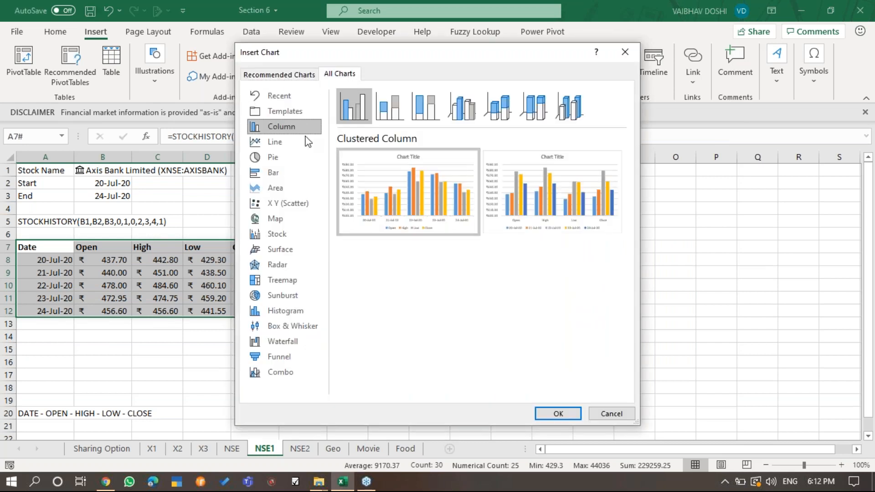
click(292, 234)
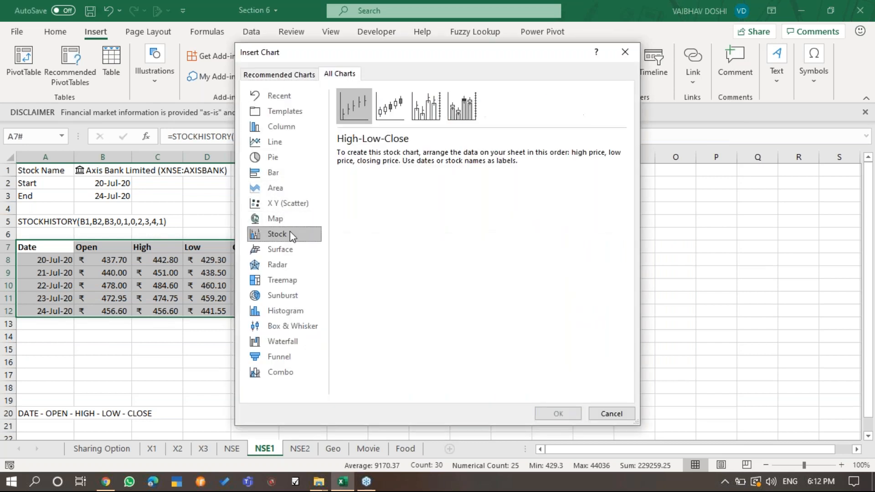
click(390, 103)
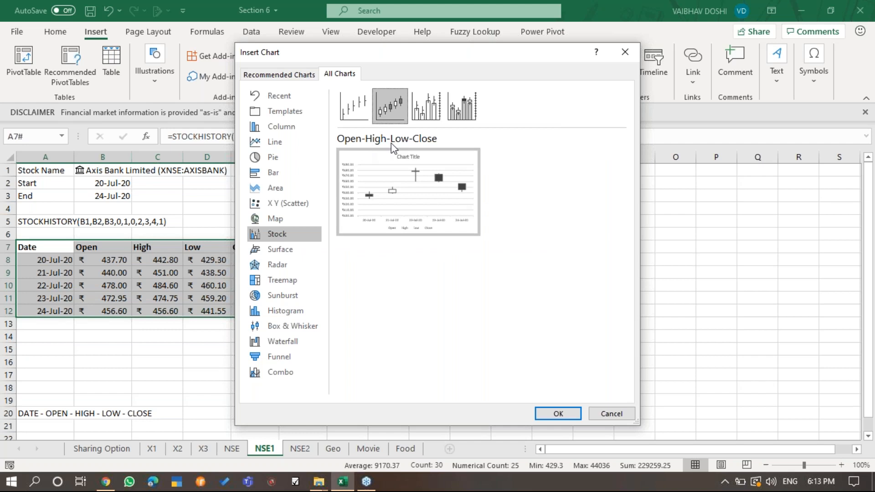
click(561, 415)
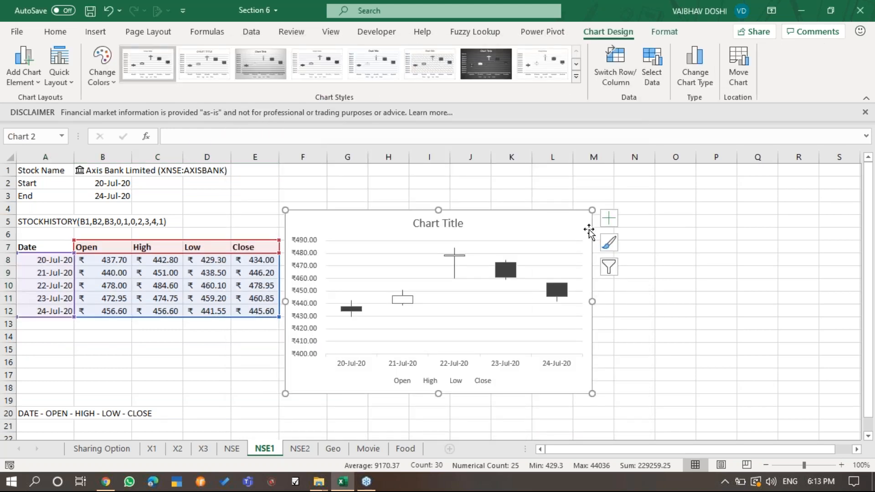
- Move the stock chart clear of the price table and enlarge it to about G2:R20
drag(588, 218, 625, 186)
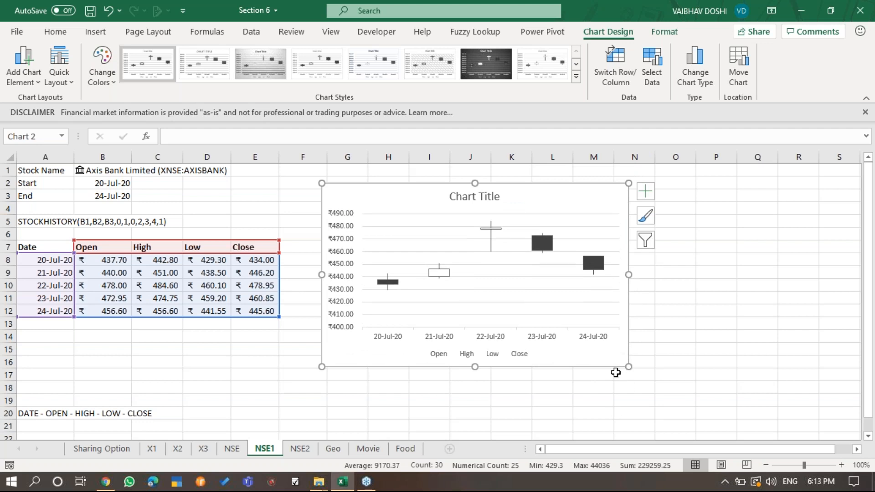
drag(626, 362, 821, 417)
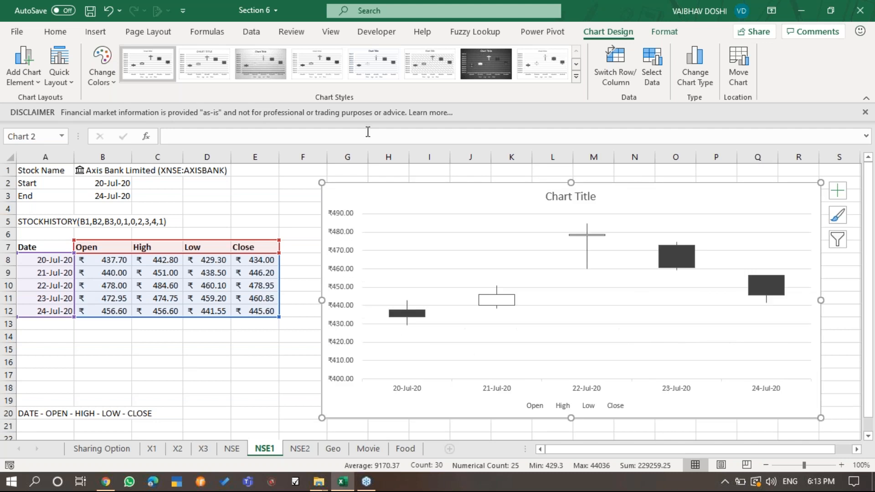
- Try the dark chart style with the third Colorful palette on the stock chart
click(471, 61)
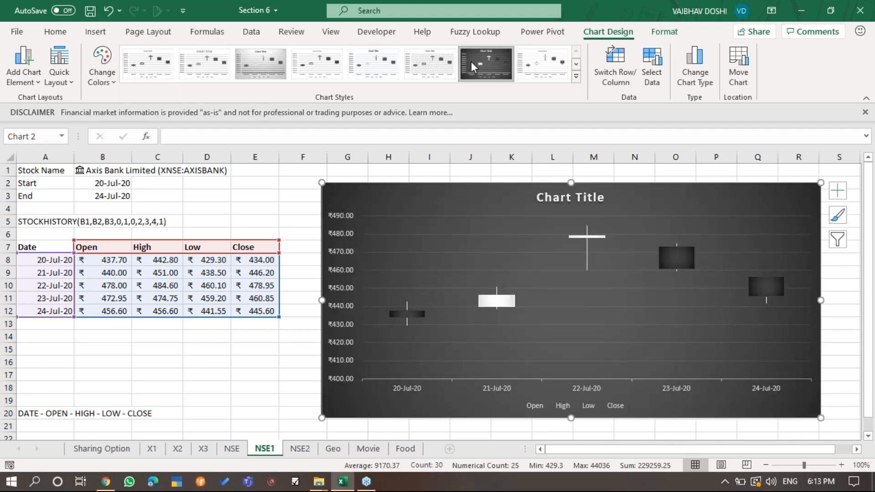
click(102, 68)
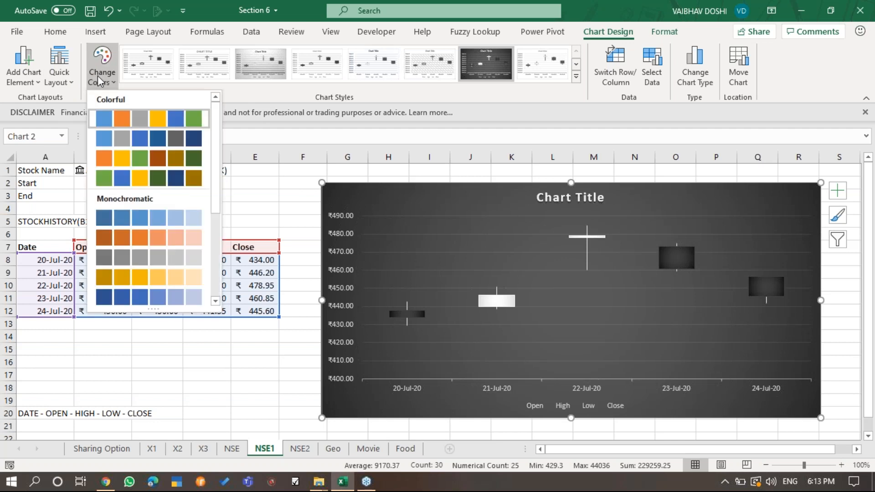
click(147, 165)
click(106, 77)
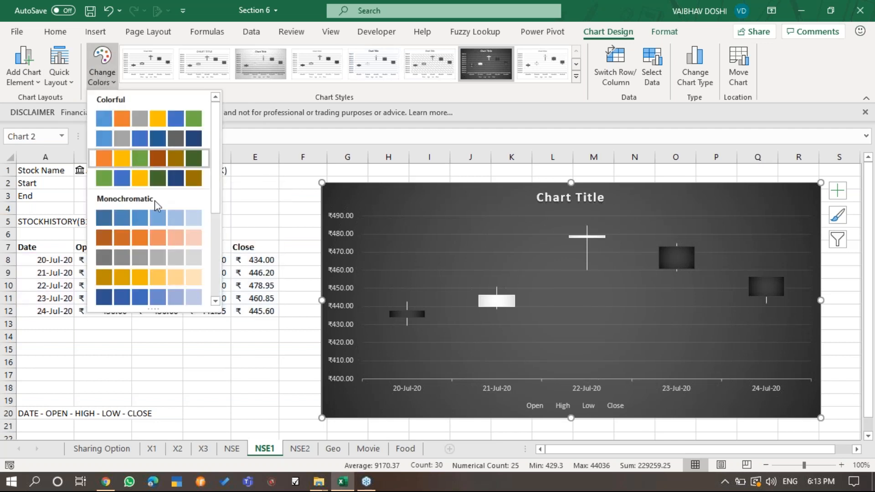
click(547, 208)
click(529, 223)
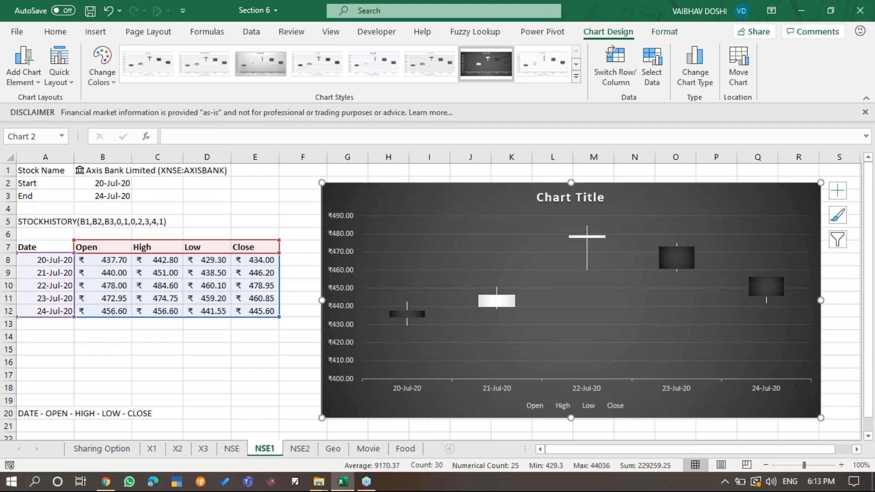
- Apply the solid-background chart style with the third Colorful palette, giving the stock chart an orange background
click(576, 78)
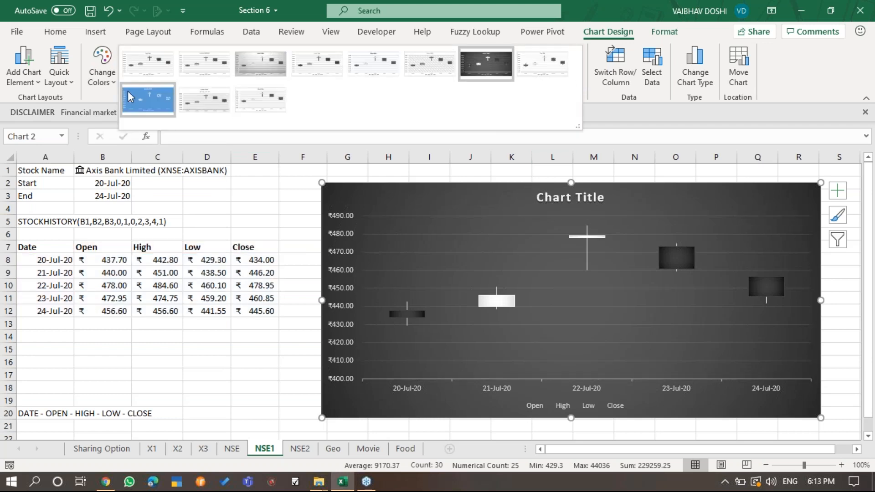
click(129, 93)
click(102, 66)
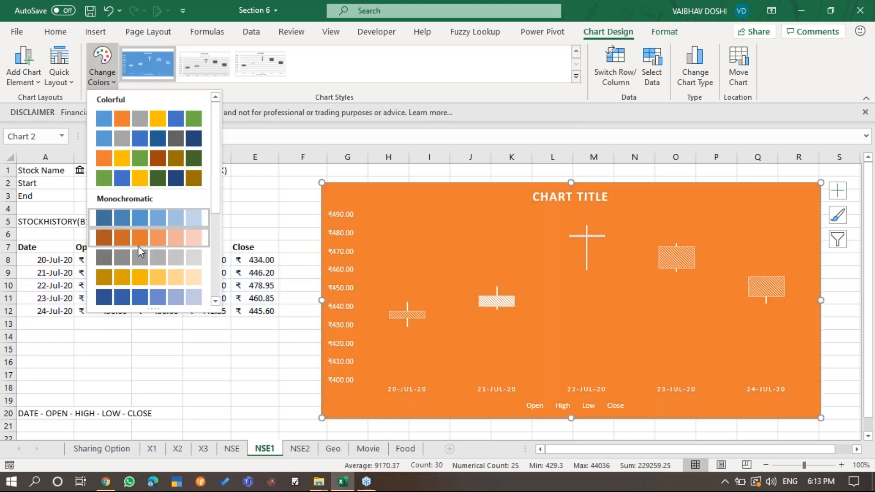
click(141, 160)
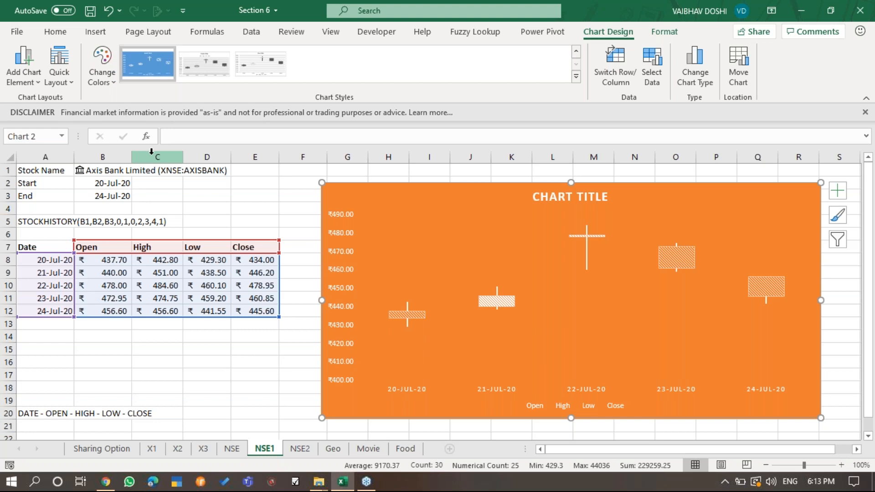
- Extend the chart slightly from its upper-left corner to row 1 and review the 20-Jul and 21-Jul candlesticks
drag(319, 180, 316, 169)
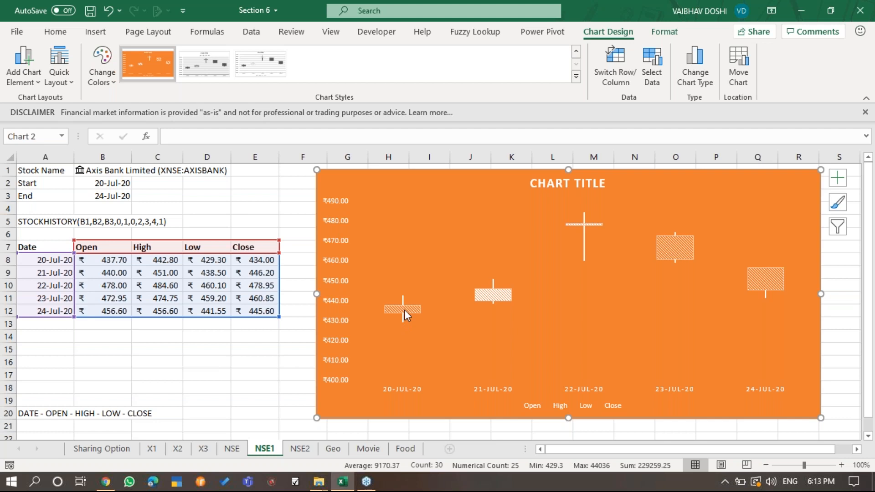
mouse_move(404, 310)
mouse_move(498, 296)
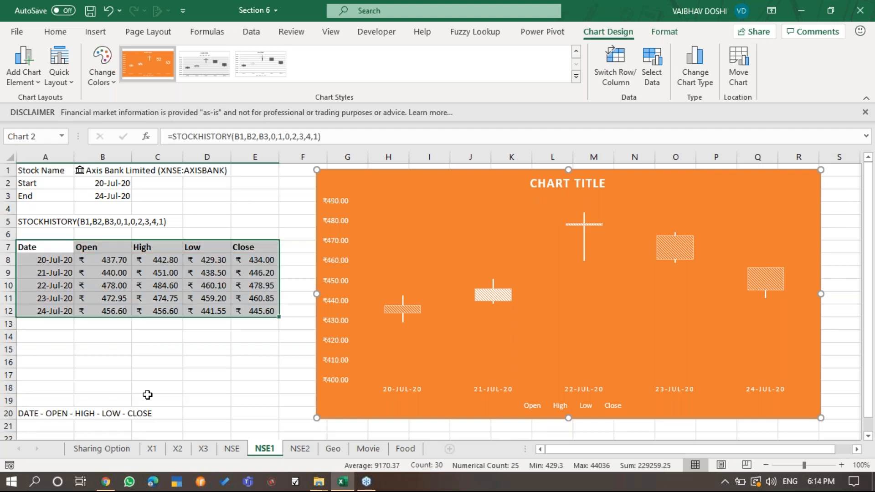
click(200, 348)
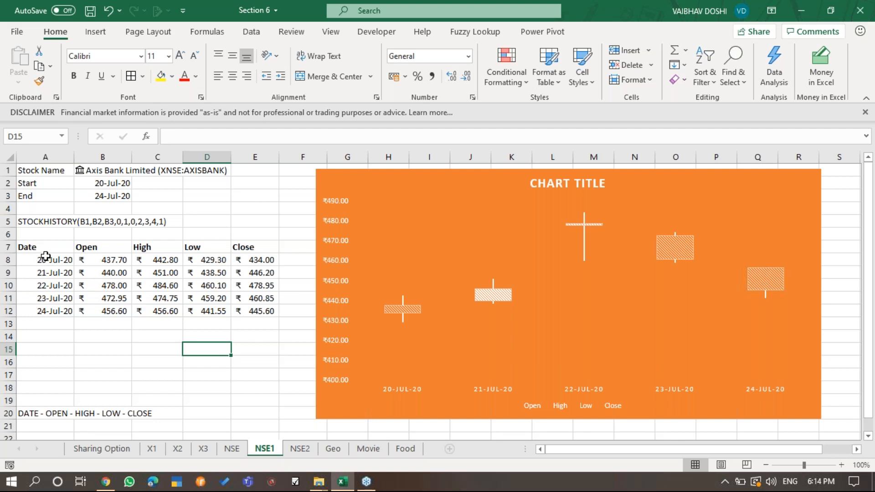
click(864, 41)
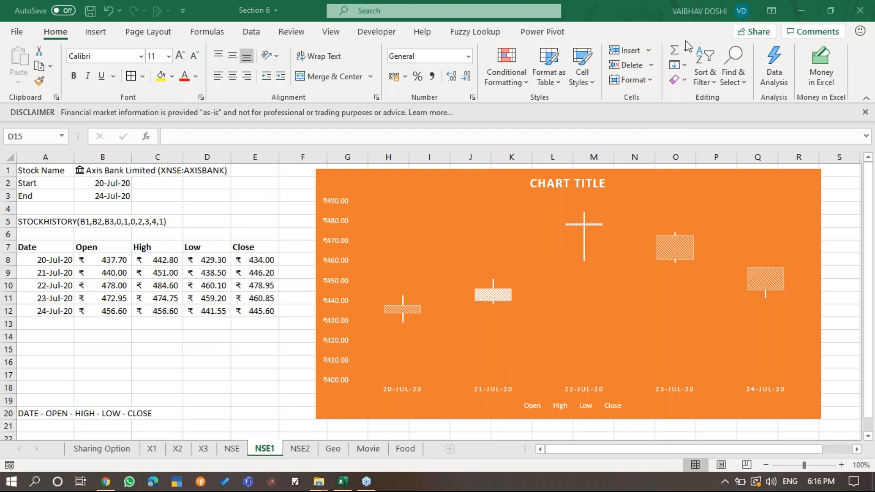
- Examine the Office Insider options in the Excel account information and return to the NSE1 sheet
click(18, 32)
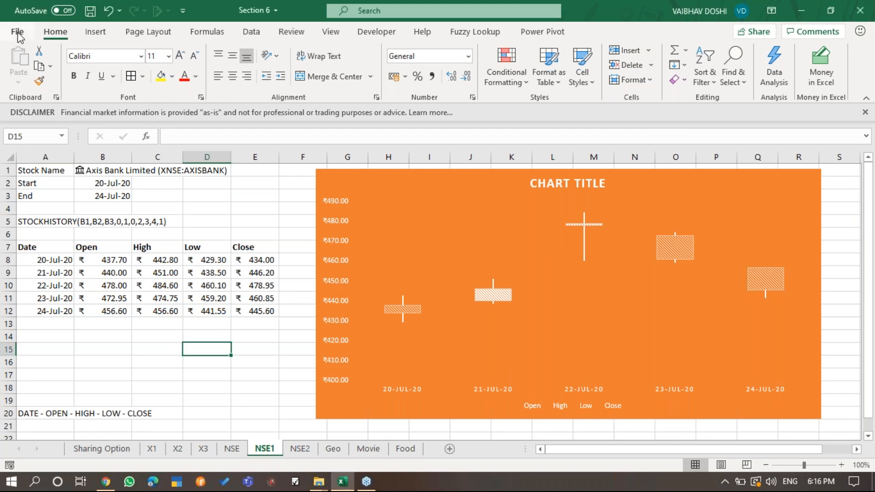
click(18, 36)
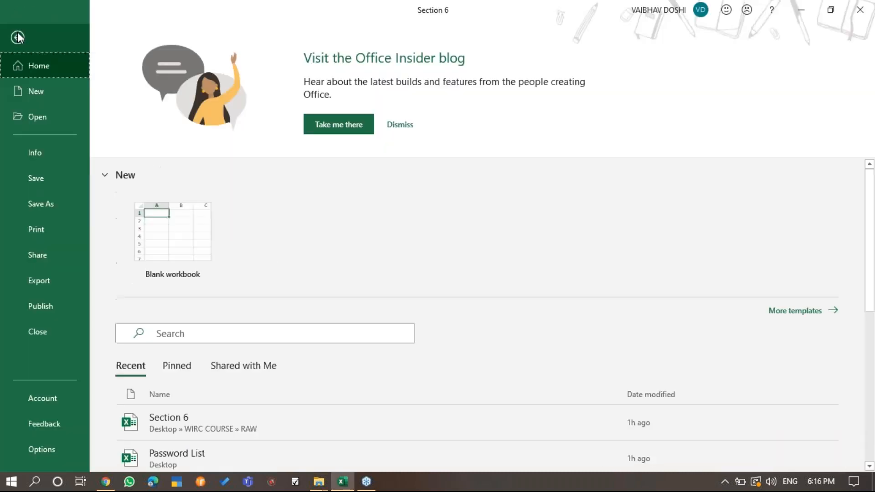
click(51, 398)
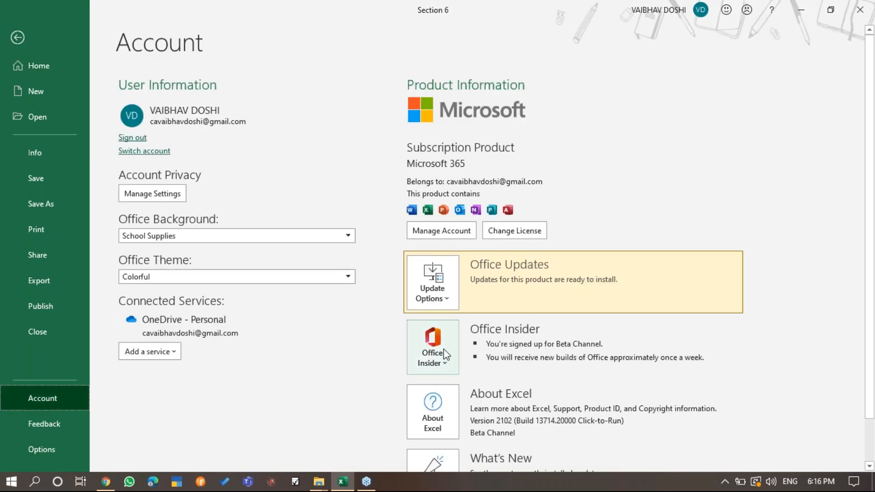
click(441, 360)
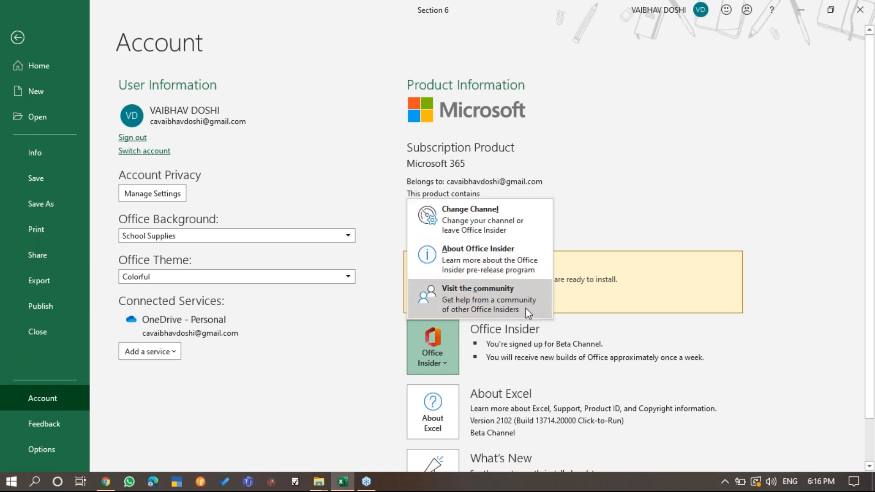
key(Escape)
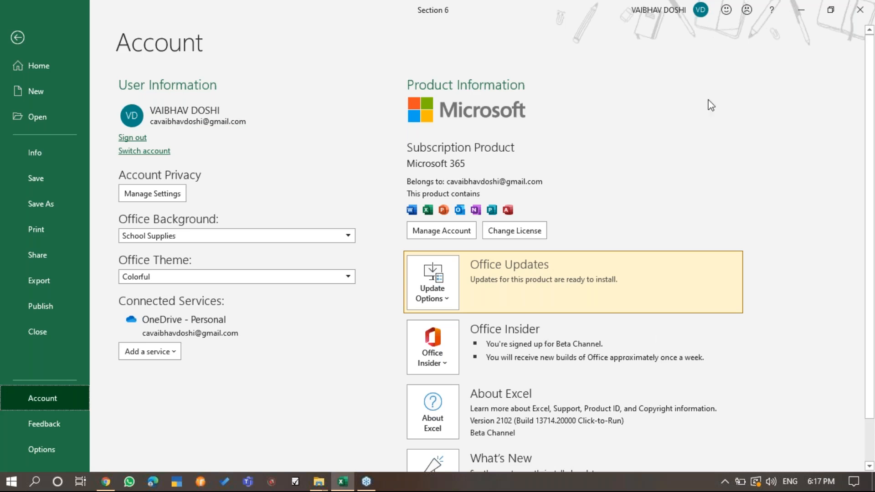
click(18, 38)
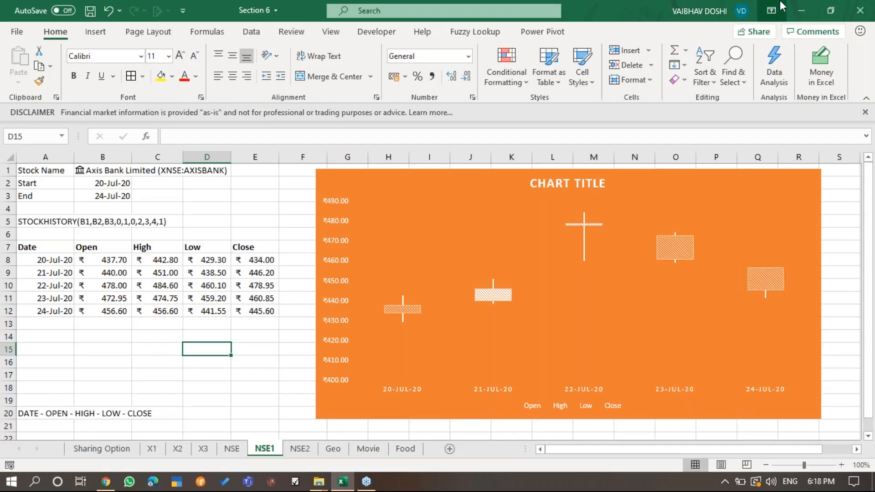
click(869, 40)
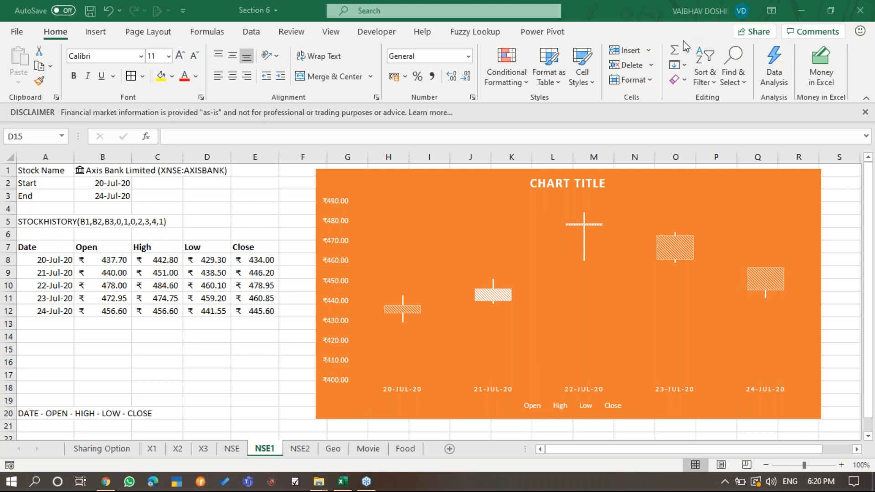
- Delete the existing volume and price stock chart from the NSE2 sheet
click(299, 448)
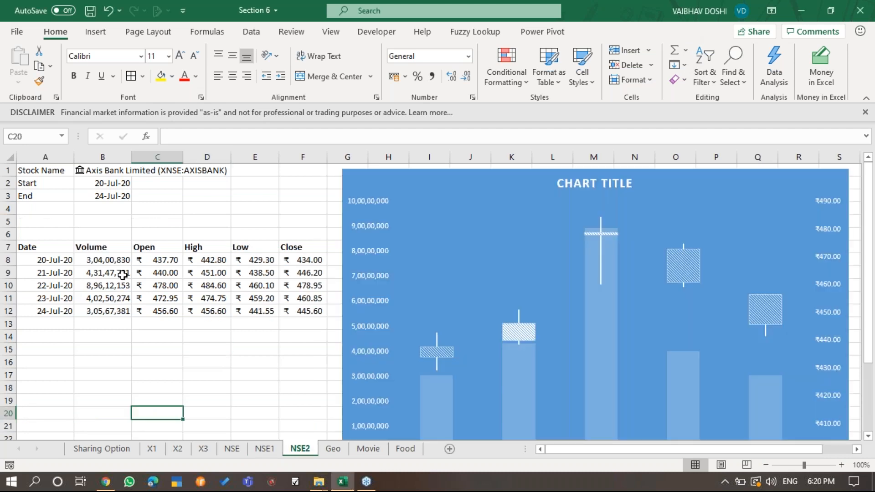
click(58, 245)
click(420, 174)
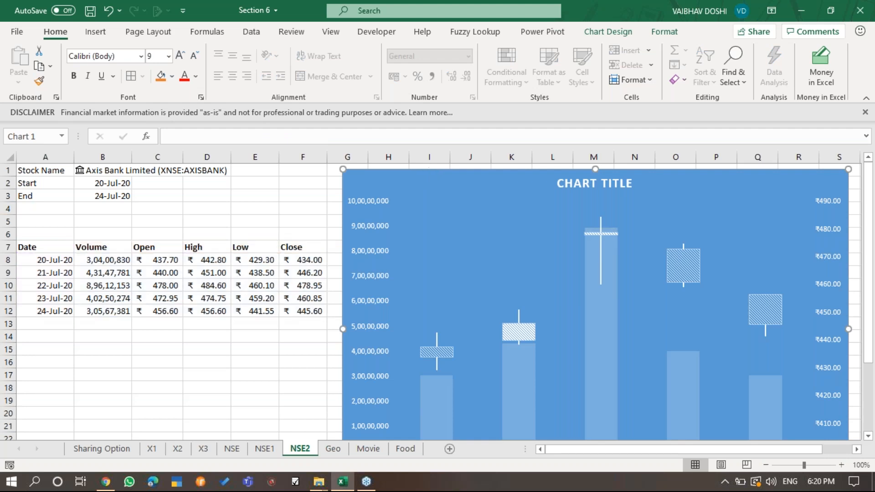
key(Delete)
- Enter the column order note "DATE - VOLUME - OPEN - HIGH - LOW - CLOSE" in cell A18 of NSE2
click(63, 387)
text(D)
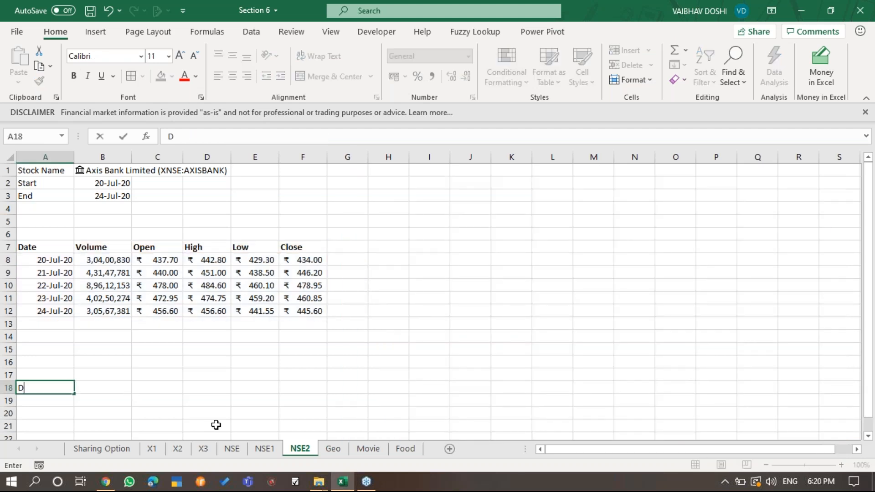
text(ATE - VOLUME -)
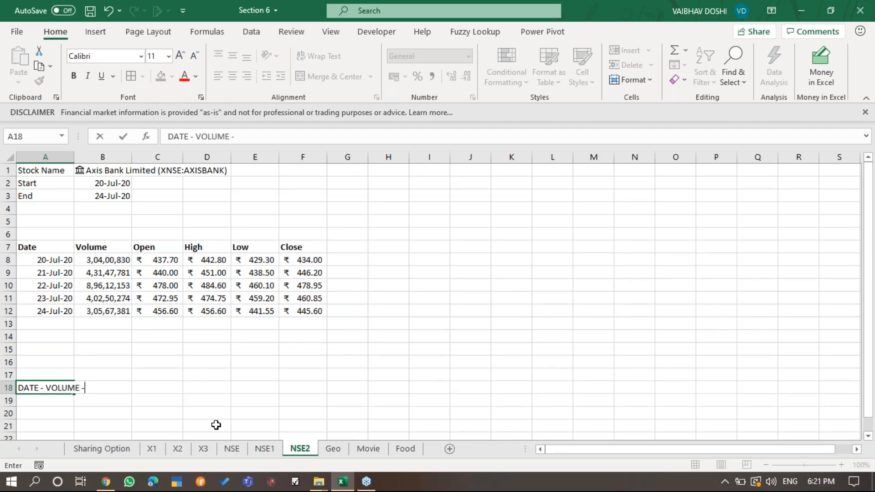
text( OPEN -)
text( HIGH - LOW - CLOSE)
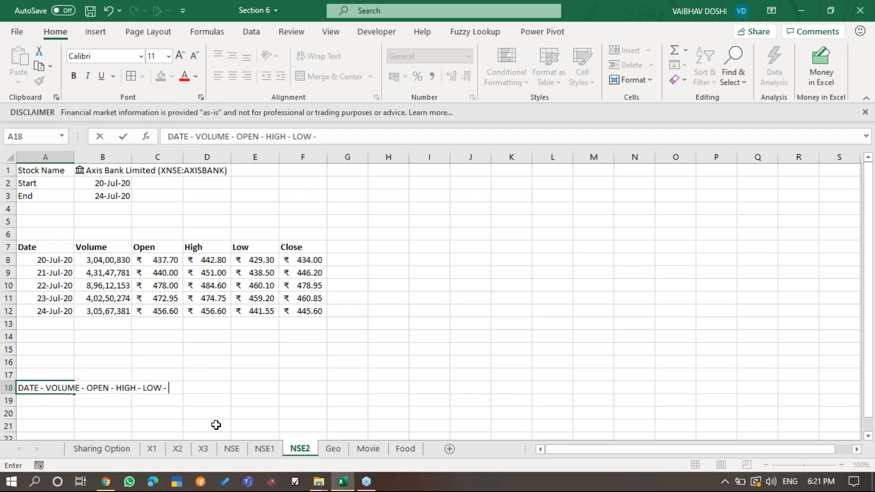
key(Return)
key(Up)
key(Up)
key(Up)
key(Up)
key(Up)
key(Up)
key(Up)
key(Up)
key(Up)
key(Up)
key(Up)
key(Up)
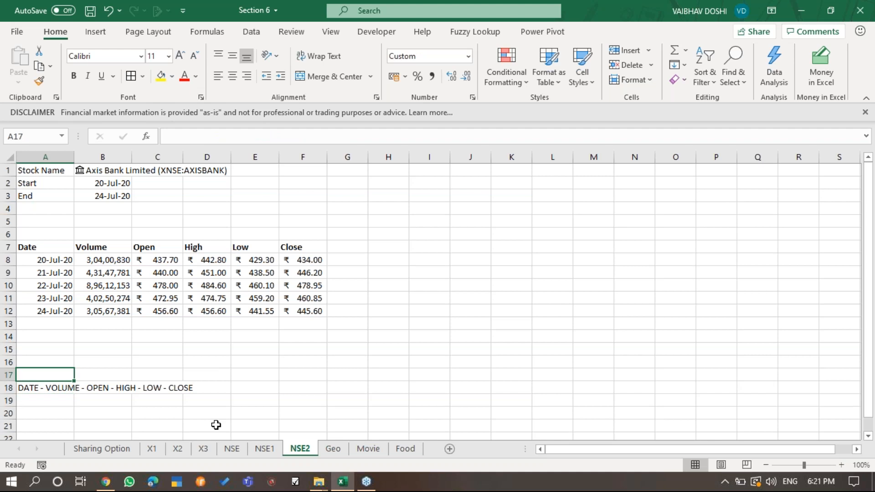
- Delete the existing STOCKHISTORY results table from A7:F12 of NSE2
key(ctrl+shift+Right)
key(ctrl+shift+Down)
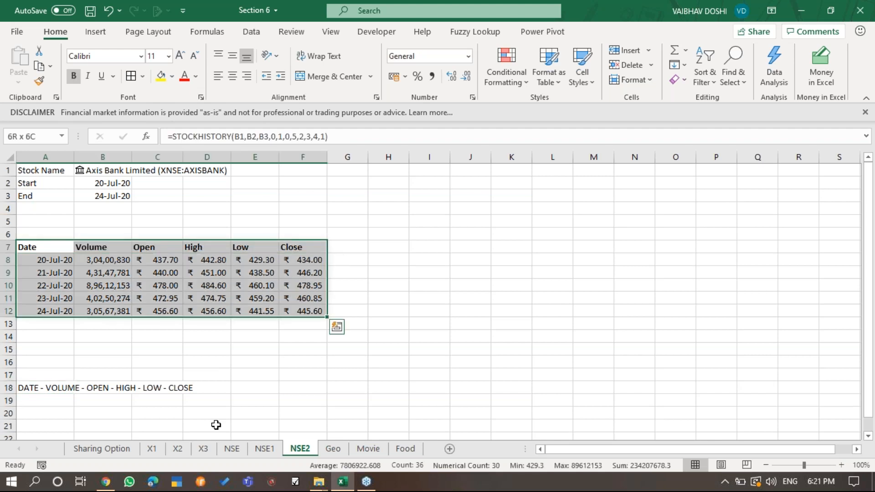
key(Delete)
key(Up)
key(Up)
text(=STO)
key(Tab)
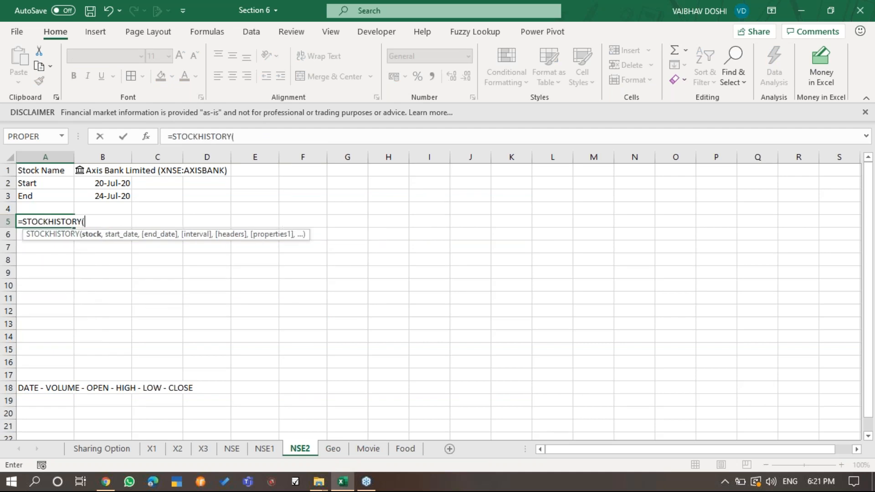
key(Right)
key(Up)
key(Up)
- Change the stock in B1 to HDFC BANK and choose its National Stock Exchange of India match
key(Up)
key(Up)
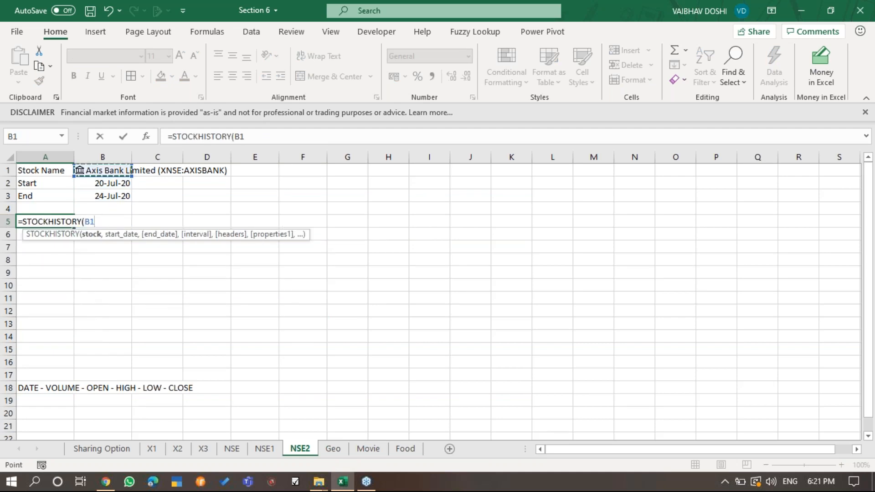
key(Escape)
key(Up)
key(Up)
key(Up)
key(Up)
key(Right)
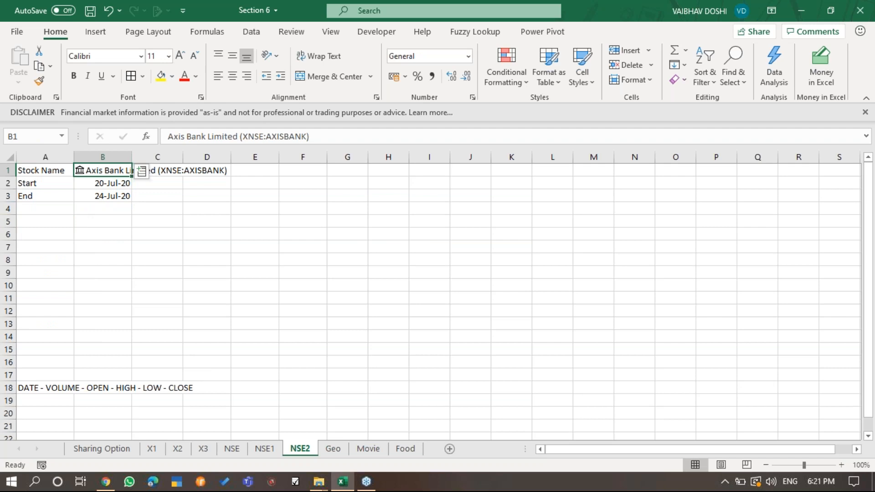
text(HDFC BANK)
key(Return)
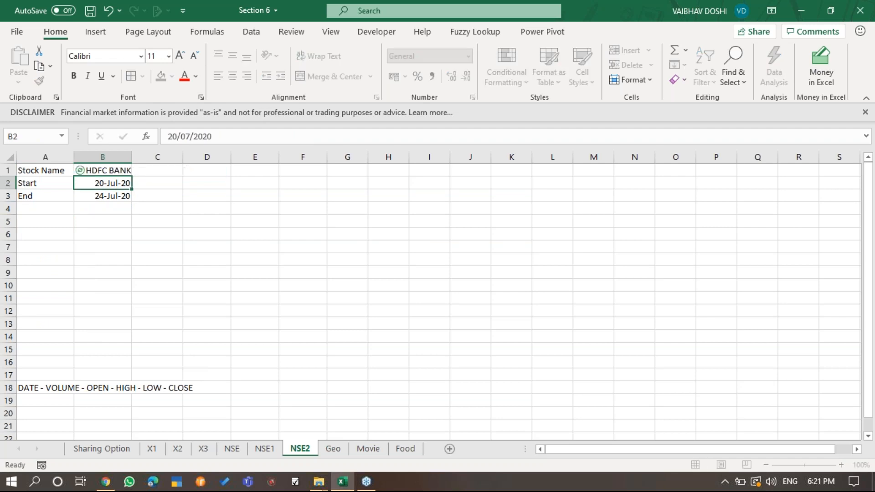
key(Up)
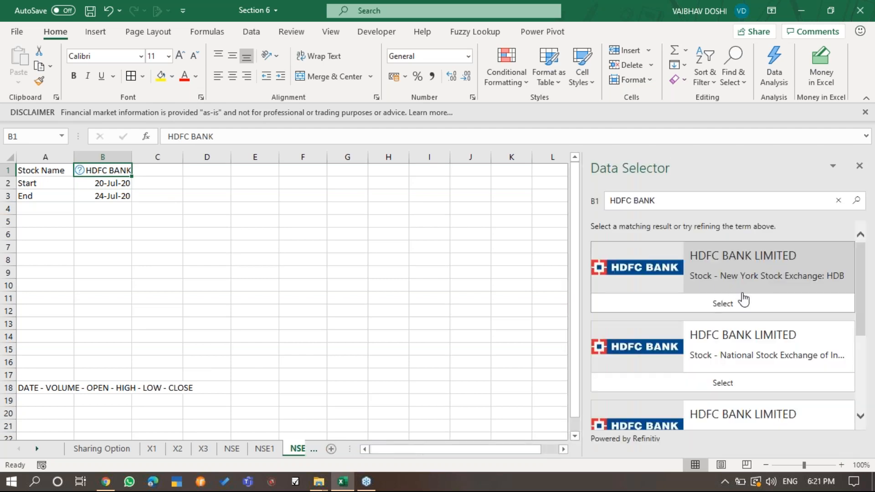
click(806, 383)
- Begin a STOCKHISTORY formula in A5 with B1 as stock, B2 as start date and B3 as end date
click(70, 221)
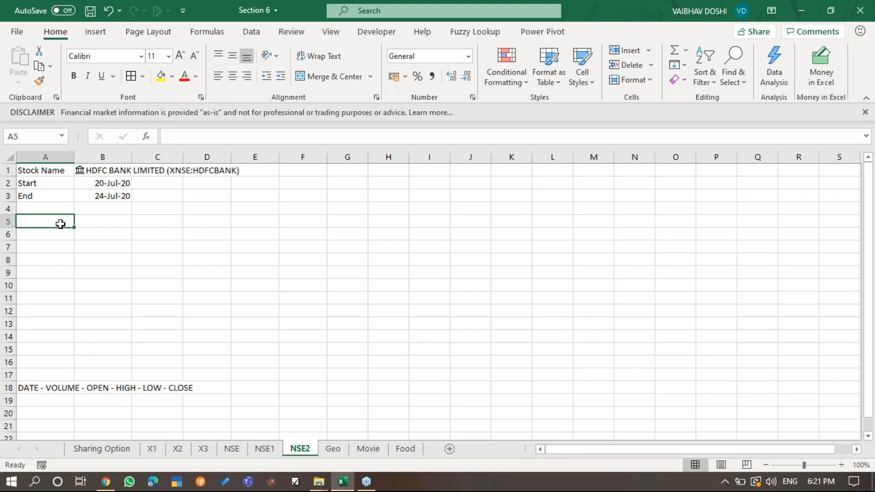
text(=STO)
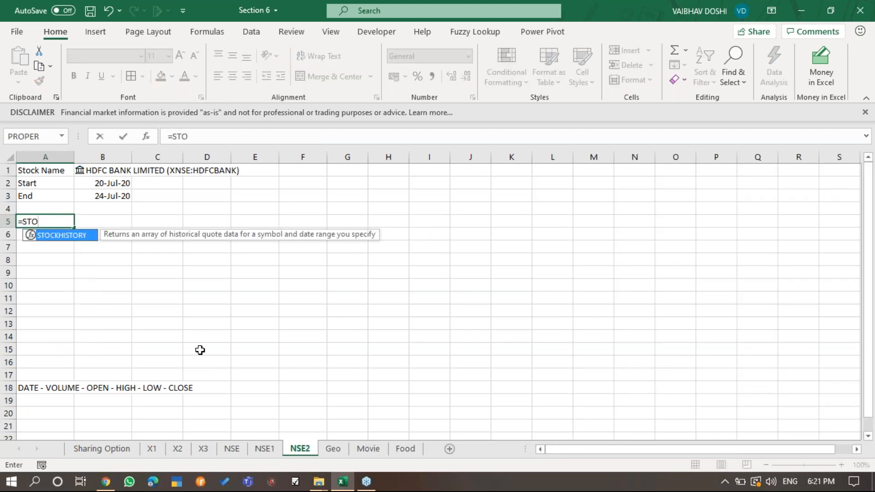
key(Tab)
key(Right)
key(Up)
key(Up)
key(Up)
key(Up)
text(,)
key(Right)
key(Up)
key(Up)
key(Up)
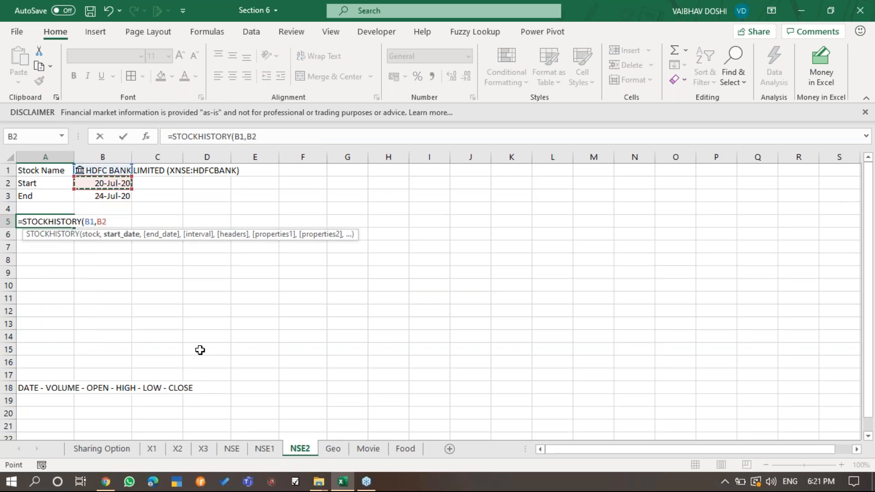
text(,)
key(Right)
key(Up)
key(Up)
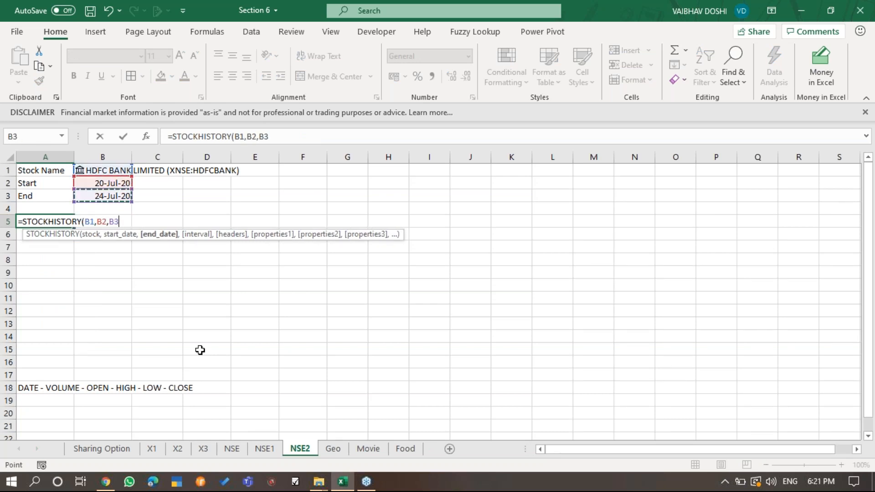
- Add the daily interval 0 and the show-header option 1 to the STOCKHISTORY formula
text(,)
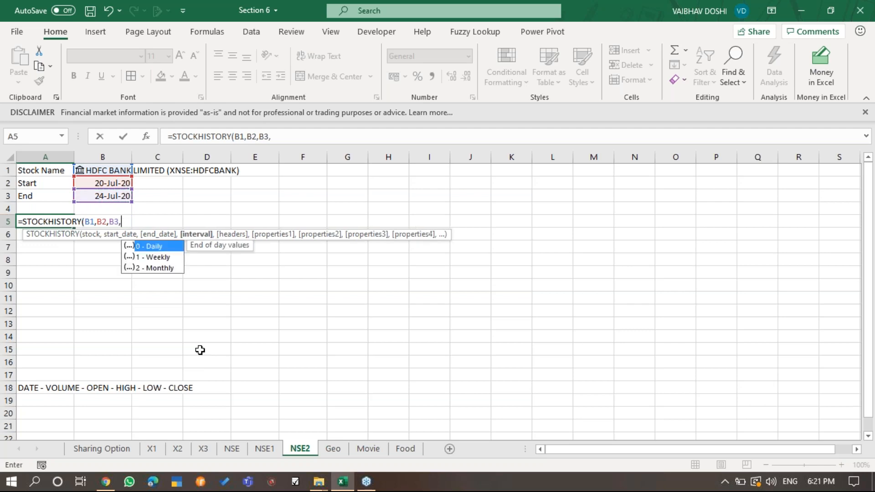
key(BackSpace)
text(0)
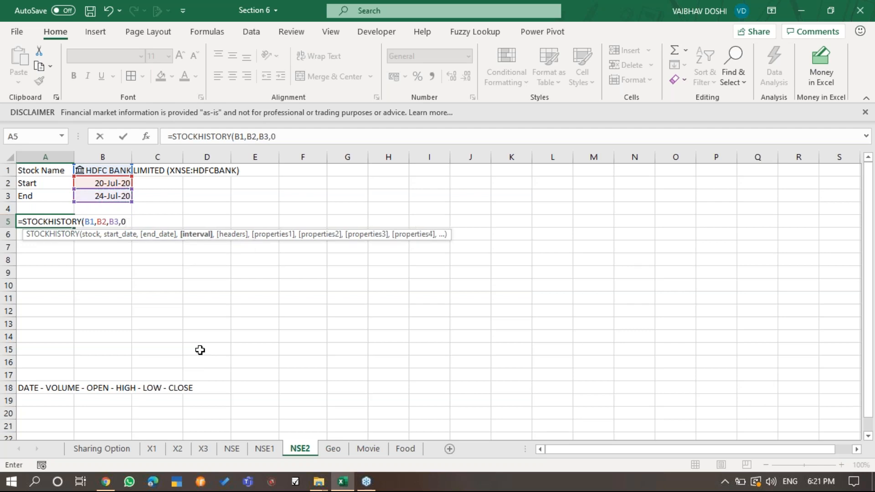
text(,)
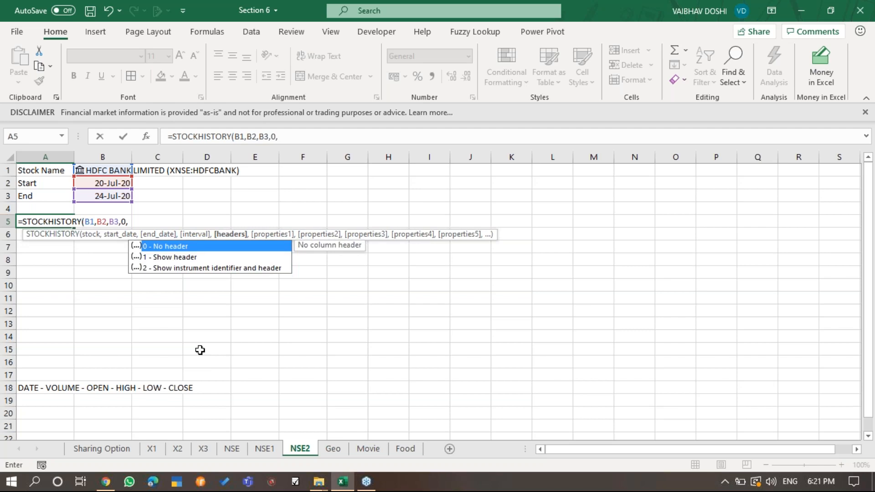
key(Down)
key(Tab)
text(,)
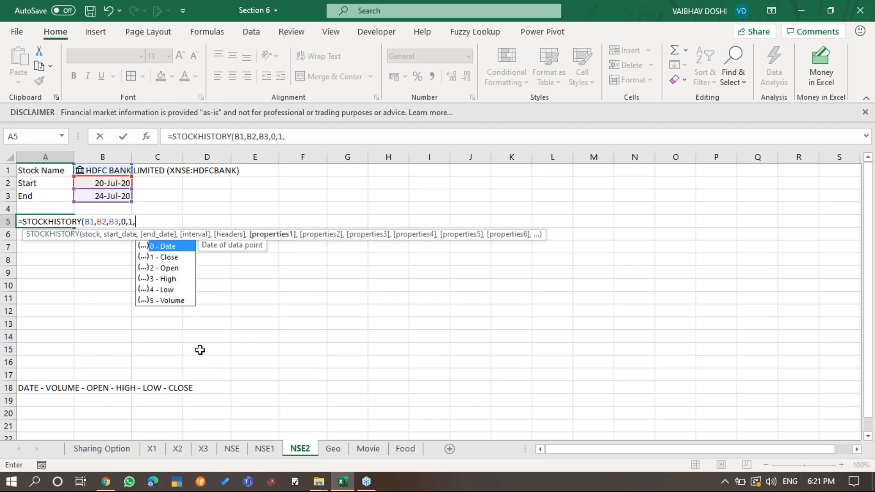
text(0,)
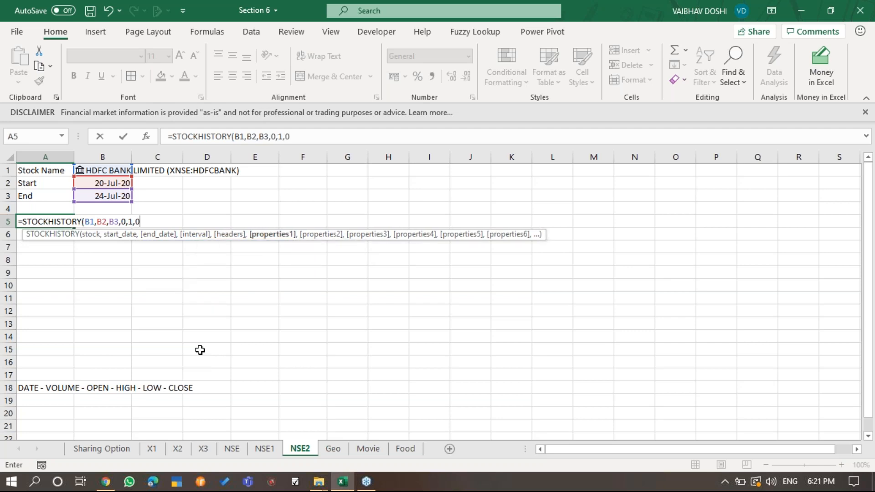
- Add the Date (0), Volume (5) and Open (2) properties to the formula
key(Down)
key(Down)
key(Down)
key(Down)
key(Down)
key(Tab)
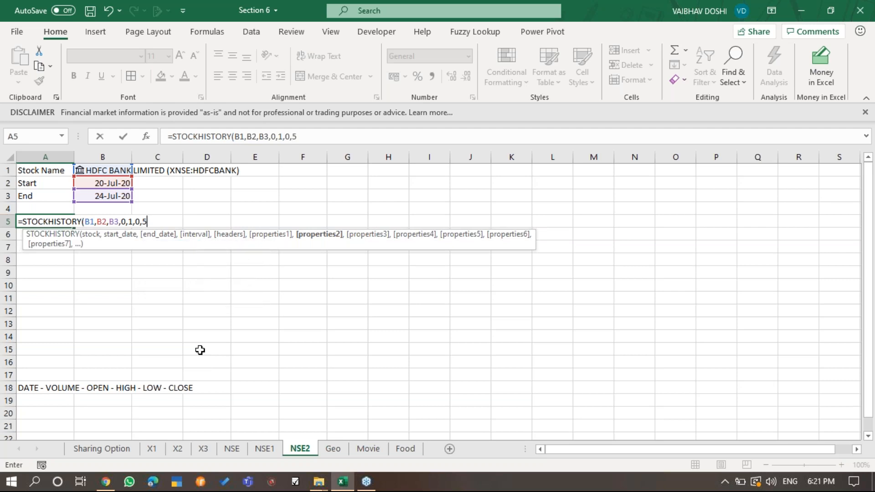
text(,)
key(Down)
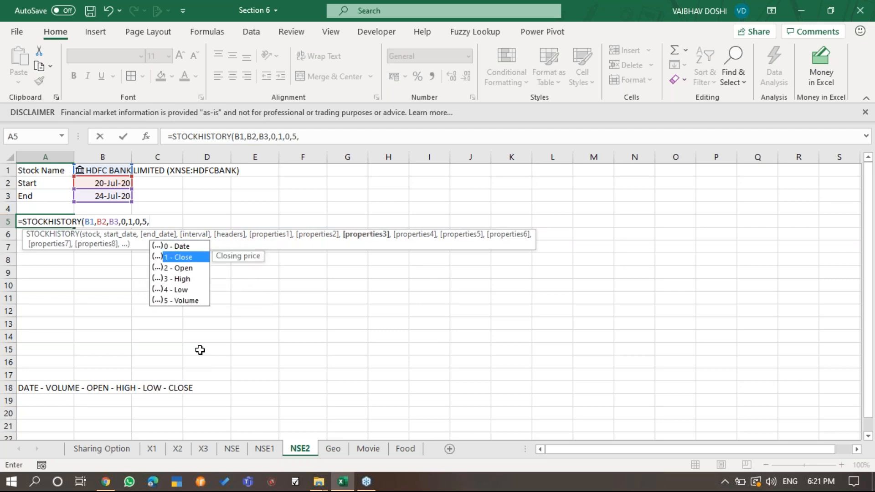
key(Up)
key(Down)
key(Down)
key(Tab)
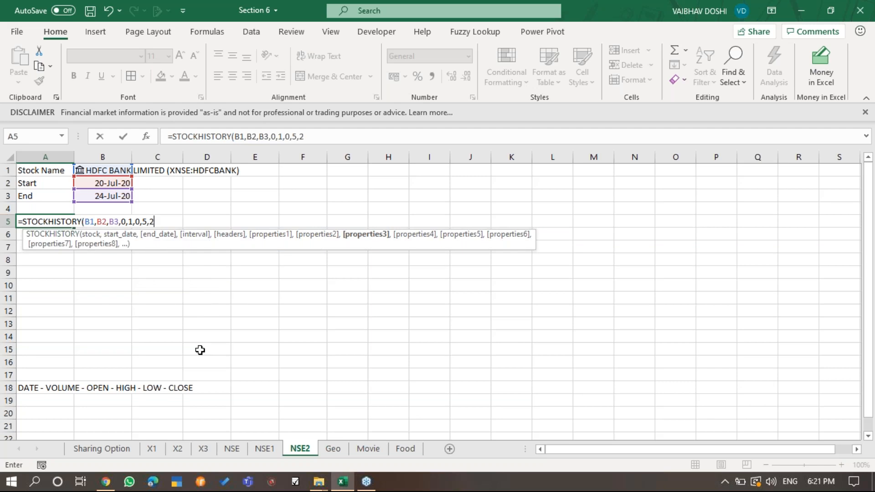
- Add the High (3), Low (4) and Close (1) properties and complete the STOCKHISTORY formula in A5
text(,)
key(Down)
key(Down)
key(Down)
key(Tab)
text(,)
key(Down)
key(Down)
key(Down)
key(Down)
key(Tab)
text(,)
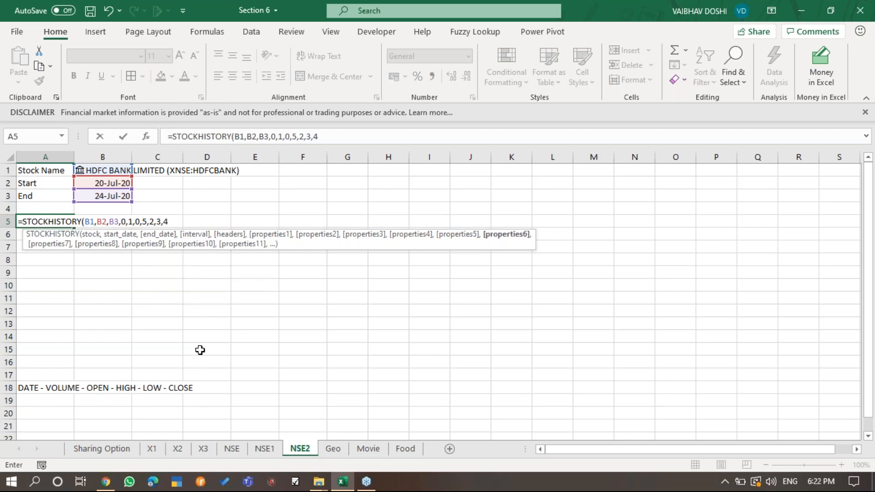
key(Down)
key(Down)
key(Up)
key(Tab)
text())
key(ctrl+Return)
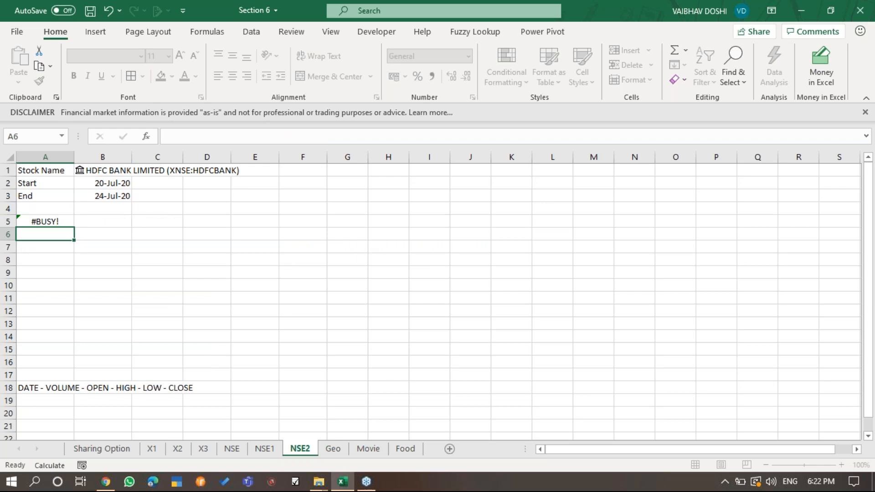
- Format the dates in A6:A10 in the dd-mmm-yy style
key(Down)
key(Down)
key(Up)
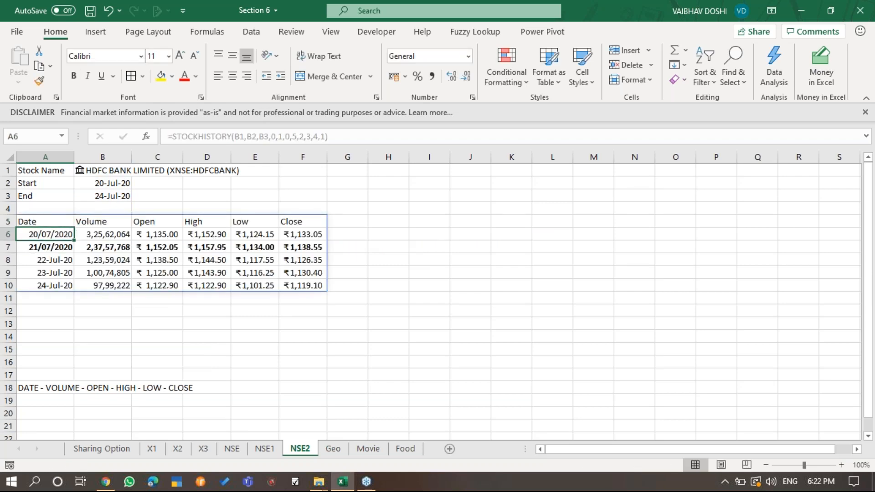
key(ctrl+shift+Down)
key(ctrl+shift+3)
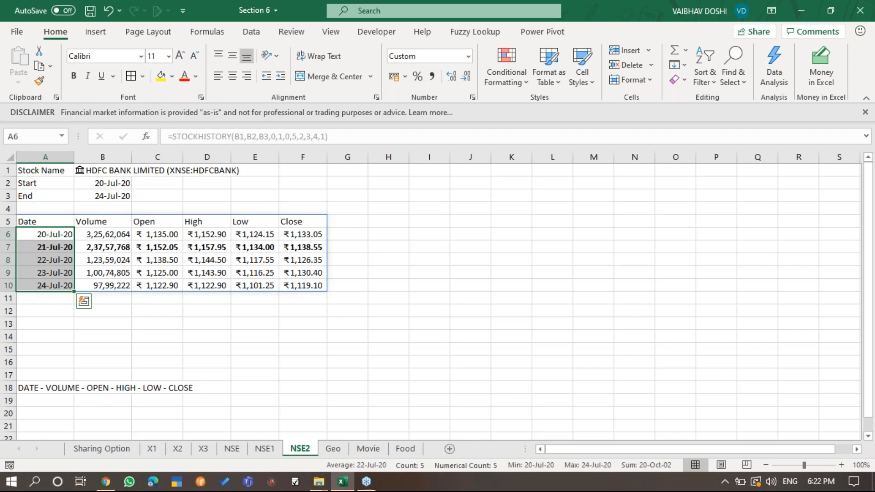
- Review the date rows and check the header order from Date to Close against the note in A18
key(Right)
key(Left)
key(Down)
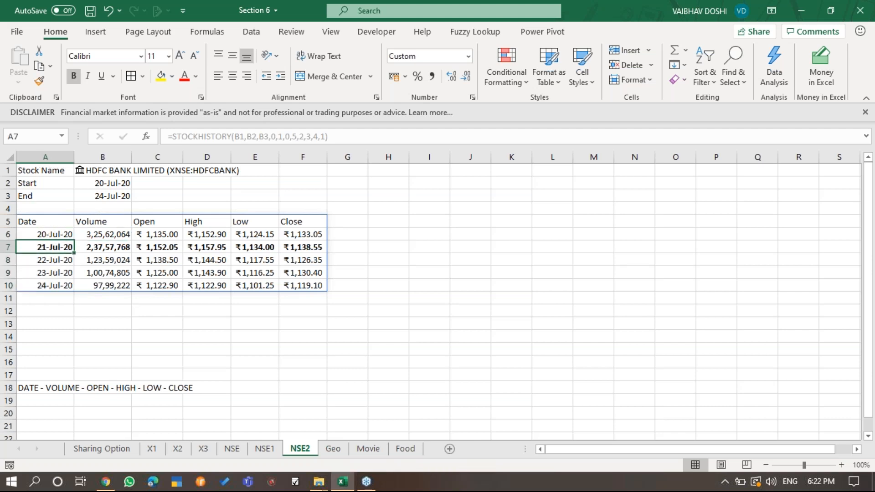
key(Down)
key(Down)
key(Down)
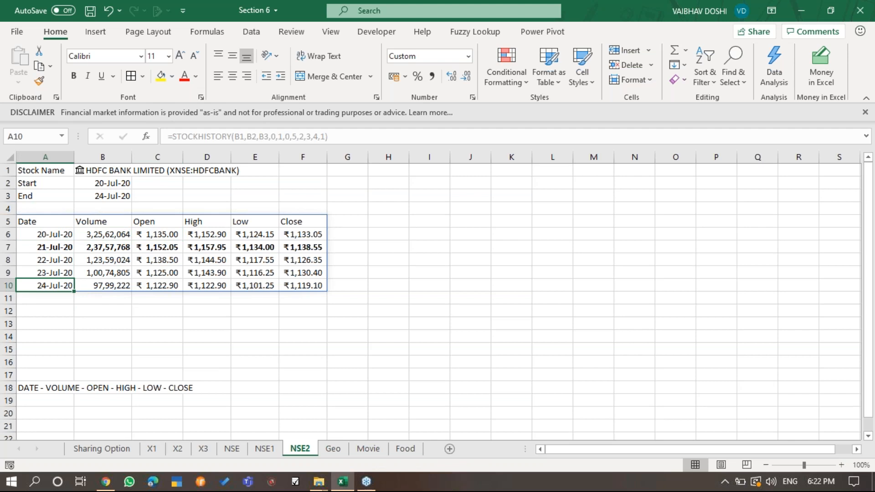
key(Right)
key(ctrl+Up)
key(Right)
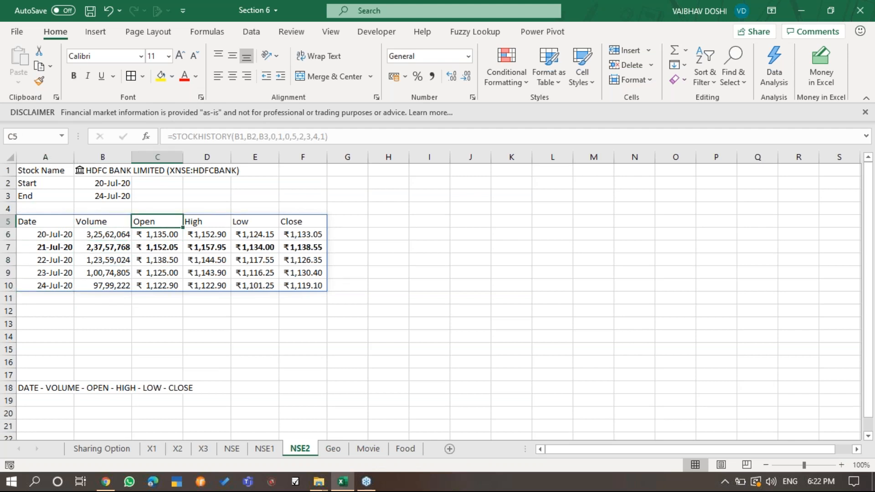
key(Right)
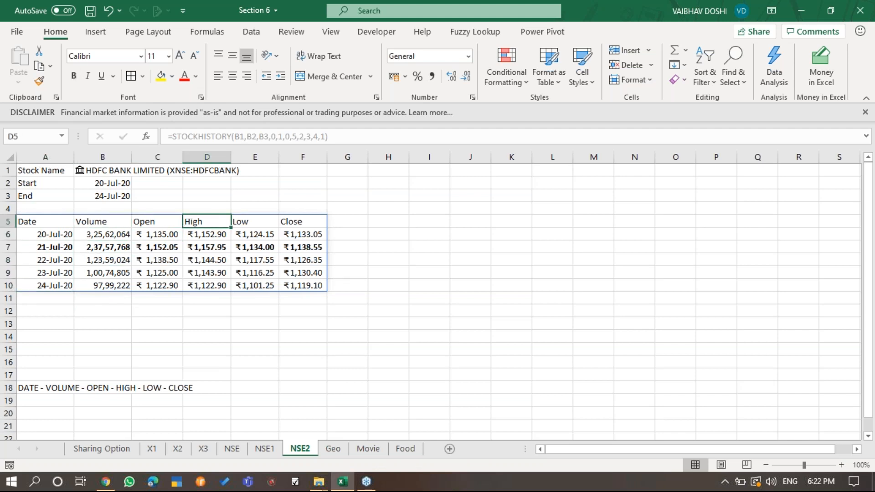
key(Right)
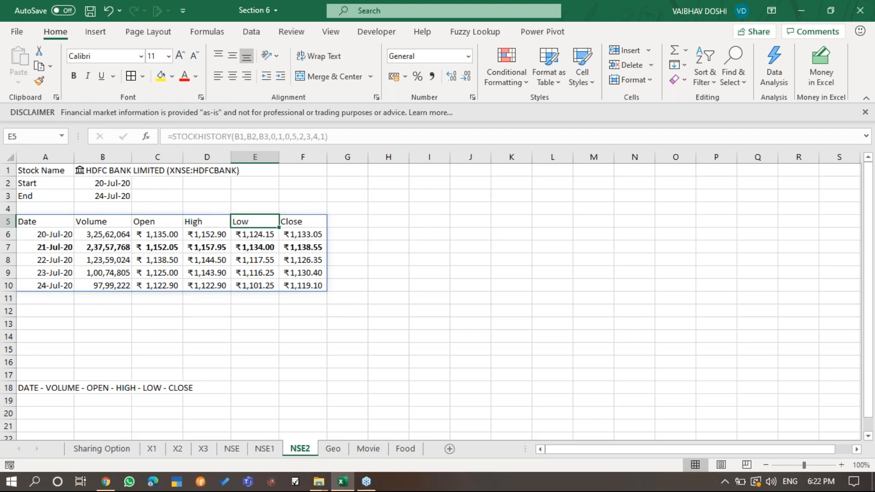
key(Right)
key(Left)
key(Left)
key(Left)
key(Left)
key(Left)
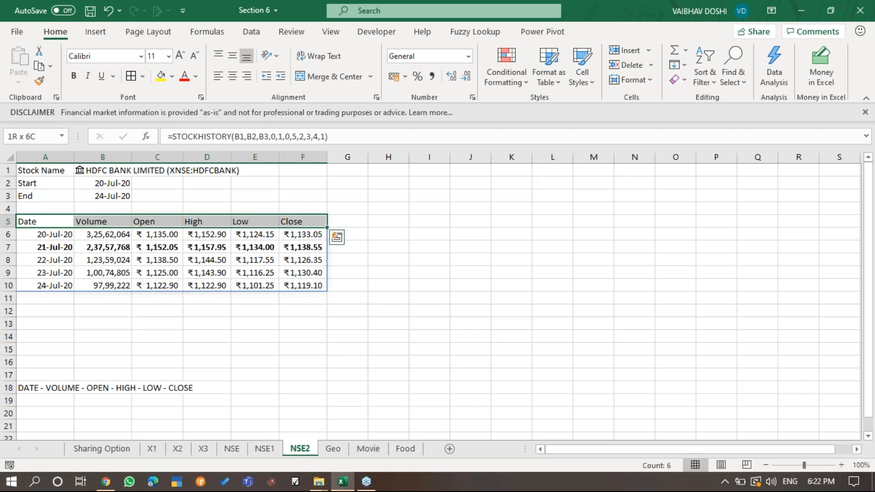
- Insert a Volume-Open-High-Low-Close stock chart from the whole spilled table starting in A5
key(ctrl+a)
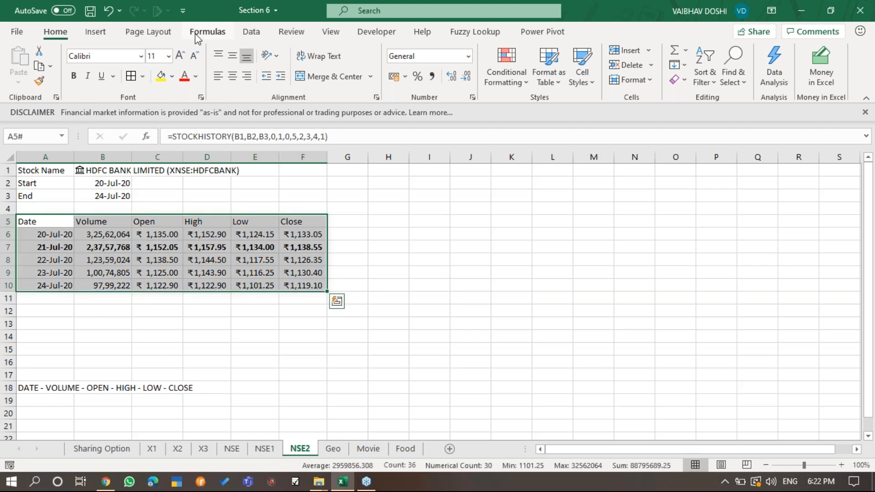
click(95, 31)
click(319, 62)
click(339, 74)
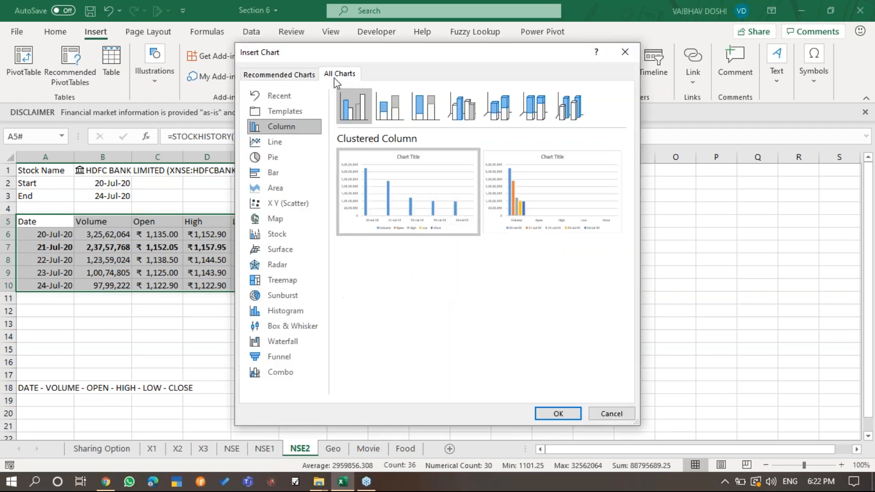
click(289, 234)
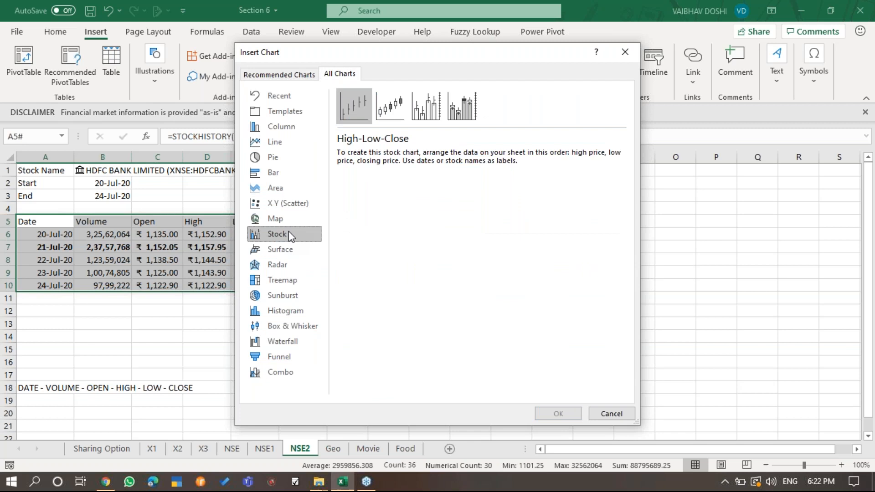
click(454, 112)
click(556, 412)
- Move the stock chart beside the table at row 1 and enlarge it to about column S and row 19
drag(555, 203, 607, 171)
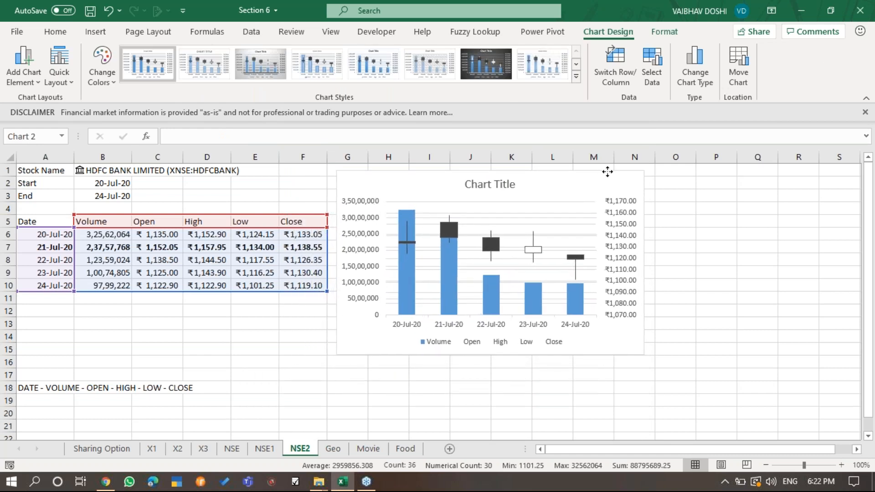
drag(644, 354, 848, 387)
scroll(802, 357, up, 1)
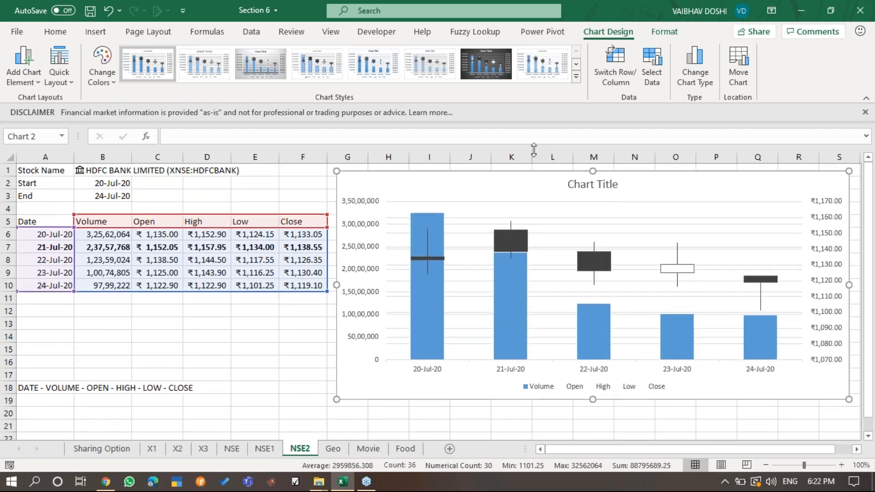
- Apply the solid-colour background chart style and the colorful orange, gold and green palette to the stock chart
click(576, 76)
click(126, 99)
click(102, 68)
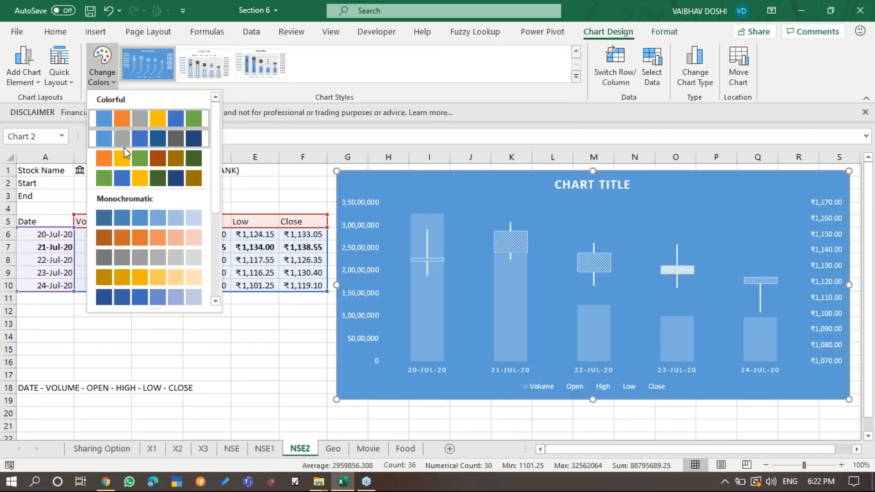
click(114, 143)
- Apply the dark background chart style and extend the chart's lower edge to about row 21
click(103, 74)
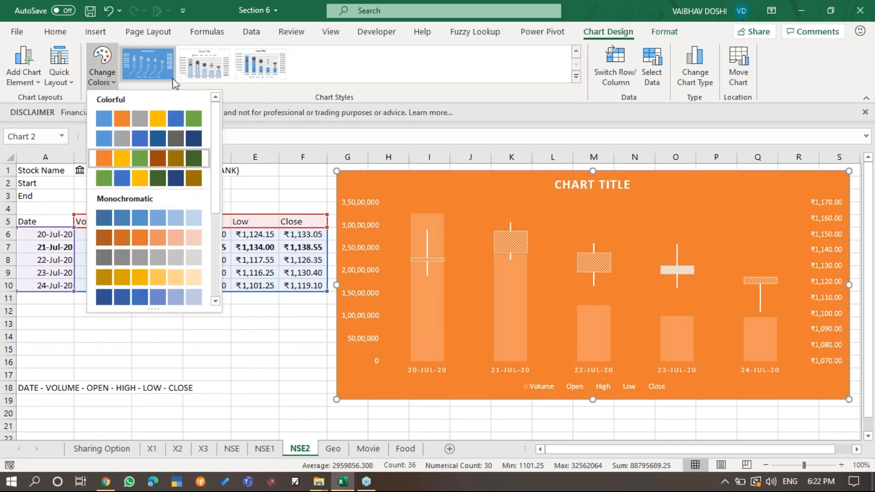
click(492, 70)
click(265, 65)
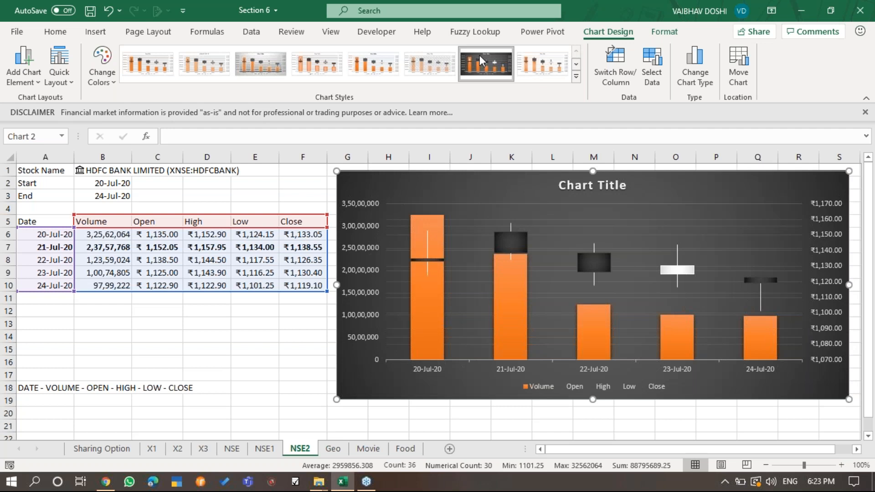
click(479, 55)
drag(593, 403, 592, 429)
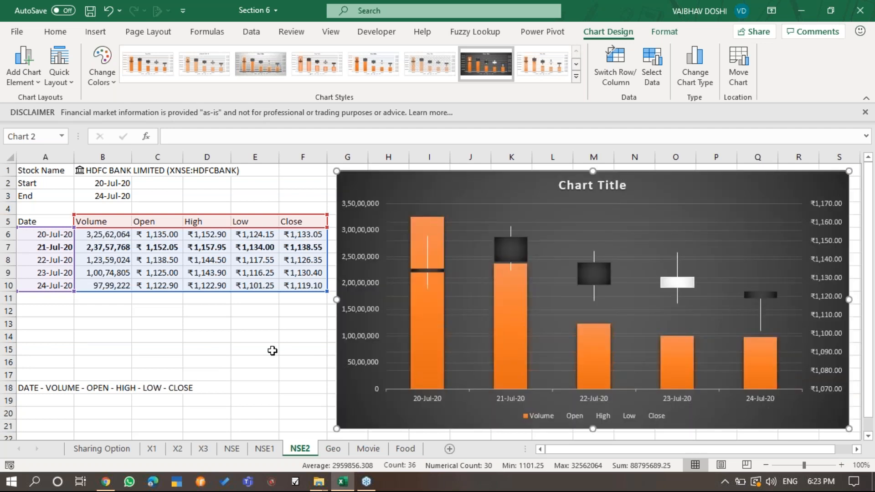
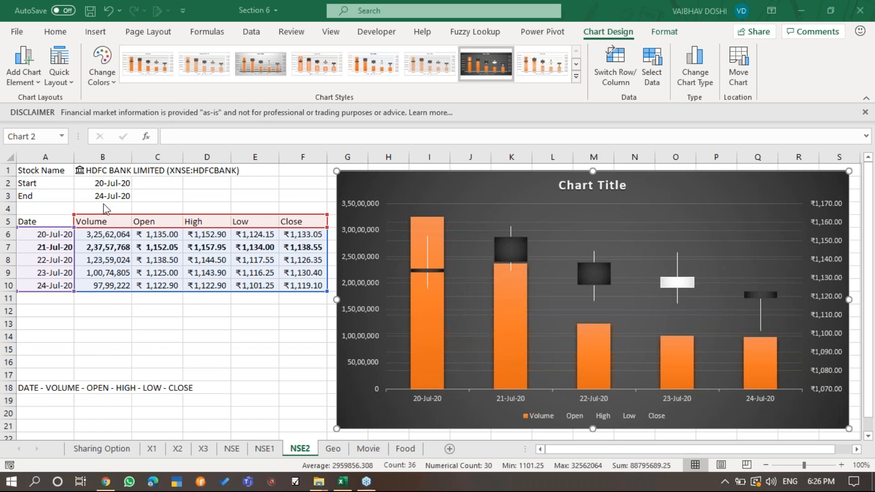
- Examine the property options offered for the last argument of the STOCKHISTORY formula in A5, keeping 1 (Close) as its value
click(99, 222)
key(F2)
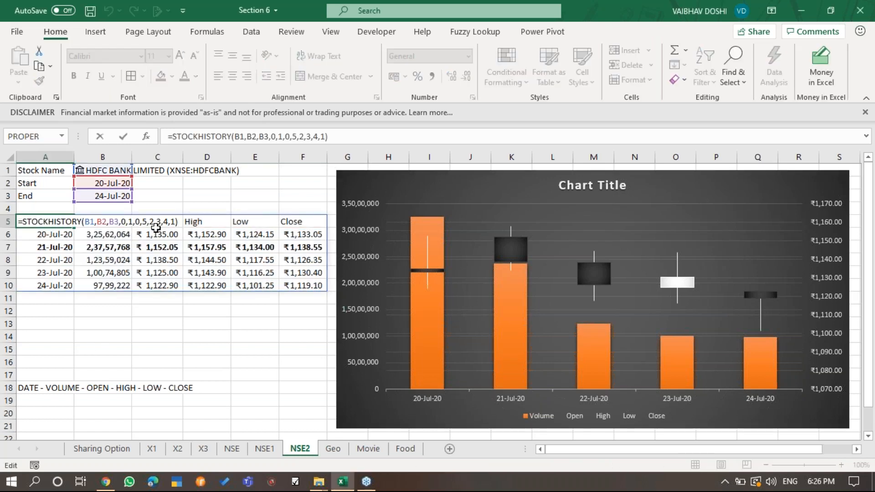
click(175, 223)
key(BackSpace)
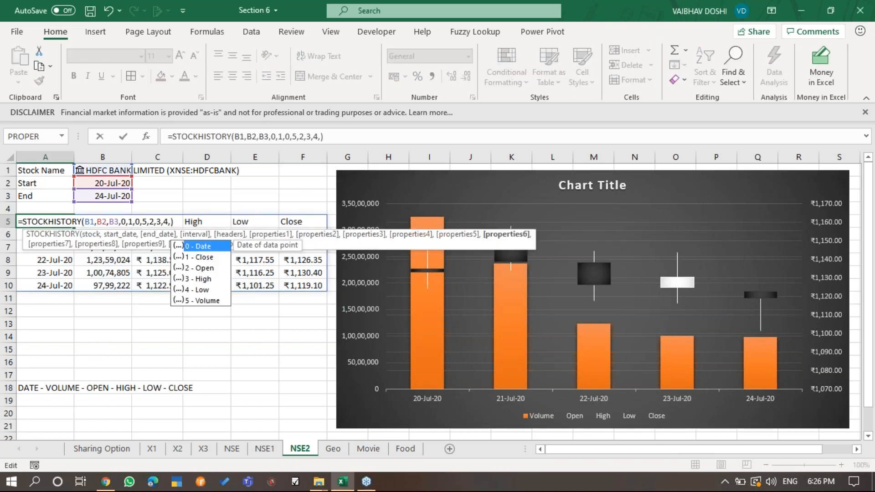
key(Down)
key(Down)
key(Down)
key(Down)
key(Down)
key(Up)
key(Up)
key(Up)
key(Up)
key(Up)
key(Down)
key(Up)
key(Down)
key(Down)
key(Down)
key(Down)
key(Up)
key(Up)
key(Up)
key(Up)
key(Down)
key(Down)
key(Down)
key(Down)
key(Down)
key(Up)
key(Up)
key(Up)
key(Up)
key(Up)
key(Down)
key(Down)
key(Down)
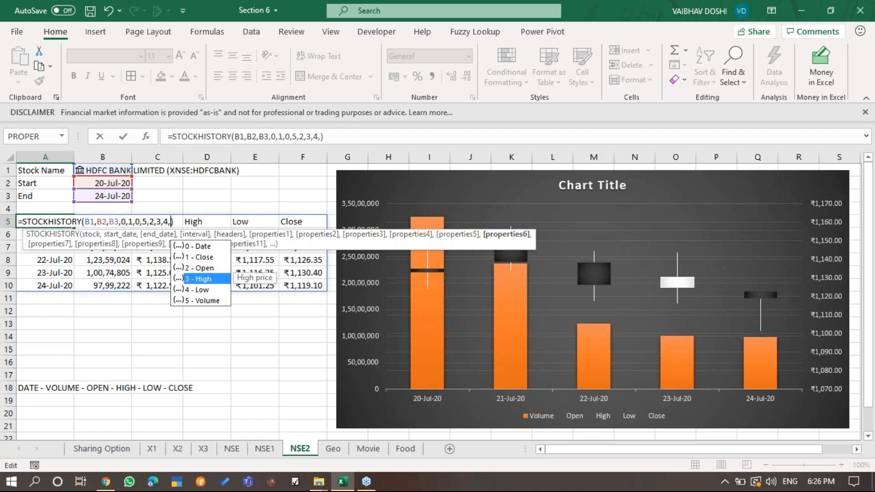
key(Down)
key(Down)
text(1)
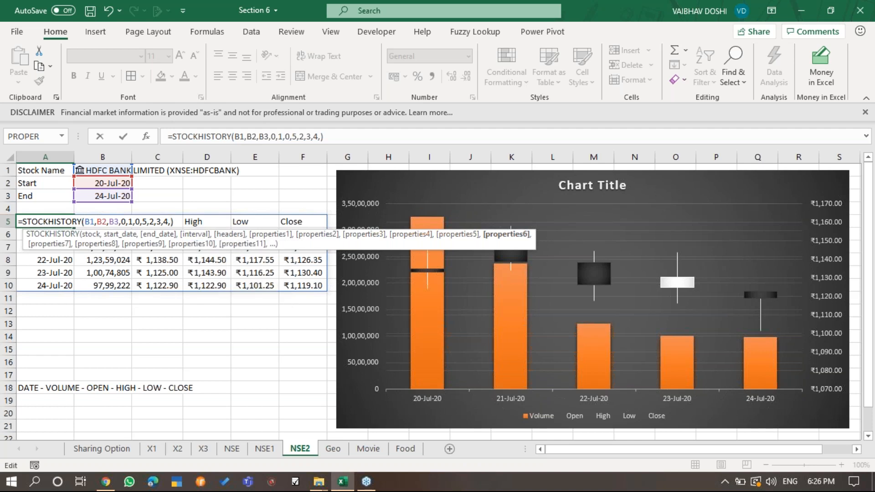
key(Return)
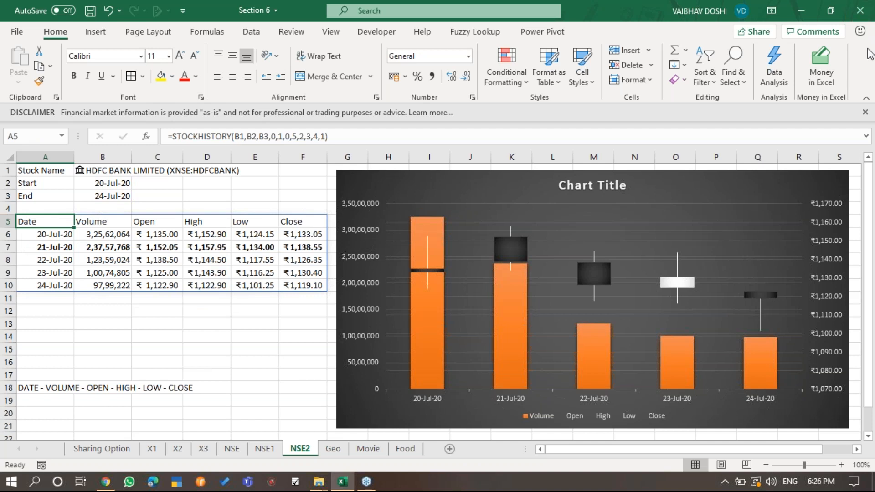
click(867, 45)
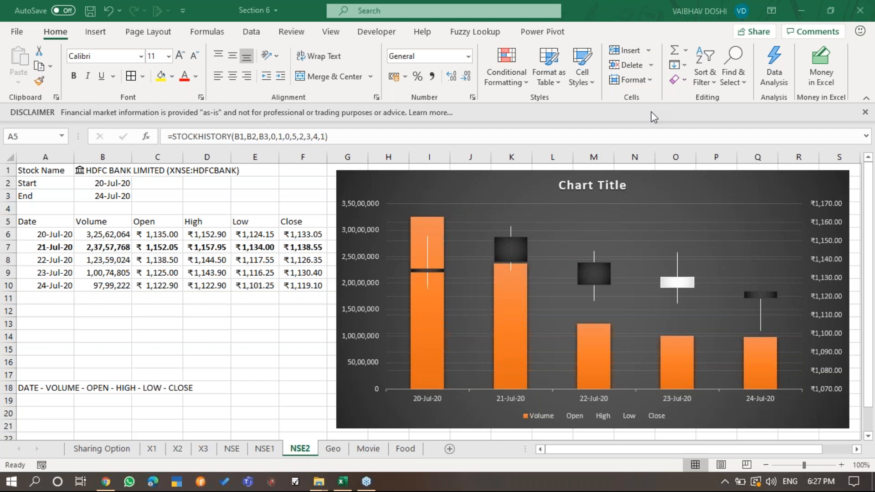
- On the Geo sheet, clear the three existing country entries from A4:A6 of the Country table
click(335, 450)
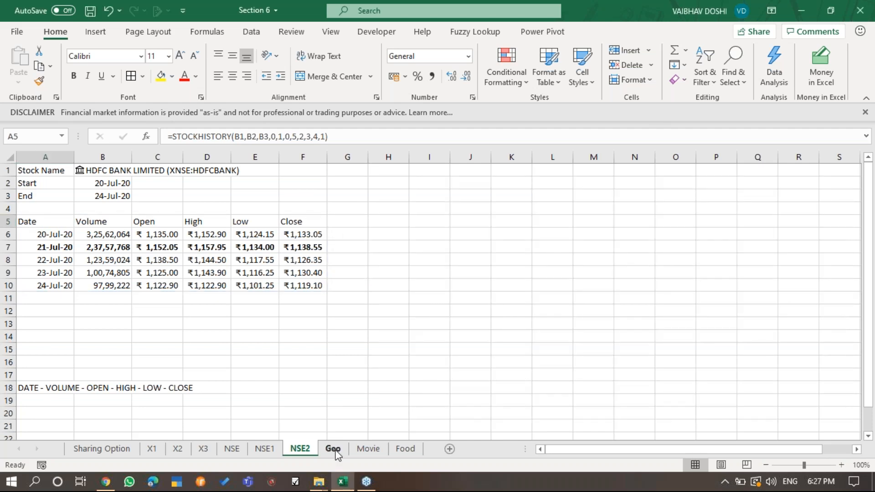
click(333, 450)
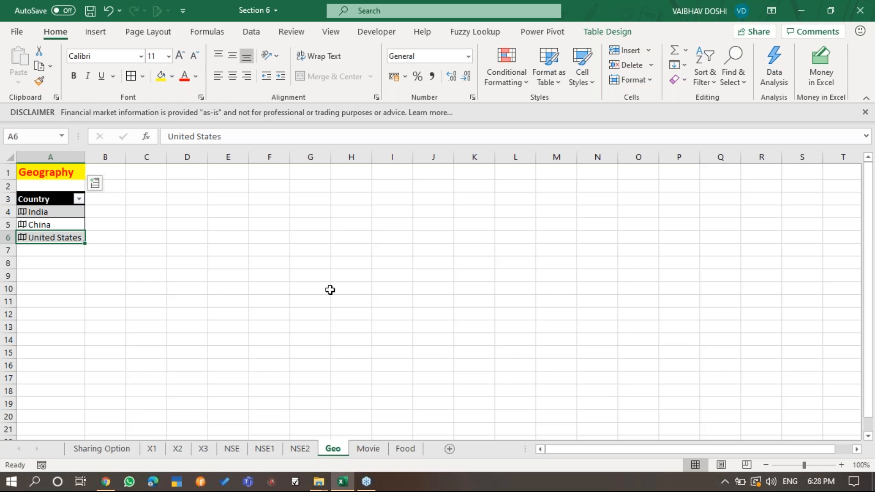
key(Up)
key(Up)
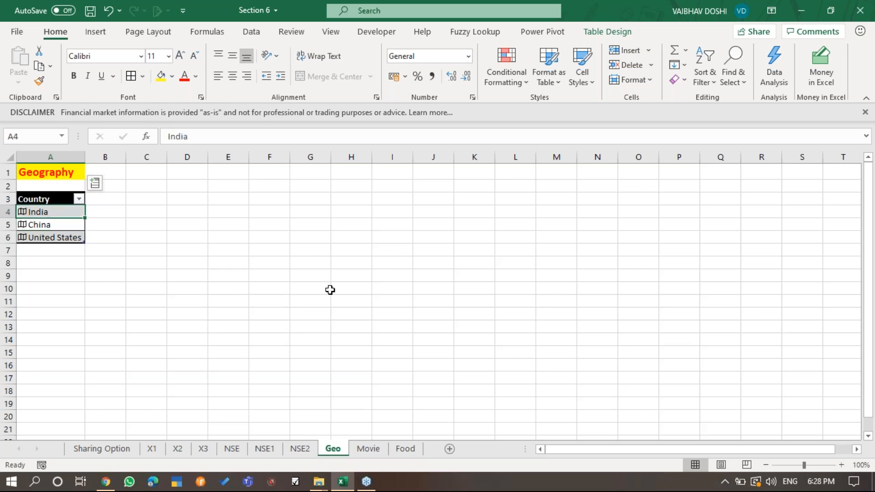
key(shift+Down)
key(shift+Down)
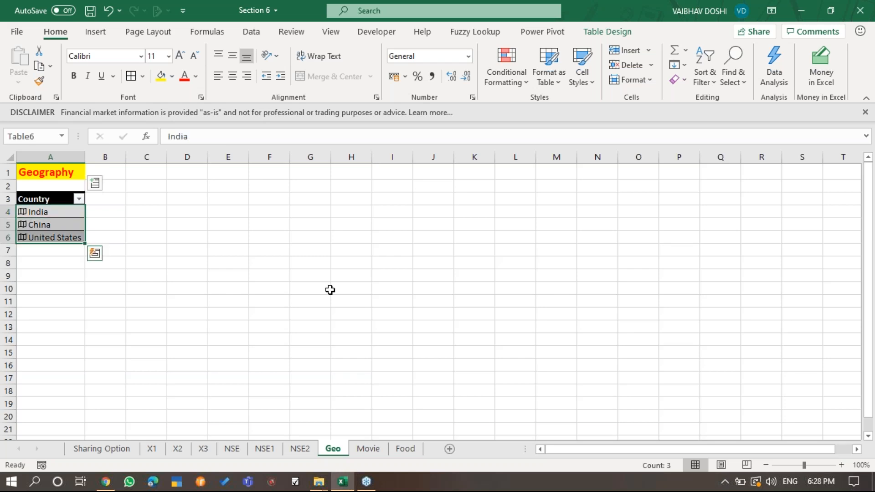
key(Delete)
key(Down)
key(Up)
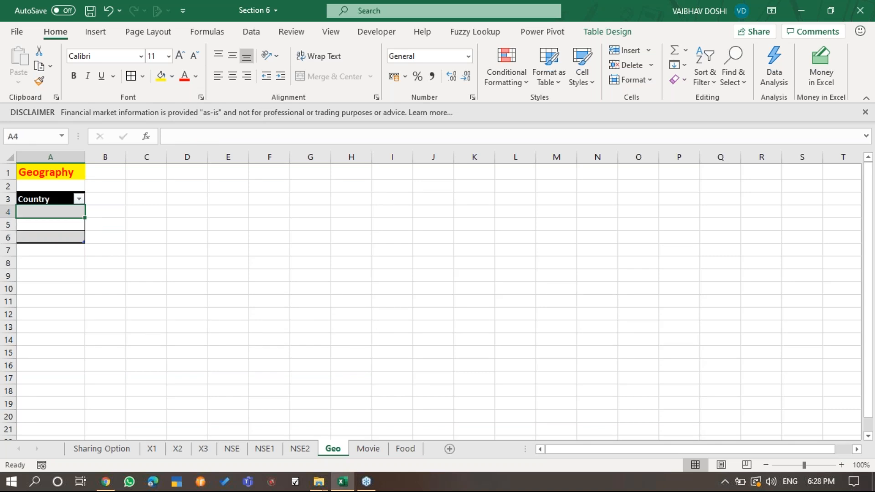
- Enter INDIA, CHINA and UNITED STATES as plain text in A4:A6 of the Country table
text(INDIA)
key(Return)
text(CHINA)
key(Return)
text(UNI)
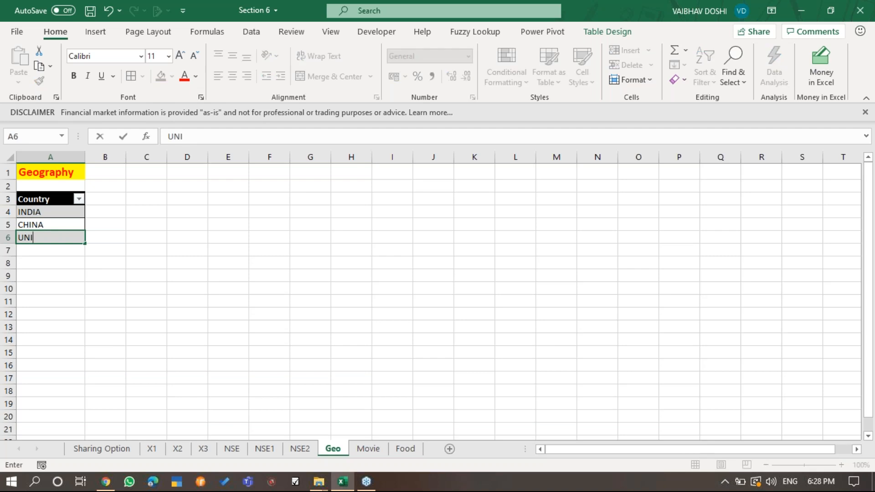
text(TED STATES)
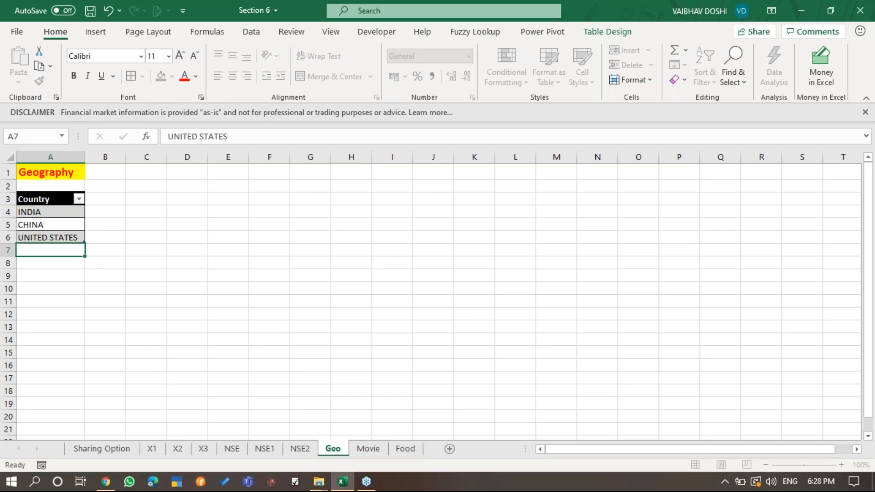
key(ctrl+Return)
- Convert the three country names in A4:A6 to the Geography data type
drag(45, 212, 46, 237)
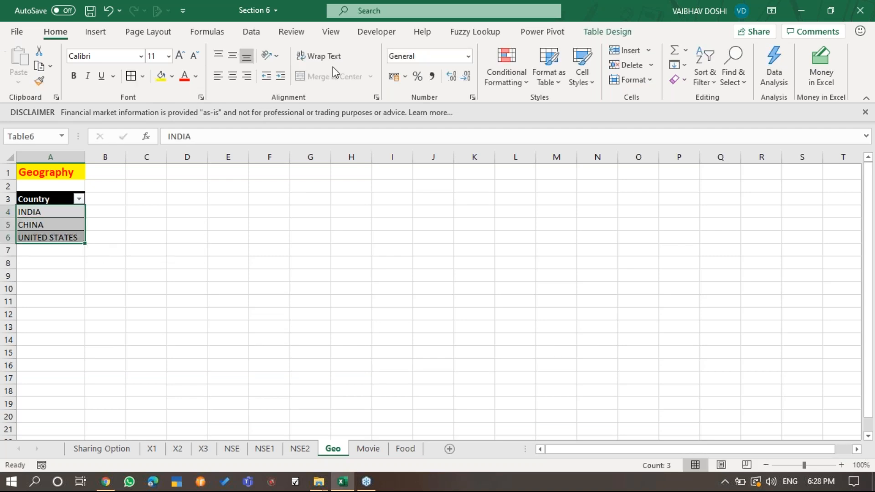
click(251, 33)
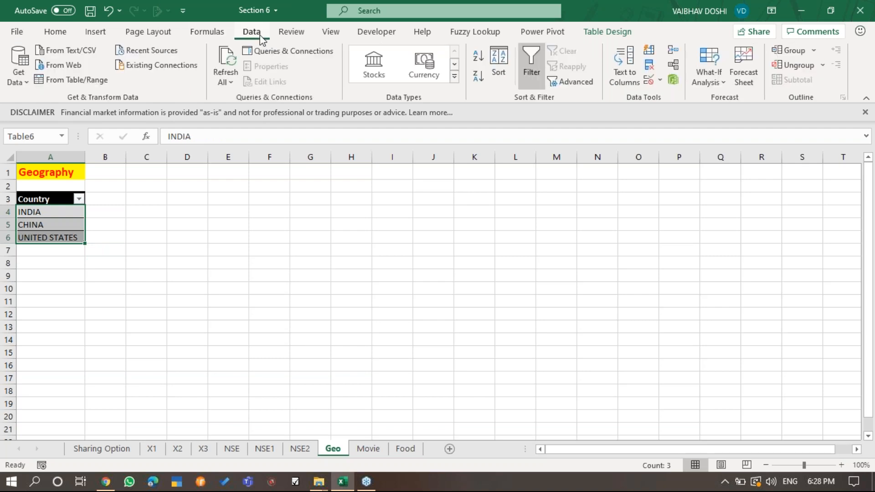
click(454, 77)
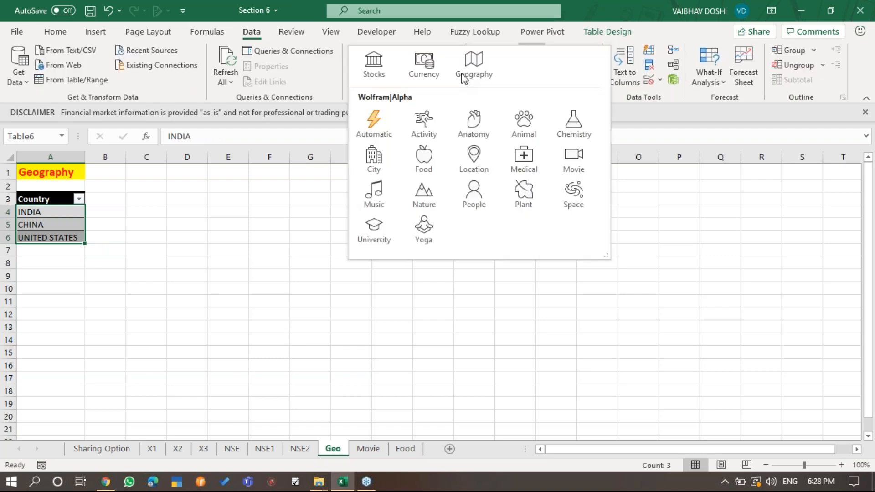
click(474, 68)
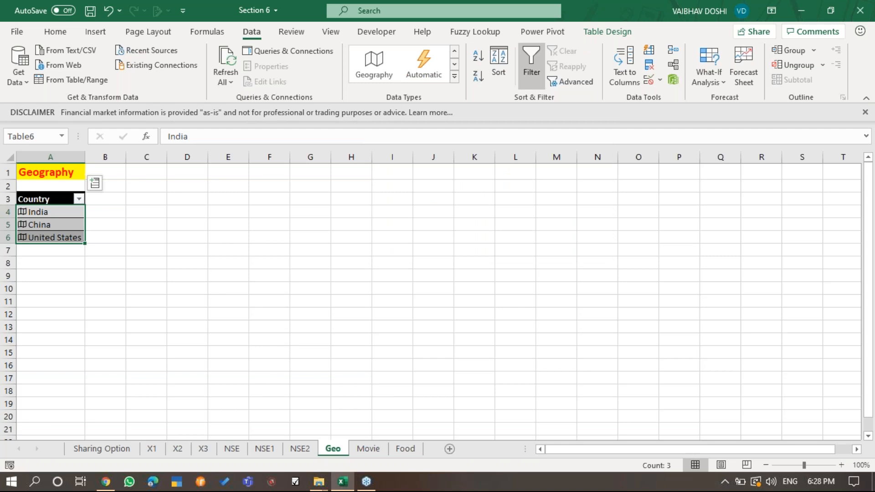
- Extract the Largest city and GDP fields as new table columns and fit the widths of columns B and C to their contents
click(94, 183)
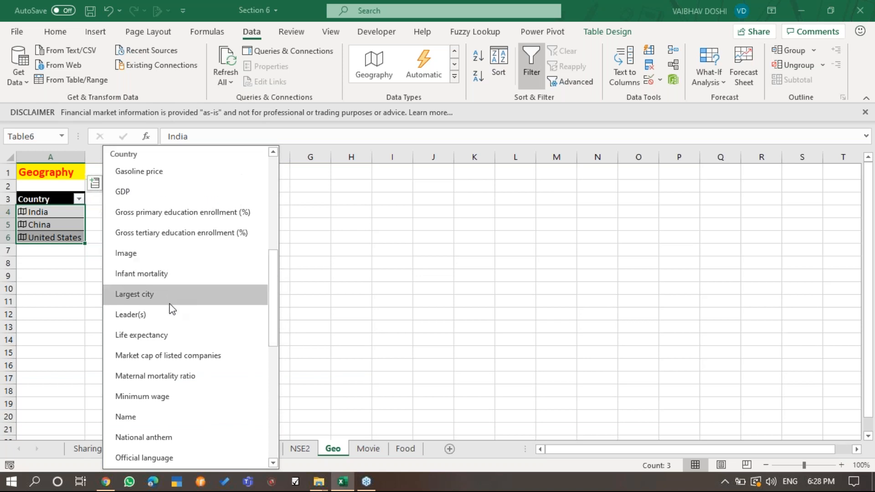
click(170, 301)
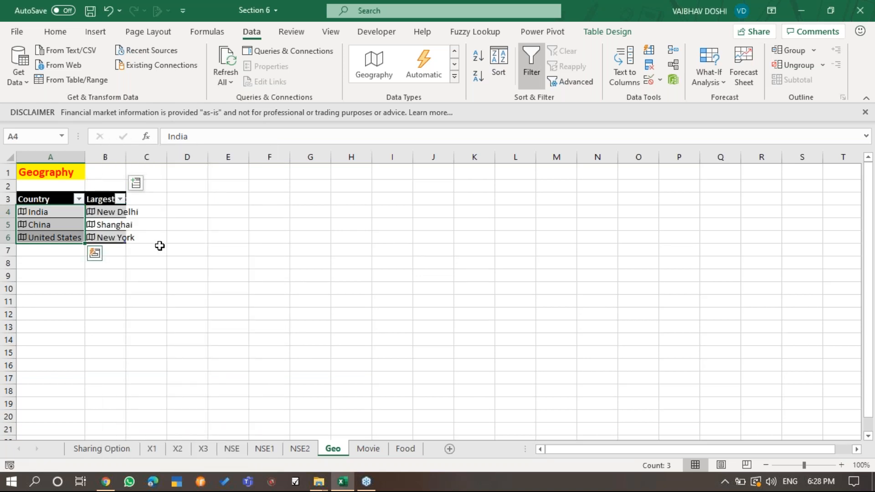
double_click(127, 157)
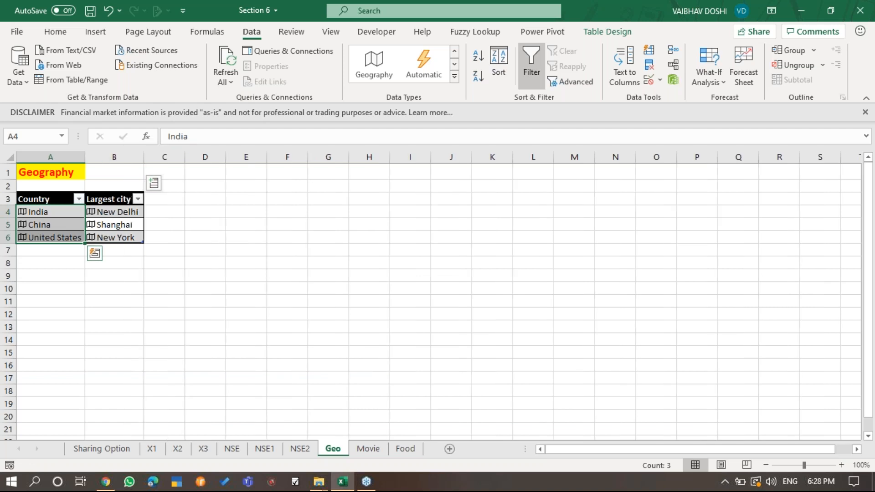
click(153, 184)
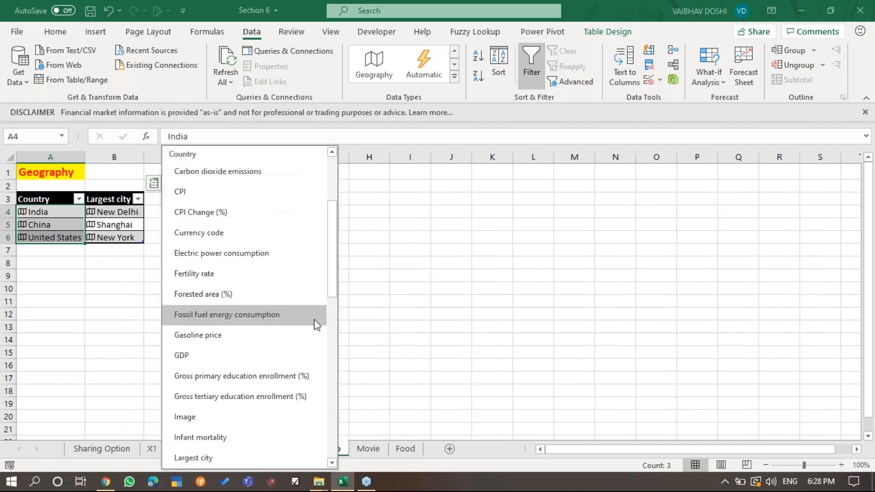
click(286, 355)
double_click(185, 157)
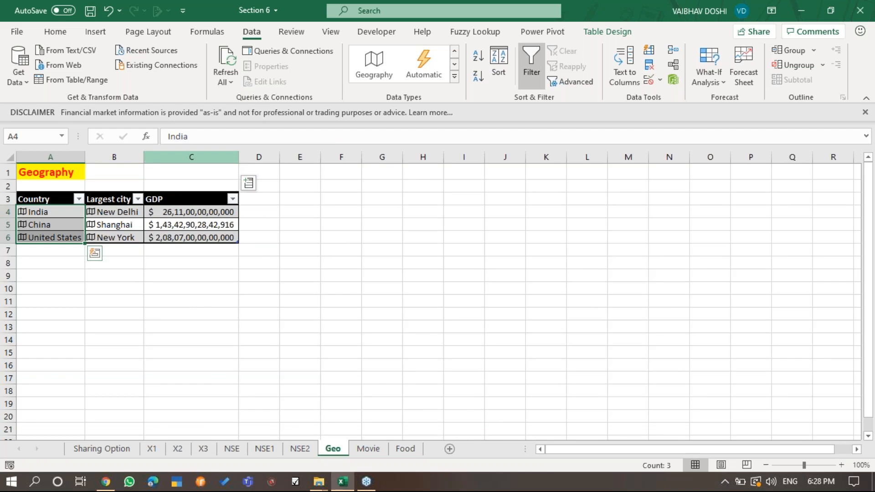
- Extract the Leader(s) and Life expectancy fields as the next two columns of the country table
click(249, 183)
drag(425, 262, 432, 315)
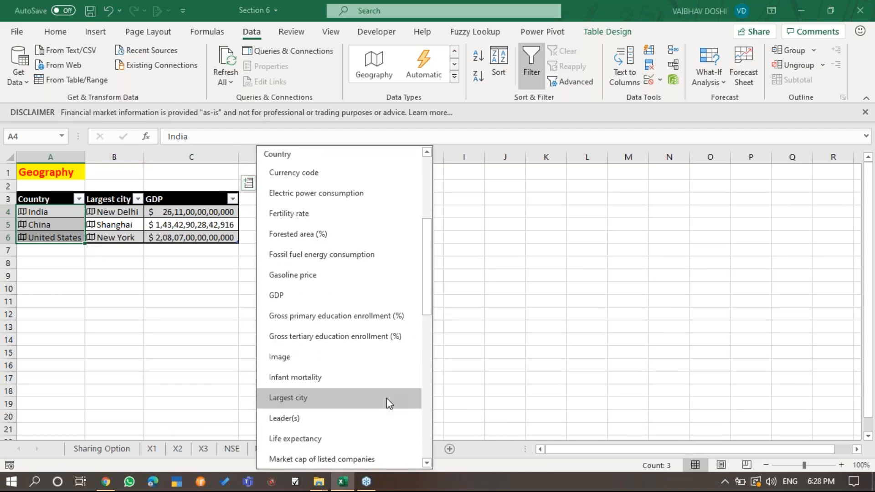
click(376, 418)
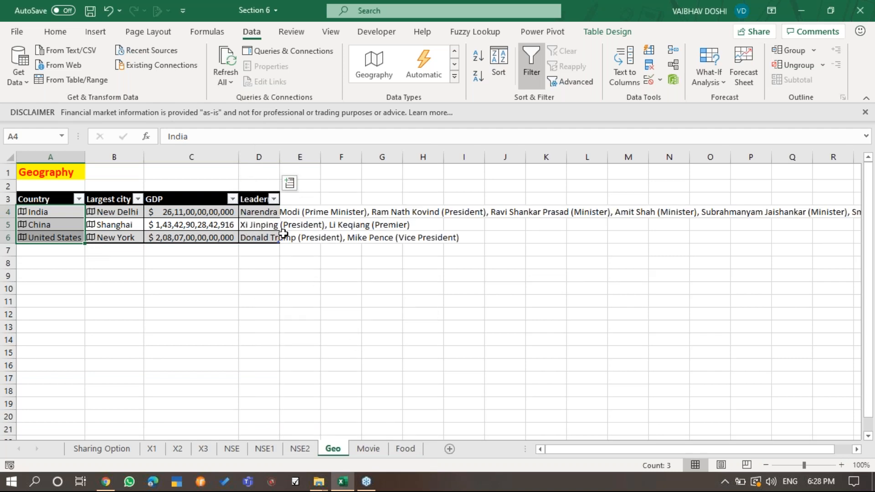
click(289, 183)
click(292, 184)
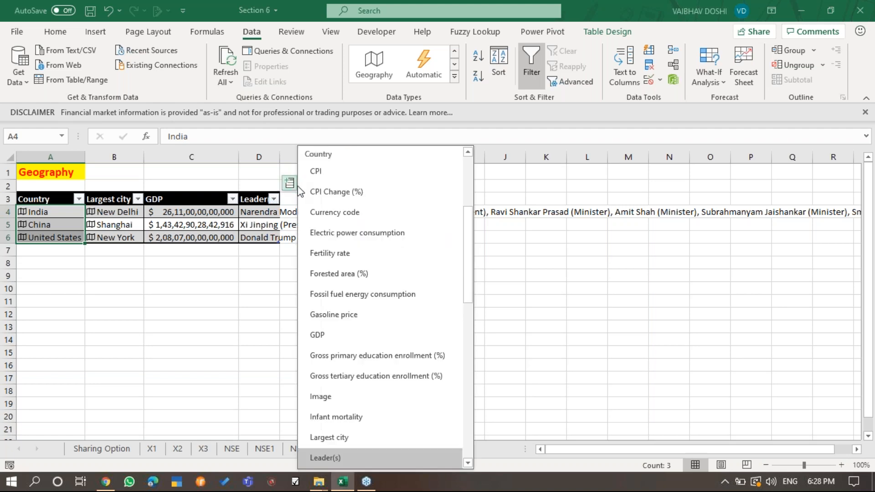
scroll(473, 332, down, 3)
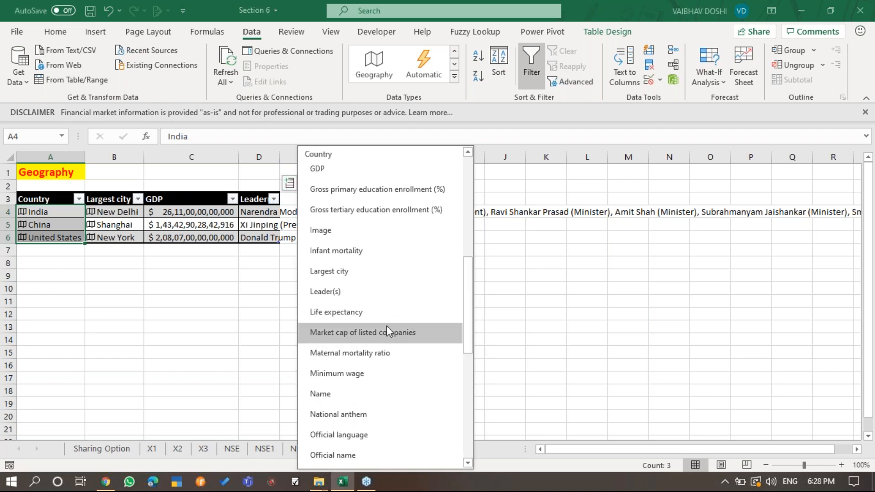
click(405, 317)
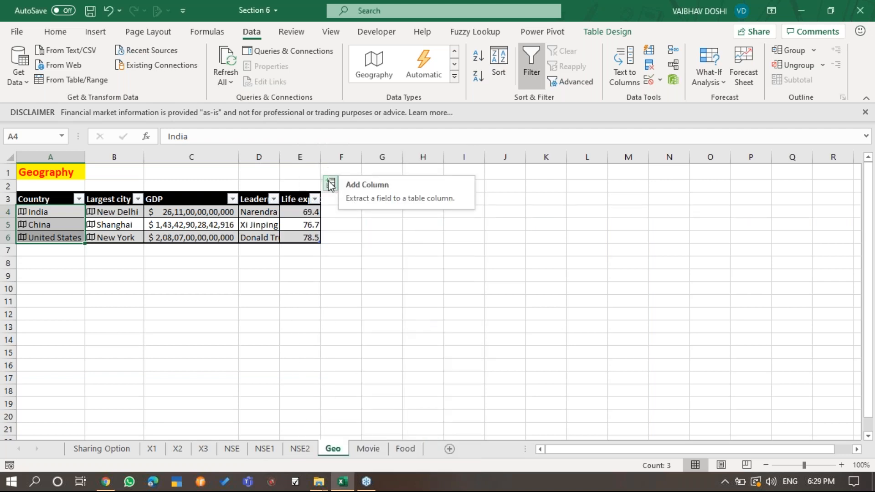
- Extract the Population and Tax revenue (%) fields as further columns of the country table
click(330, 183)
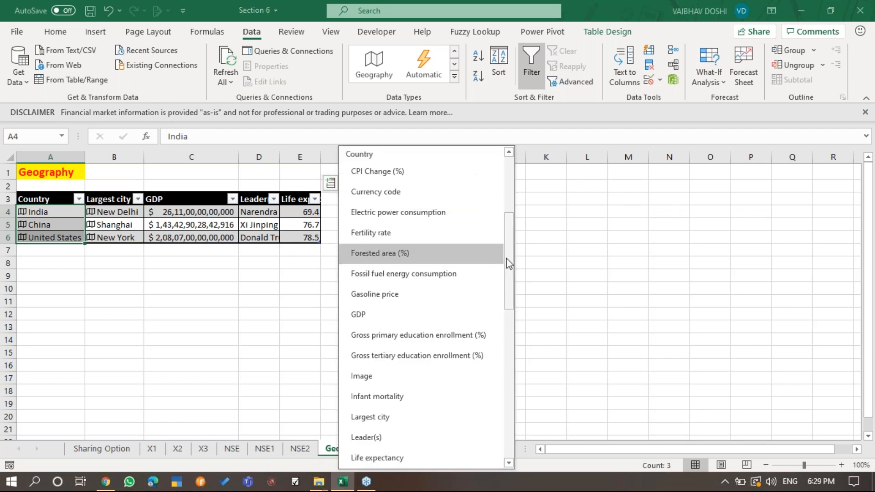
scroll(516, 293, down, 1)
scroll(516, 293, down, 5)
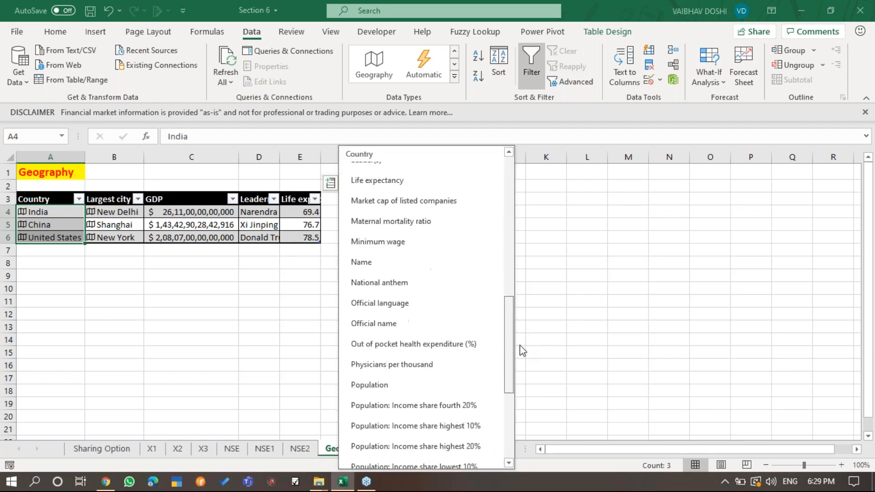
click(455, 351)
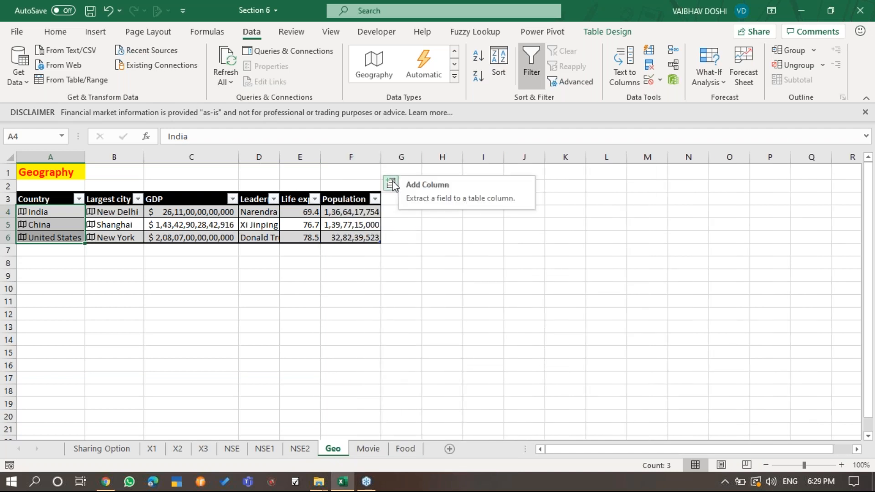
click(391, 184)
scroll(484, 377, down, 5)
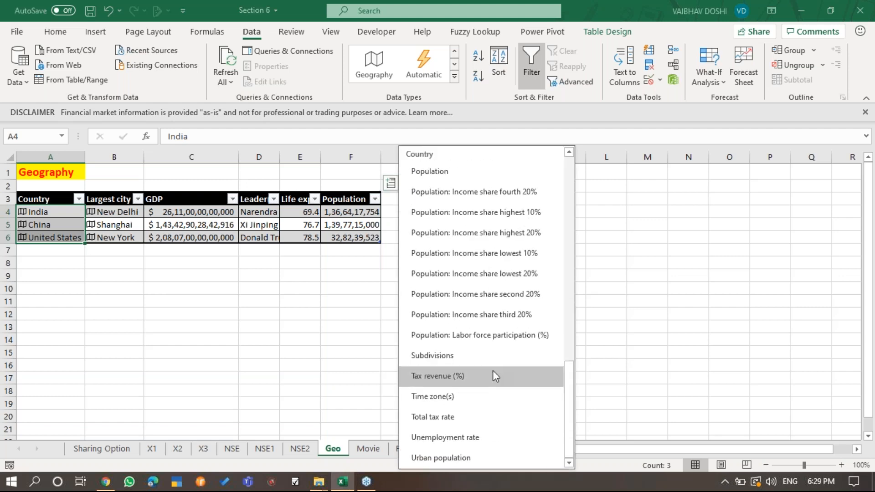
click(492, 375)
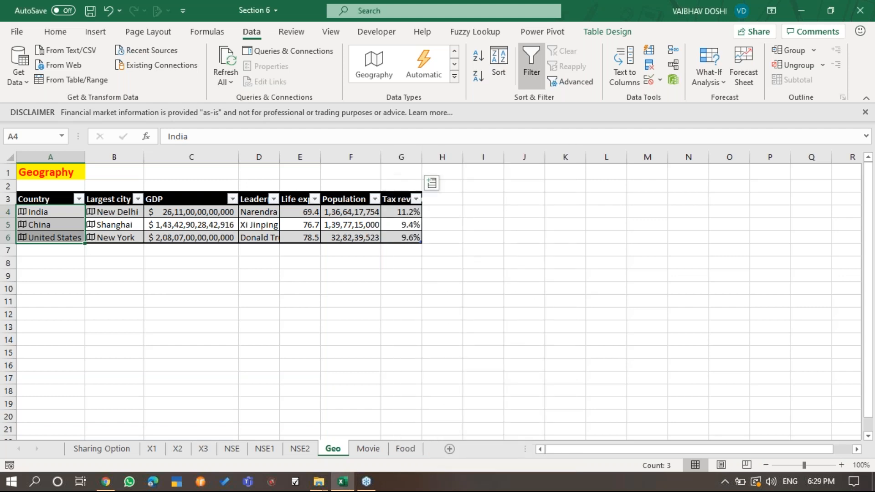
- Extract the Total tax rate and Urban population fields as new country table columns, and fit column I's width to its contents
click(431, 184)
scroll(611, 438, down, 3)
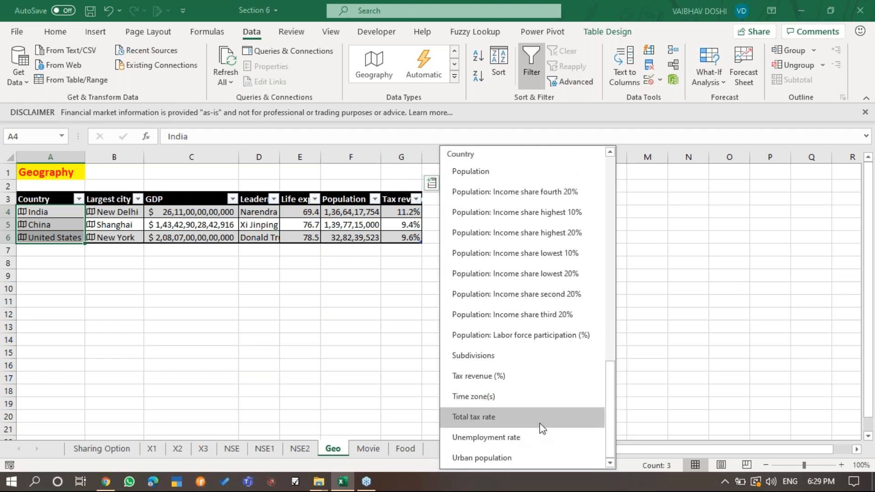
click(542, 417)
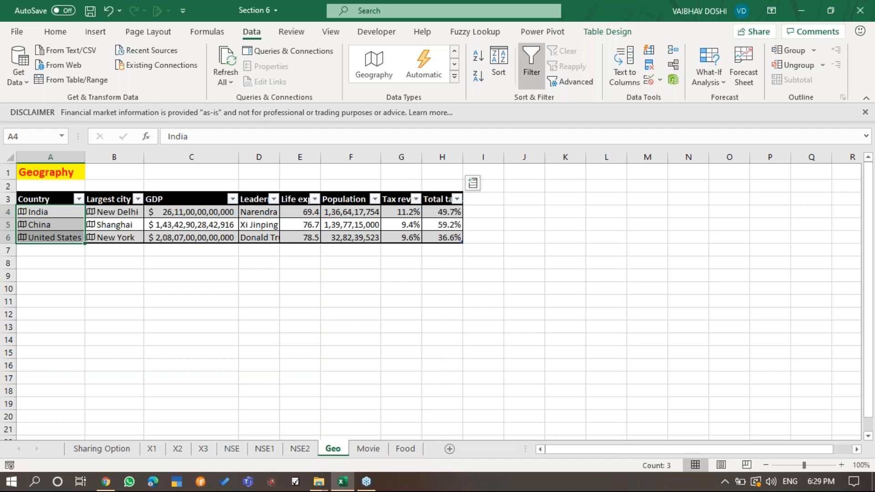
click(478, 186)
scroll(590, 362, down, 1)
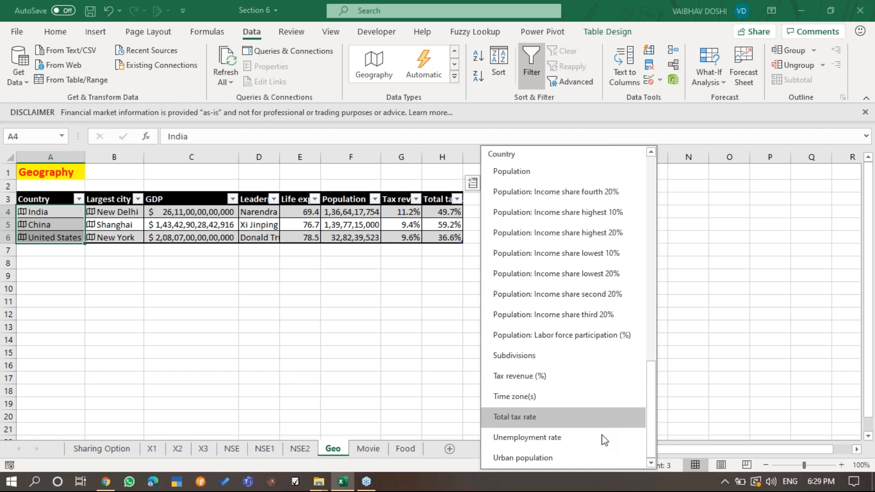
click(605, 455)
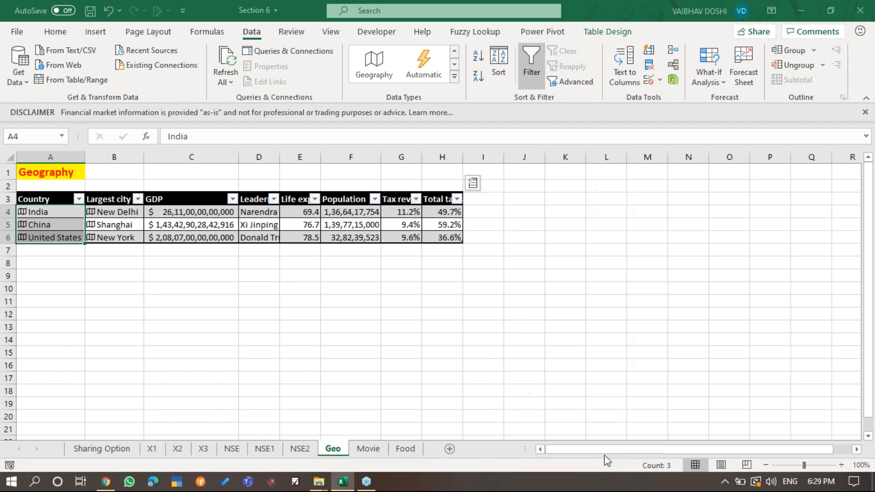
double_click(503, 157)
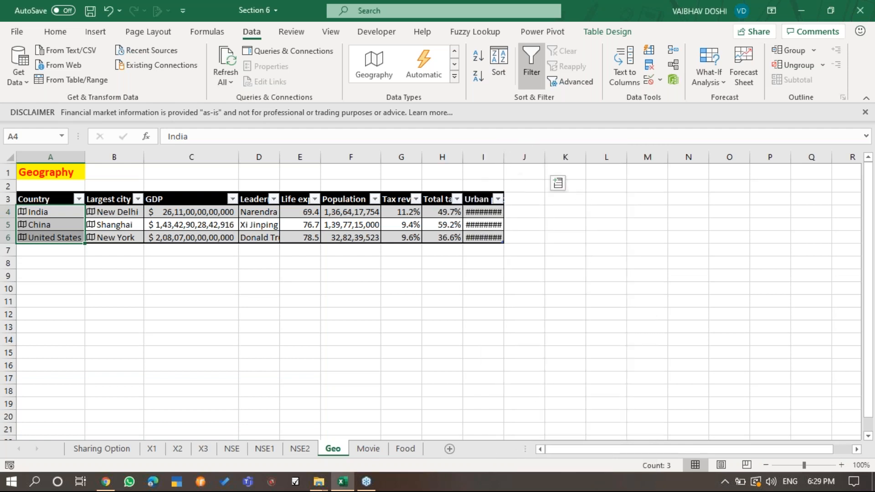
- Extract the Population: Income share fourth 20% and Infant mortality fields as the next two columns of the country table
click(557, 184)
scroll(710, 288, up, 2)
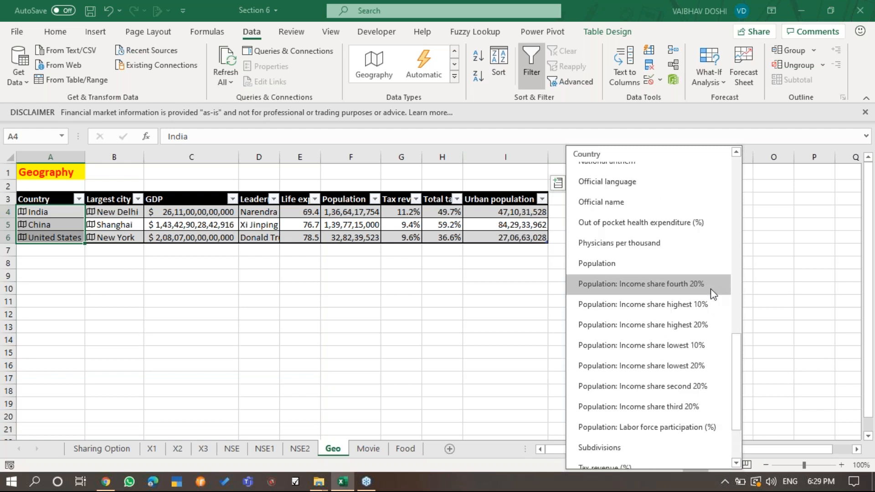
click(710, 288)
click(598, 183)
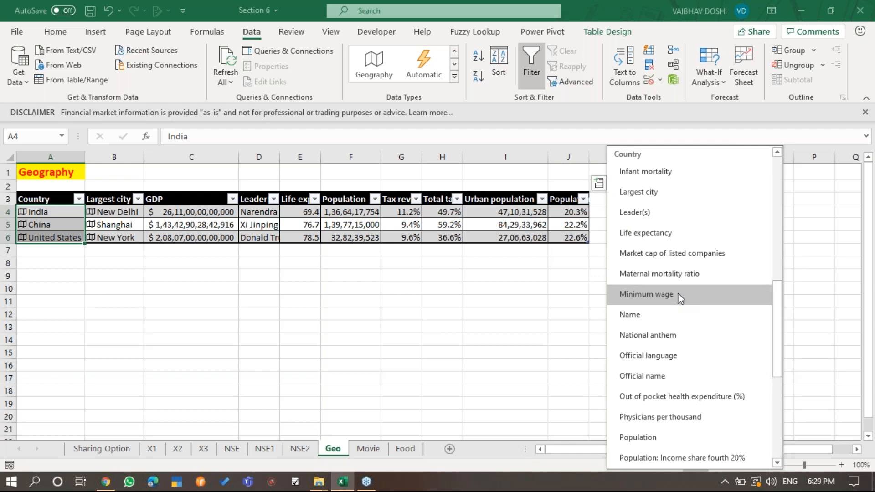
click(679, 173)
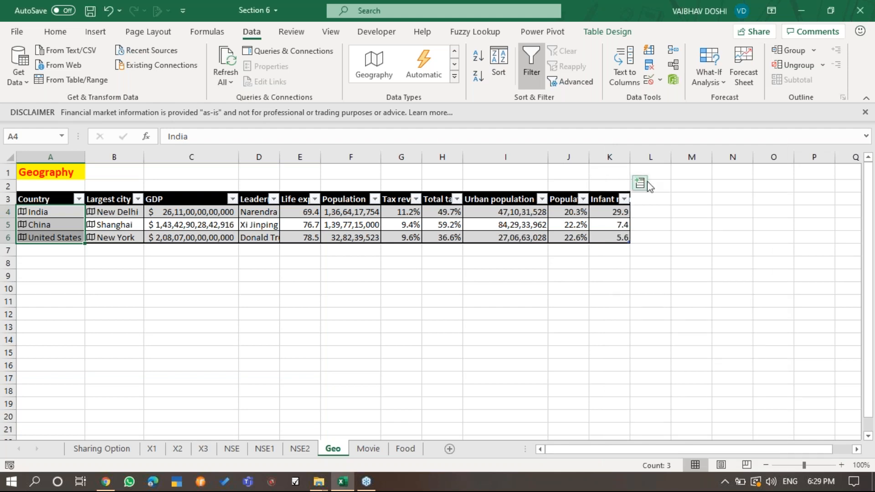
click(402, 351)
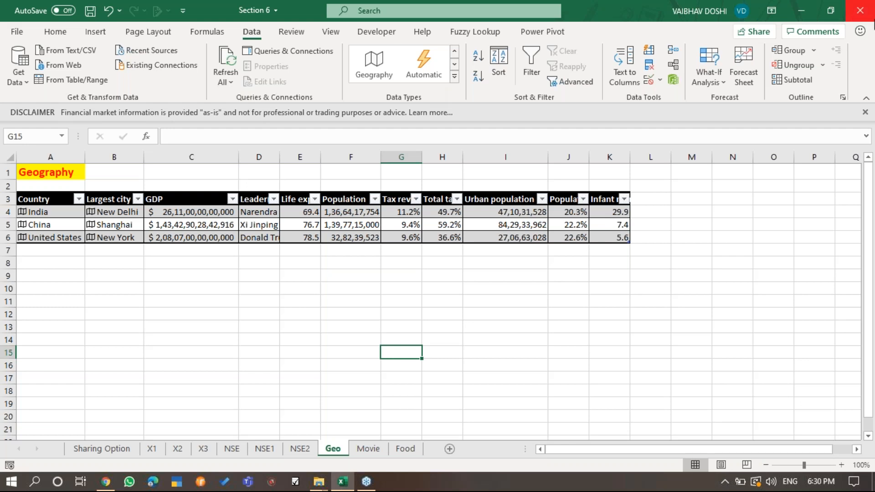
click(868, 40)
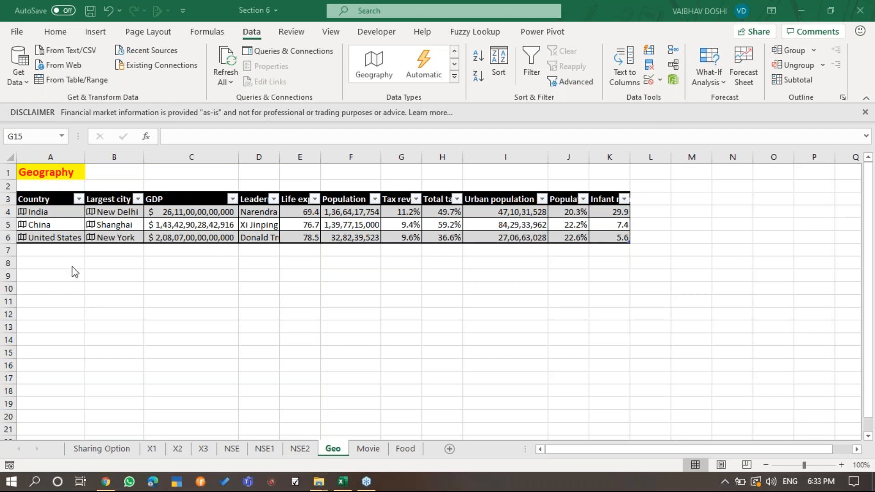
- Enter the heading CITY in A8 with MUMBAI, PUNE and AHMEDABAD in the cells beneath it
click(48, 263)
text(CITY)
key(Return)
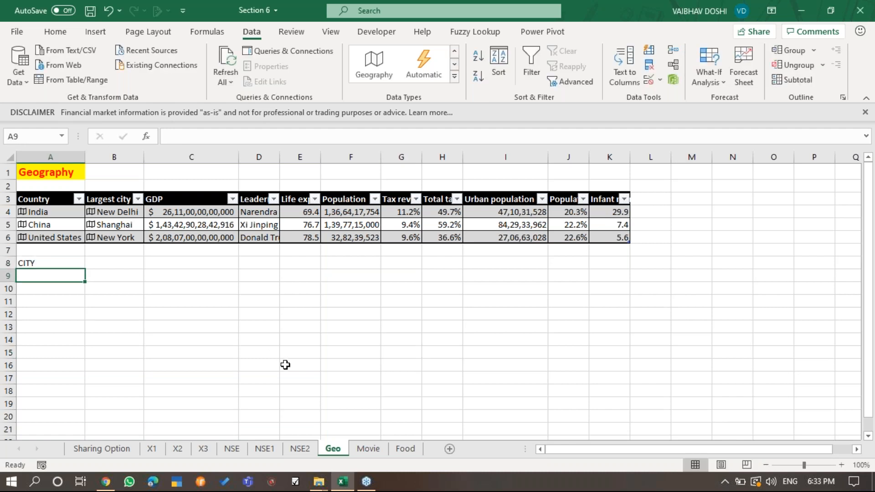
text(MUMBAI)
key(Return)
text(PUNE)
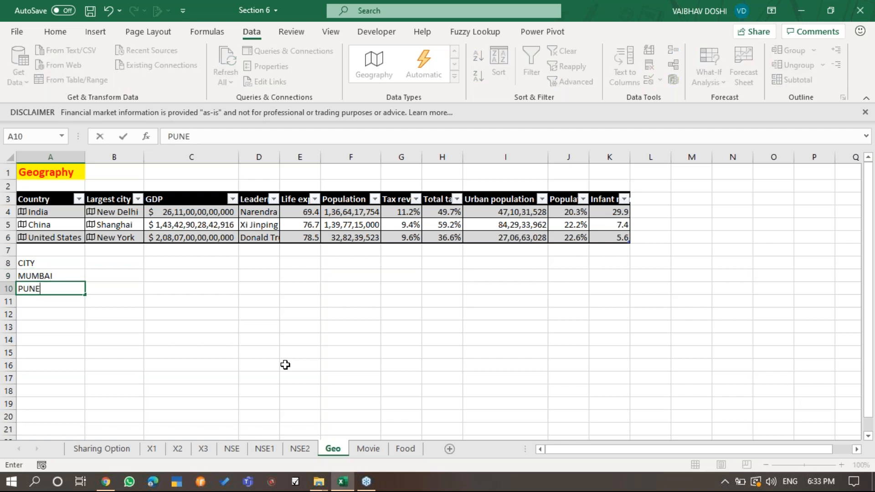
key(Return)
text(ADH)
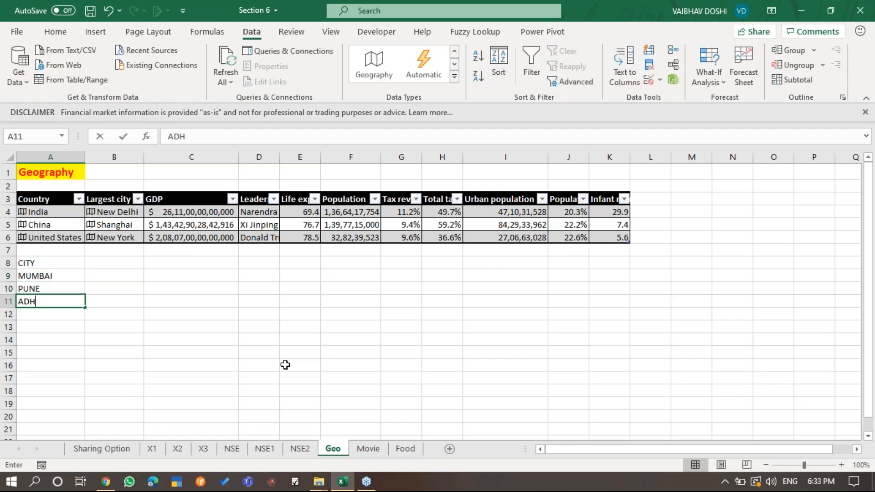
key(BackSpace)
key(BackSpace)
text(HMEDABAD)
key(Return)
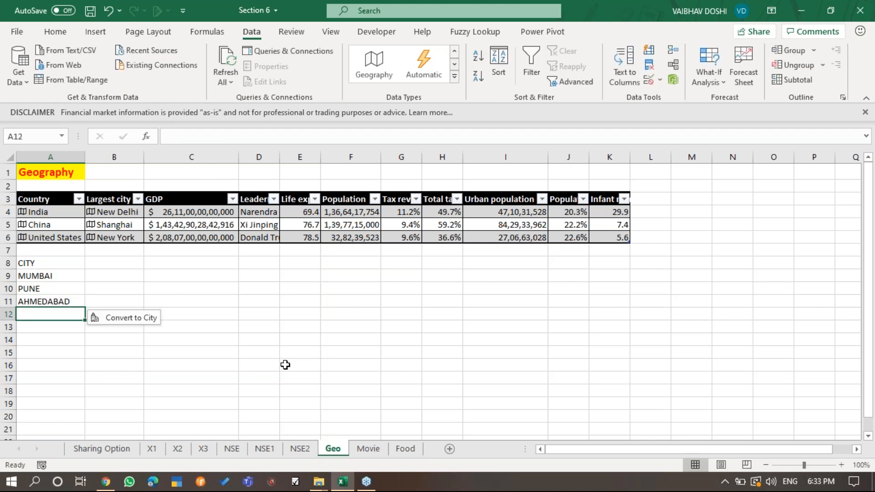
- Format the city list in A8:A11 as a table with headers, using the light orange style with a solid header row
key(Up)
key(Up)
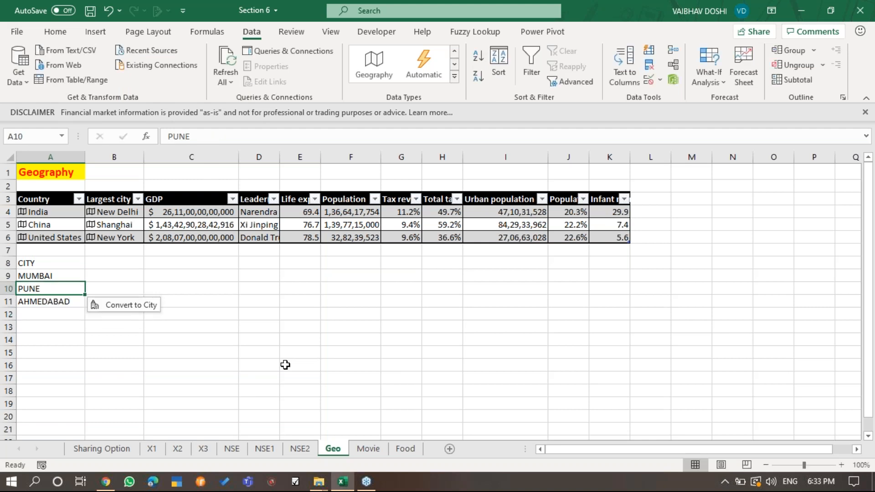
key(Up)
key(Up)
key(ctrl+shift+Down)
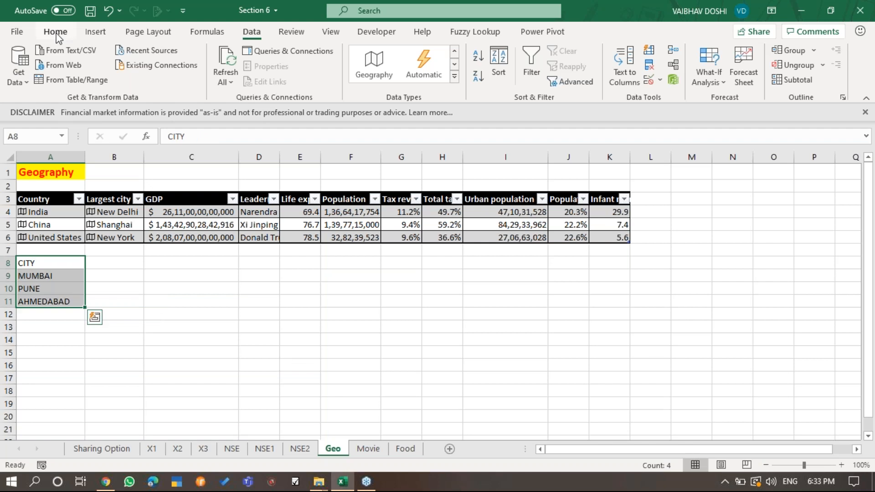
click(56, 32)
click(506, 78)
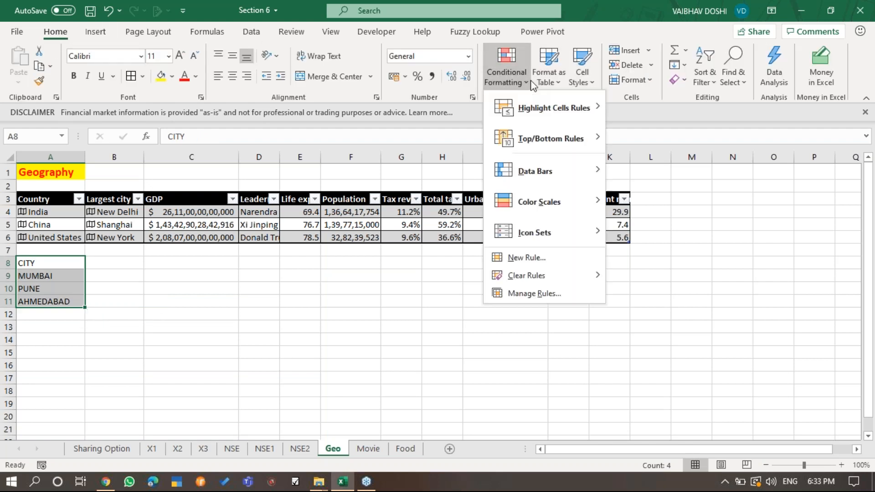
click(549, 78)
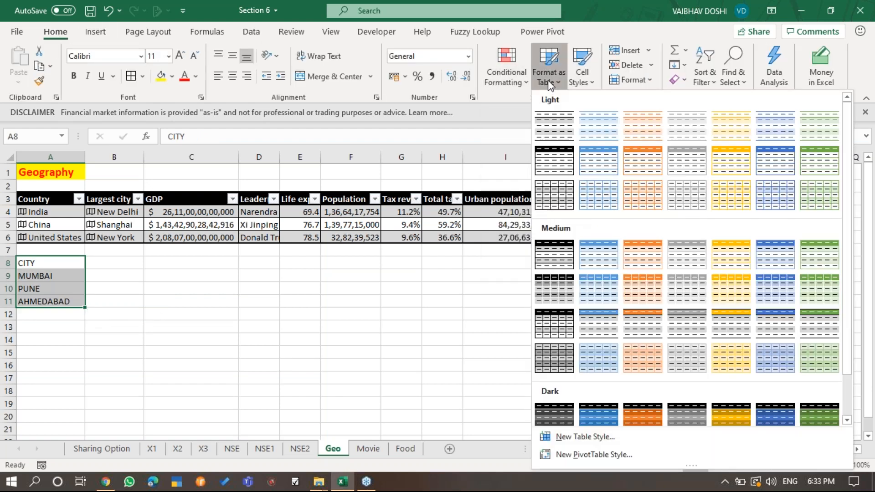
click(628, 160)
click(494, 176)
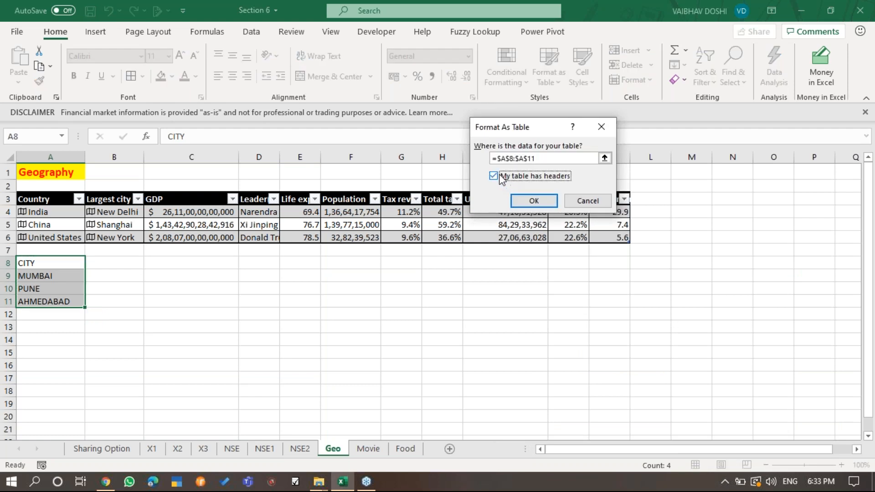
key(Return)
click(94, 287)
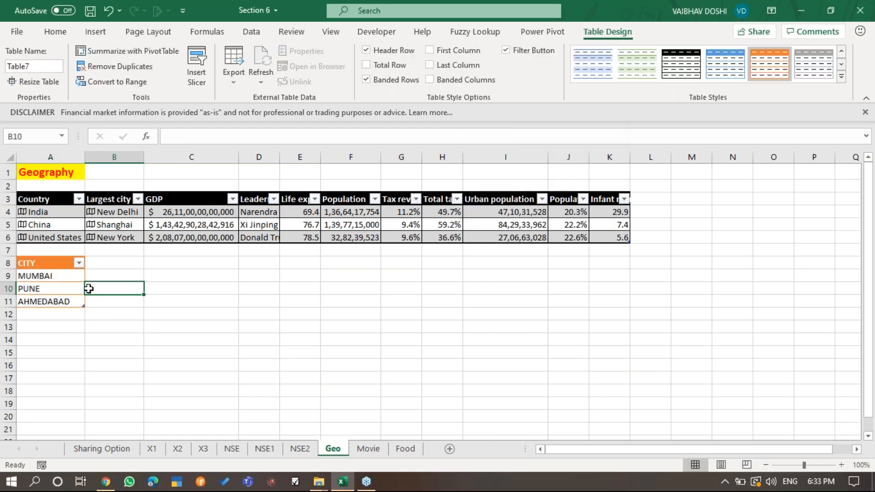
- Convert the three city names in A9:A11 to the Geography data type
click(63, 264)
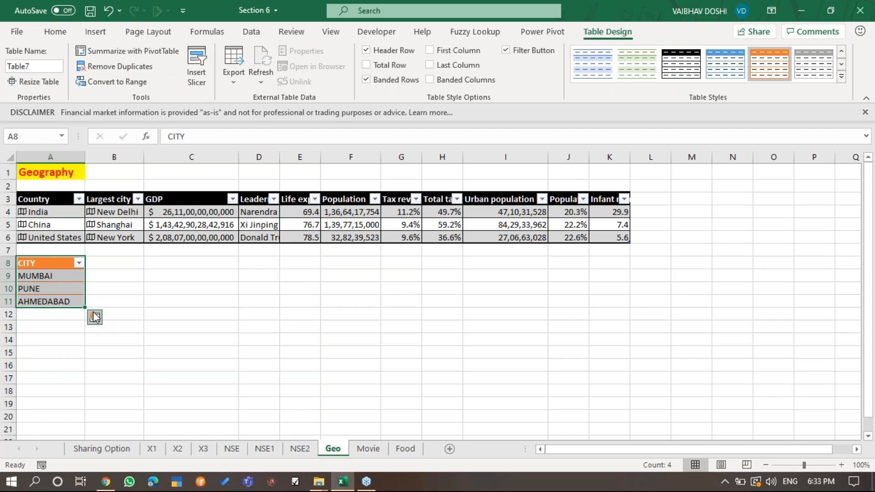
click(49, 277)
drag(49, 277, 55, 302)
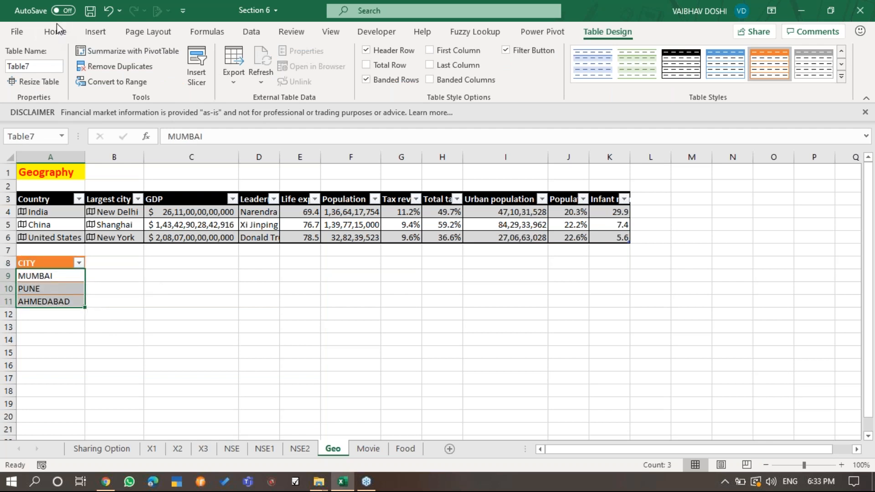
click(251, 31)
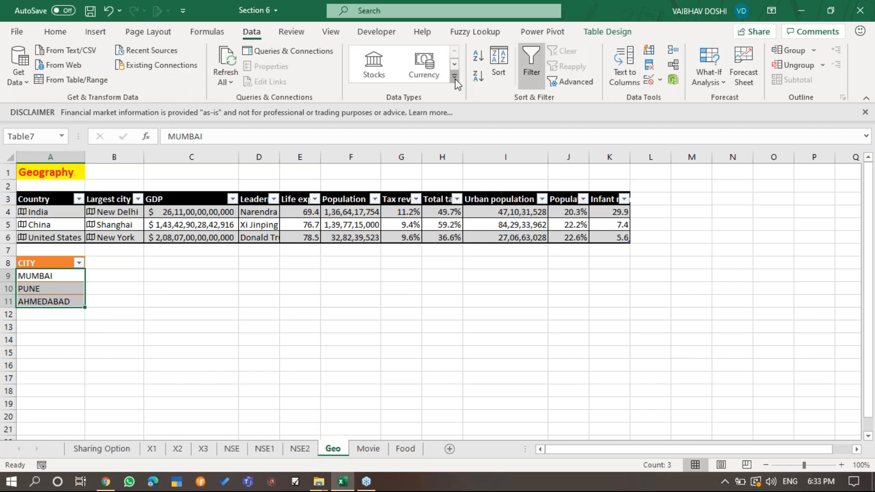
click(458, 83)
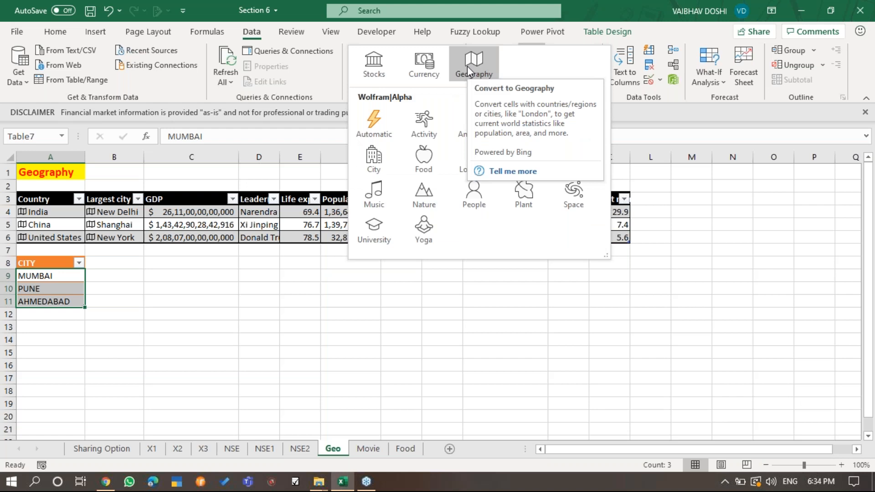
click(468, 68)
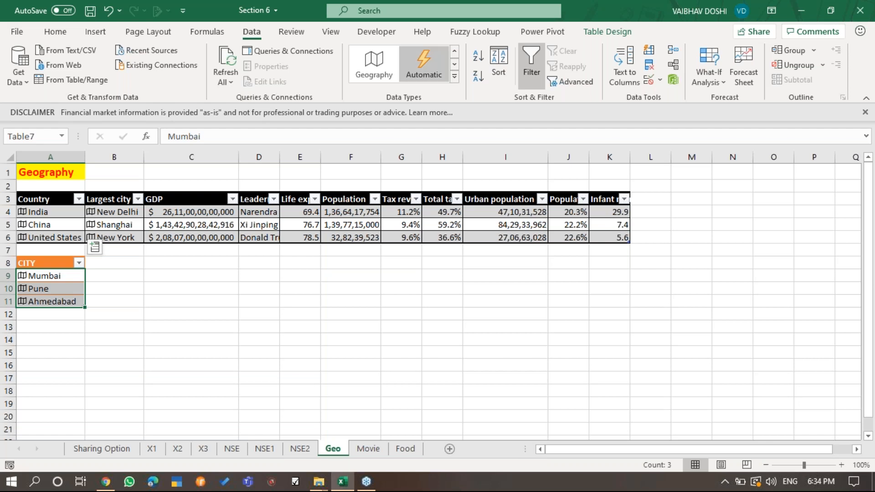
- Extract the Latitude, Longitude and Population fields as new columns of the city table
click(97, 248)
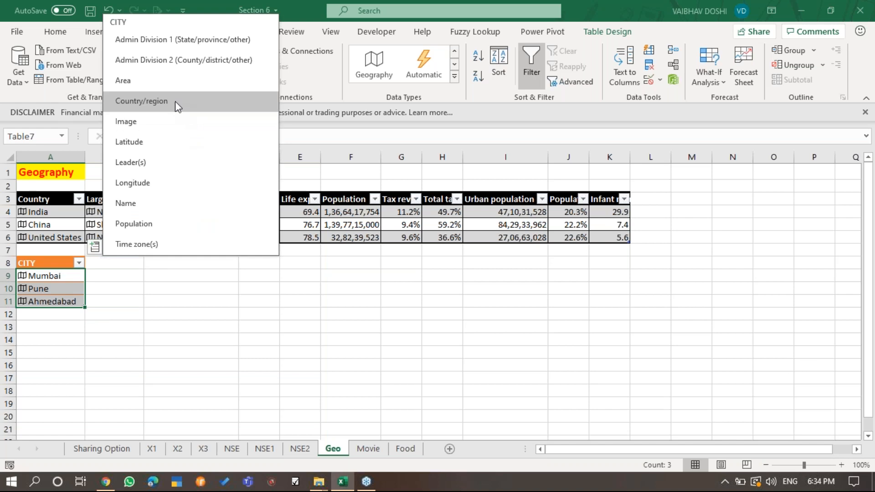
click(169, 144)
click(157, 245)
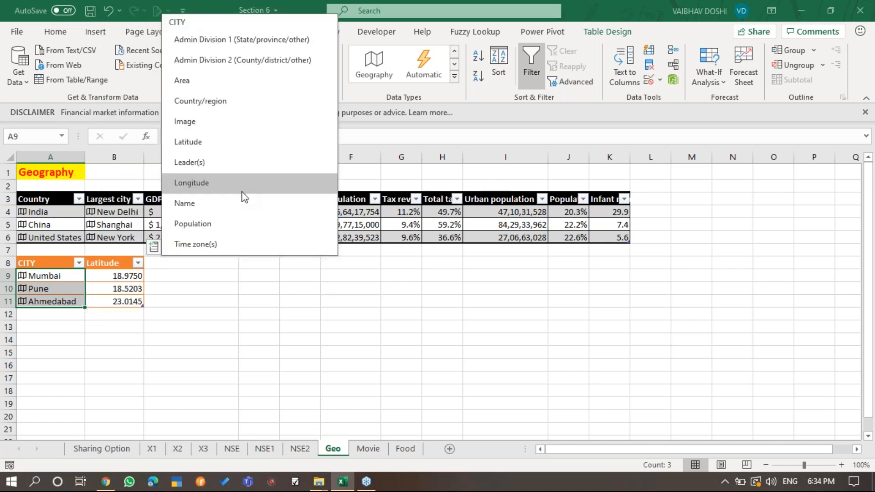
click(248, 187)
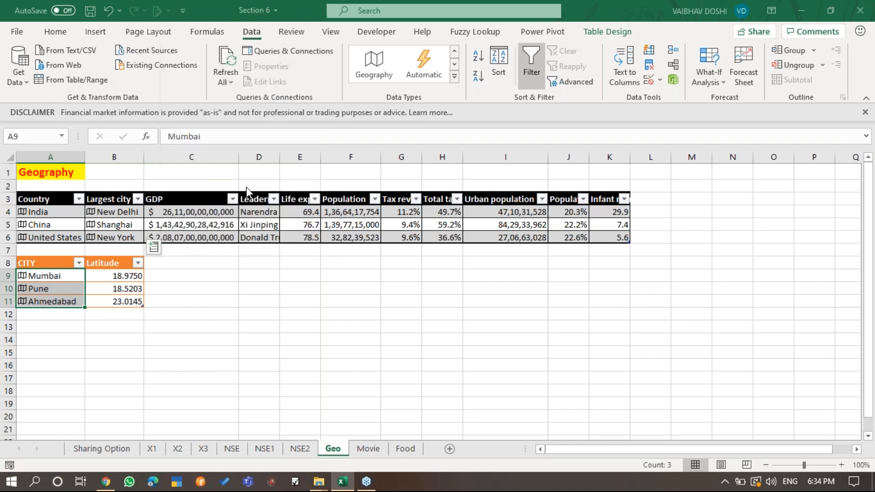
click(248, 247)
click(300, 229)
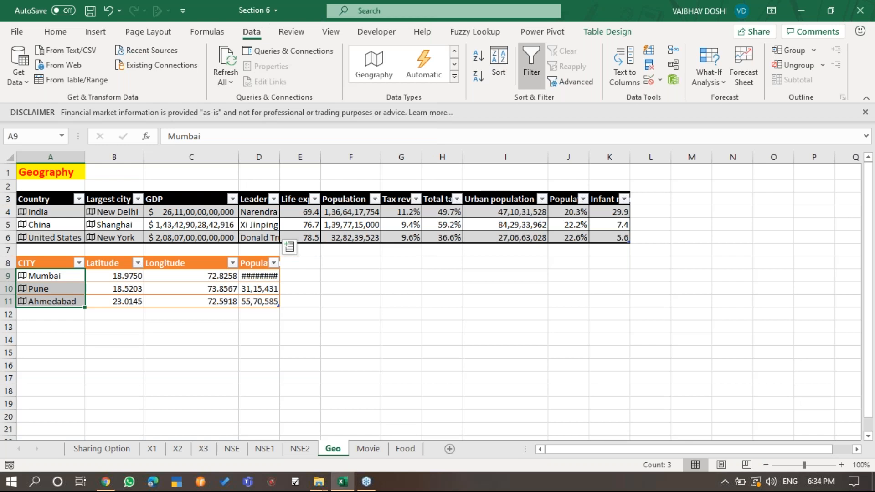
- Extract the Name, Leader(s) and Area fields as the next three columns of the city table
click(299, 249)
drag(270, 263, 269, 276)
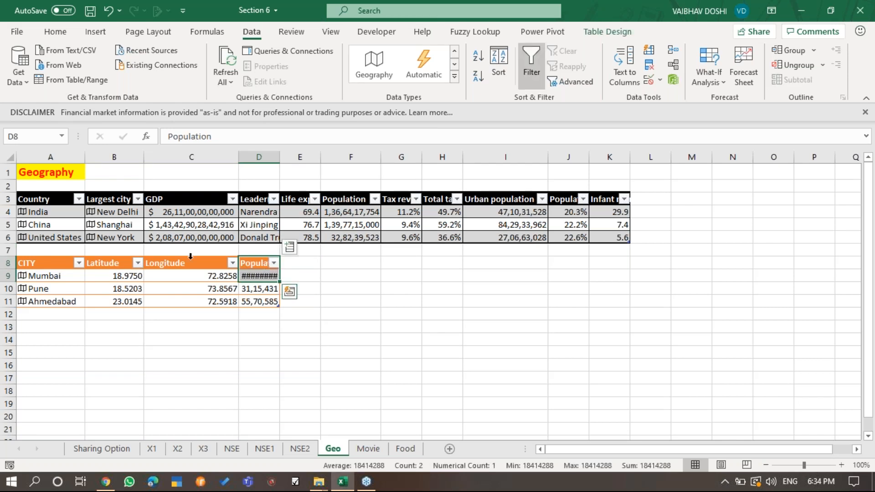
click(289, 246)
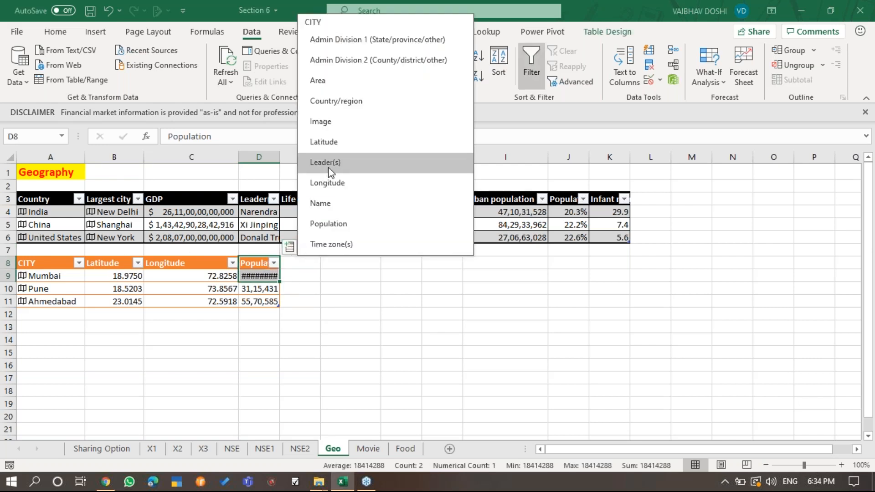
click(349, 207)
click(330, 247)
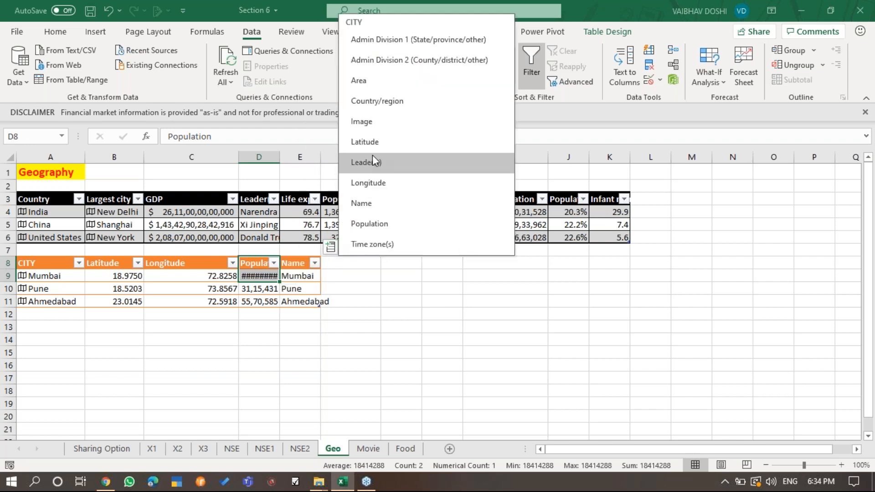
click(378, 161)
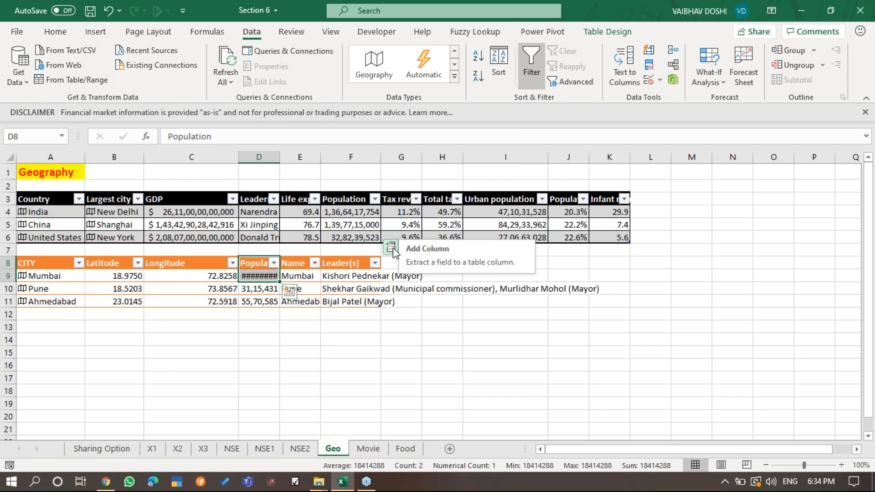
click(392, 249)
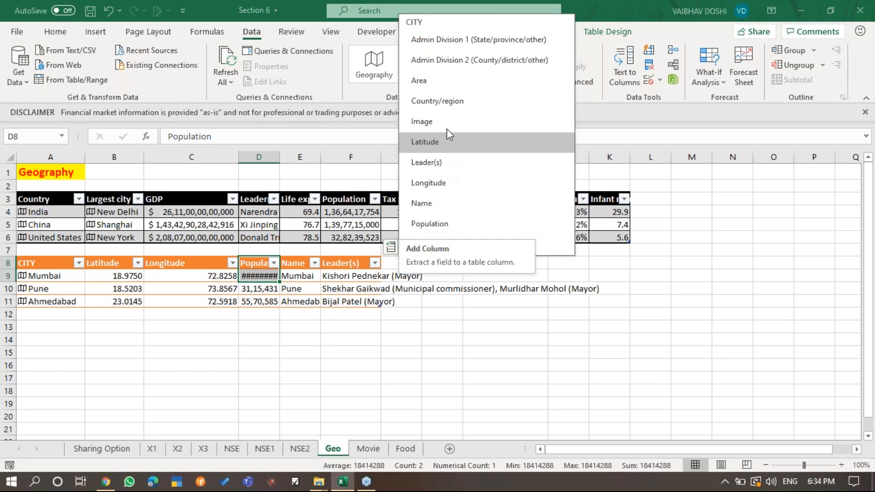
click(452, 80)
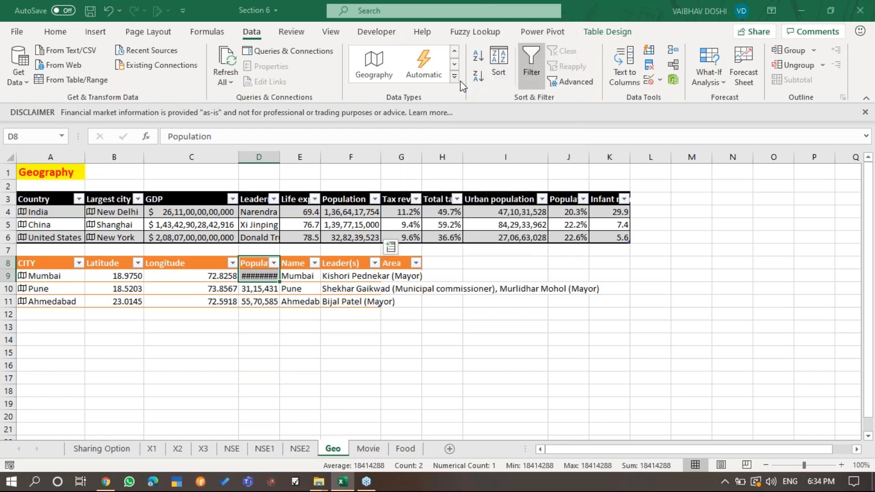
- Extract the Admin Division 1 and Admin Division 2 fields as further columns of the city table
click(431, 248)
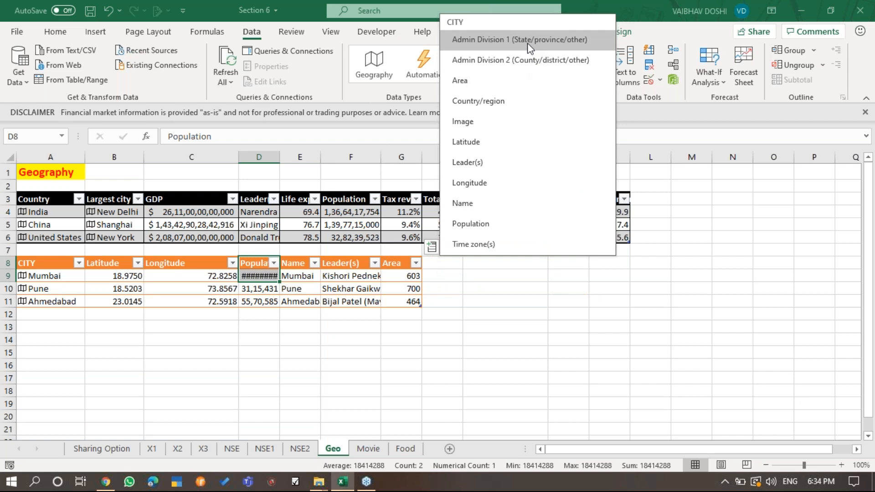
click(527, 42)
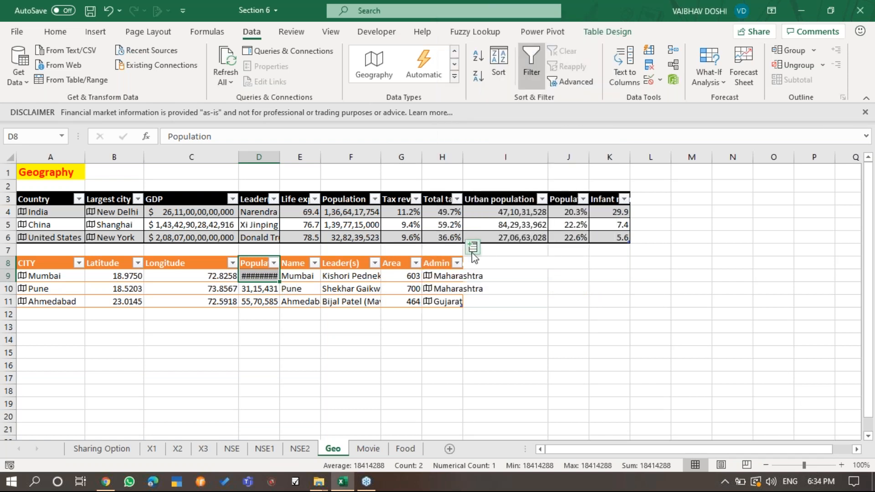
click(473, 249)
click(532, 60)
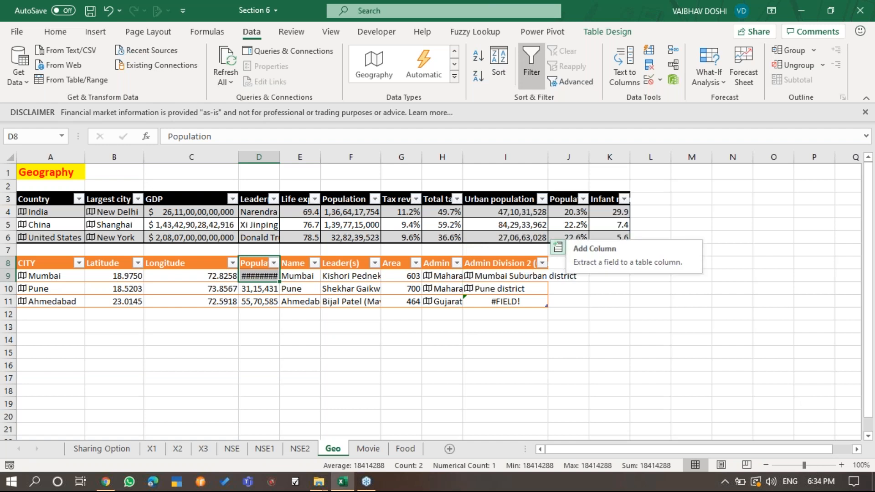
click(865, 63)
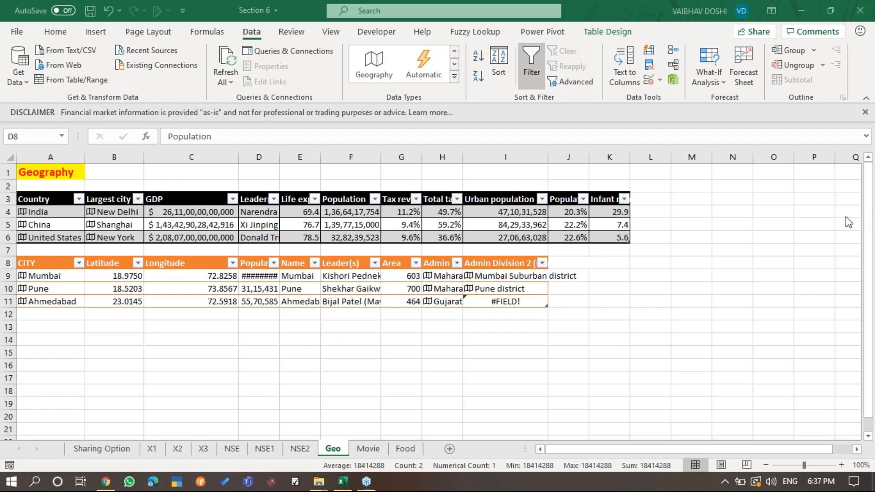
- Enter the heading STATES in cell A13, below the city table
click(56, 327)
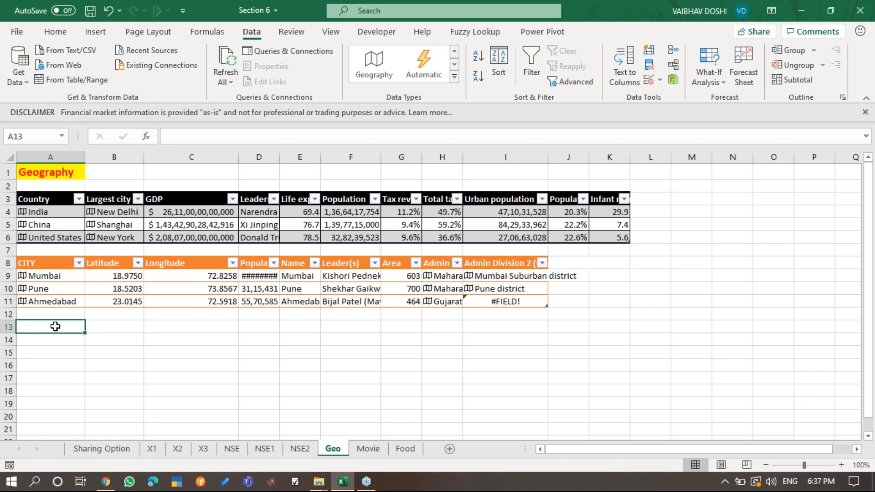
text(STATES)
key(Return)
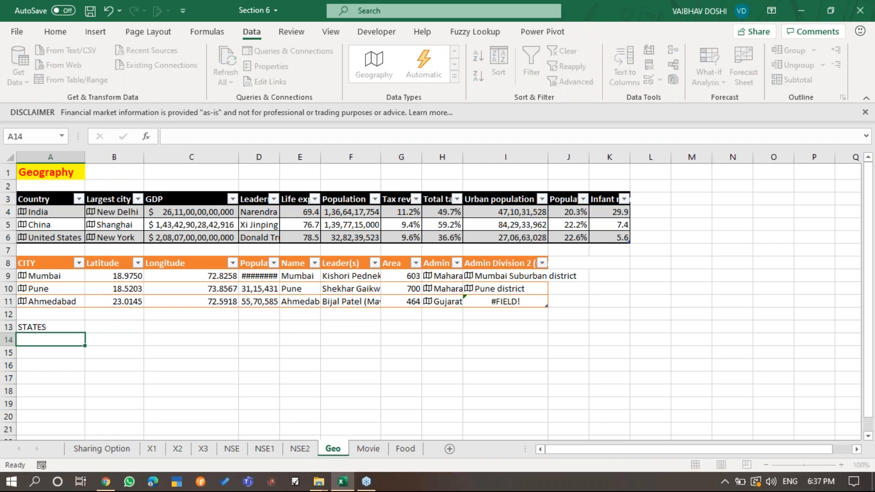
click(52, 326)
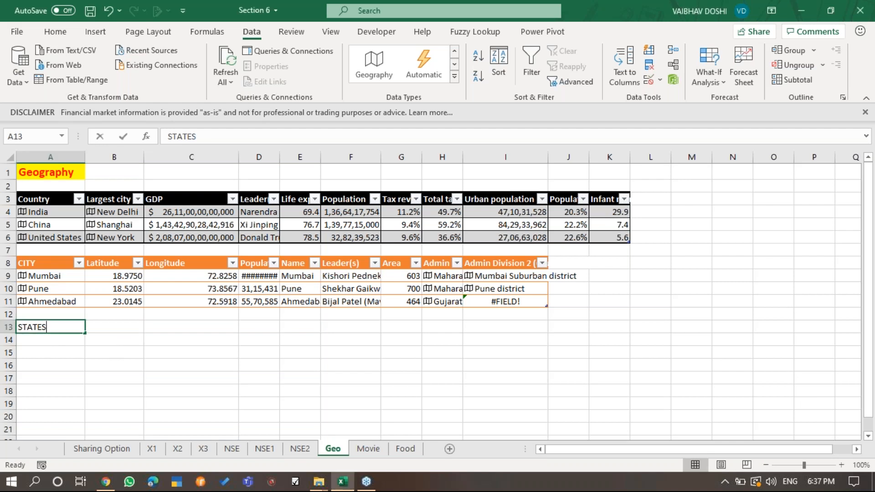
key(F2)
key(Return)
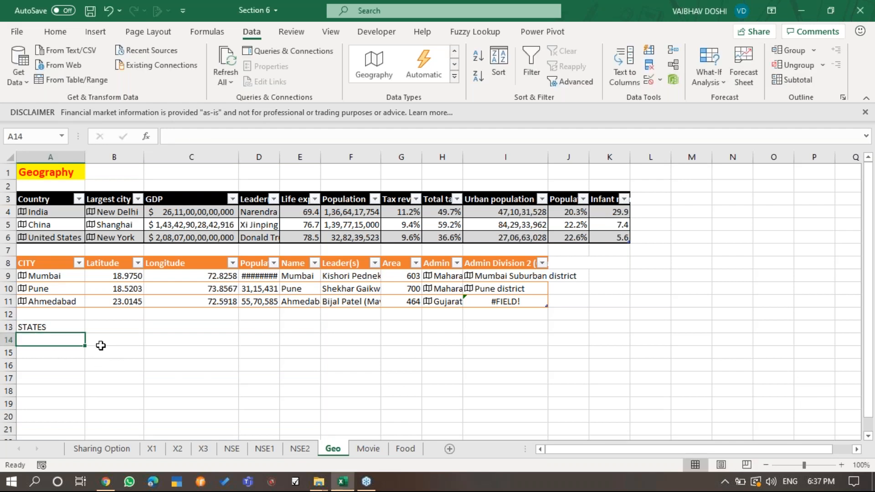
- List MAHARASHTRA, GUJARAT and KARNATAKA in cells A14:A16 under the STATES heading
text(MAHARASHTRA)
key(Return)
text(GUJARAT)
key(Return)
text(KARNATAKA)
key(ctrl+Return)
- Format A13:A16 as a table with headers and give it the gold style with a gold header row and banded rows
key(Up)
key(Up)
key(Up)
key(ctrl+shift+Down)
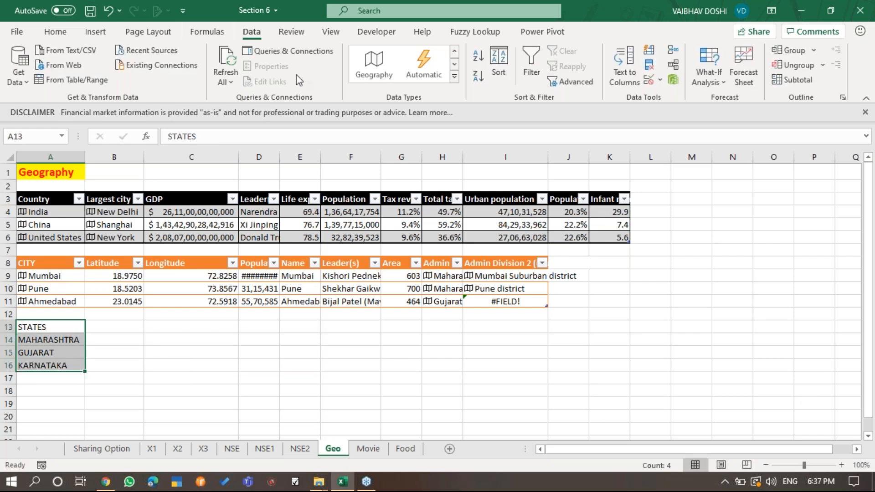
click(56, 32)
click(550, 82)
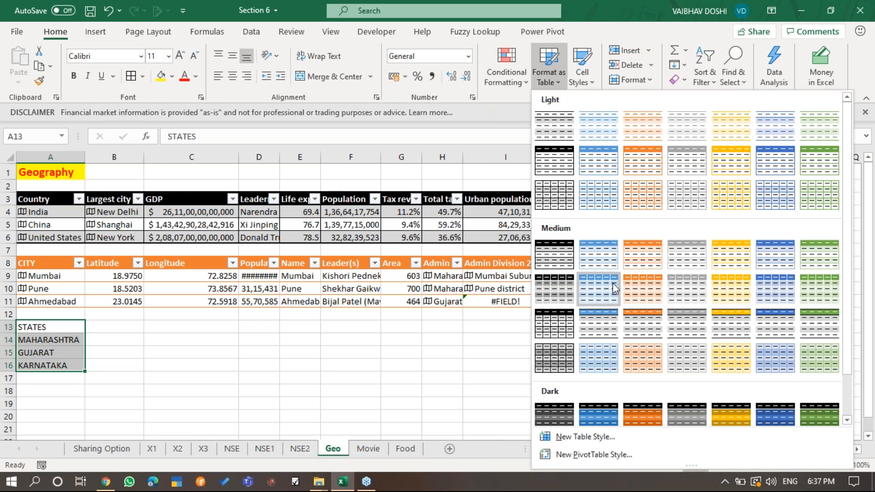
click(721, 406)
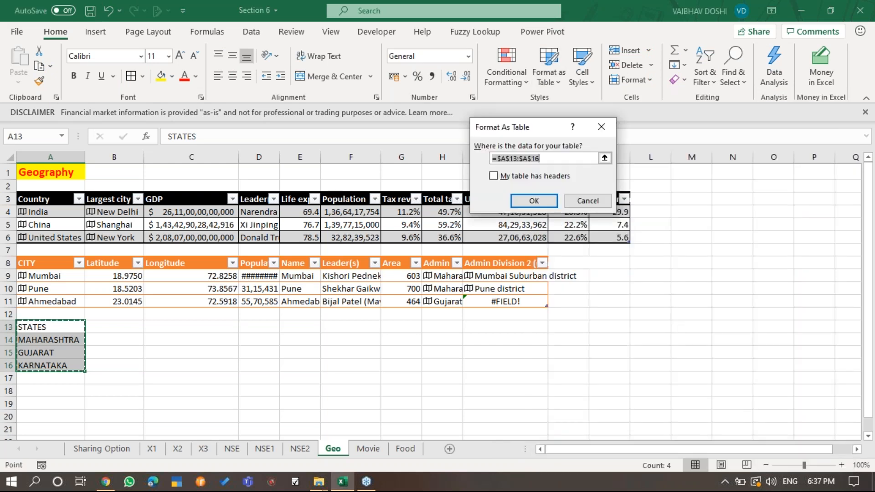
click(546, 177)
click(544, 205)
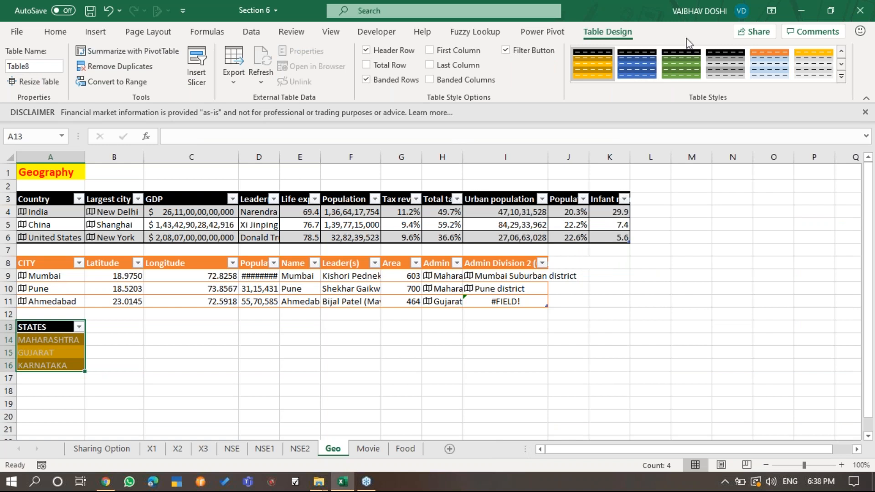
click(823, 78)
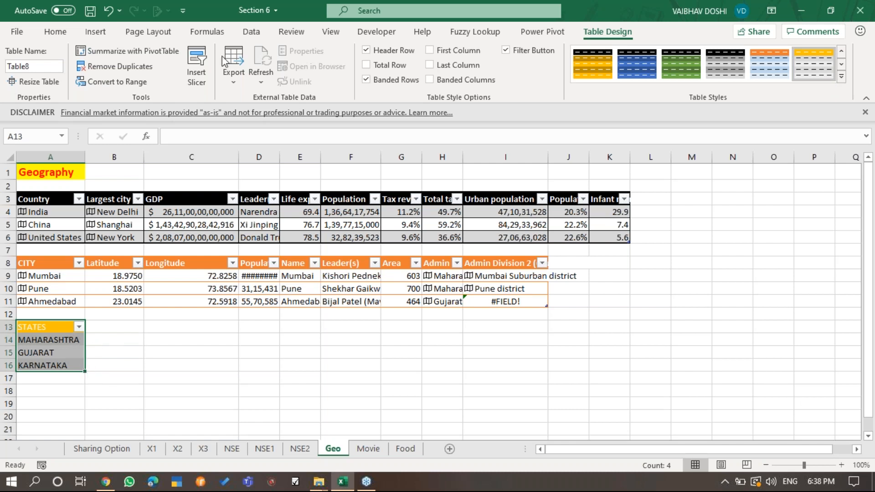
- Convert the three state names in A14:A16 to the Geography data type
click(55, 32)
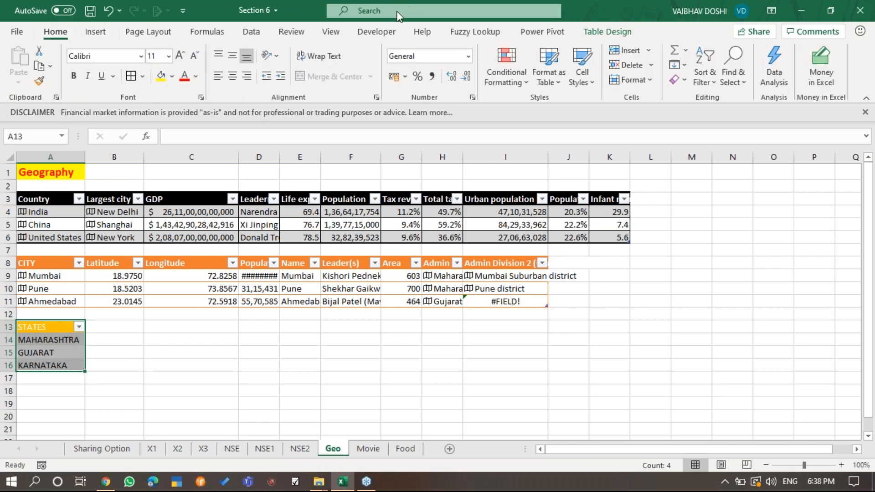
click(243, 37)
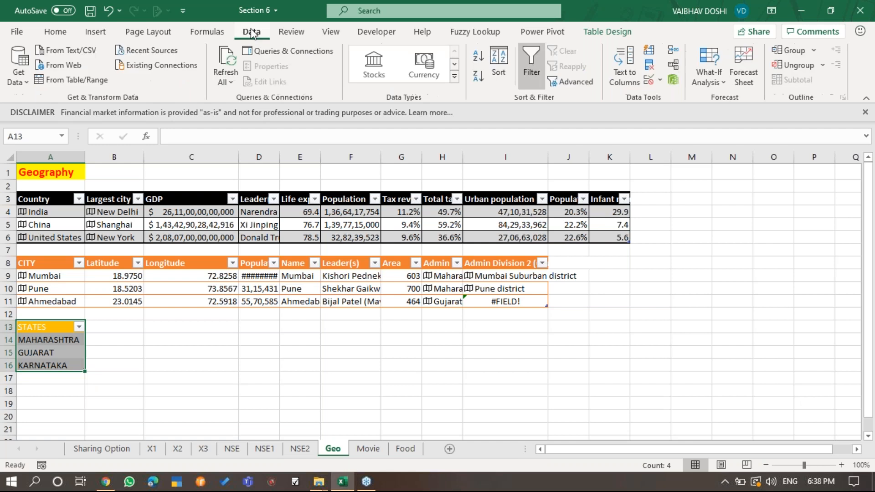
click(456, 81)
click(469, 66)
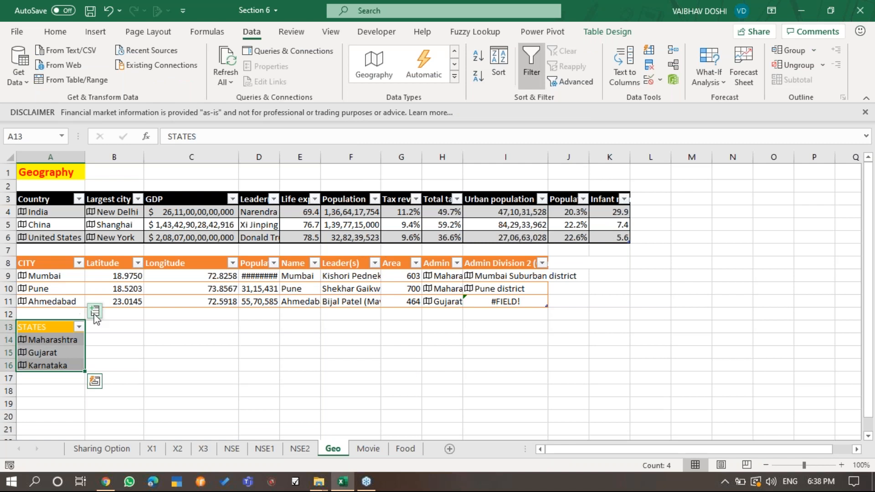
- Extract the Population, Leader(s), Largest city and Image fields as new columns of the states table
click(95, 313)
click(199, 281)
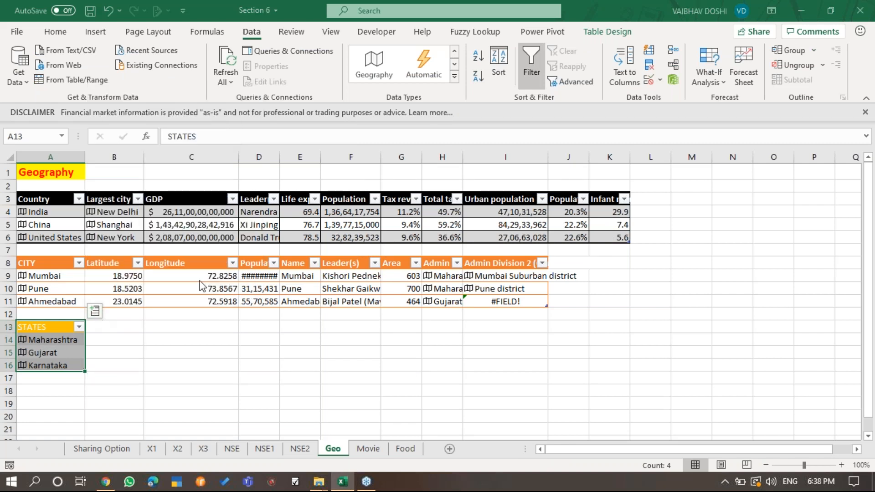
click(154, 311)
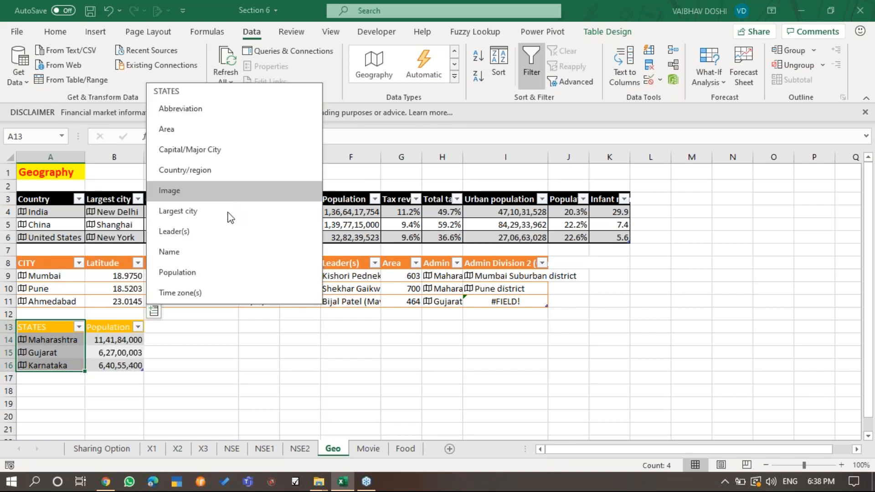
click(210, 229)
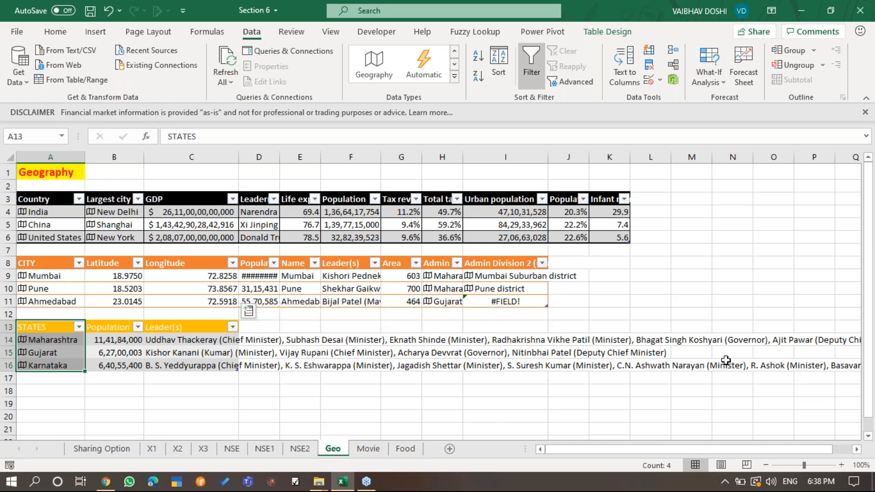
click(250, 315)
click(305, 213)
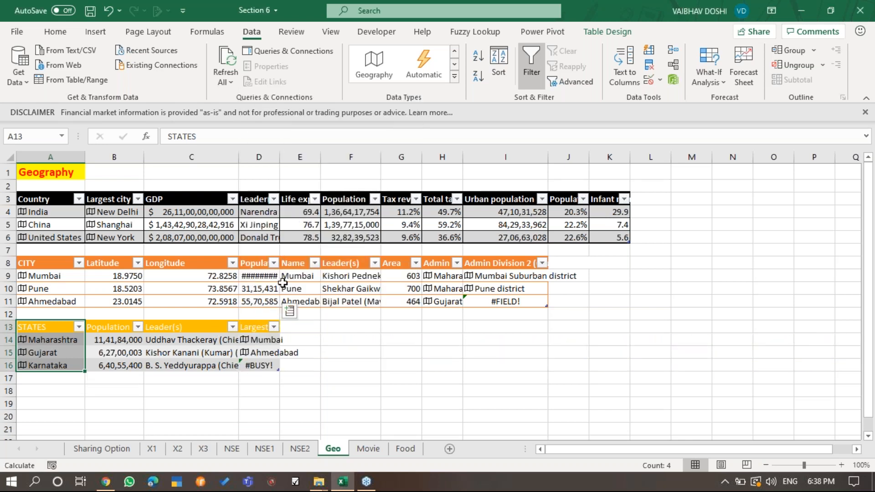
click(289, 314)
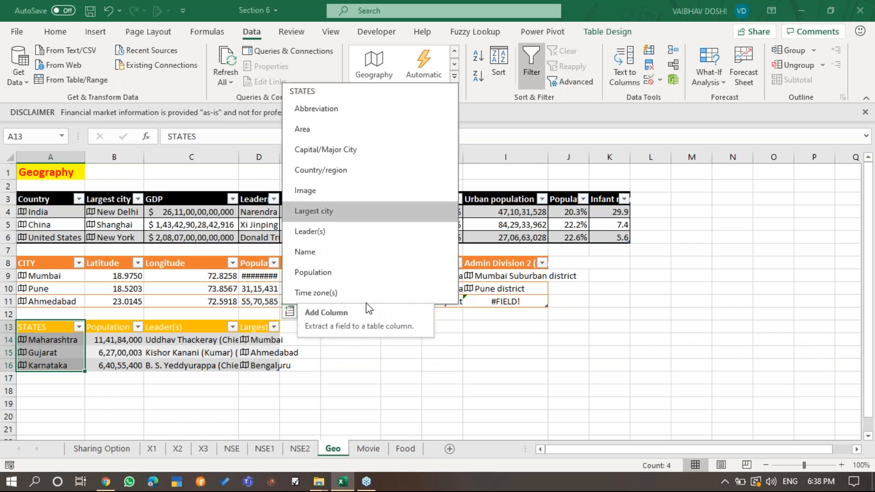
click(352, 190)
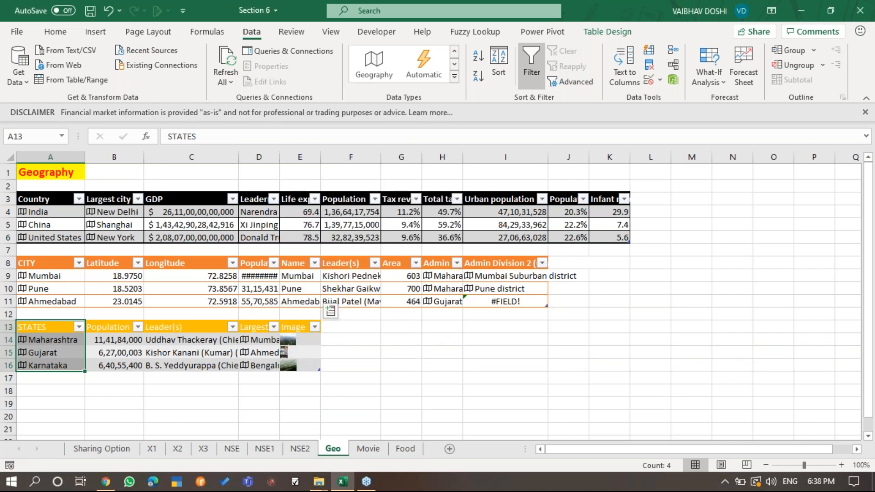
- Extract the Capital/Major City, Area, Abbreviation and Time zone(s) fields as the next columns of the states table
click(330, 311)
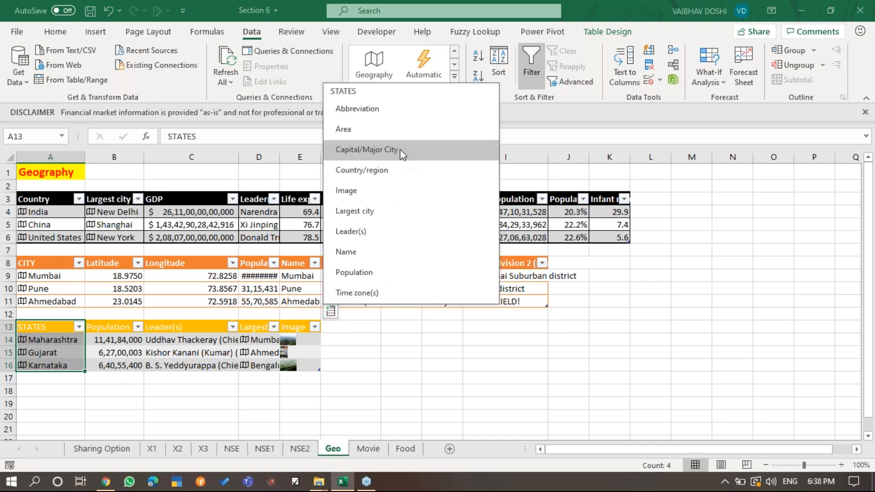
click(416, 156)
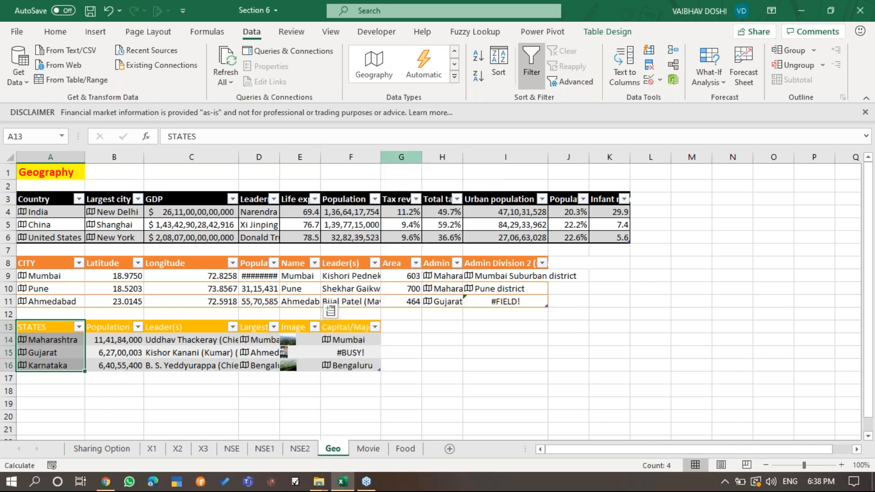
click(391, 312)
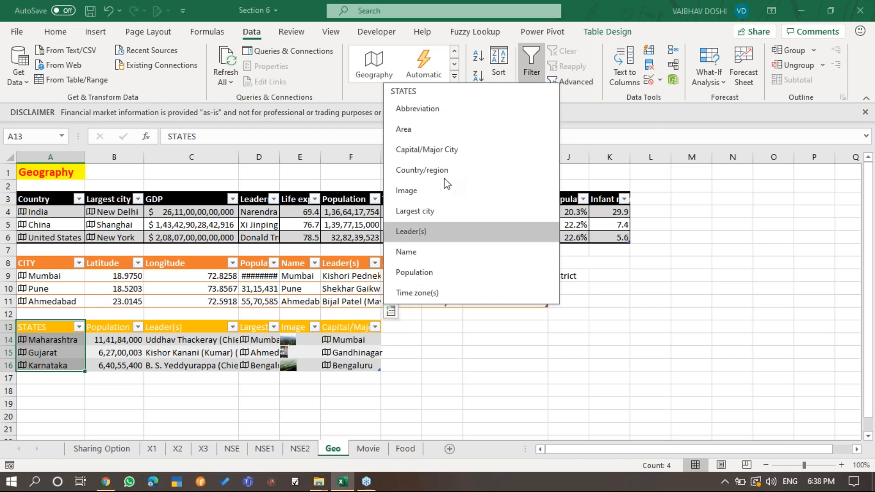
click(468, 132)
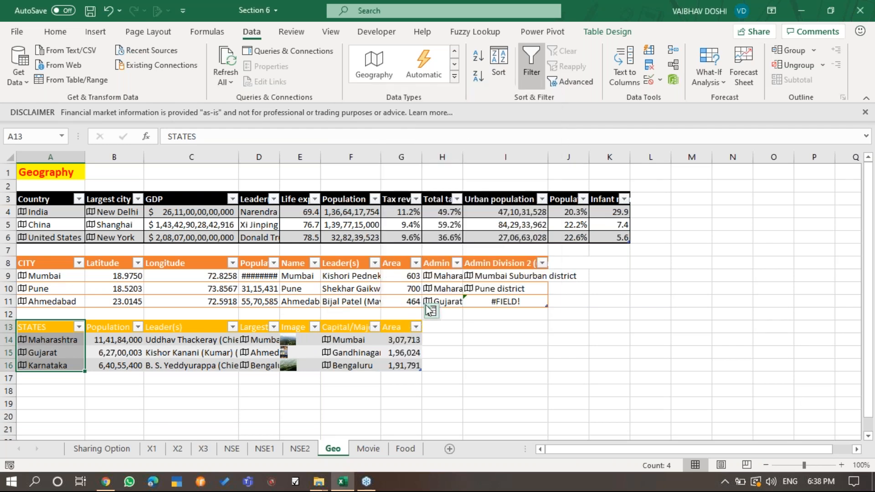
click(431, 311)
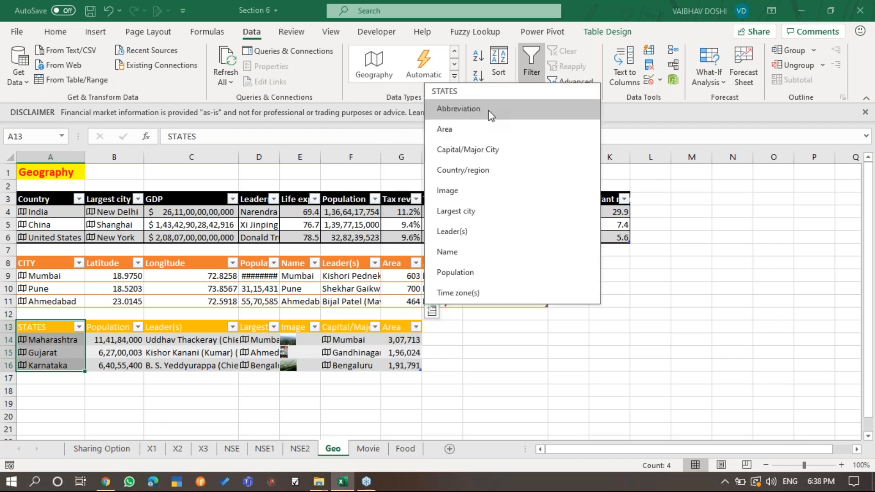
click(490, 113)
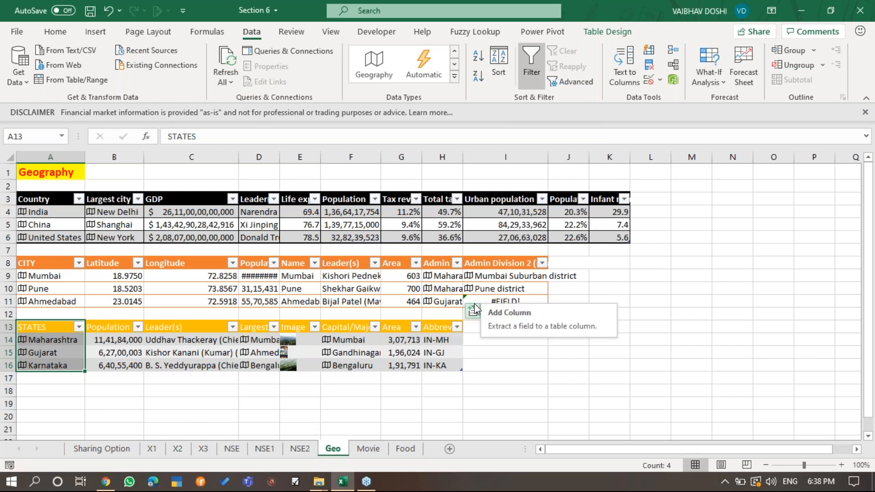
click(474, 310)
click(523, 291)
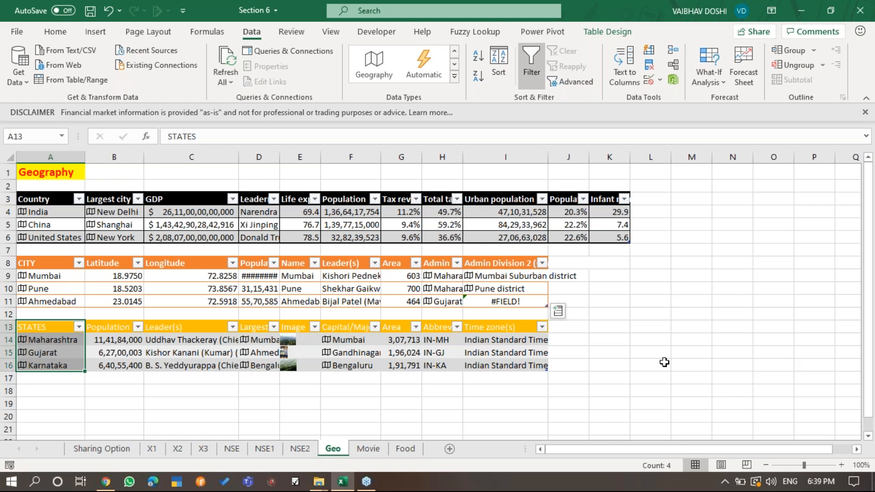
click(857, 48)
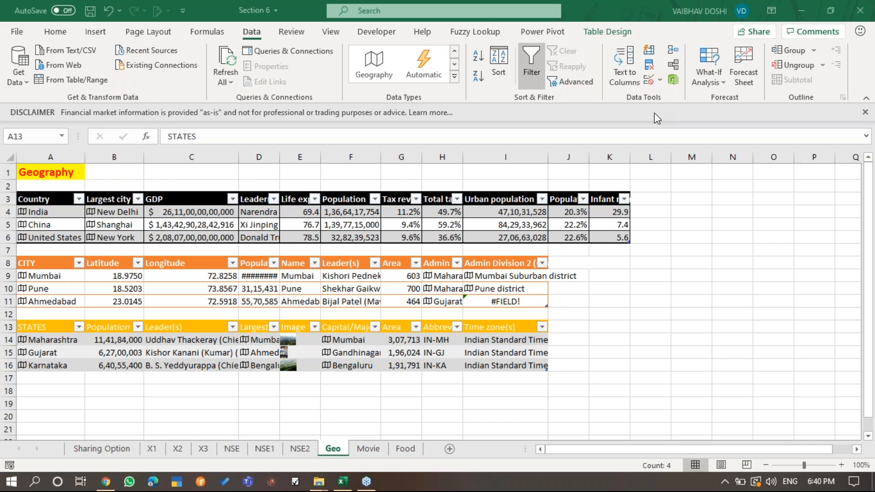
- On the Movie sheet, delete all extracted field columns from column B onward, keeping only the Movies column
click(376, 450)
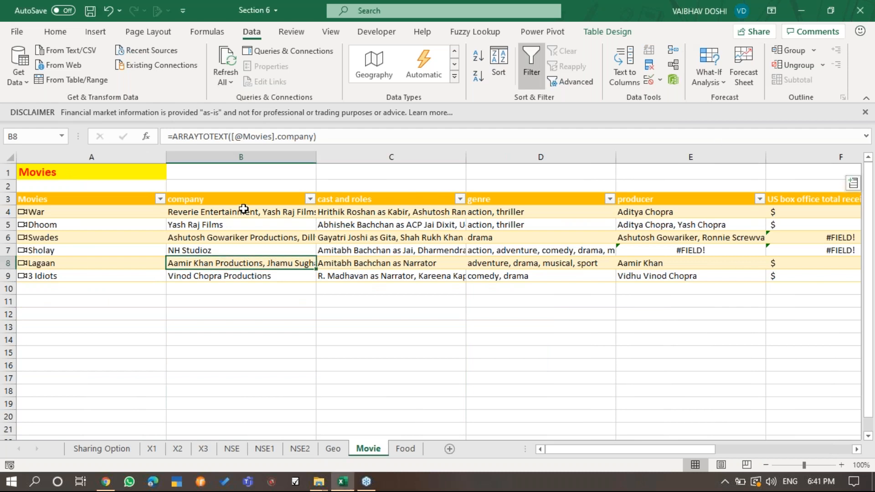
drag(223, 157, 623, 154)
key(ctrl+minus)
- Go through the movie titles listed in A4:A9 of the Movies table
key(Left)
key(Down)
key(Down)
key(Down)
key(Down)
key(Down)
key(Down)
key(Down)
key(Down)
key(Down)
key(Up)
key(Up)
key(Up)
key(Up)
key(Up)
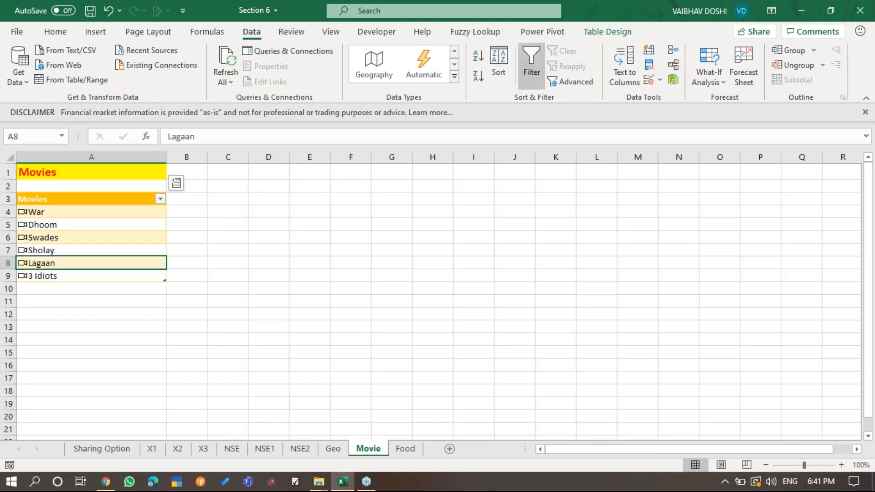
key(Up)
key(Down)
key(Down)
key(Down)
key(Down)
key(Down)
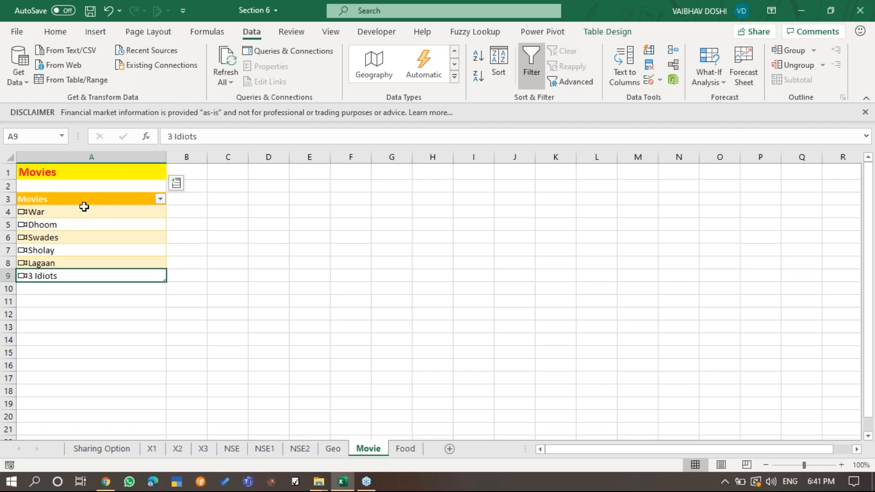
- Apply the Movie data type to the six movie titles in A4:A9
click(455, 77)
click(59, 213)
drag(60, 212, 86, 273)
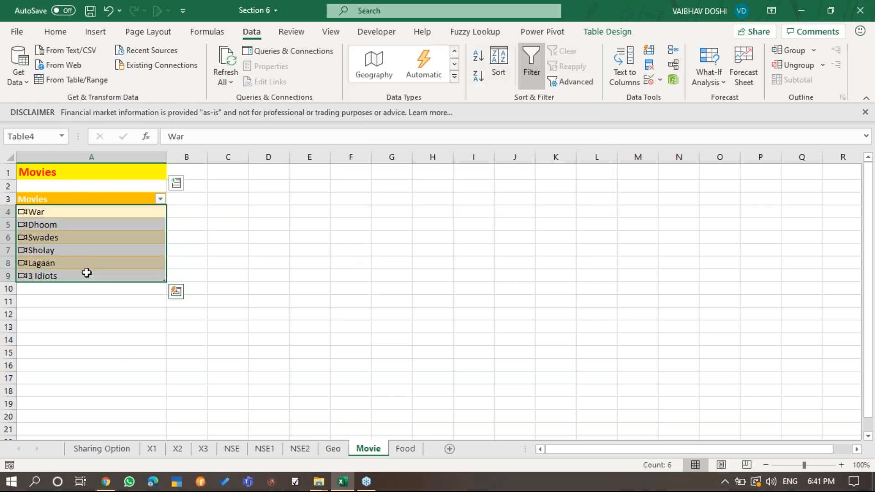
click(455, 77)
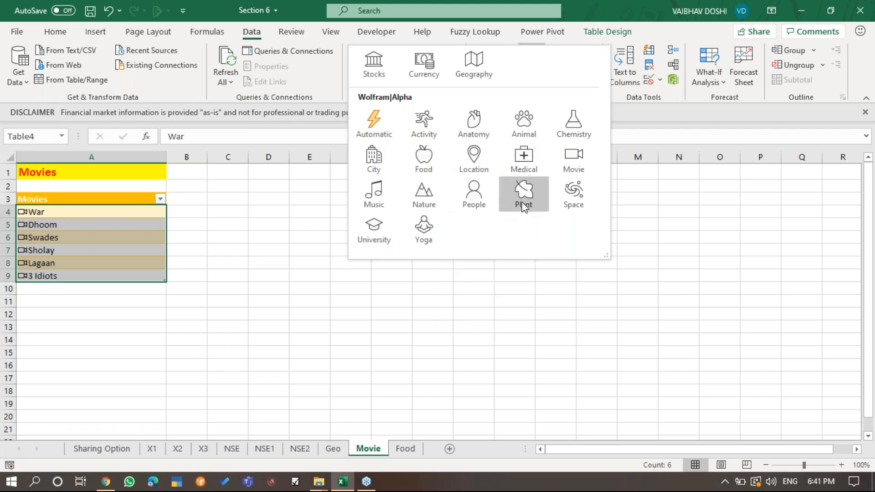
click(578, 171)
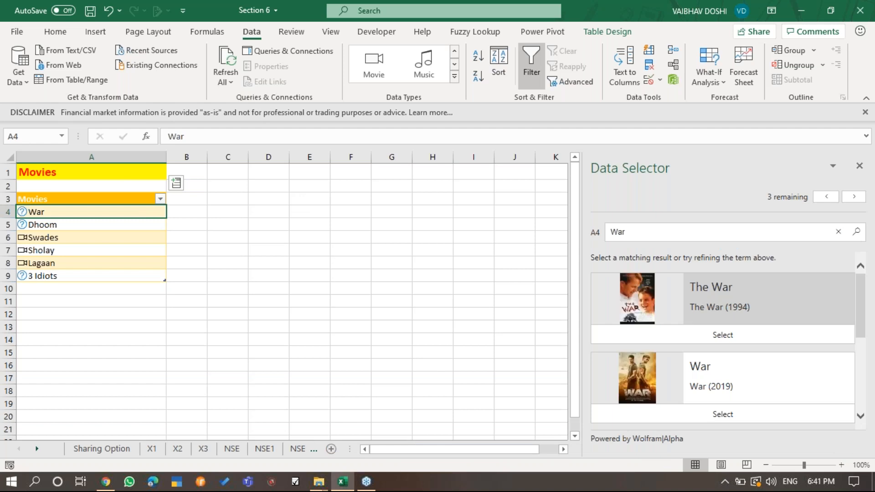
- Resolve the ambiguous movie titles by matching them to War (2019), Dhoom (2004) and 3 Idiots (2009)
click(749, 414)
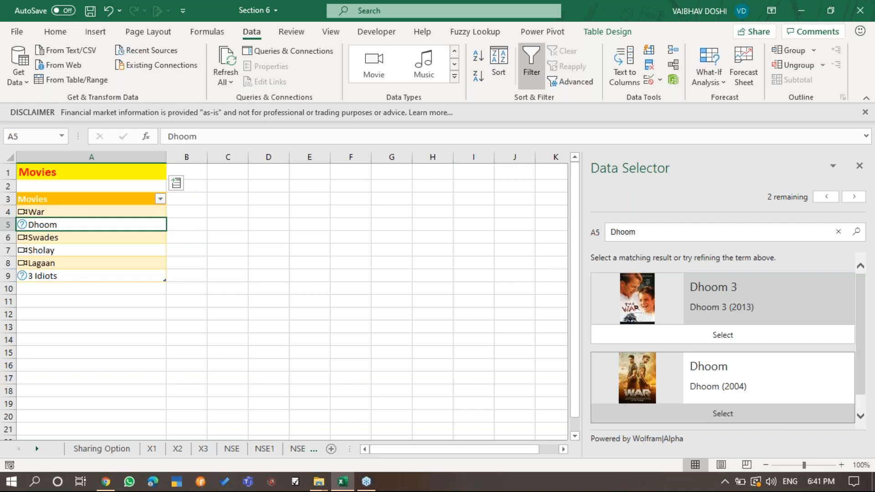
click(770, 412)
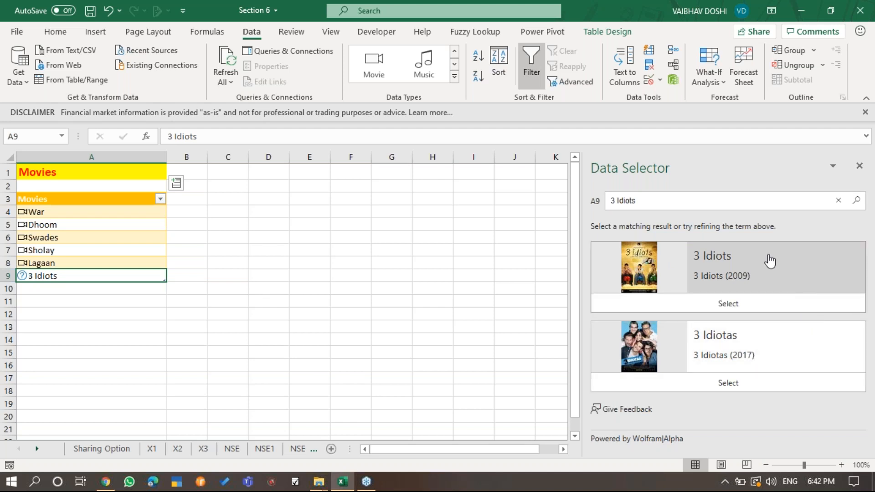
click(827, 305)
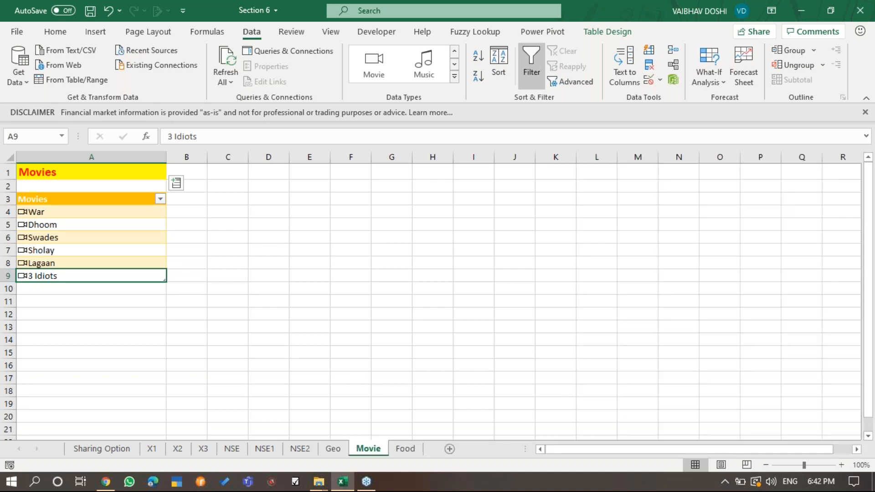
- Extract the company, director and image fields as new columns of the Movies table
key(Up)
key(Up)
key(Up)
key(Up)
key(Up)
key(Up)
key(ctrl+shift+Down)
key(Down)
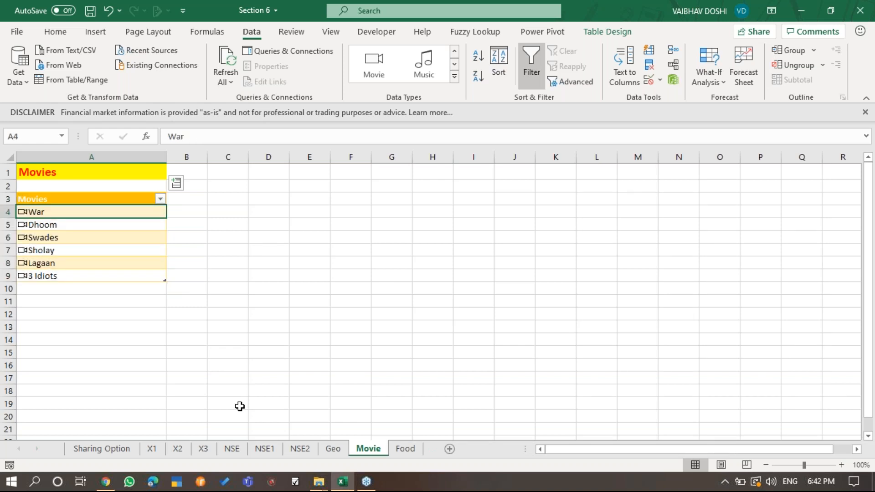
click(176, 183)
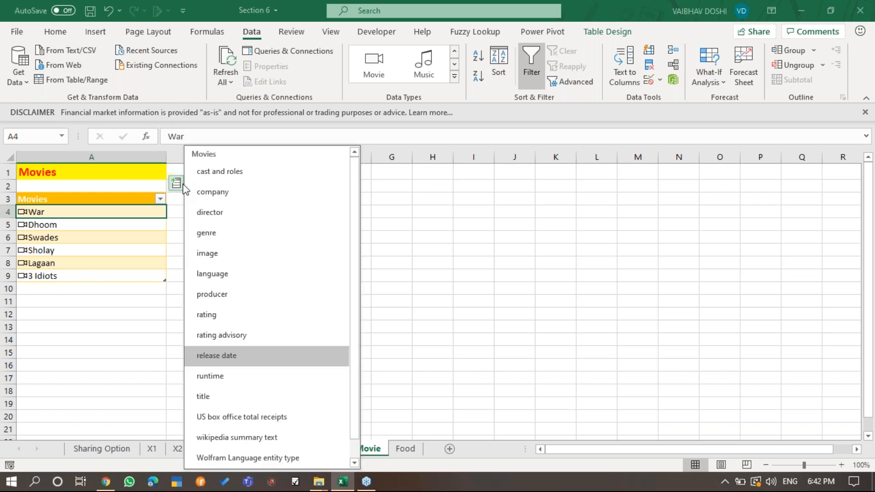
click(207, 192)
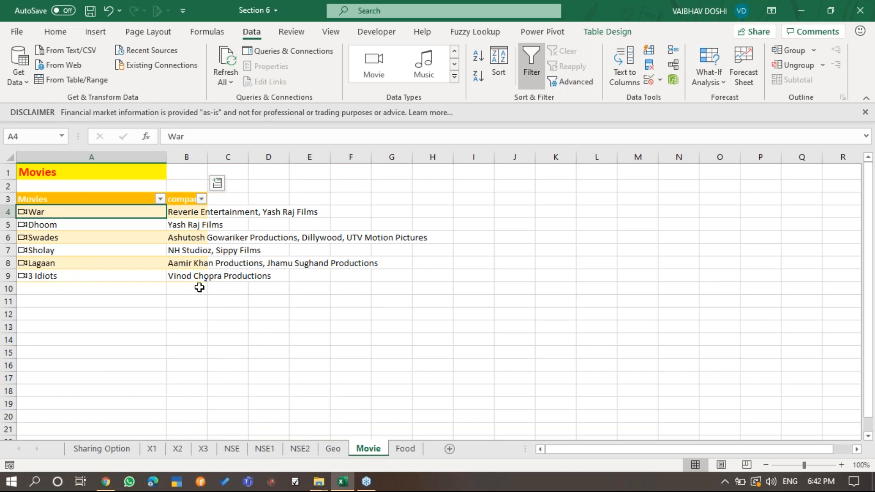
click(218, 183)
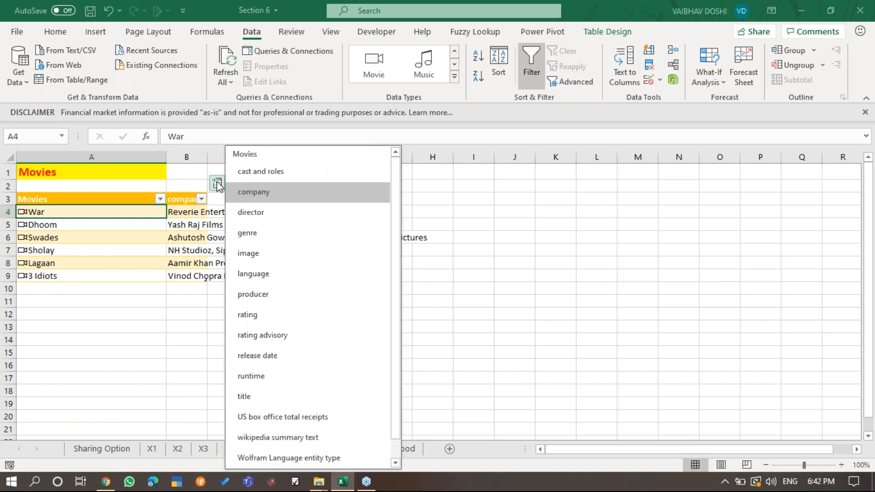
click(306, 218)
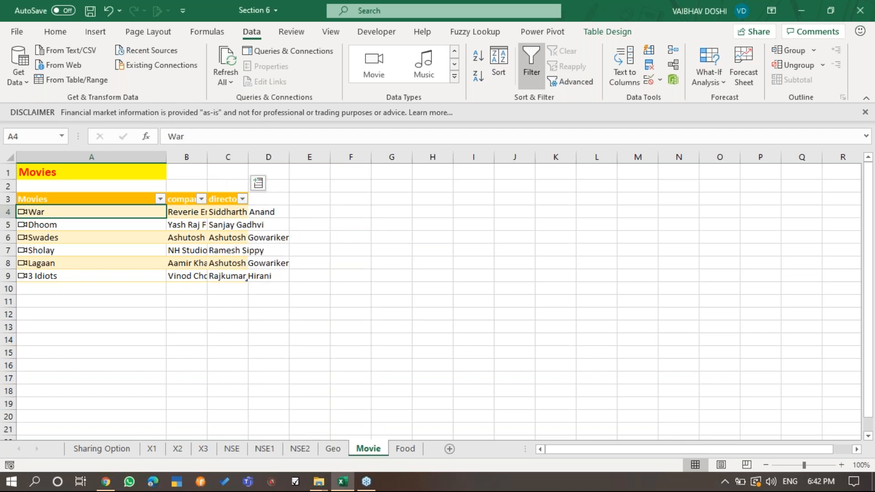
click(263, 183)
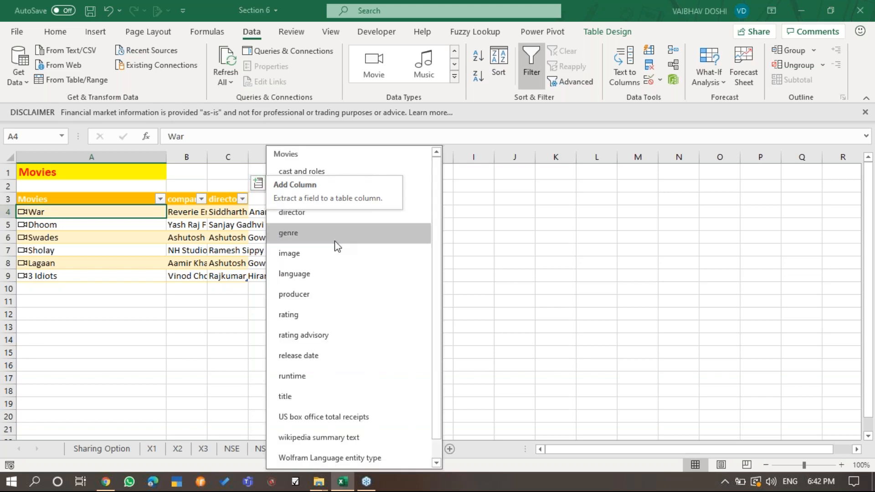
click(343, 258)
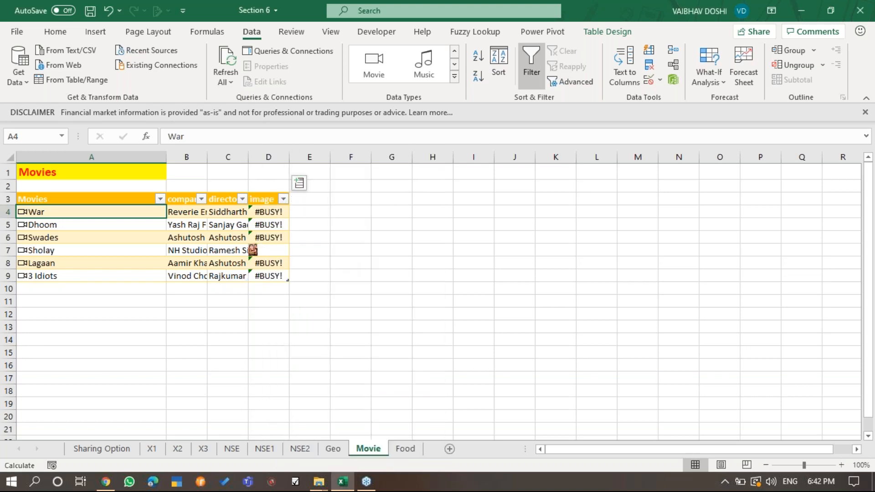
- Extract the language, producer and release date fields as the next columns of the Movies table
click(299, 183)
click(373, 274)
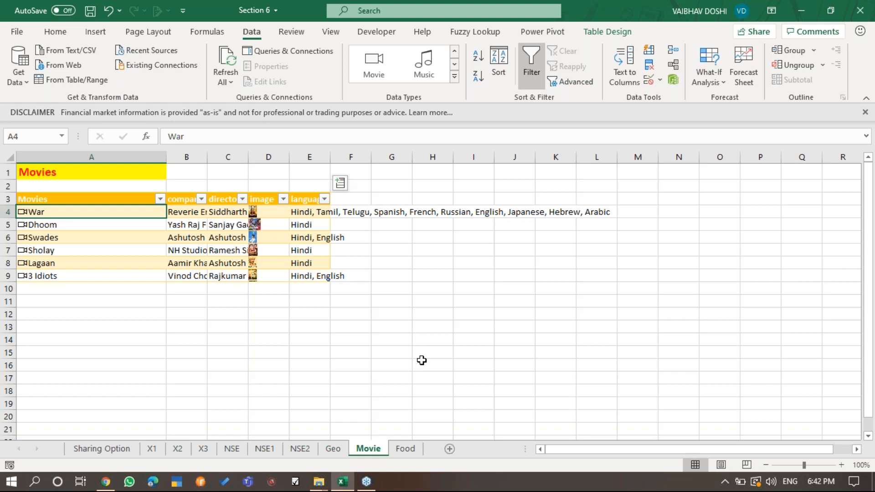
click(341, 184)
click(376, 294)
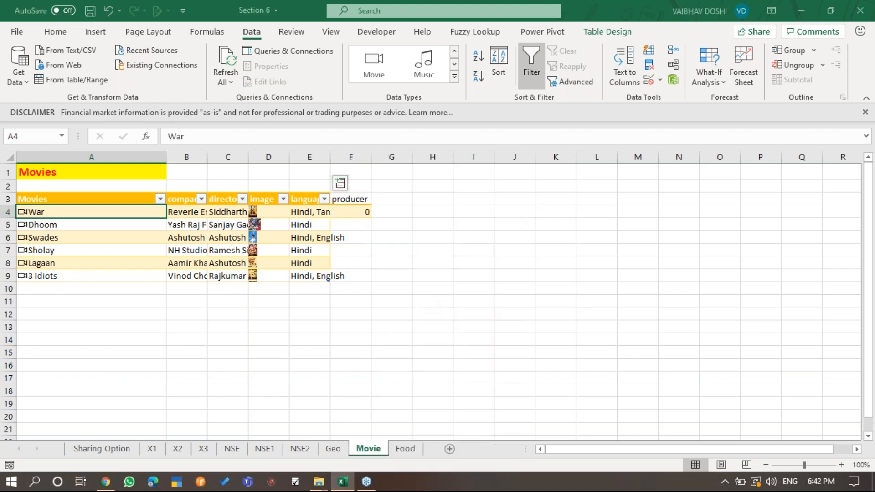
click(381, 182)
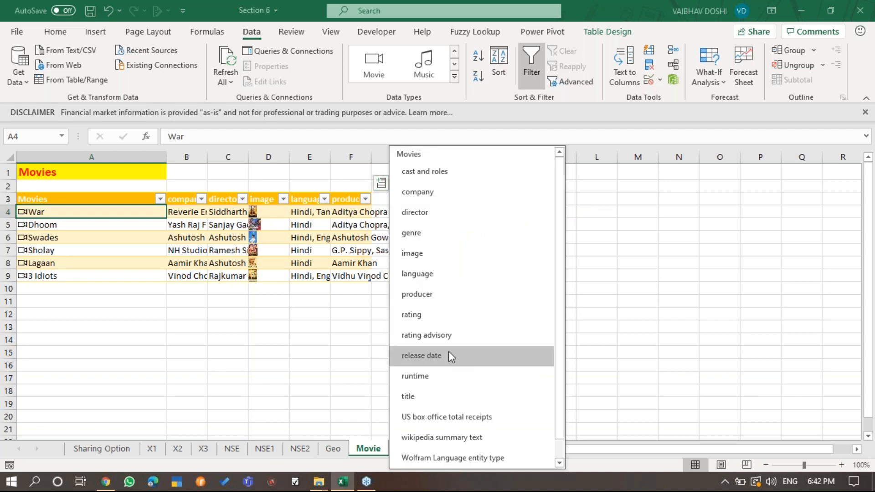
click(466, 355)
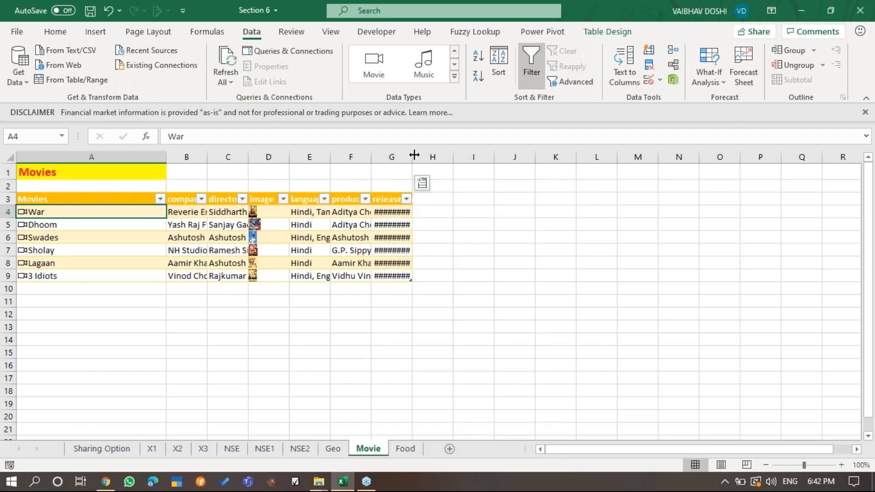
- Extract the runtime and US box office total receipts fields as further columns, and autofit the receipts column's width
click(446, 183)
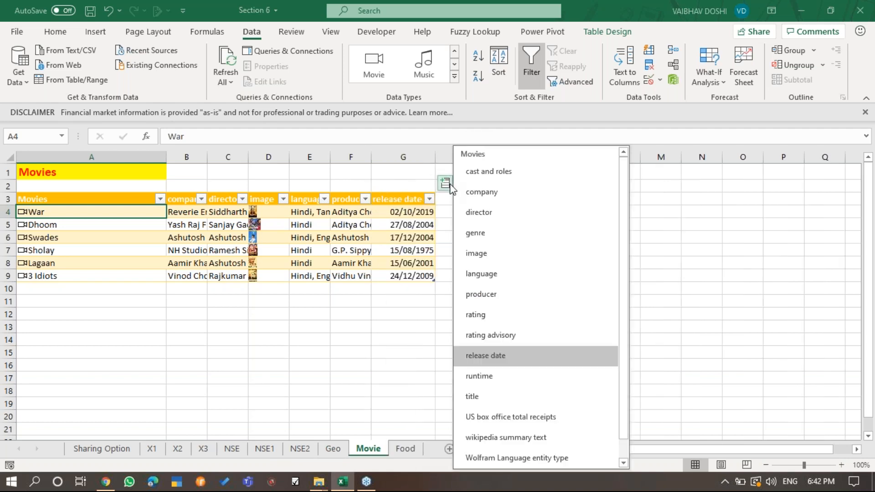
click(513, 377)
click(485, 182)
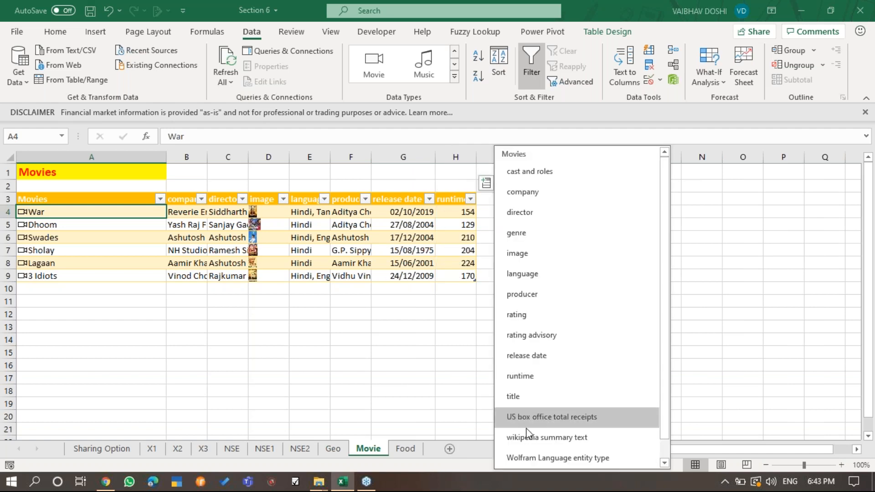
click(590, 417)
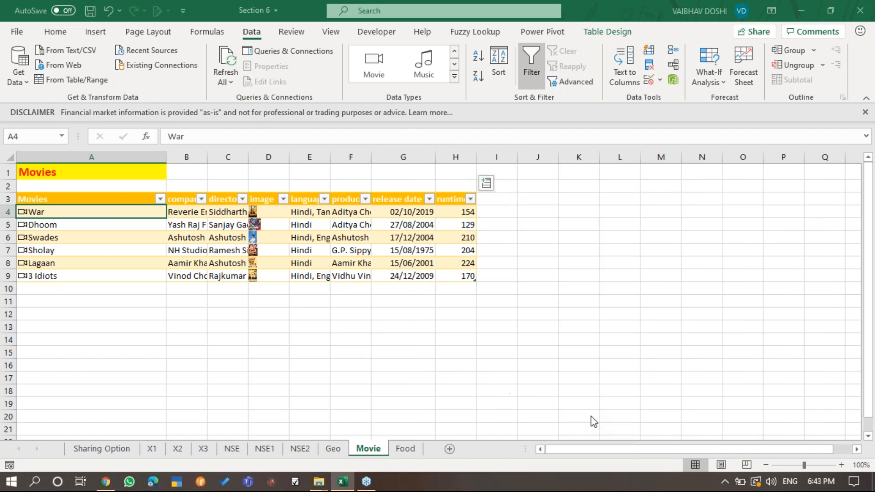
double_click(522, 158)
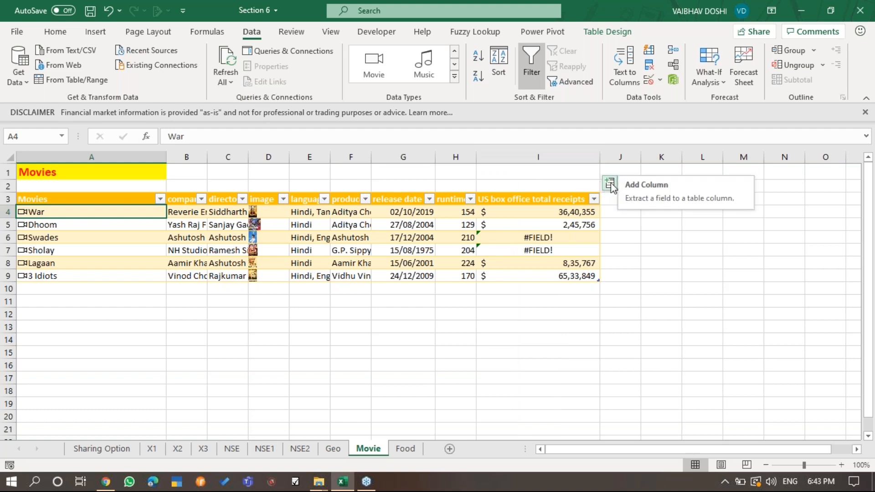
- Extract the writer and wikipedia summary text fields as the next columns, and look over the summaries
click(611, 185)
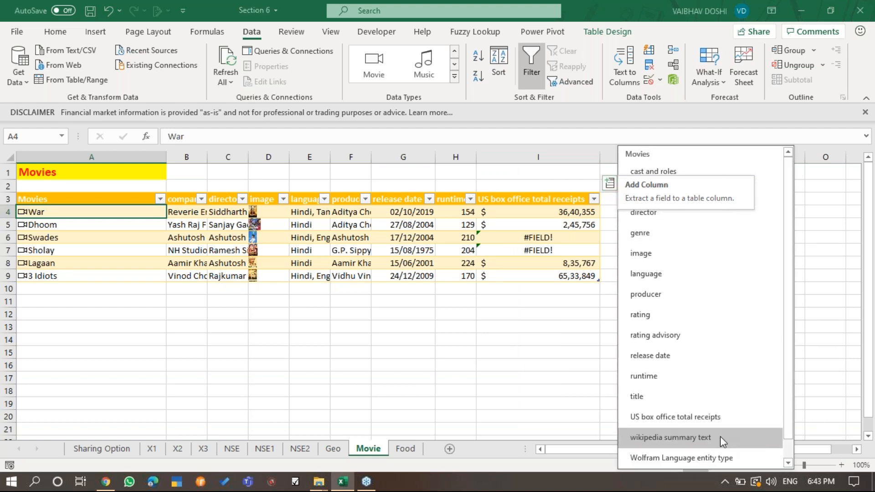
scroll(721, 438, down, 1)
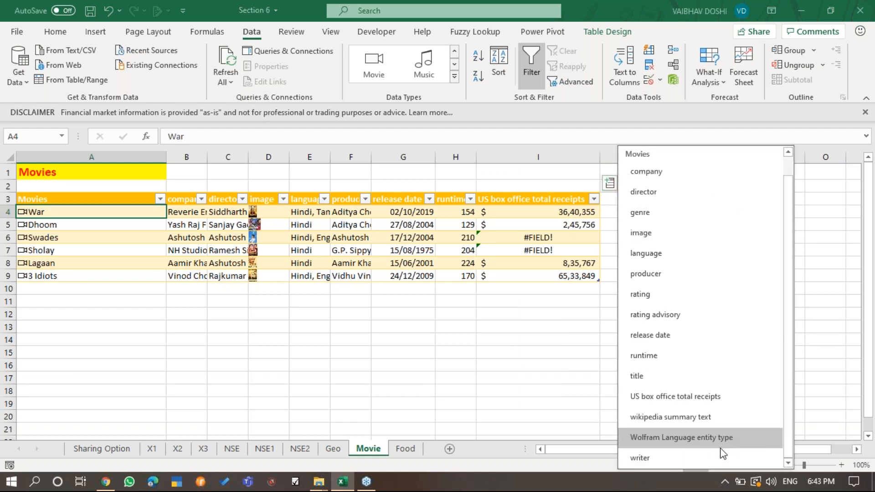
click(721, 458)
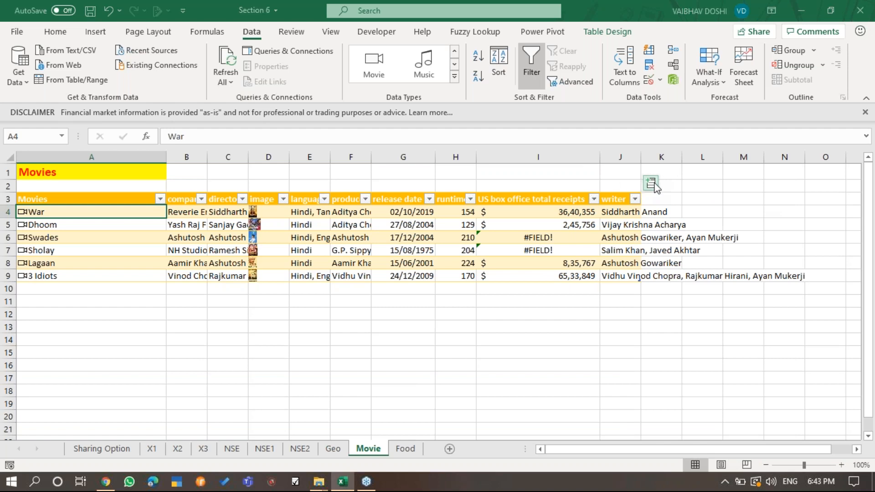
click(650, 183)
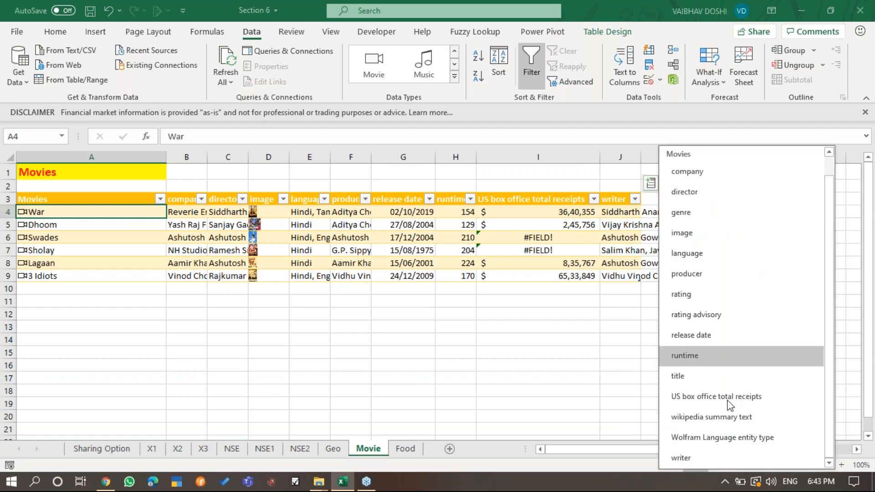
click(805, 417)
scroll(732, 337, right, 5)
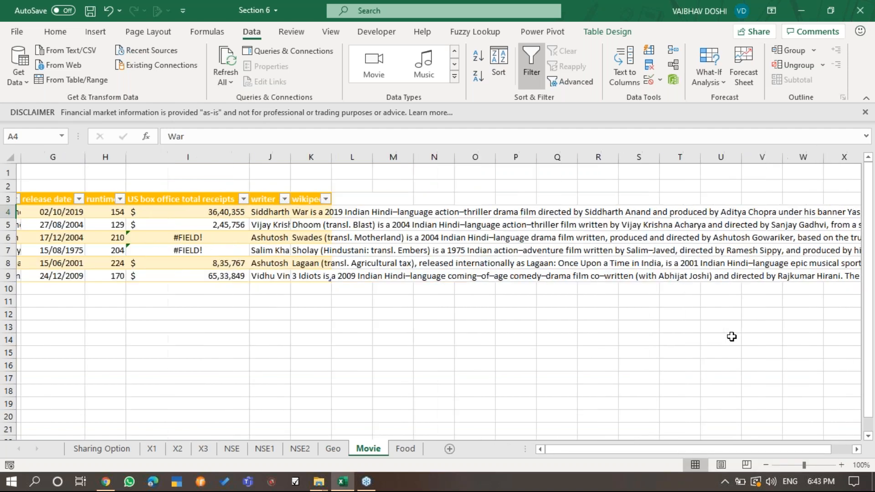
scroll(731, 337, left, 5)
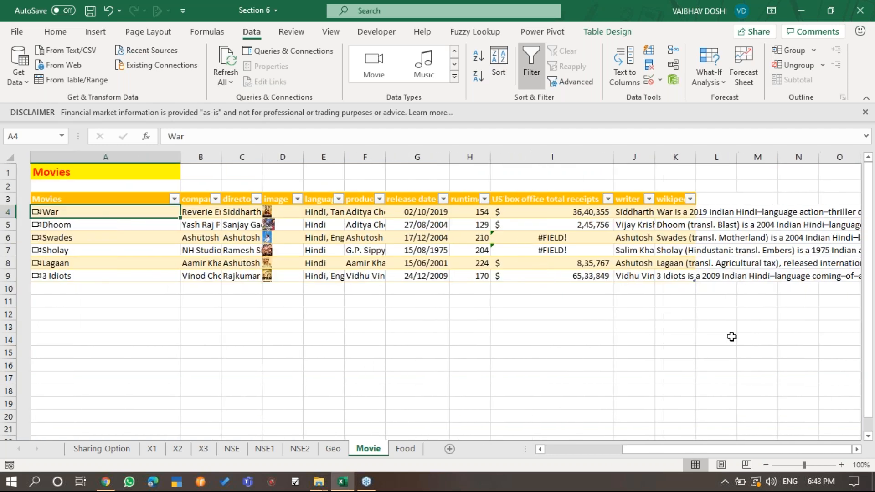
- Extract the image field as a further column from War's data card, and review the card's details
click(22, 213)
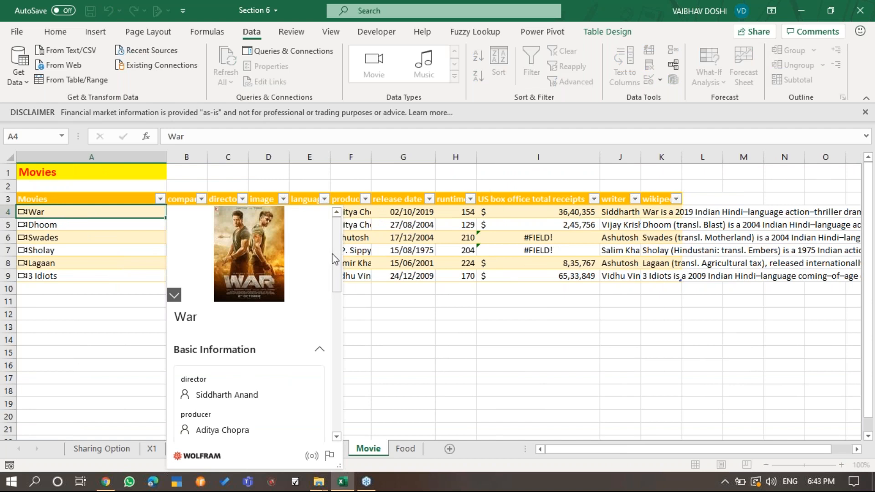
click(321, 255)
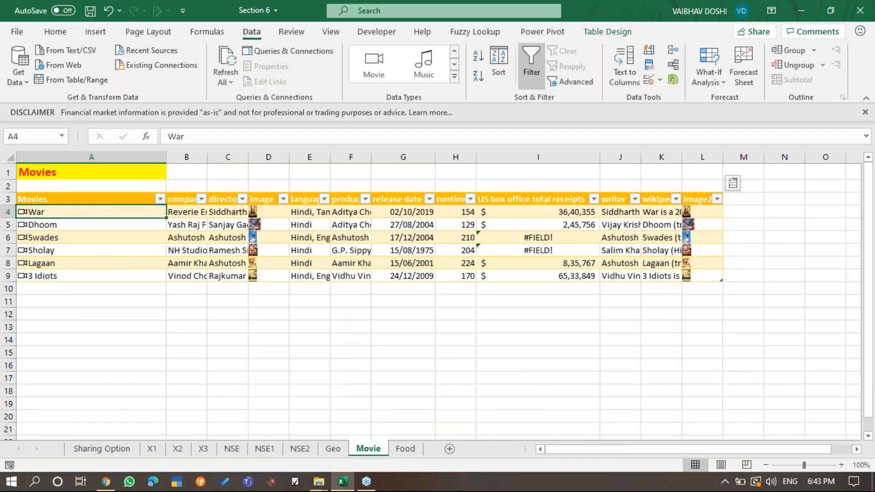
click(21, 212)
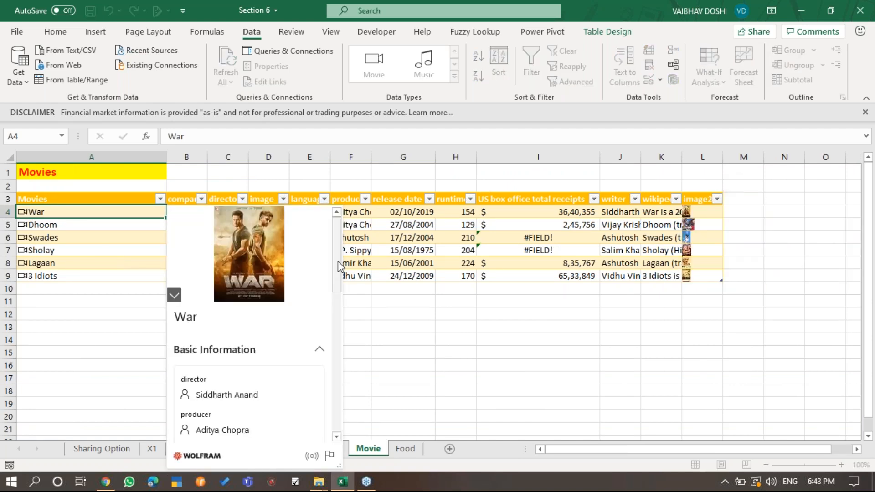
mouse_move(338, 261)
mouse_down()
mouse_move(341, 409)
mouse_move(338, 243)
mouse_up()
key(Escape)
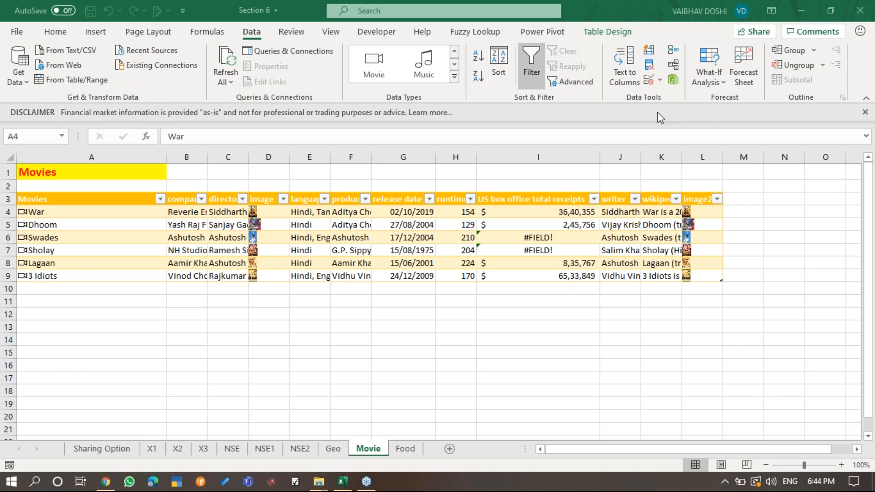
click(10, 35)
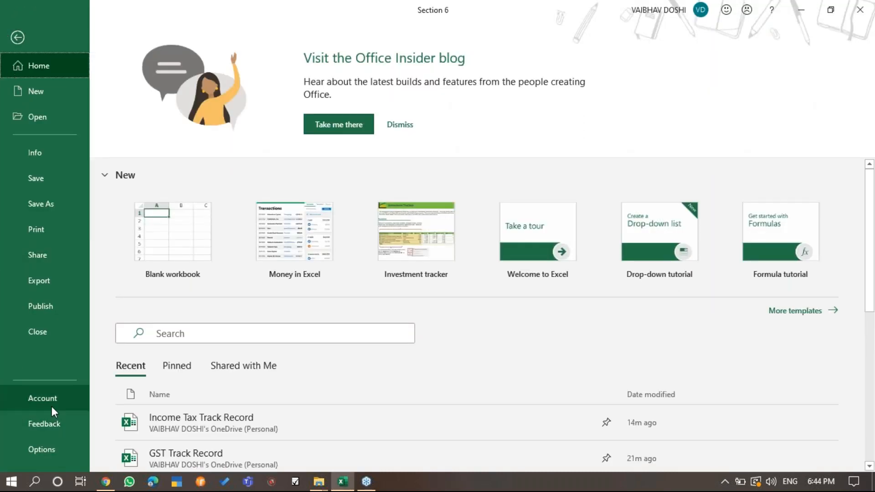
click(53, 448)
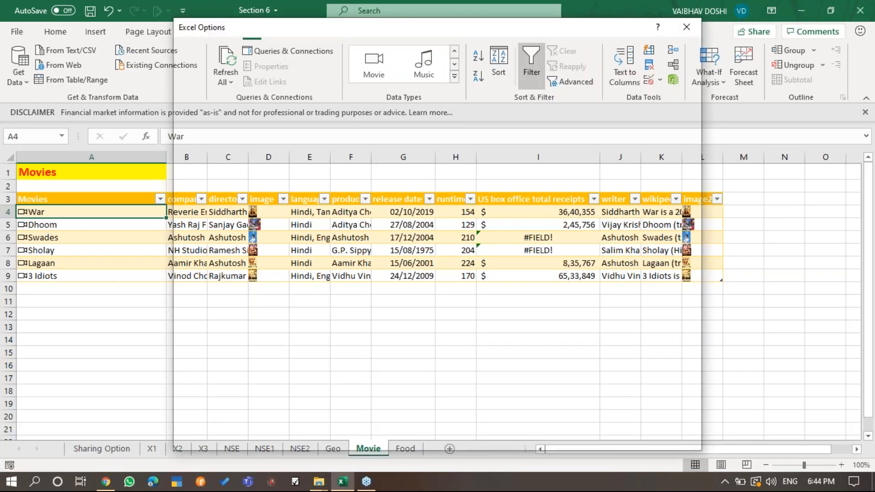
click(672, 438)
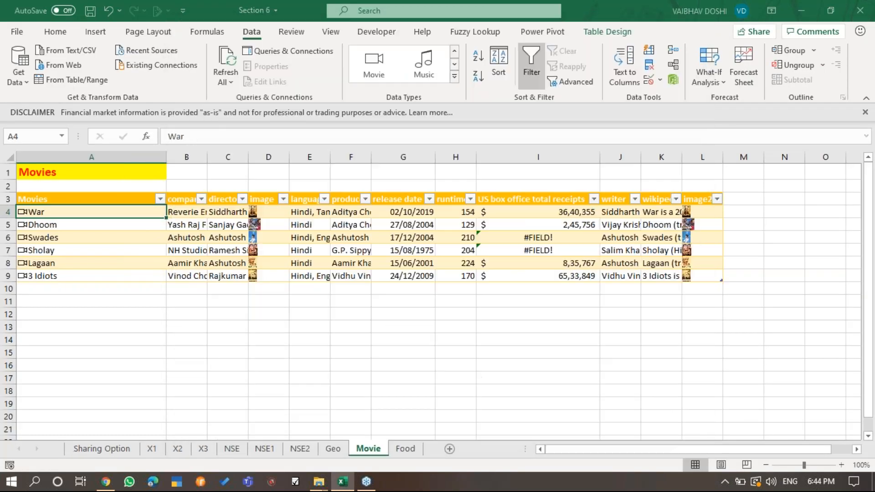
- Review the account page's Office Insider information, and return to the Movie sheet
click(8, 34)
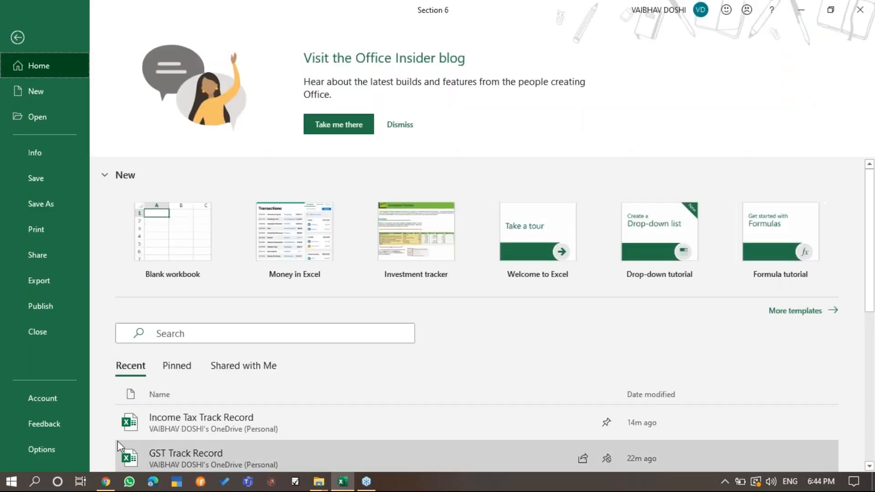
click(52, 399)
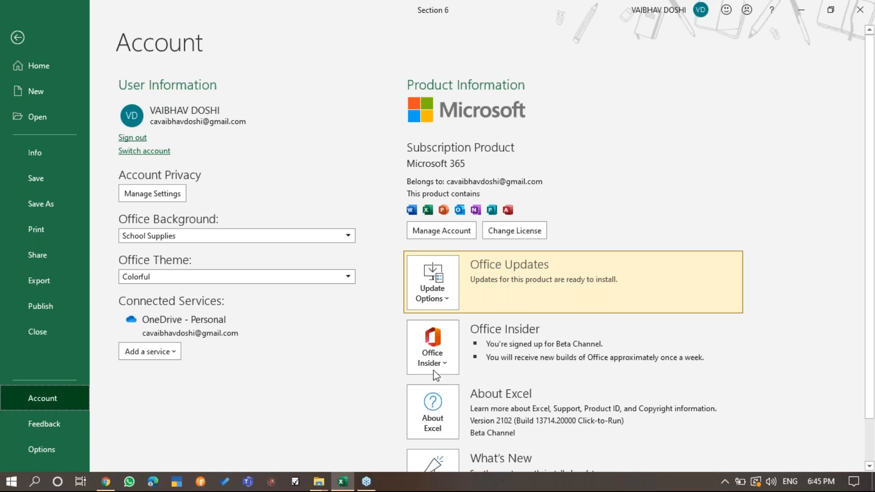
click(13, 42)
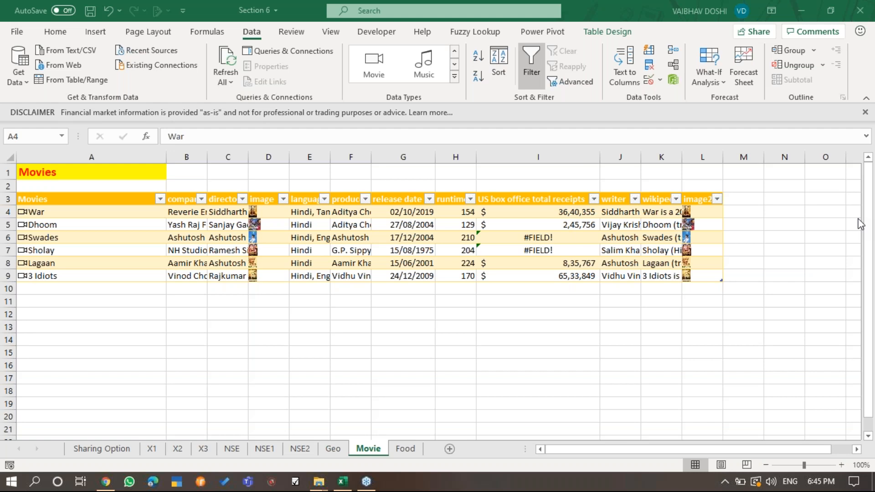
- Reopen the account page and look over the Office update options and the Office Insider section
click(17, 32)
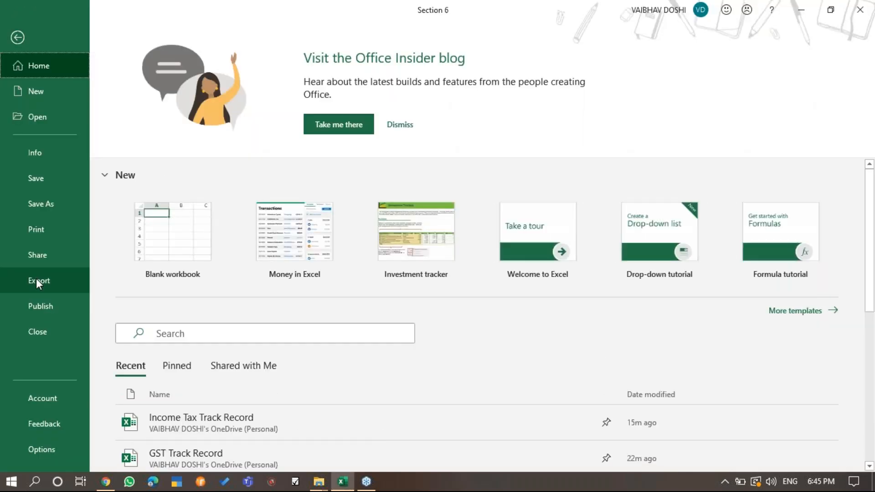
click(64, 398)
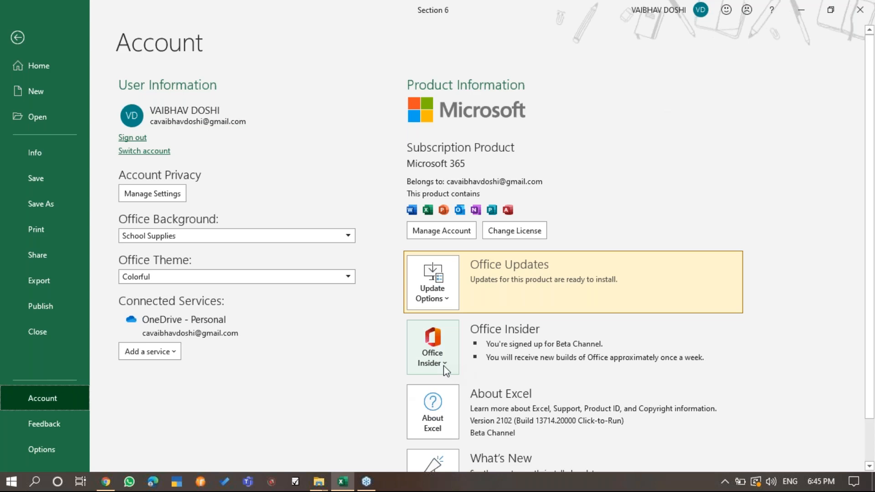
click(443, 300)
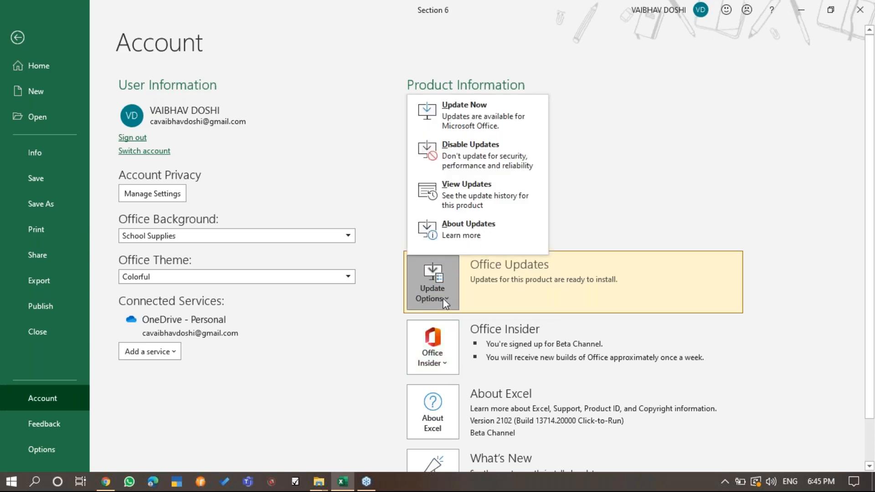
click(360, 321)
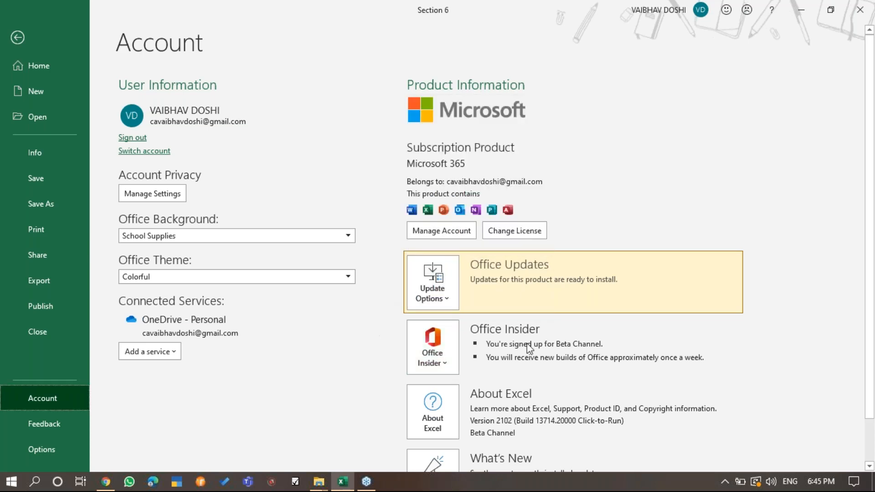
scroll(528, 349, down, 2)
scroll(529, 349, up, 2)
- Examine the Office Insider channel-change dialog with its Beta Channel terms, then dismiss it and return to the worksheet
click(454, 365)
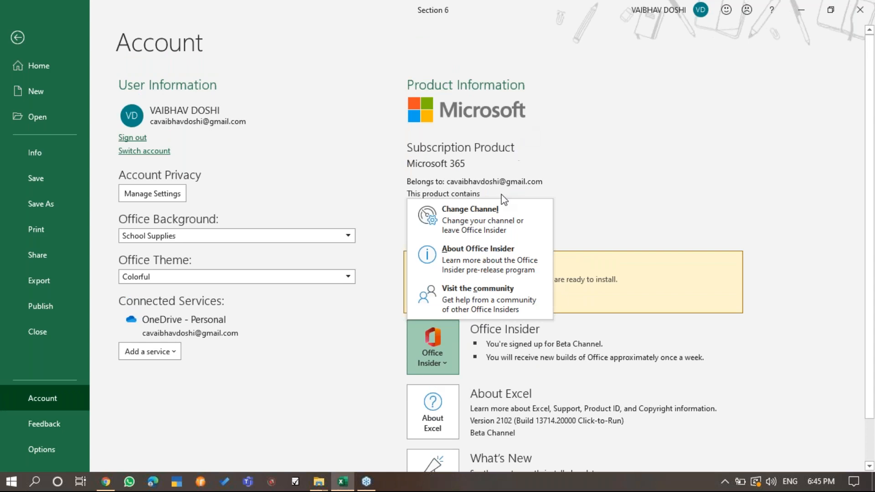
click(503, 214)
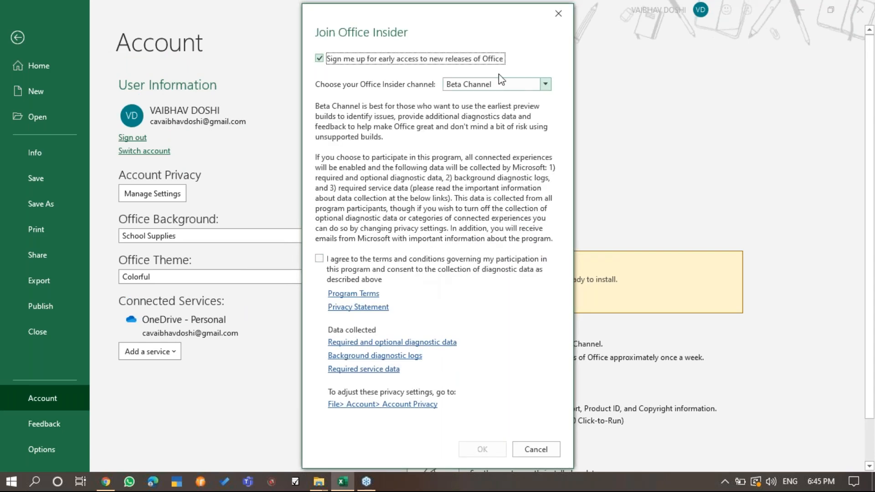
click(558, 14)
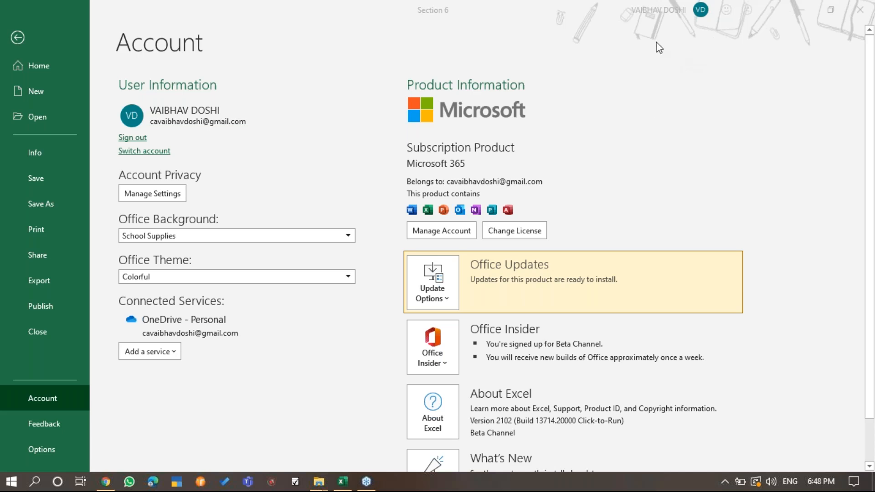
click(31, 30)
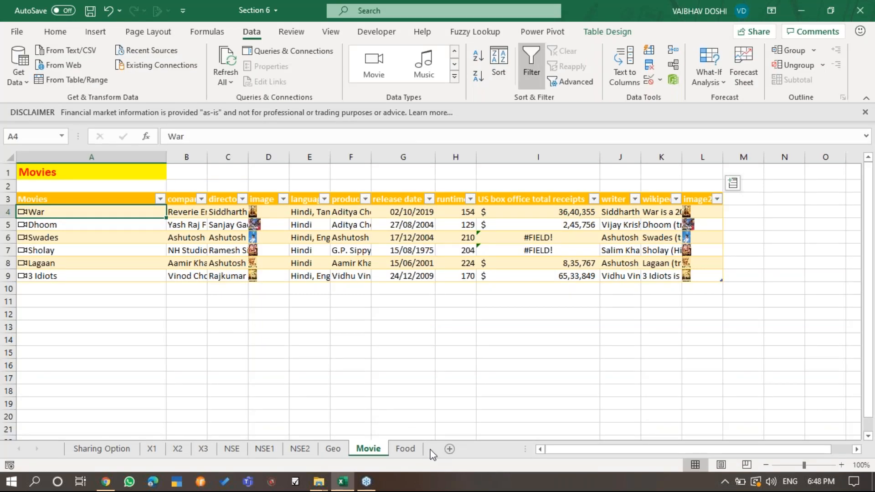
- On the Food sheet, delete all extracted field columns from column B onward, keeping only the food names
click(405, 449)
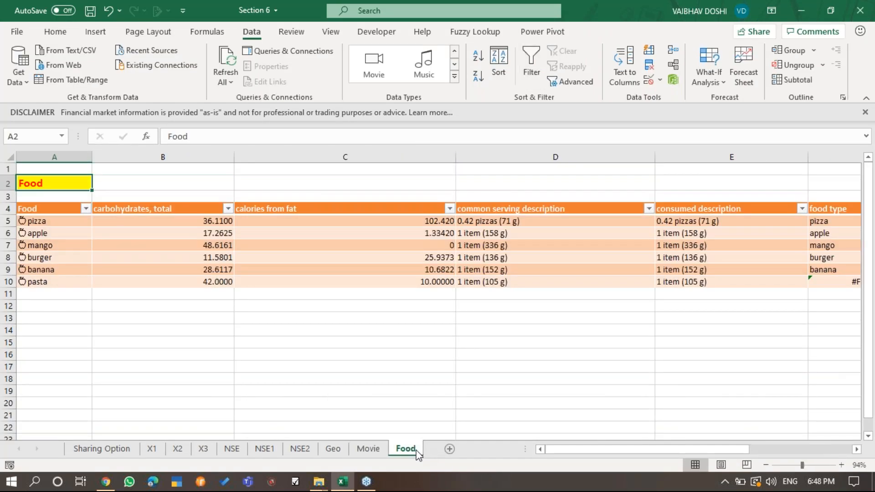
drag(155, 157, 856, 180)
key(ctrl+minus)
- Apply the Food data type to A5:A10, matching burger to the entry with 240 Cal in 1 item (110 g)
key(Left)
key(Down)
key(Down)
key(Down)
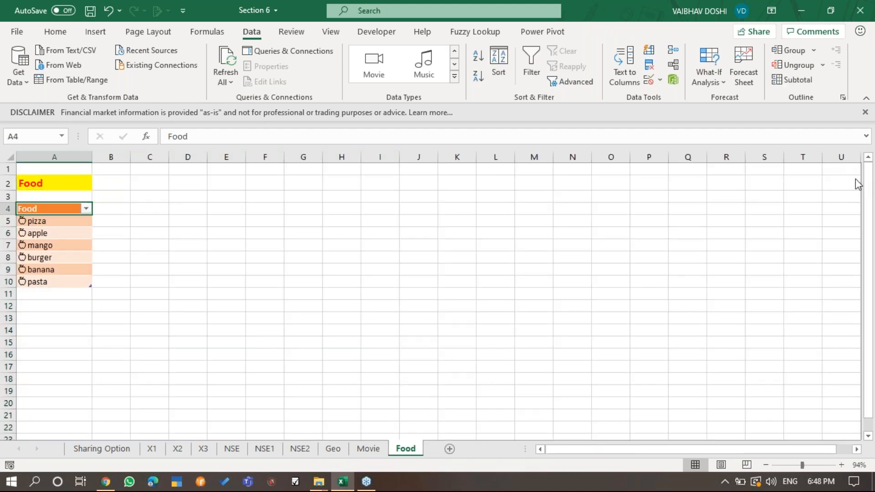
key(Down)
key(Down)
key(Up)
key(ctrl+shift+Down)
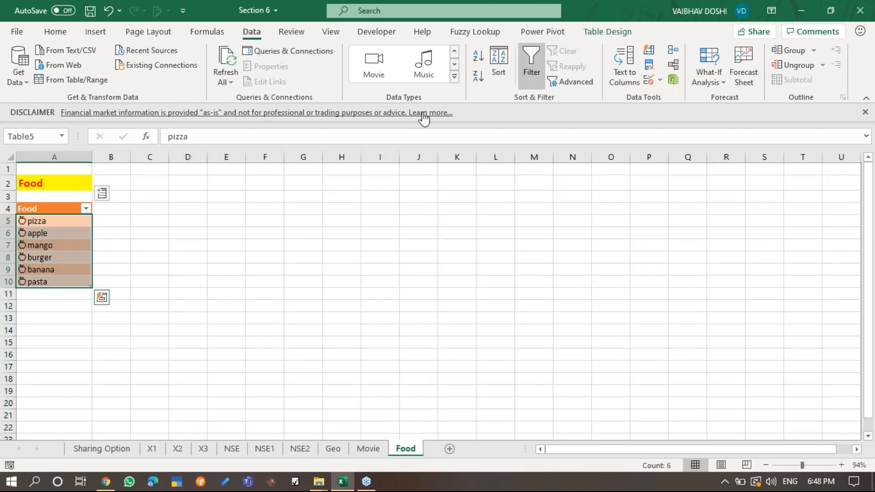
click(59, 222)
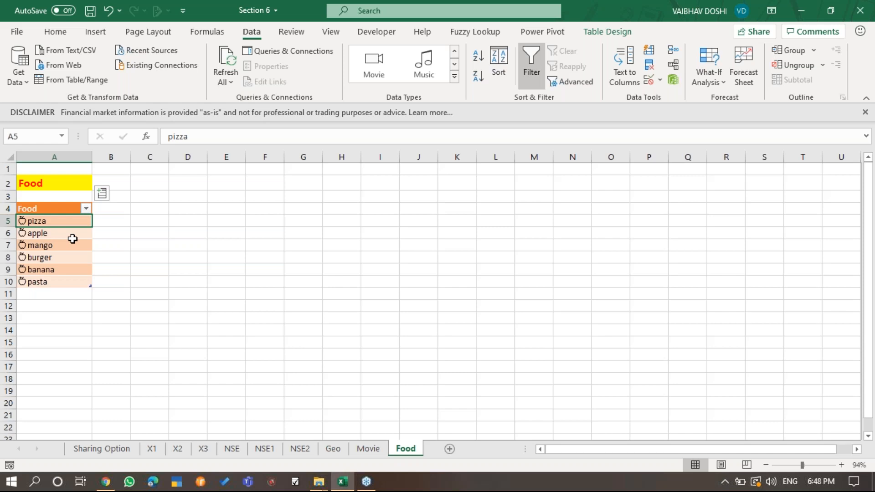
drag(75, 224, 89, 278)
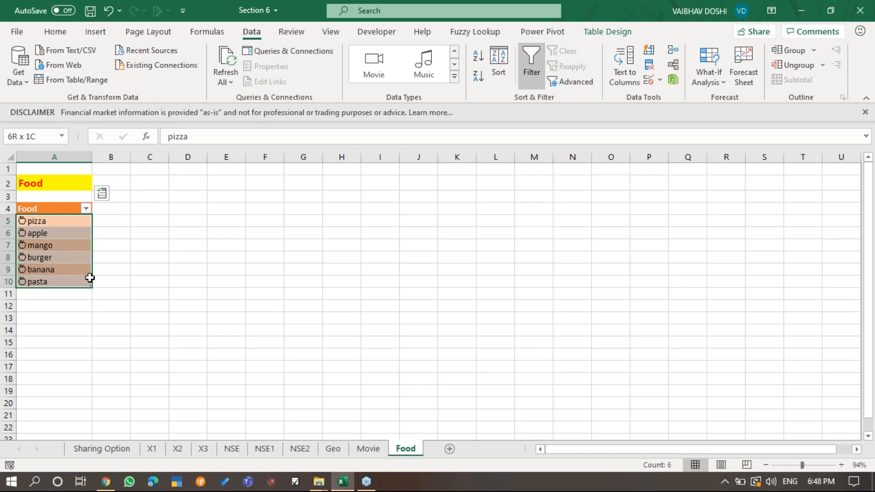
click(455, 77)
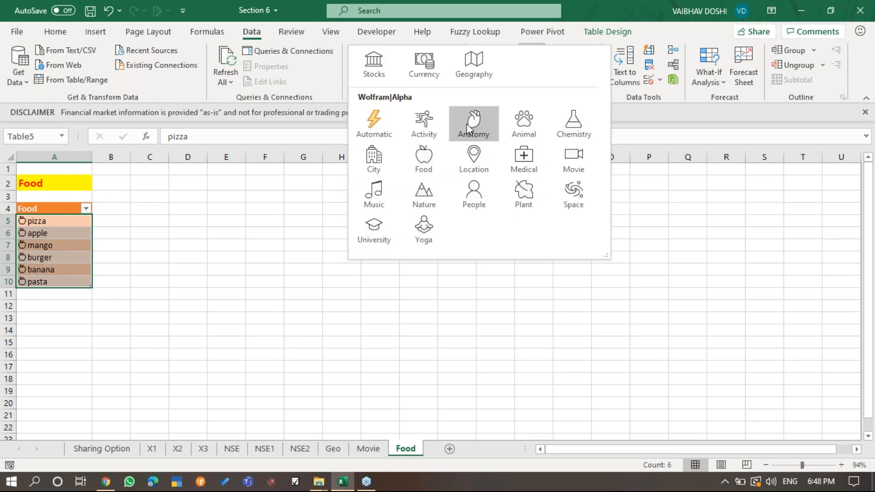
click(433, 196)
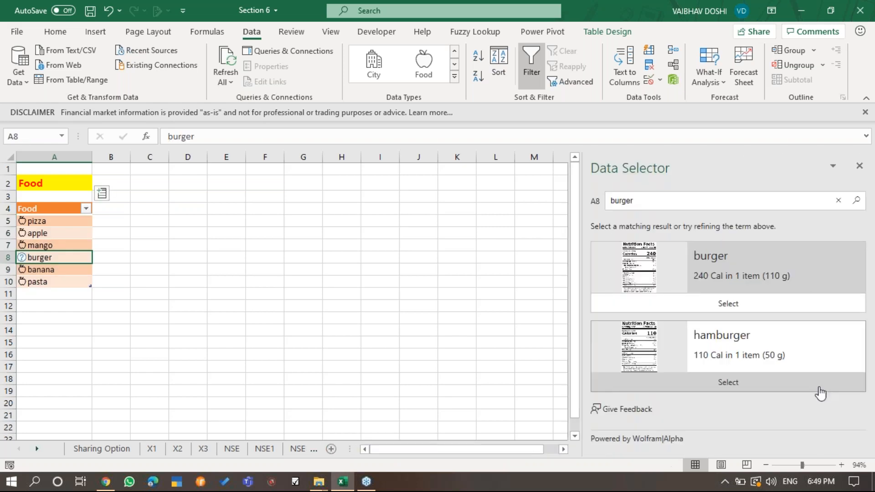
click(814, 302)
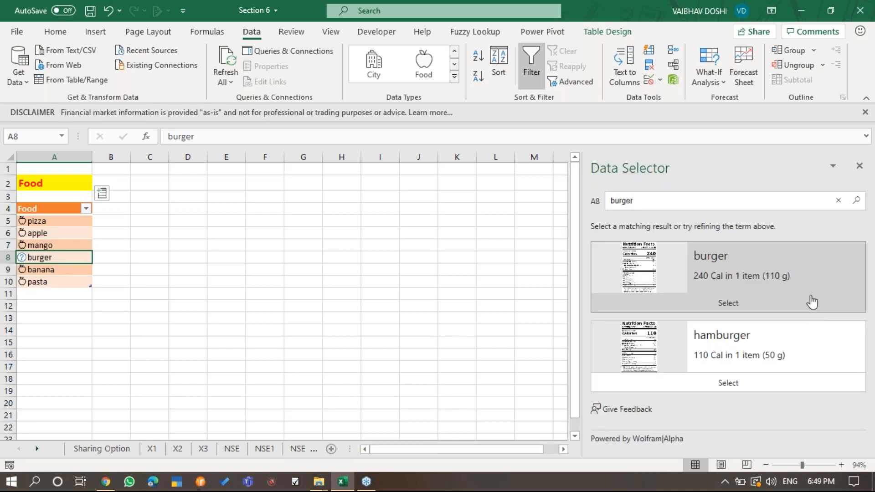
- Extract the calcium and calcium % daily value fields as the first new columns of the Food table
click(104, 195)
click(204, 174)
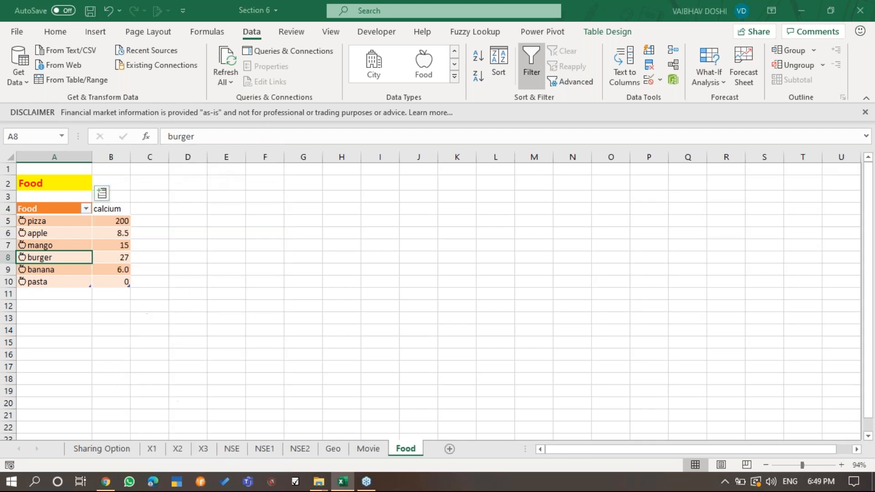
click(141, 193)
click(254, 199)
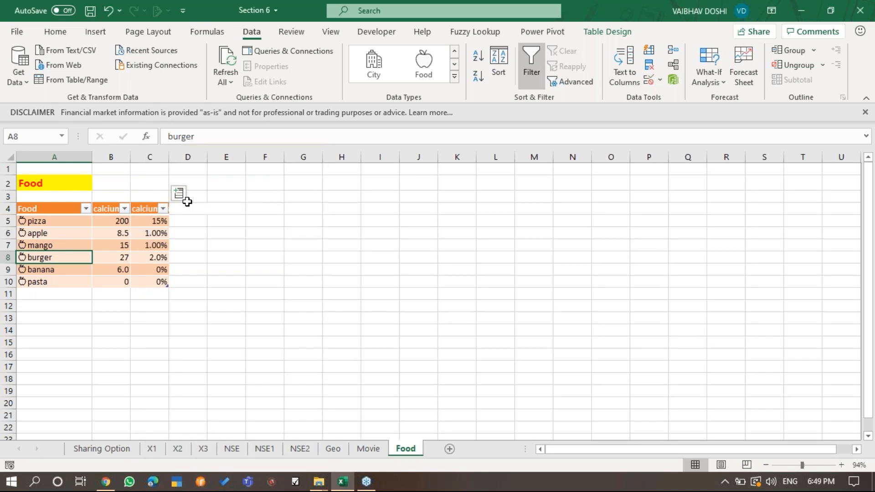
- Extract the calories from fat, total calories and cholesterol fields as the next columns of the Food table
click(182, 199)
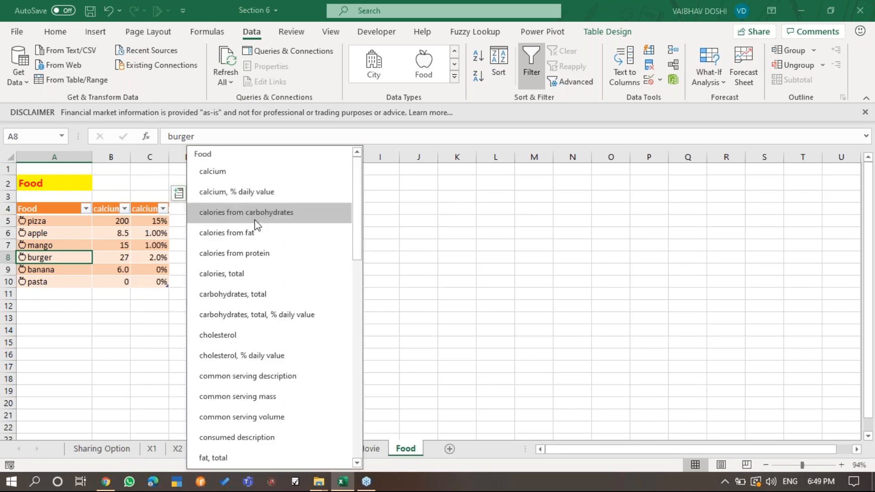
click(280, 249)
click(217, 194)
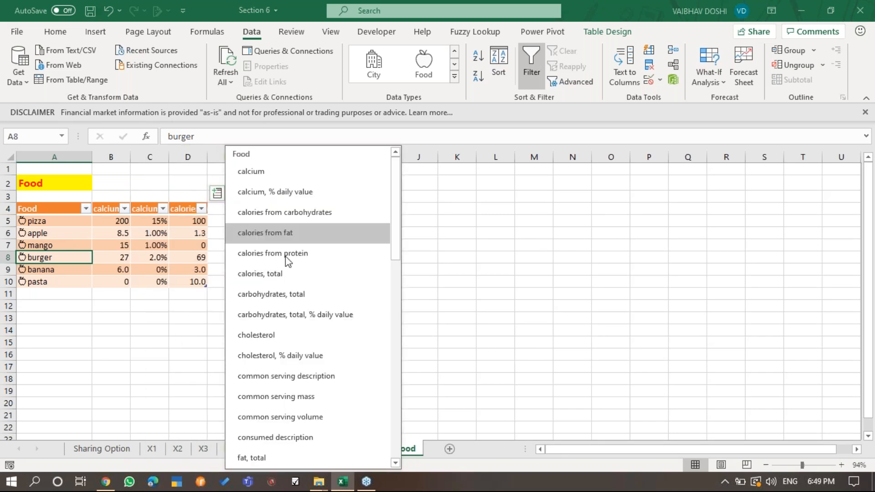
click(307, 286)
click(254, 192)
click(292, 335)
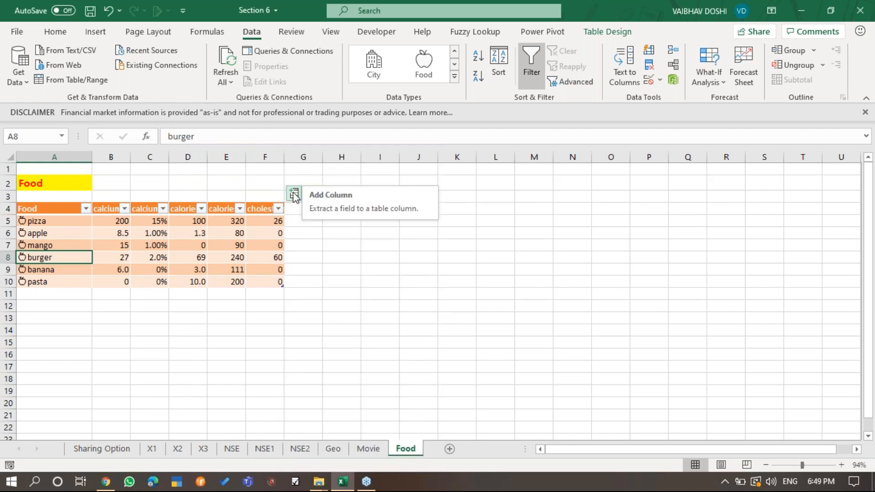
- Extract the common serving description, common serving mass and total fat fields as further Food table columns
click(295, 195)
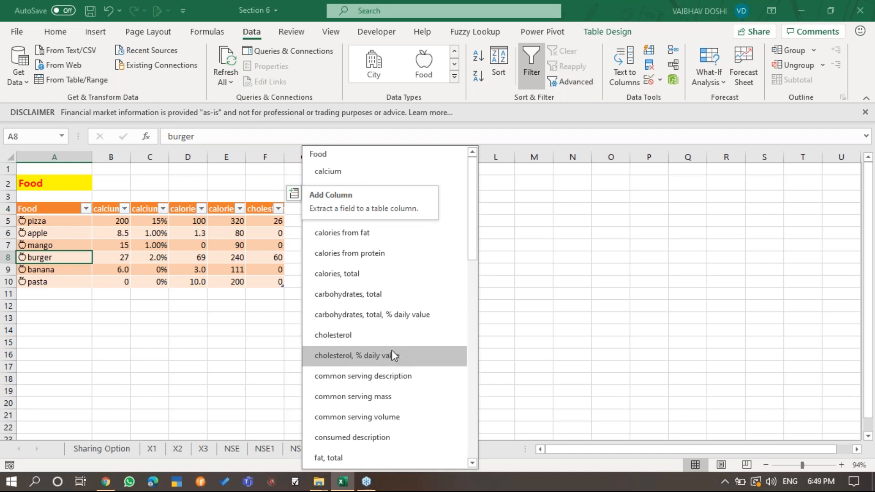
click(425, 376)
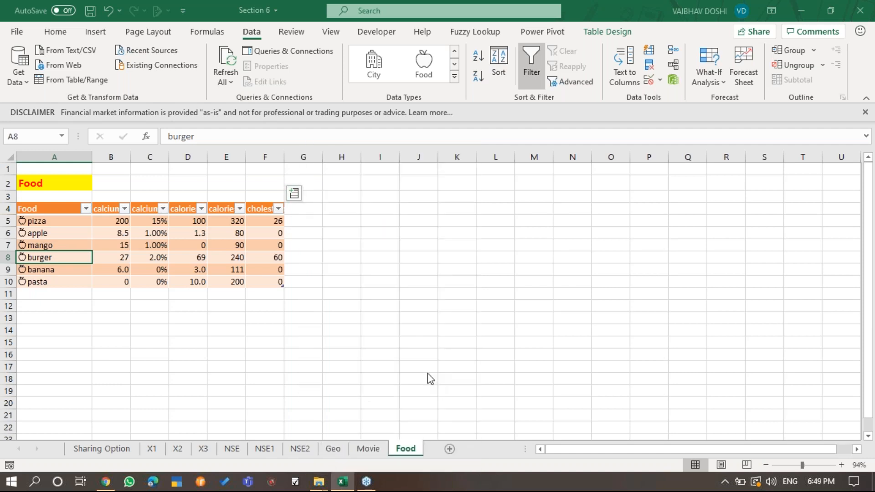
click(332, 194)
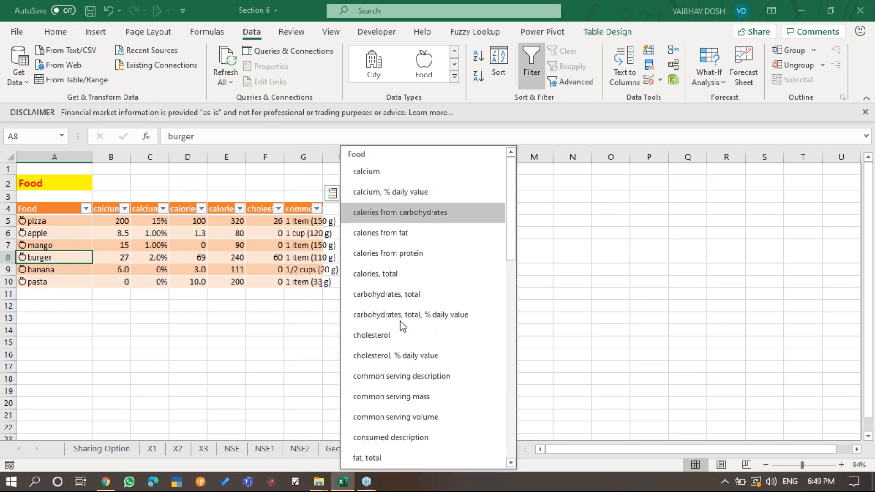
click(445, 395)
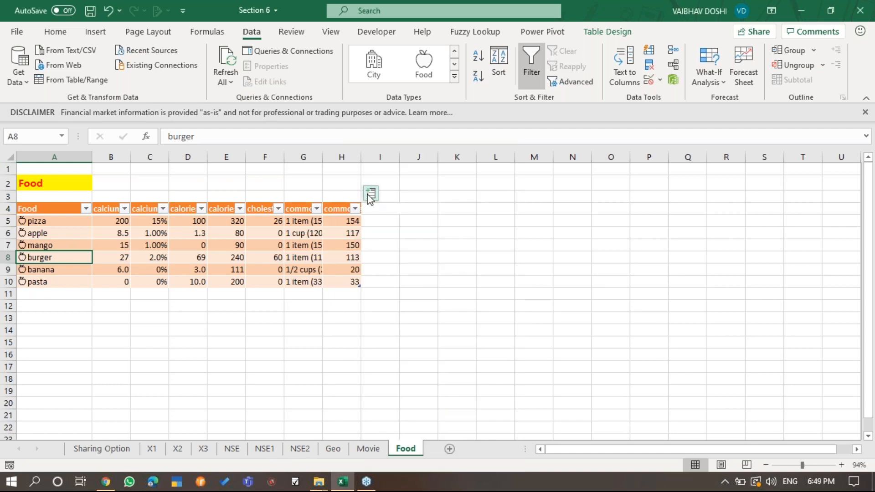
click(370, 197)
click(458, 457)
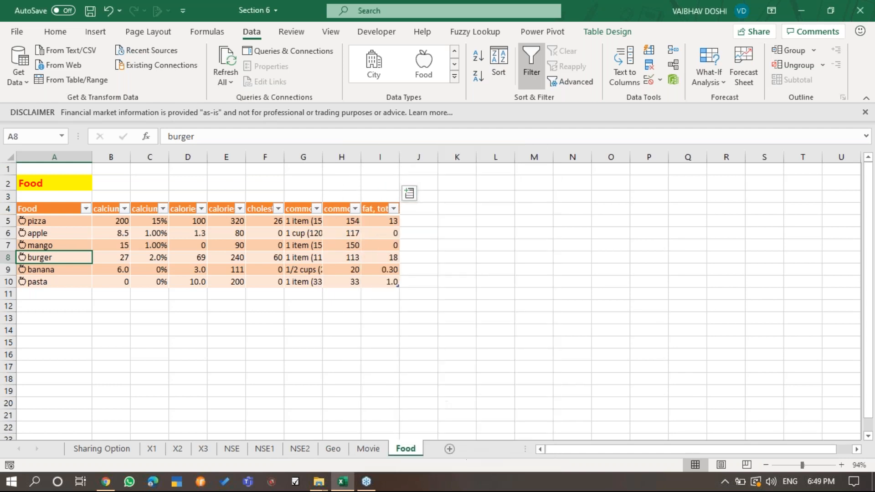
- Extract the vitamin C, vitamin A and mass consumed fields as additional columns of the Food table
click(410, 194)
drag(587, 181, 600, 401)
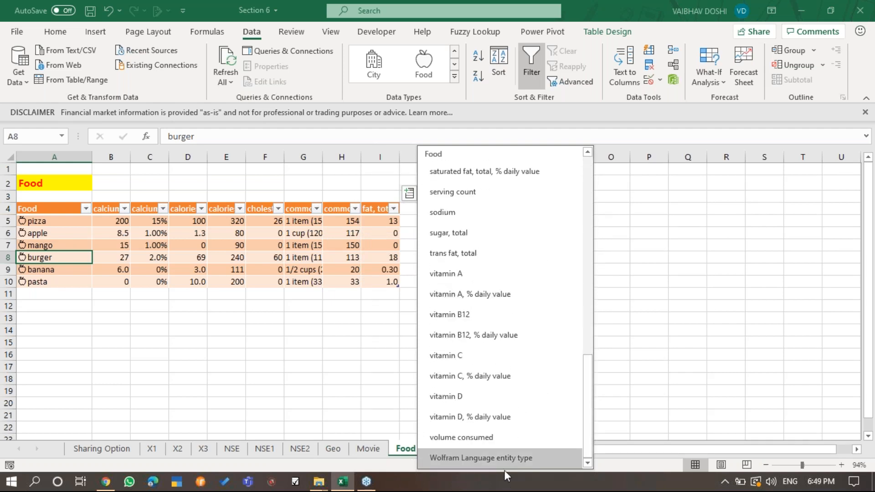
click(508, 356)
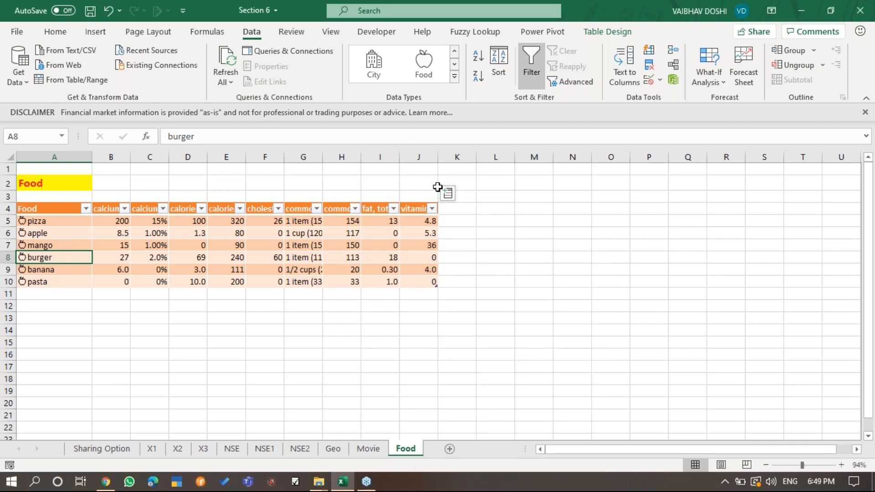
click(446, 192)
scroll(559, 362, down, 2)
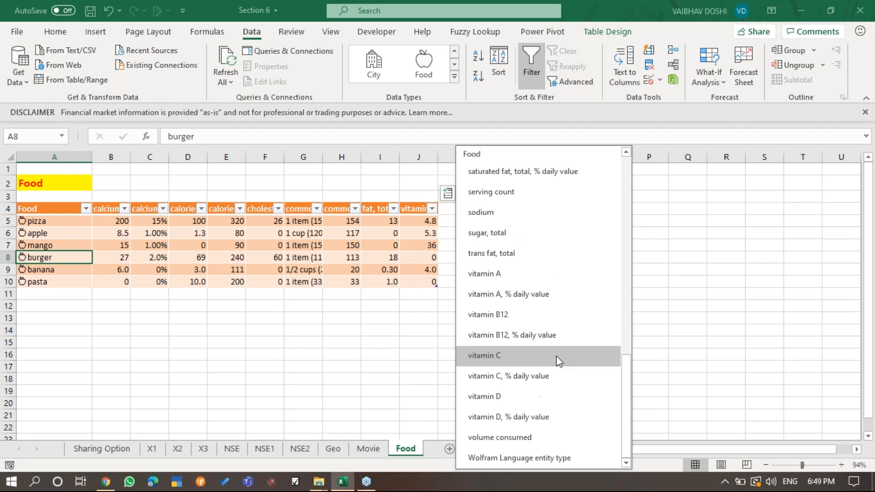
click(550, 279)
click(489, 196)
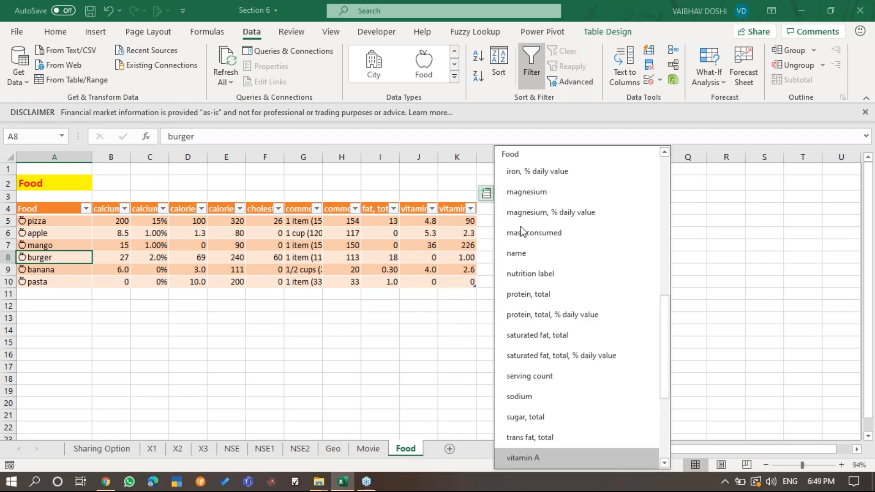
click(571, 233)
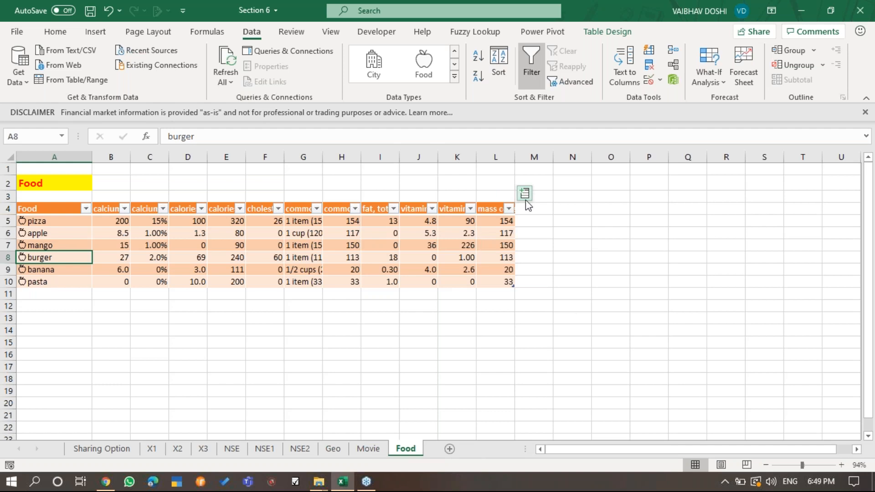
- Extract the total sugar and total protein % daily value fields as the next columns of the Food table
click(525, 194)
scroll(664, 332, down, 5)
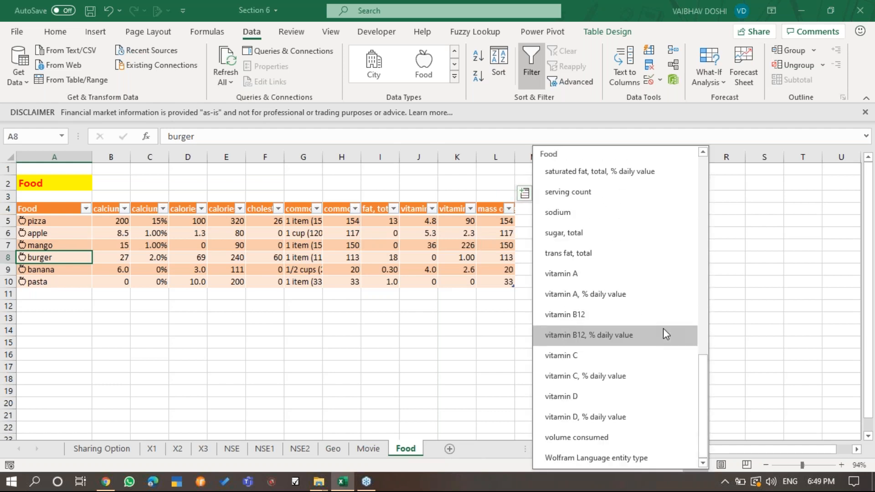
click(645, 236)
click(563, 193)
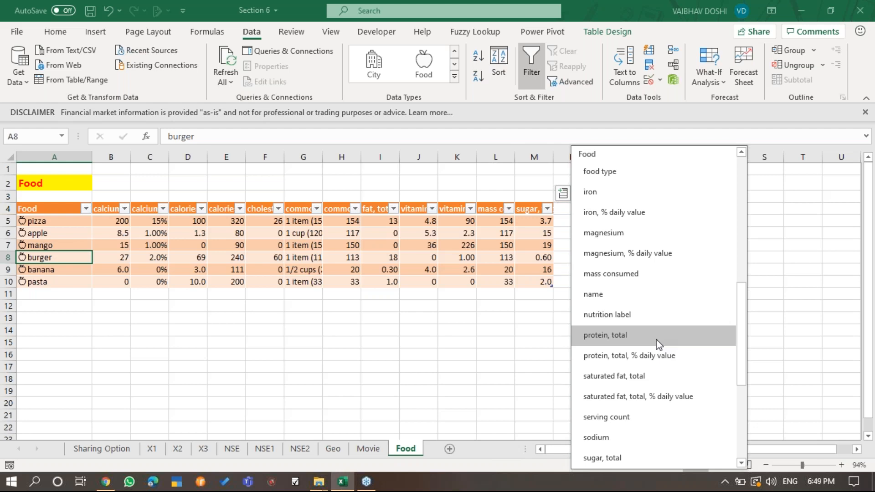
scroll(657, 342, down, 4)
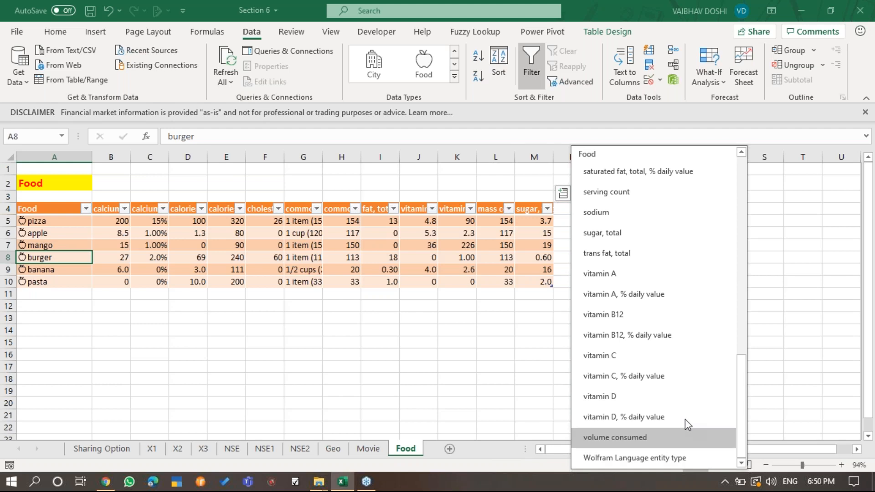
scroll(687, 401, up, 2)
scroll(686, 400, up, 1)
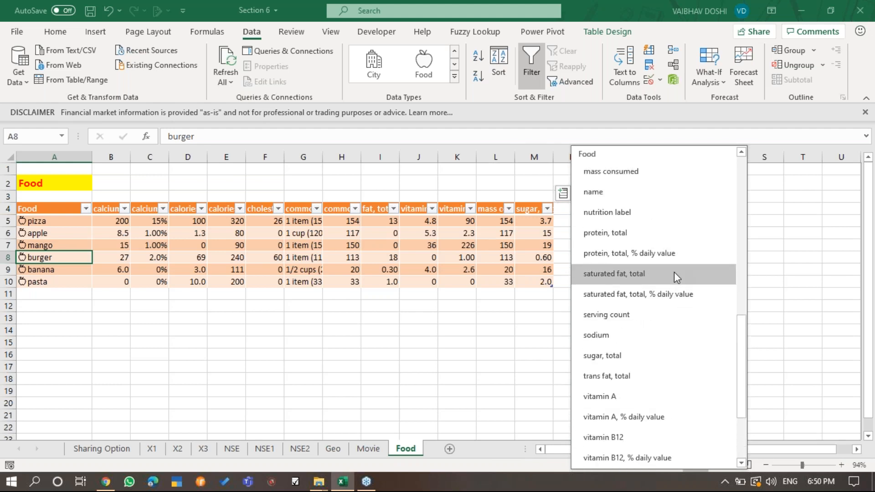
click(682, 255)
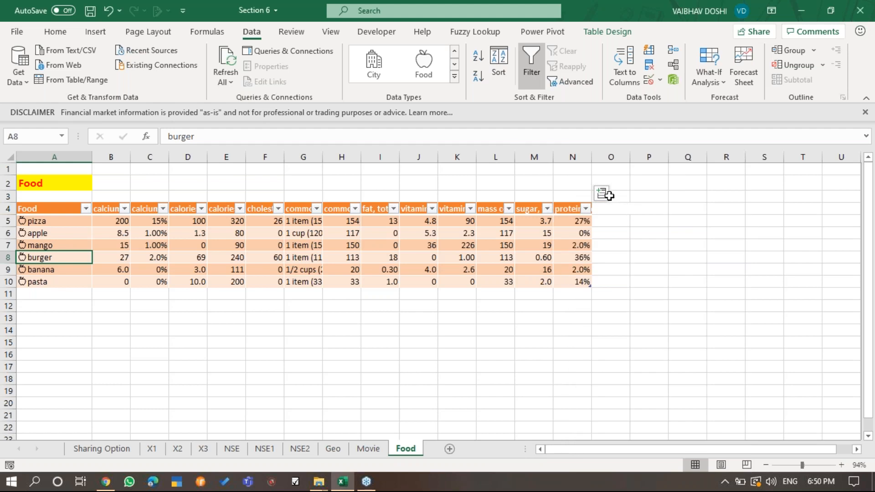
- Extract the food type and iron fields as additional columns of the Food table
click(602, 193)
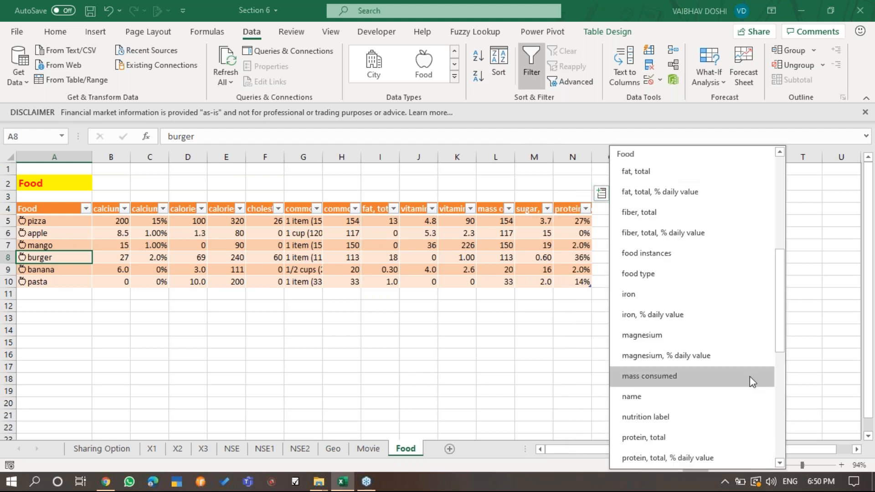
click(756, 270)
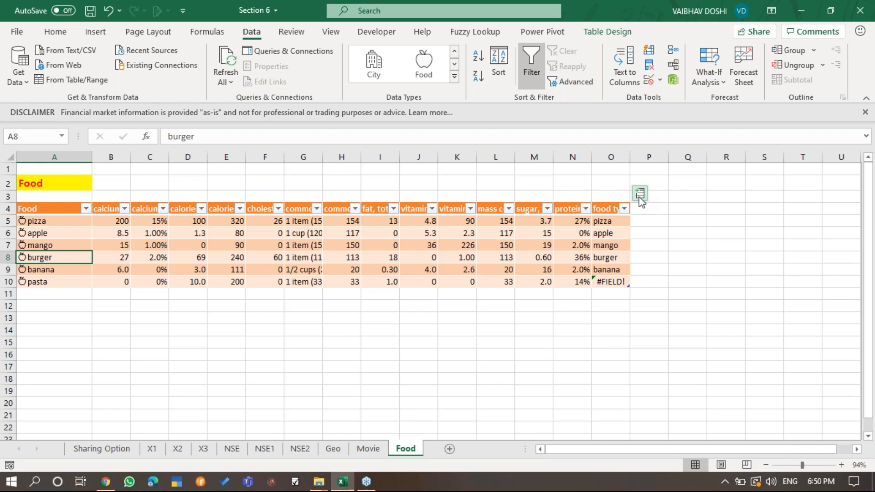
click(640, 194)
scroll(821, 288, down, 1)
scroll(821, 288, down, 3)
click(710, 319)
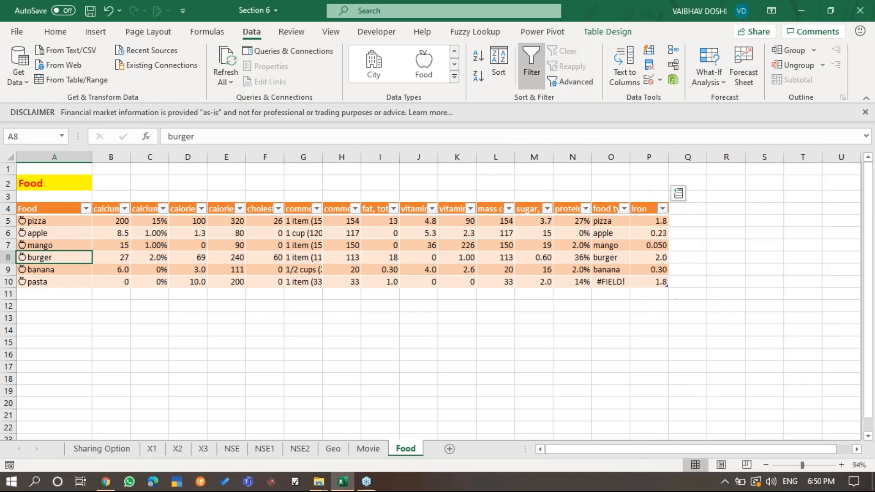
- Extract the nutrition label field as the last column of the Food table
click(678, 193)
scroll(859, 271, down, 2)
scroll(866, 314, down, 3)
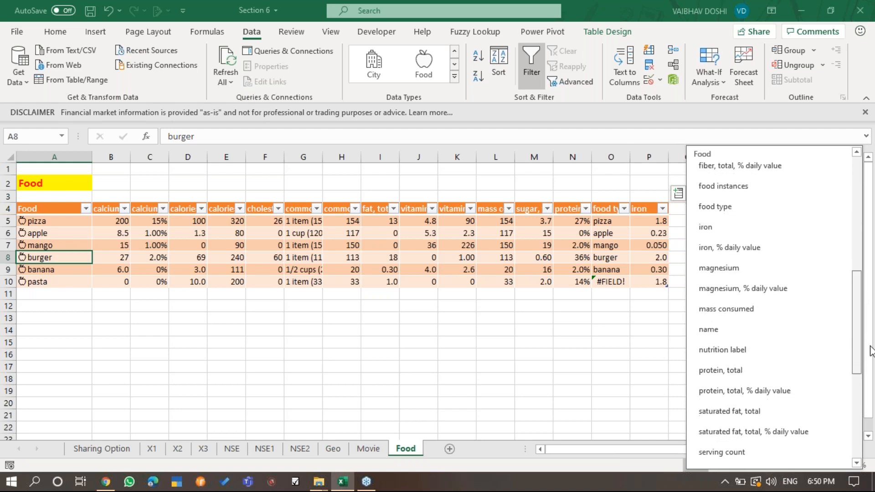
click(811, 349)
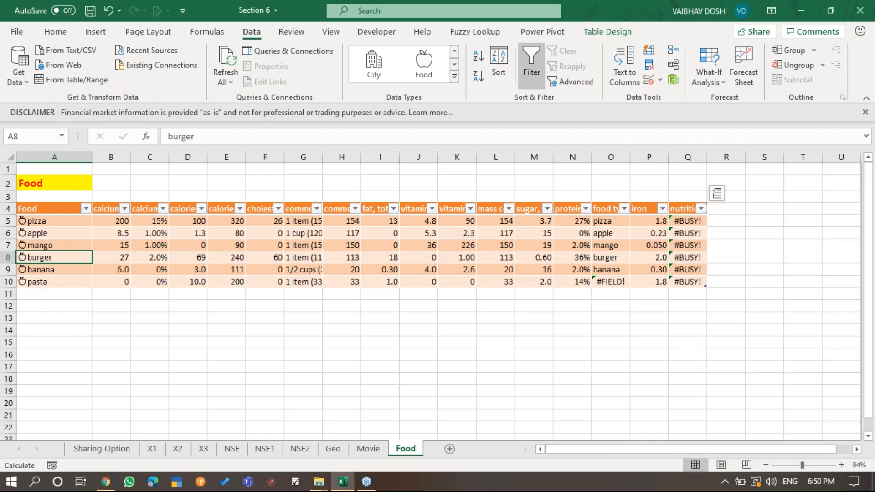
click(717, 193)
drag(700, 293, 681, 202)
click(740, 269)
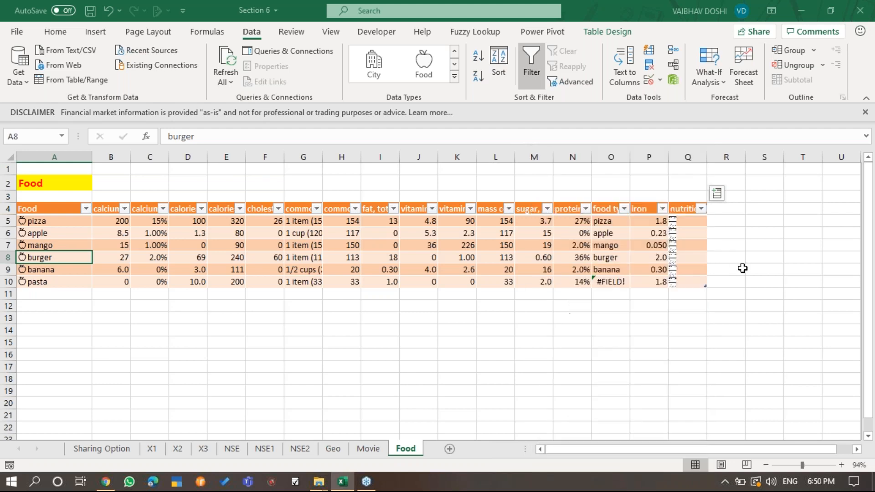
- Open the pizza data card in A5 and look through its nutrition facts, Amount Consumed details and nutrient sections
click(22, 221)
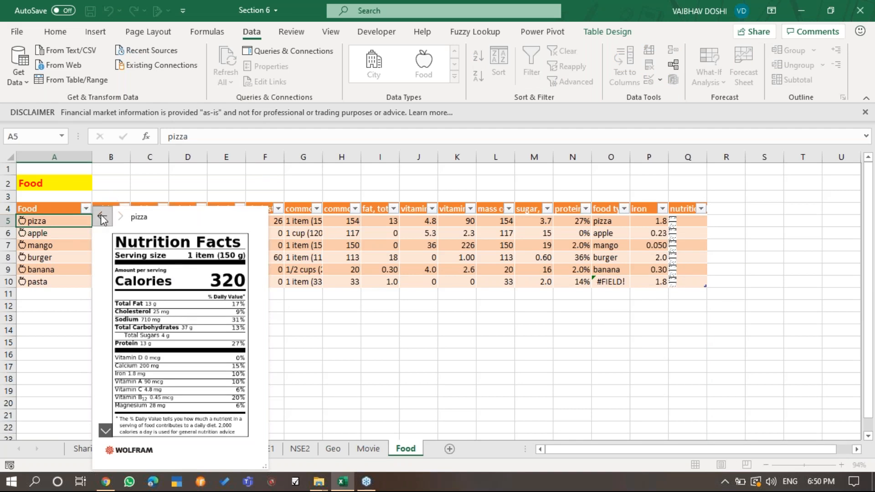
scroll(192, 340, down, 8)
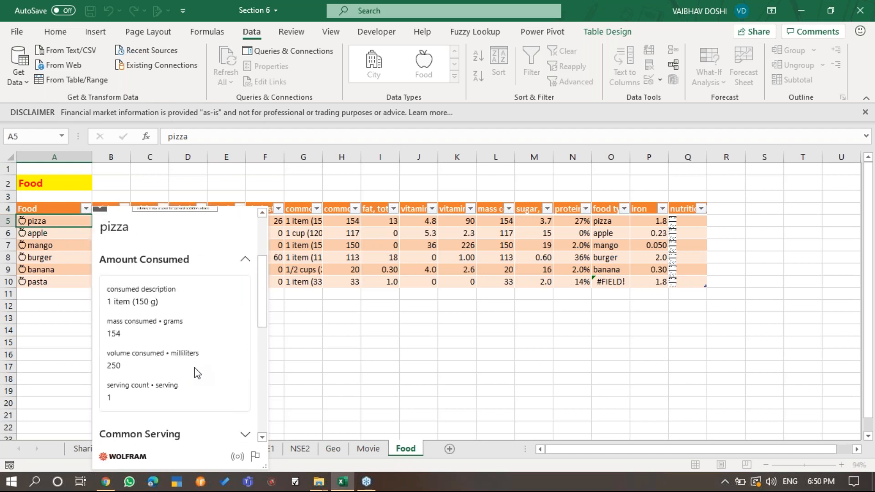
click(245, 258)
click(245, 258)
click(245, 259)
scroll(246, 338, down, 3)
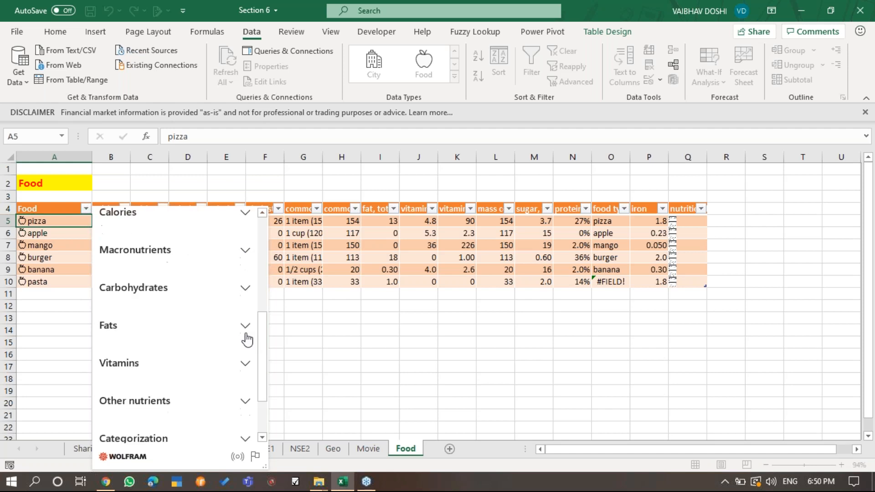
scroll(247, 340, down, 2)
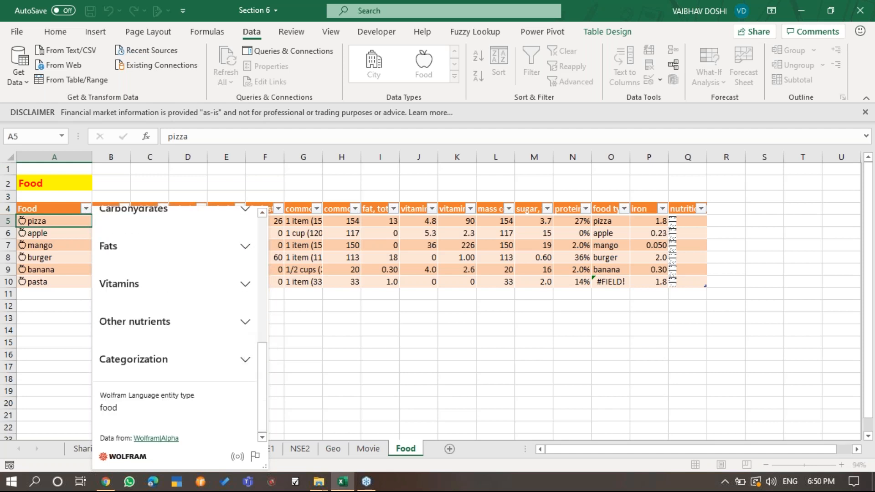
- Expand the Categorization section of the pizza card, view its food instances list, and close the card
click(245, 360)
drag(264, 373, 264, 410)
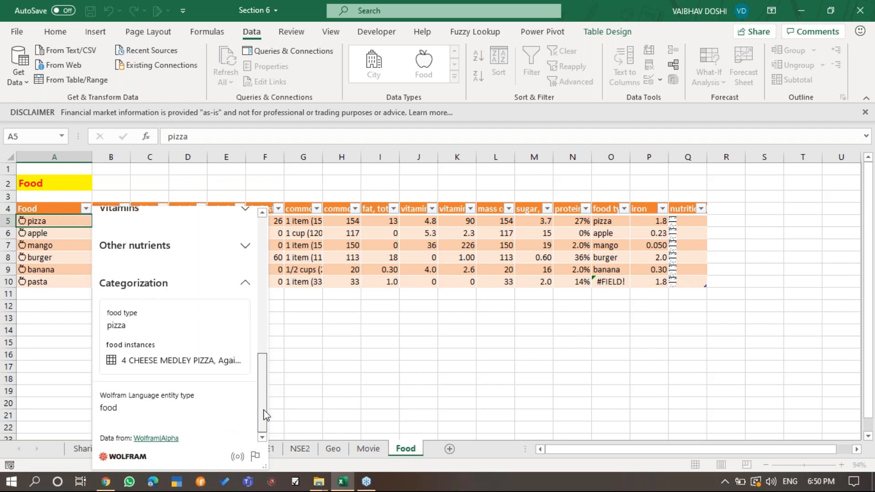
click(214, 367)
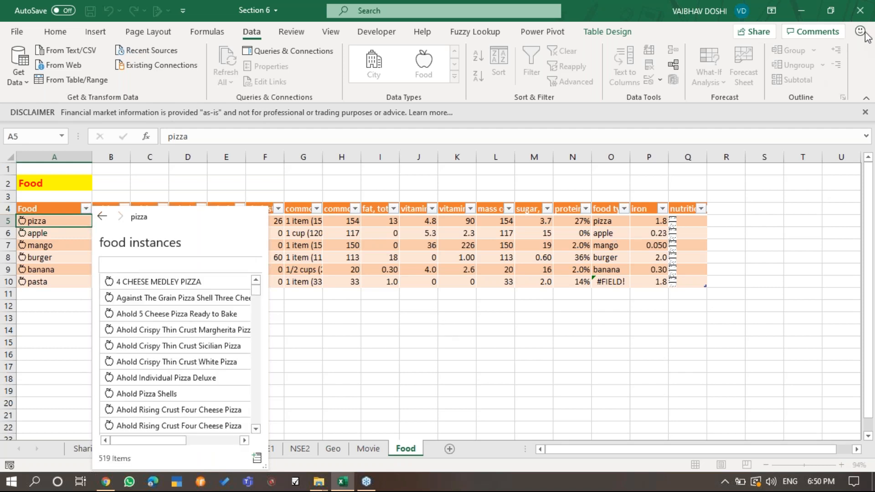
key(Escape)
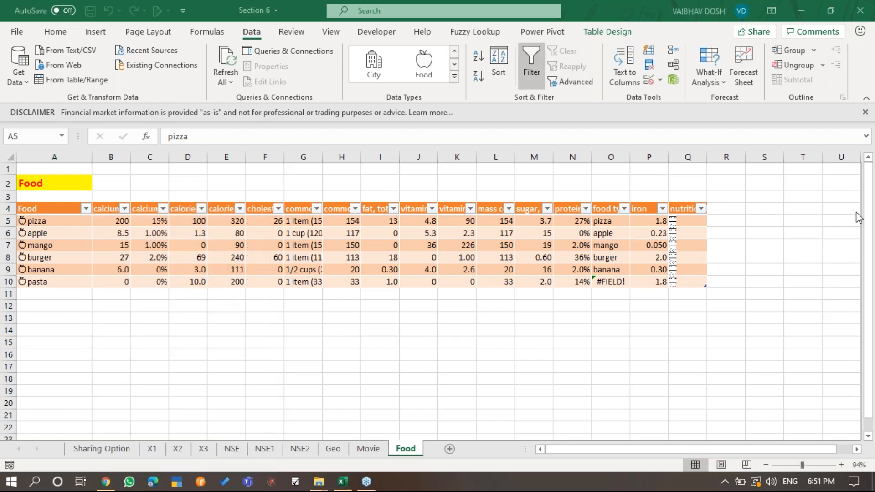